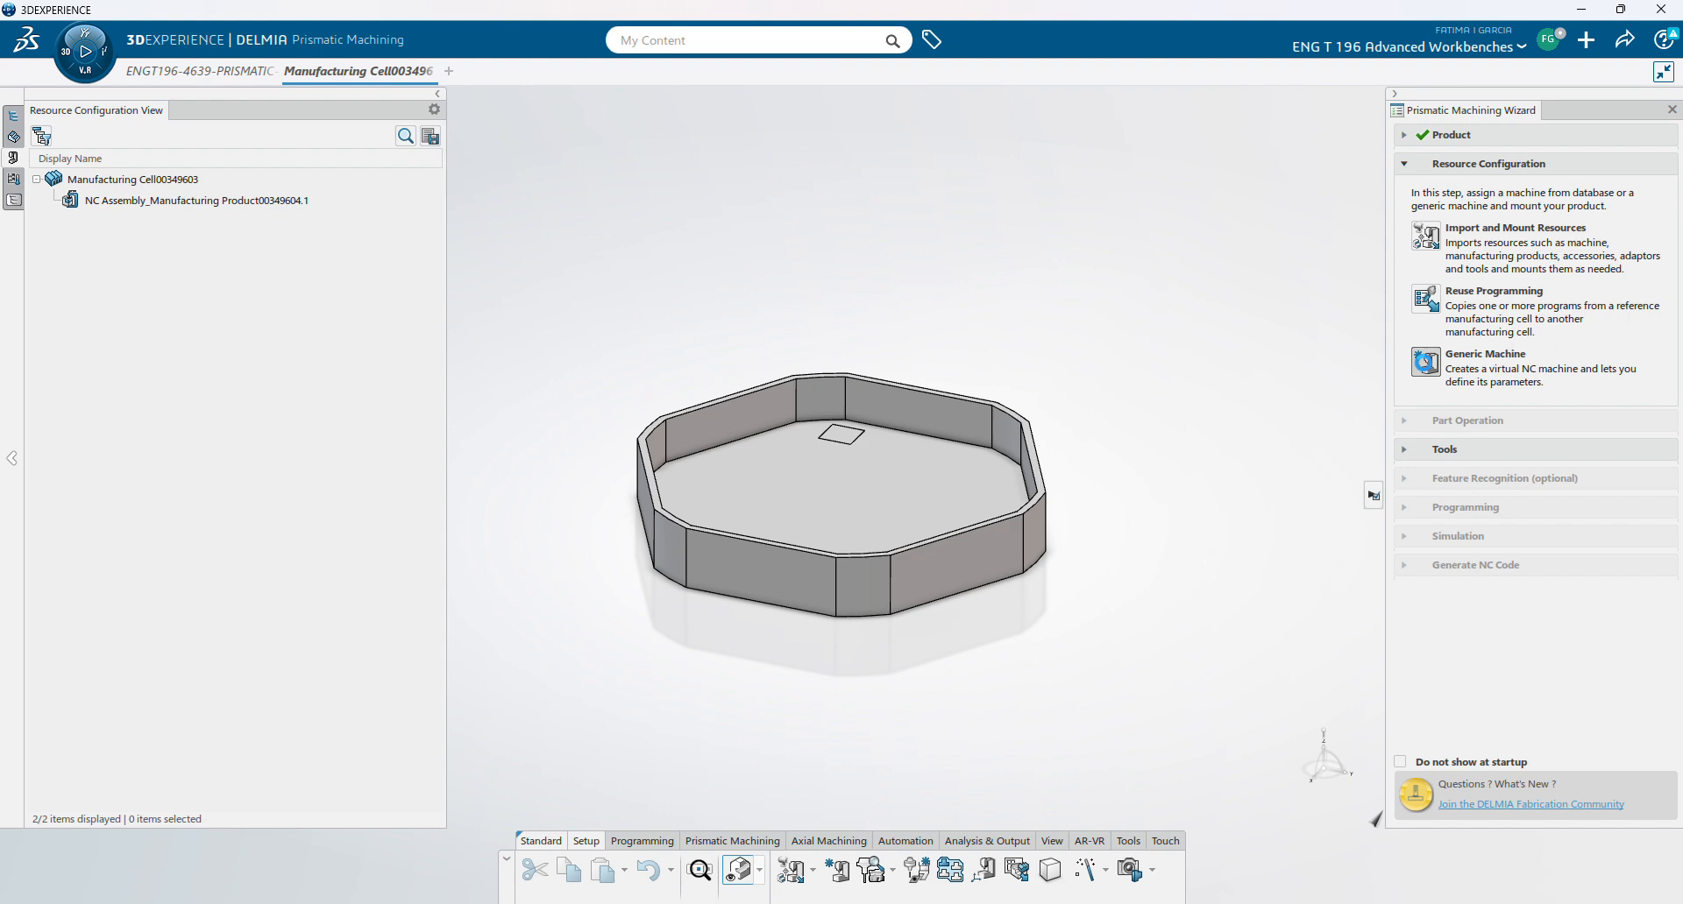
- Mount a generic 3-axis machine in the cell and move on to rough stock creation
{"action": "left_click", "coordinate": [1423, 360]}
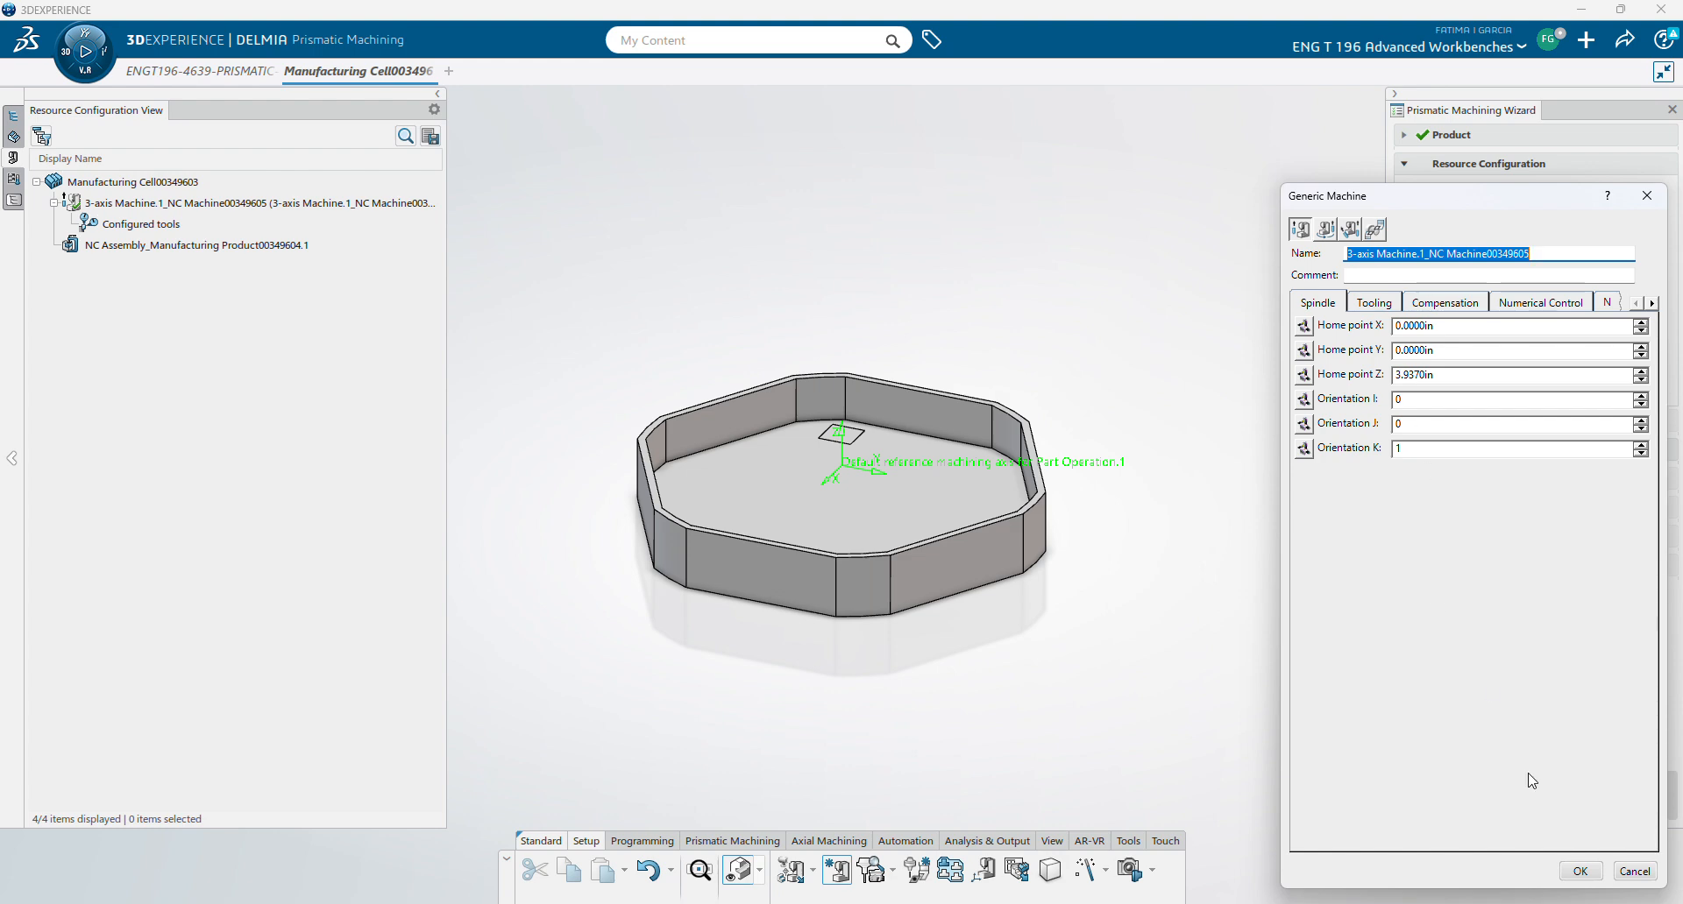
{"action": "left_click", "coordinate": [1581, 872]}
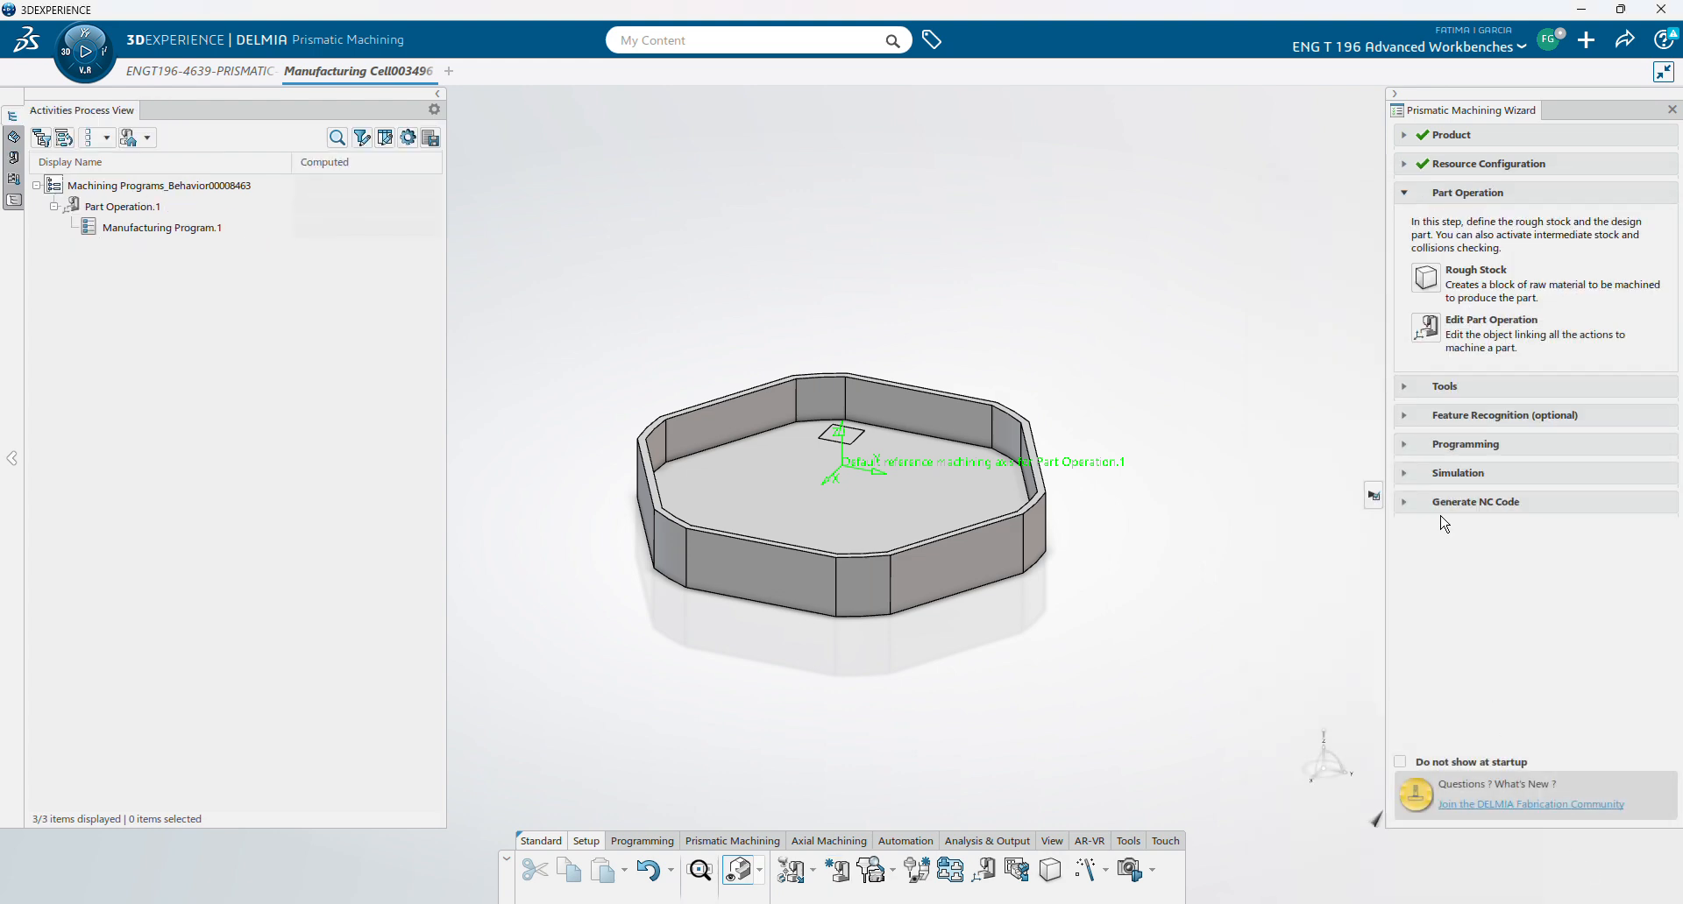
{"action": "left_click", "coordinate": [1432, 285]}
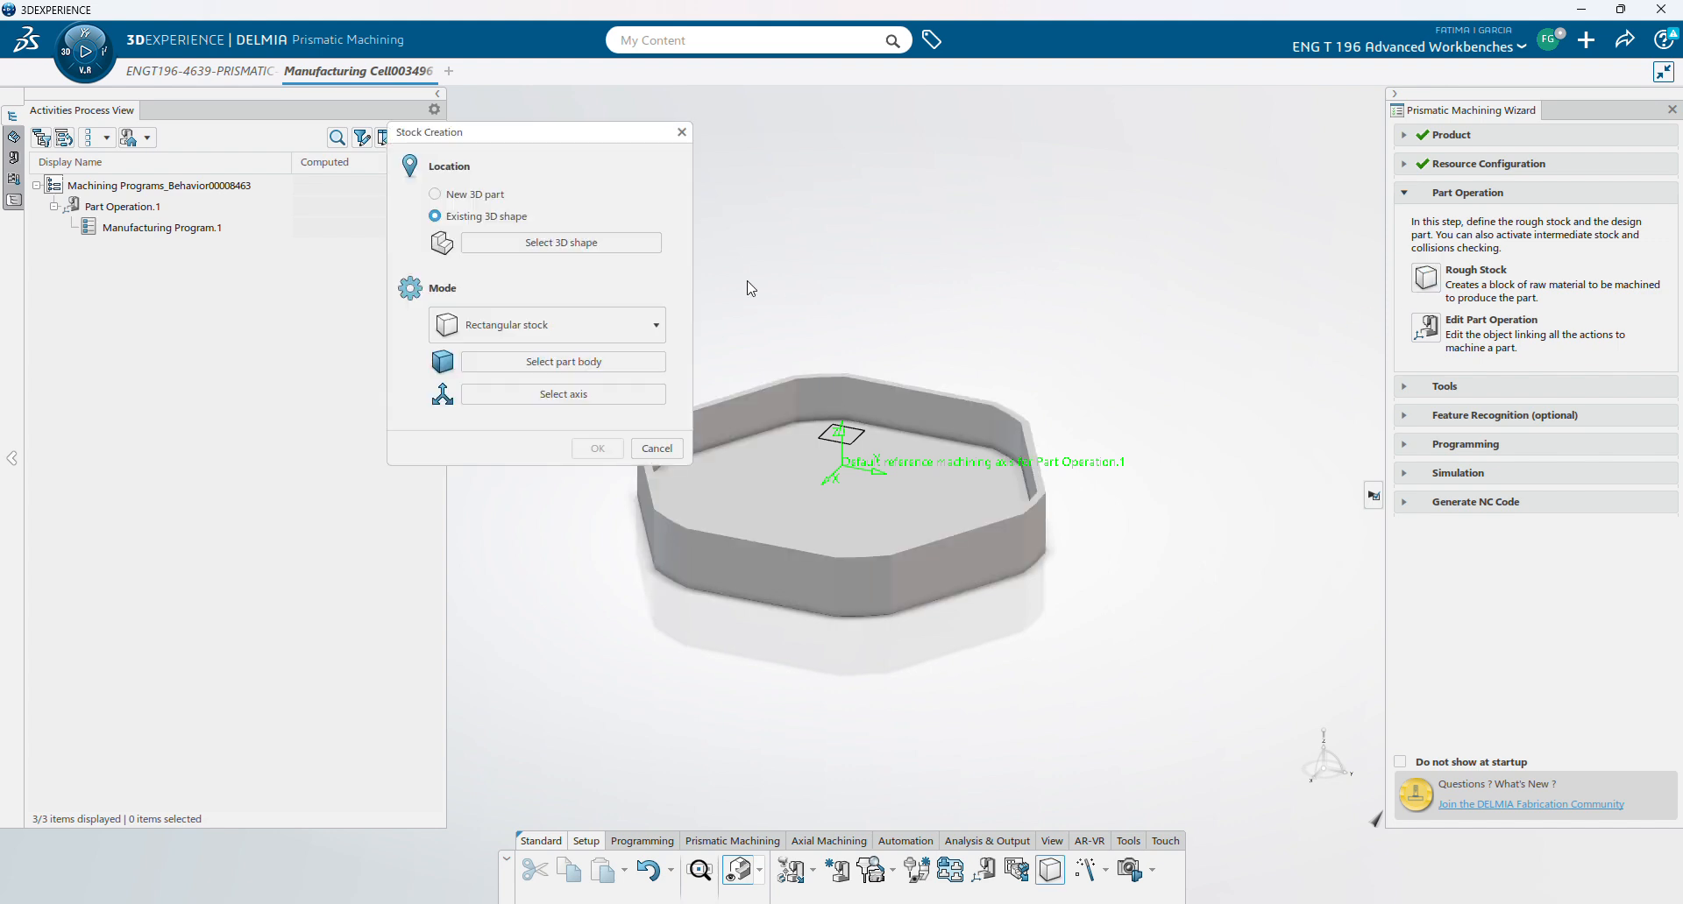
- Choose the part as the rough stock's 3D shape and PartBody as its body
{"action": "left_click", "coordinate": [13, 201]}
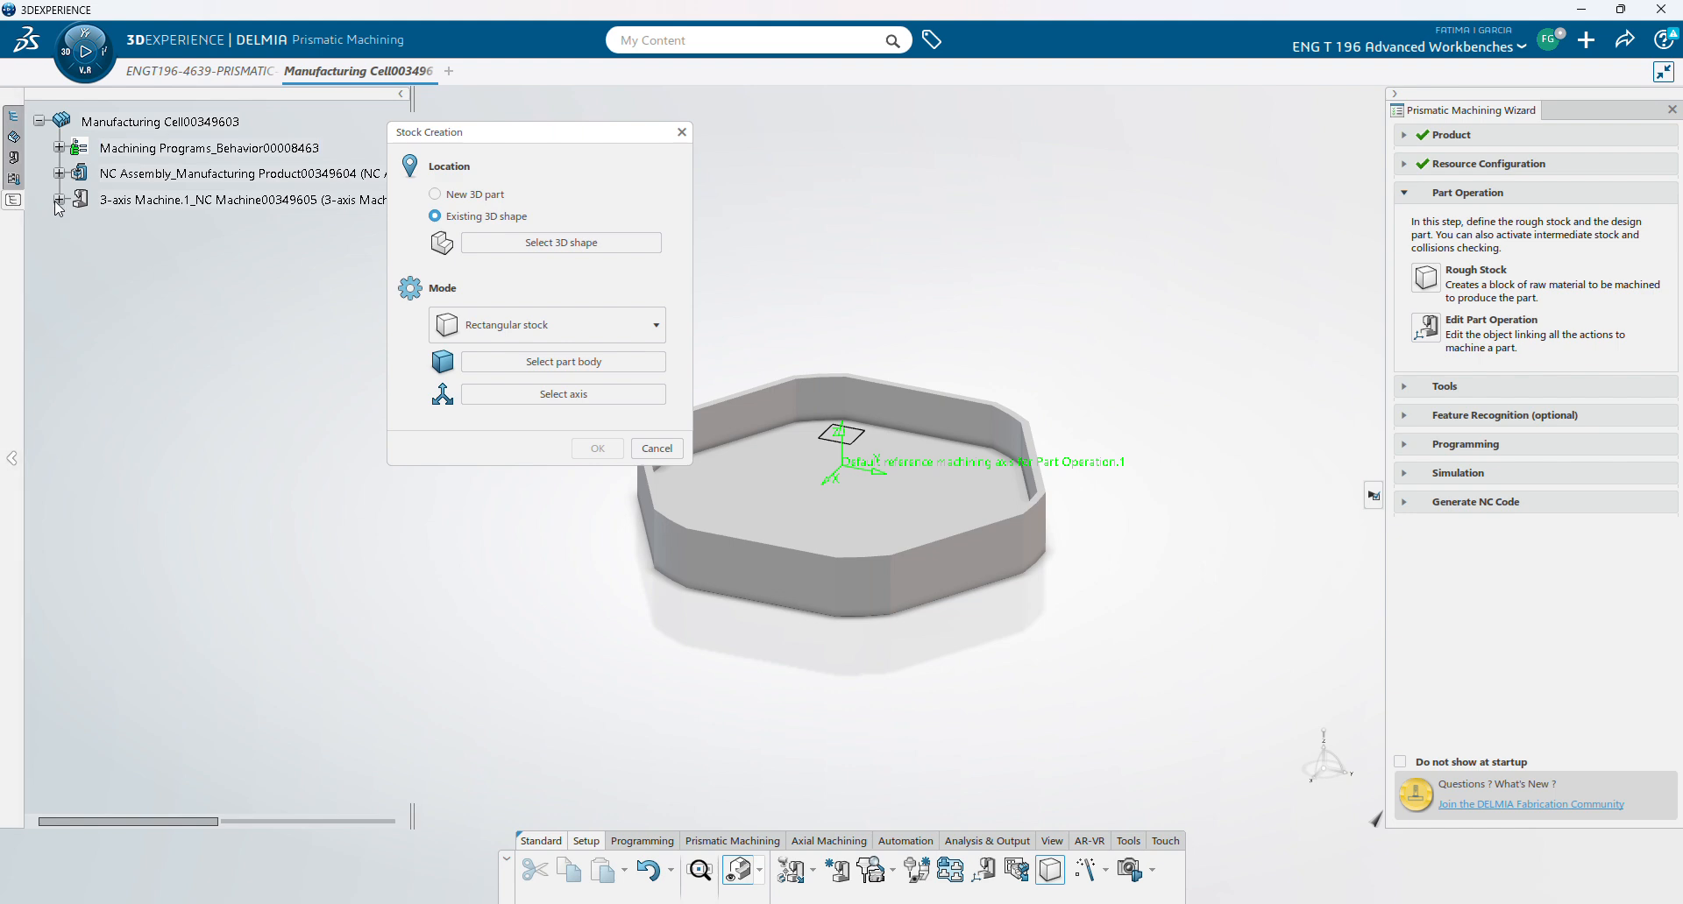
{"action": "left_click", "coordinate": [58, 174]}
{"action": "left_click", "coordinate": [78, 200]}
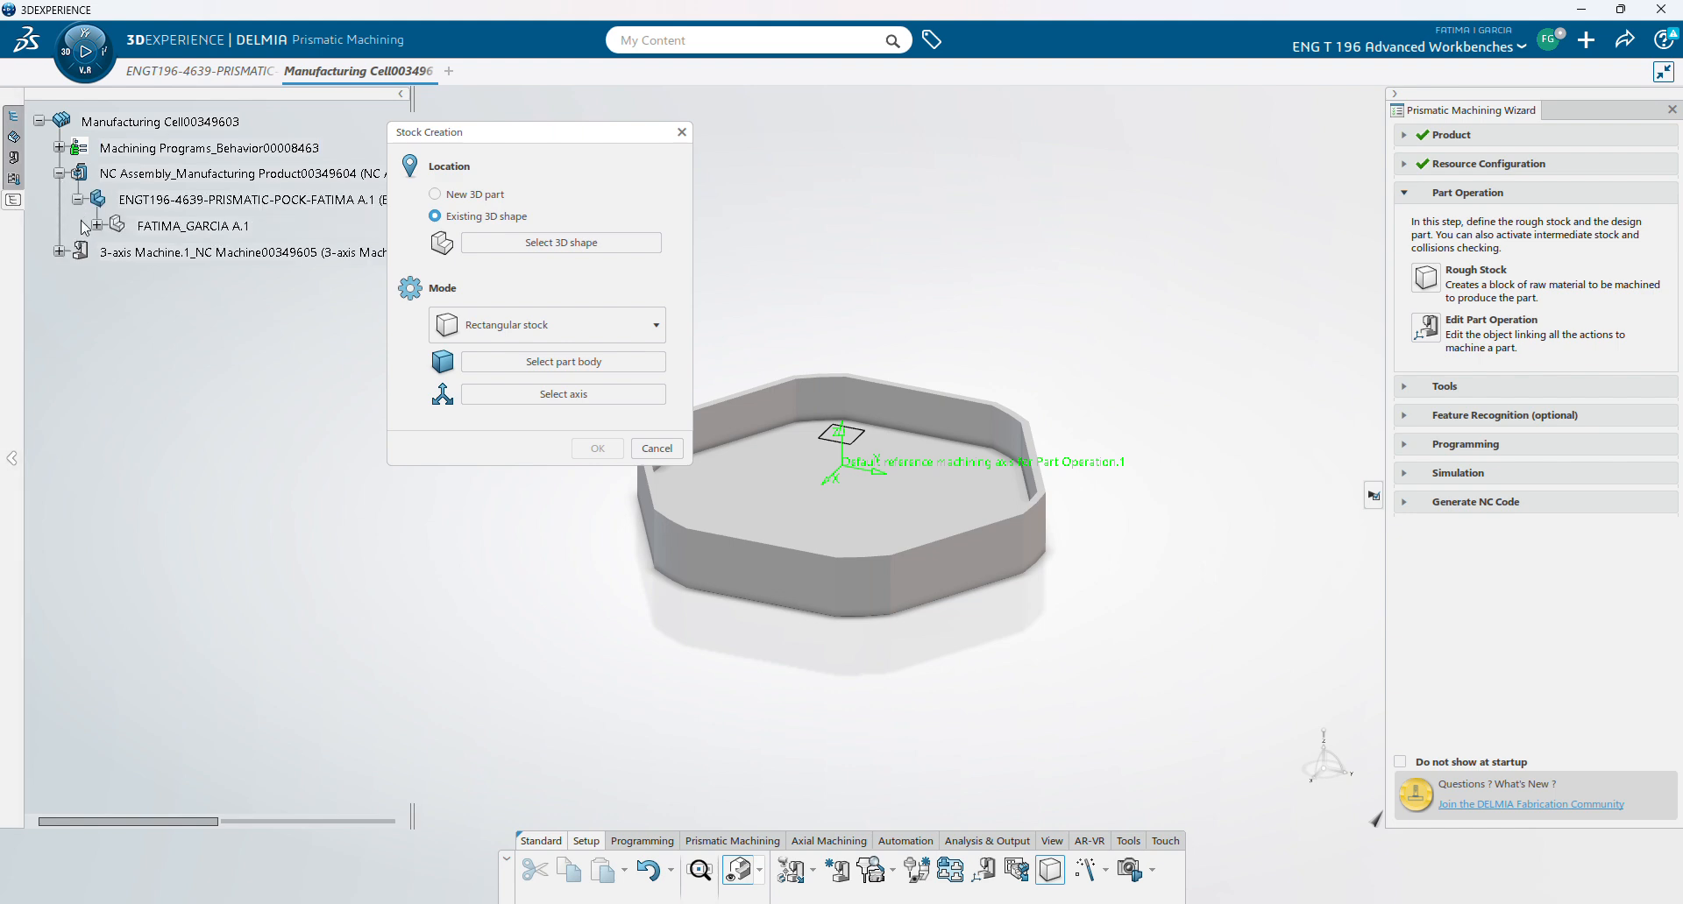
{"action": "left_click", "coordinate": [97, 225]}
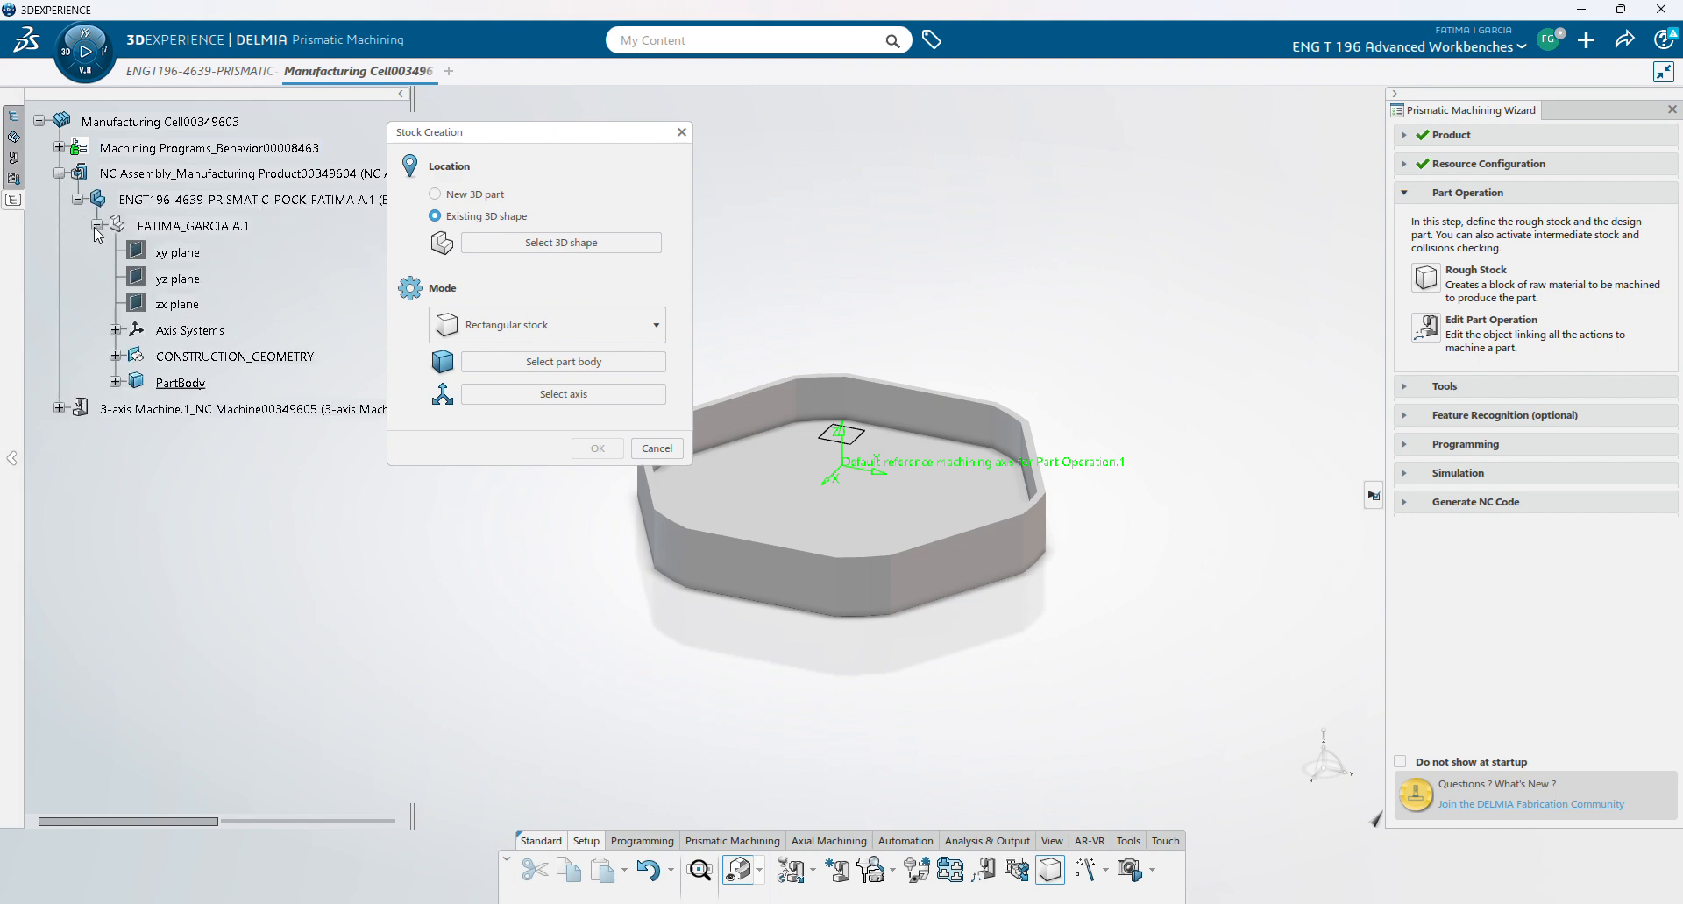
{"action": "left_click", "coordinate": [490, 248]}
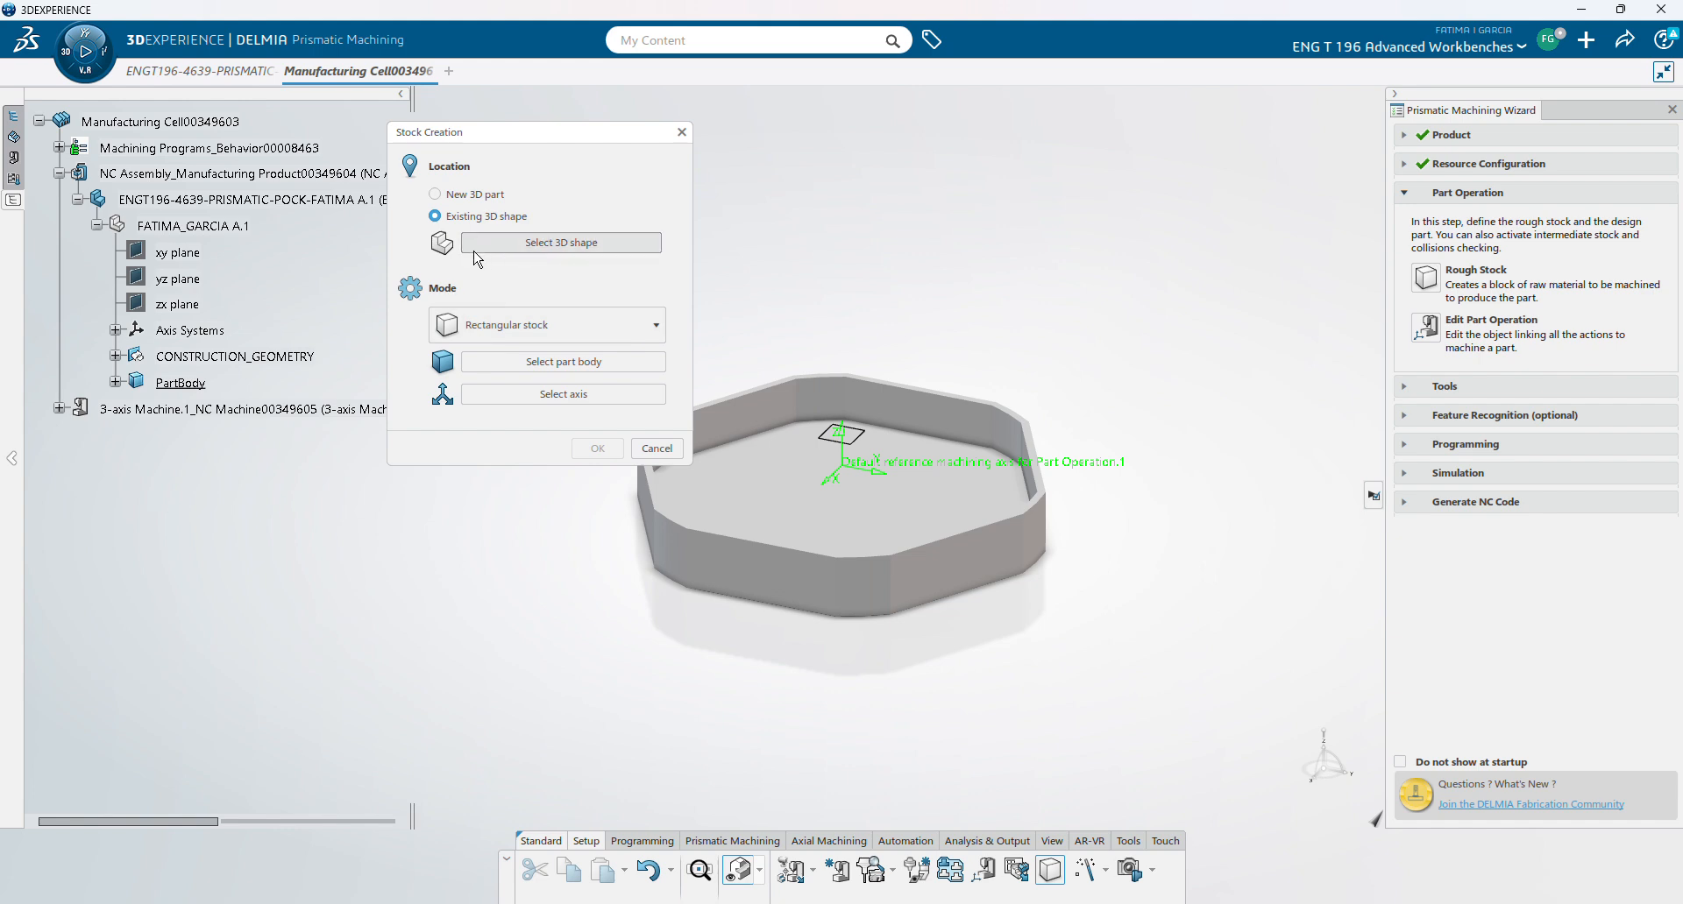
{"action": "left_click", "coordinate": [158, 227]}
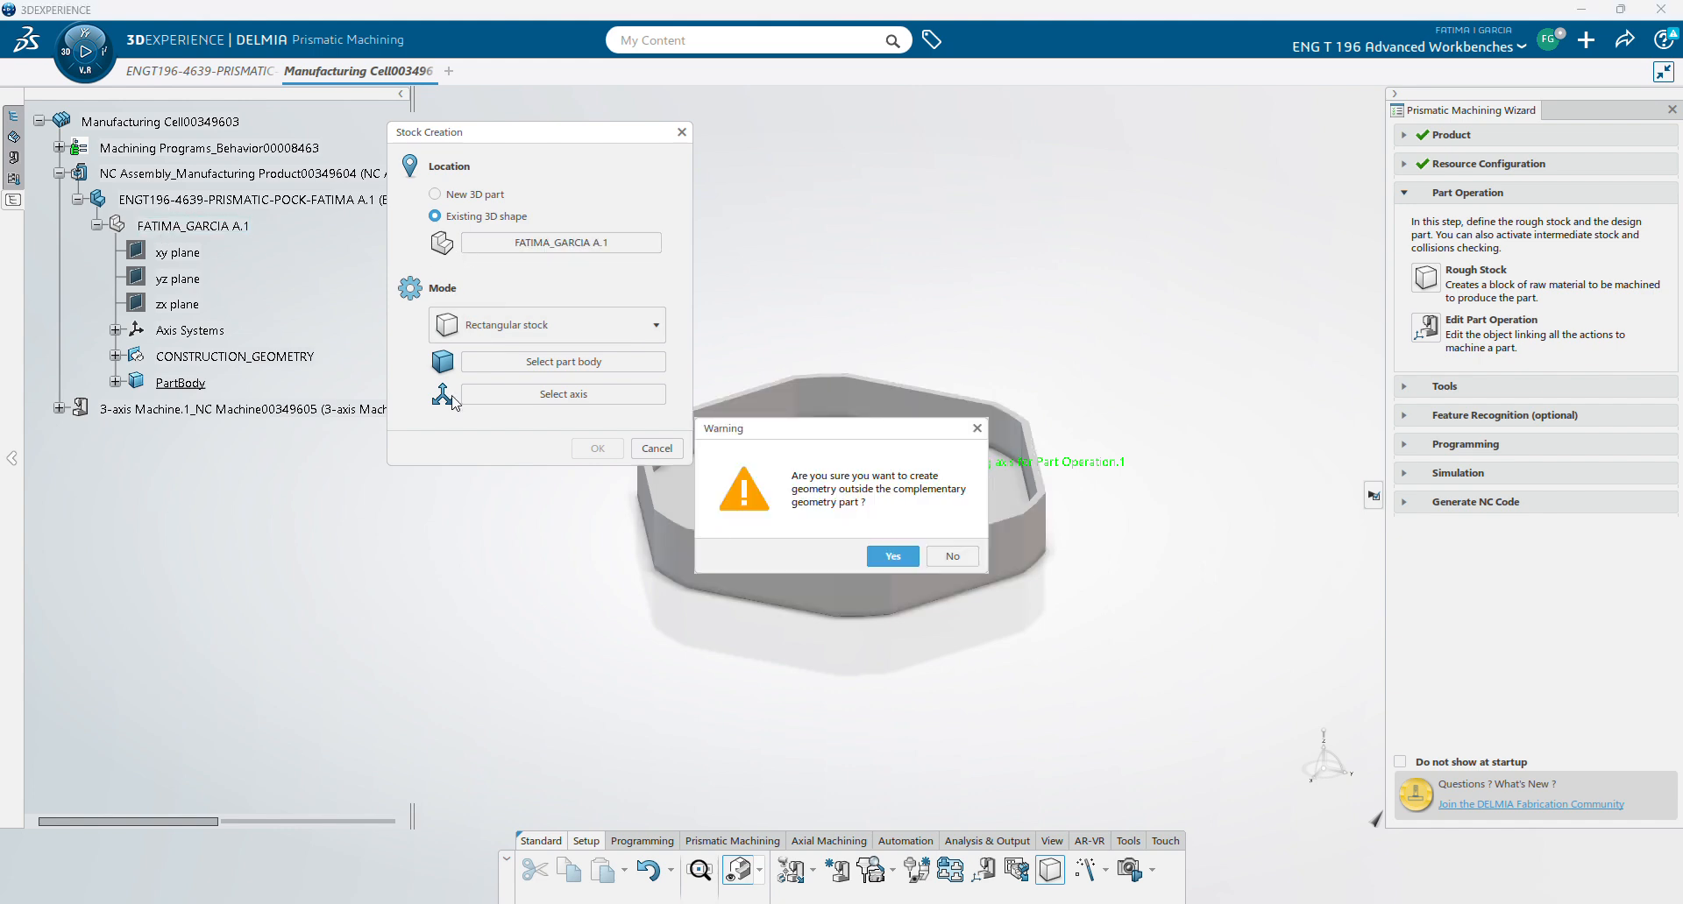
{"action": "left_click", "coordinate": [892, 557]}
{"action": "left_click", "coordinate": [517, 360]}
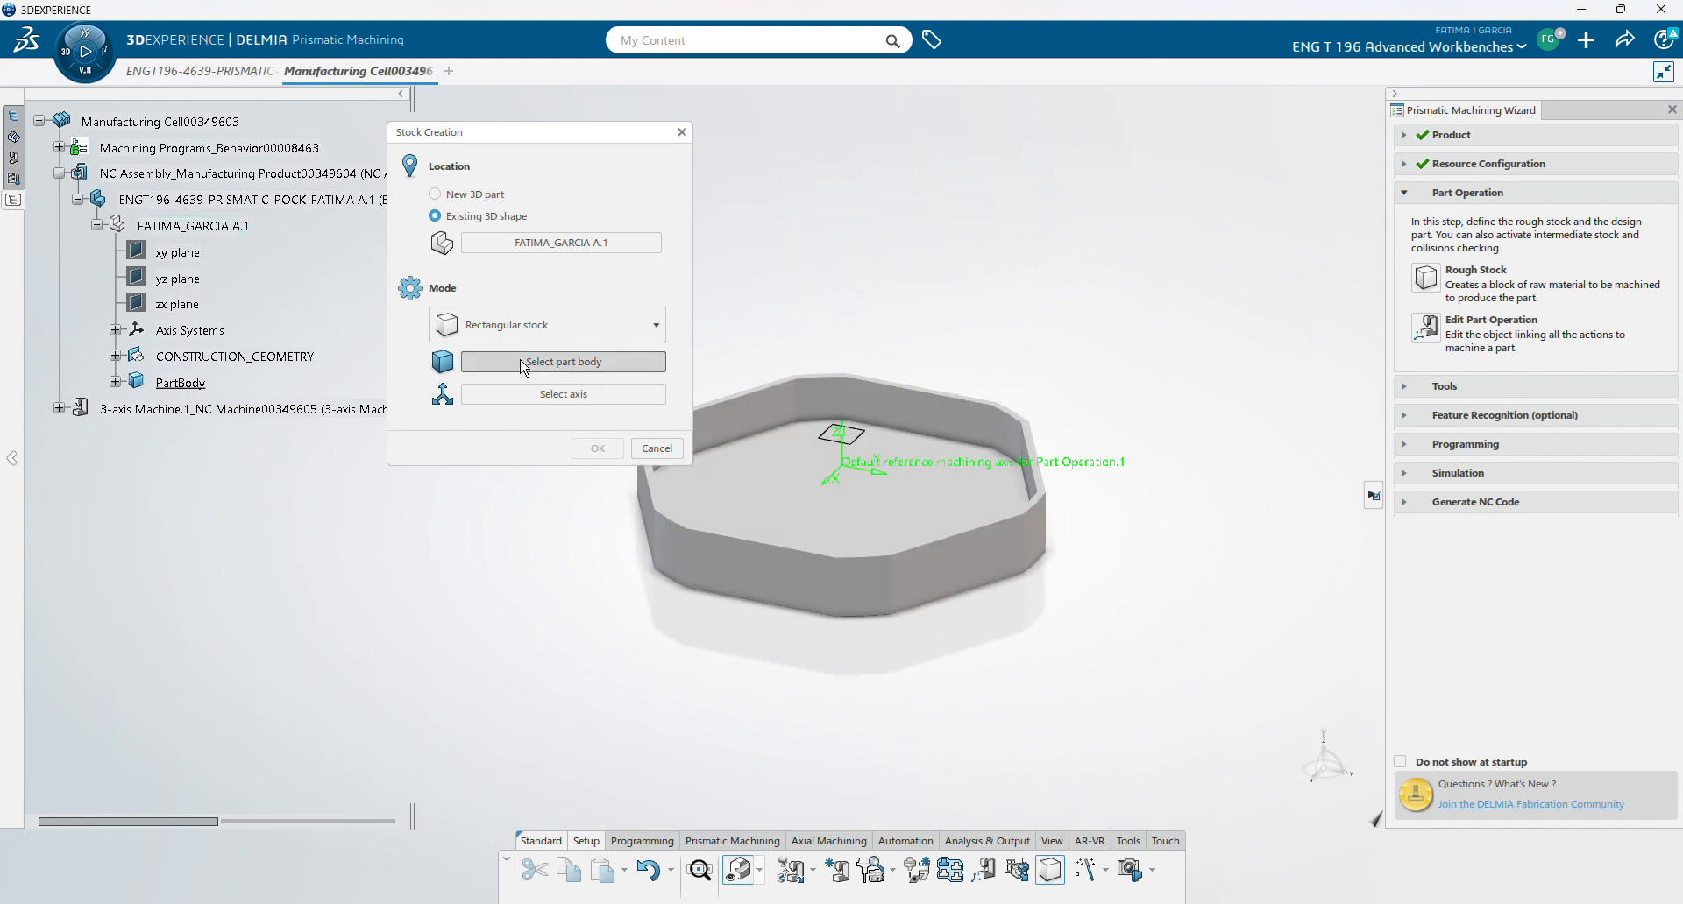
{"action": "left_click", "coordinate": [178, 383]}
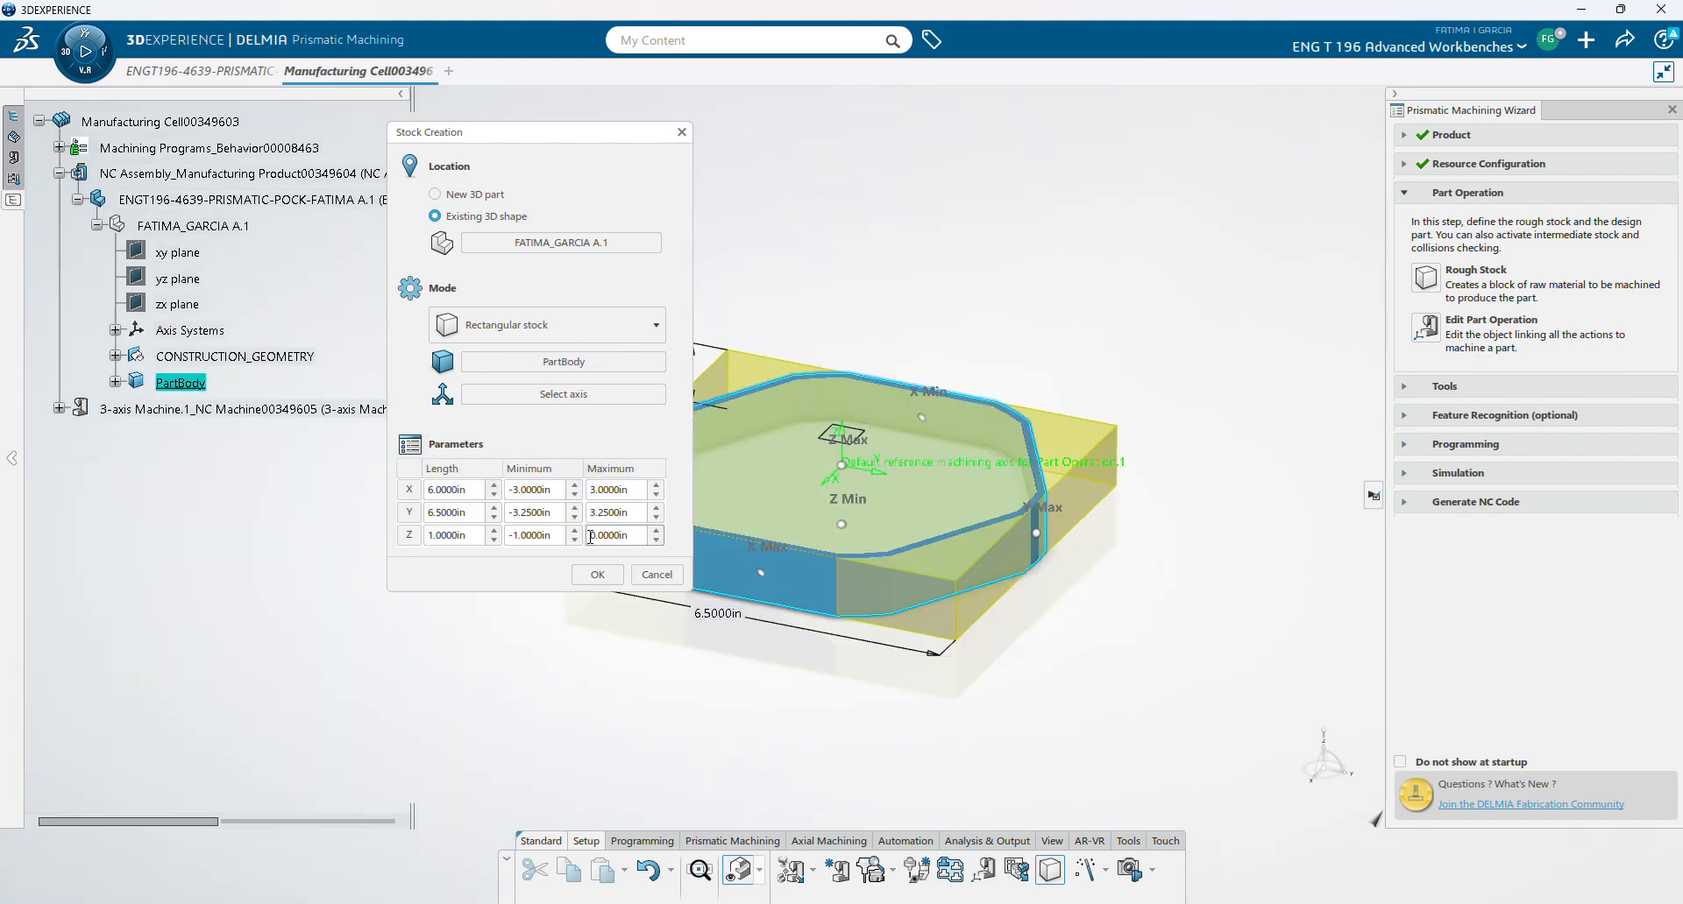
- Set the stock's Z Maximum to 0.25in and create Rough stock.1
{"action": "middle_click_drag", "start_coordinate": [640, 679], "coordinate": [773, 688]}
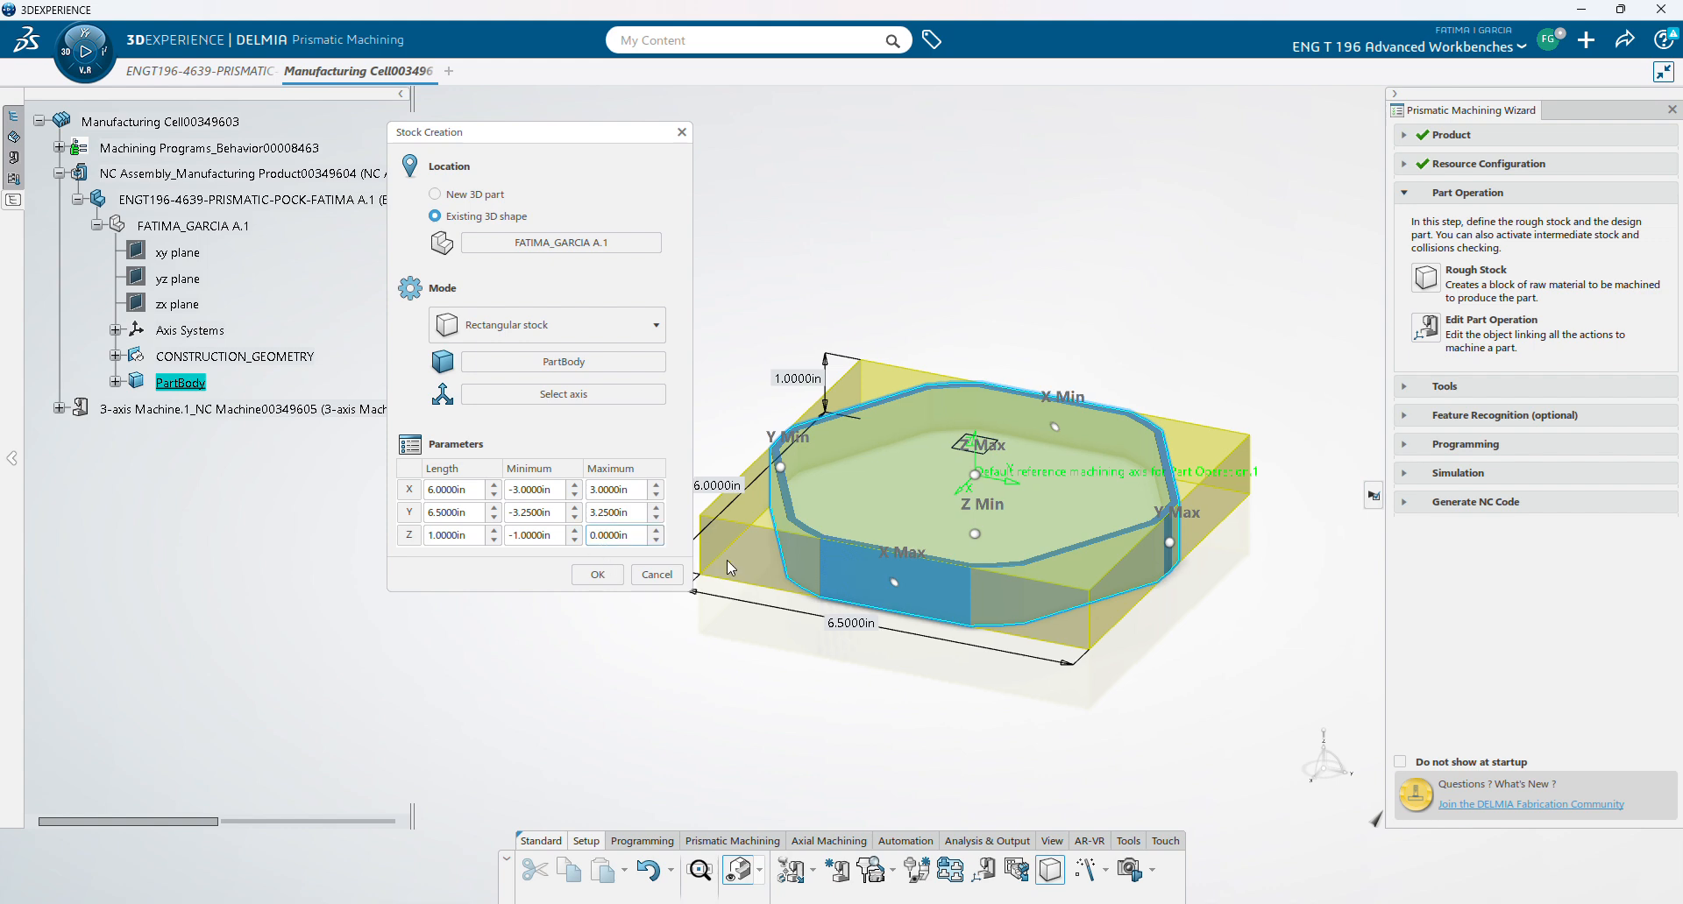
{"action": "key", "text": "BackSpace"}
{"action": "key", "text": "BackSpace"}
{"action": "key", "text": "BackSpace"}
{"action": "key", "text": "BackSpace"}
{"action": "type", "text": "25"}
{"action": "left_click", "coordinate": [946, 768]}
{"action": "middle_click_drag", "start_coordinate": [944, 749], "coordinate": [937, 696]}
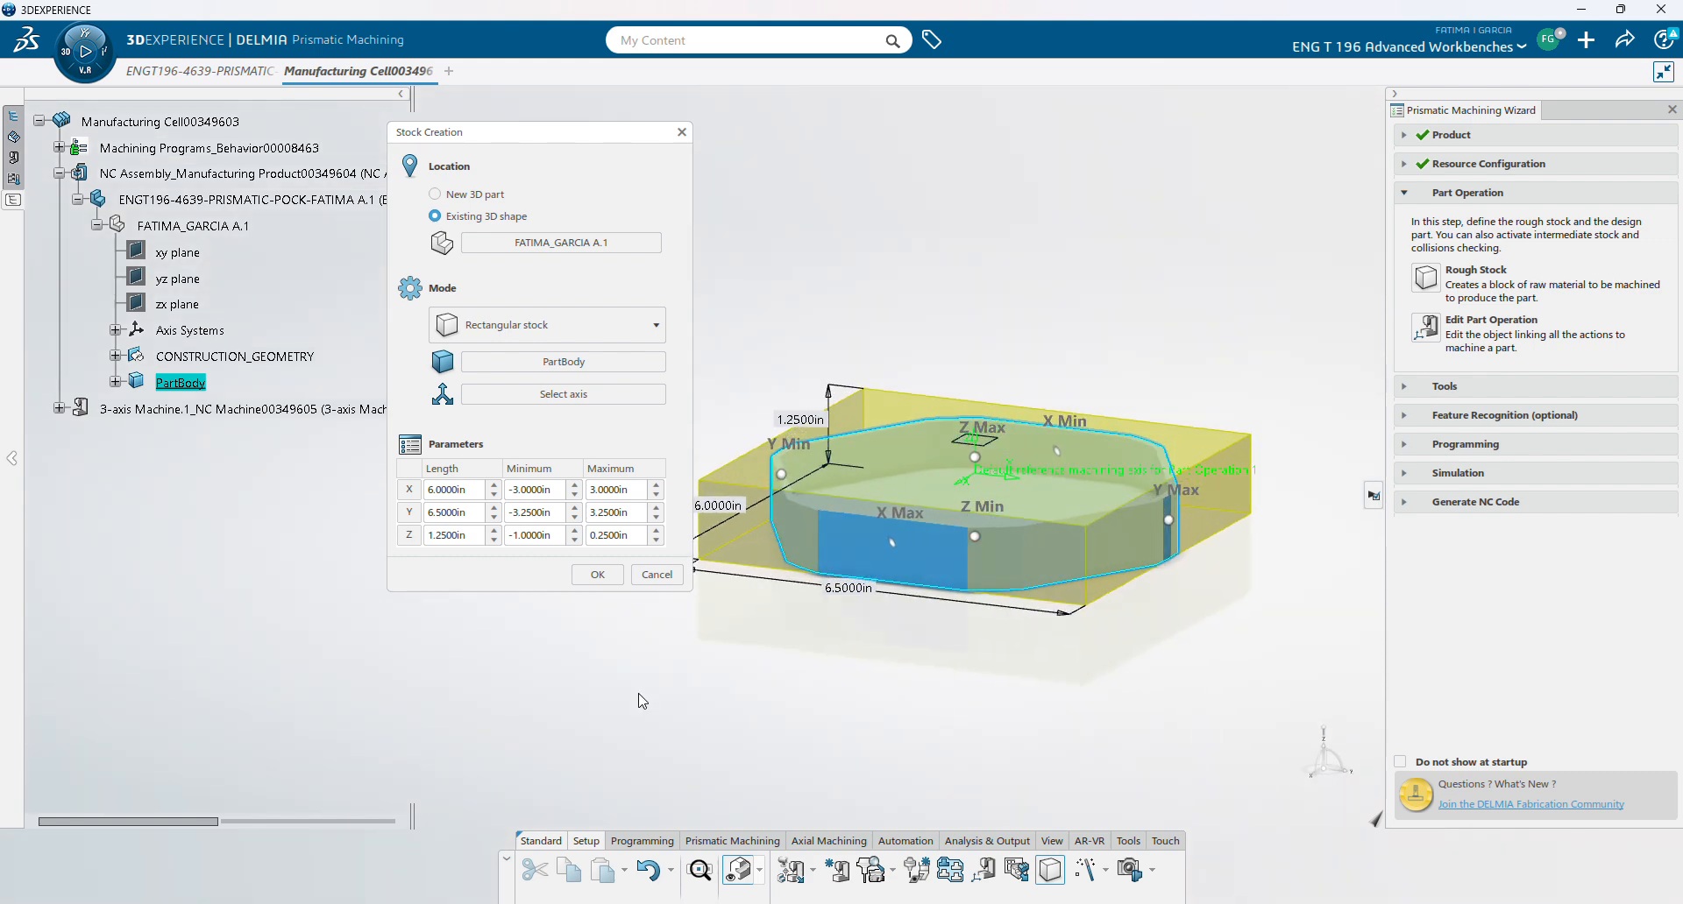
{"action": "left_click", "coordinate": [599, 575]}
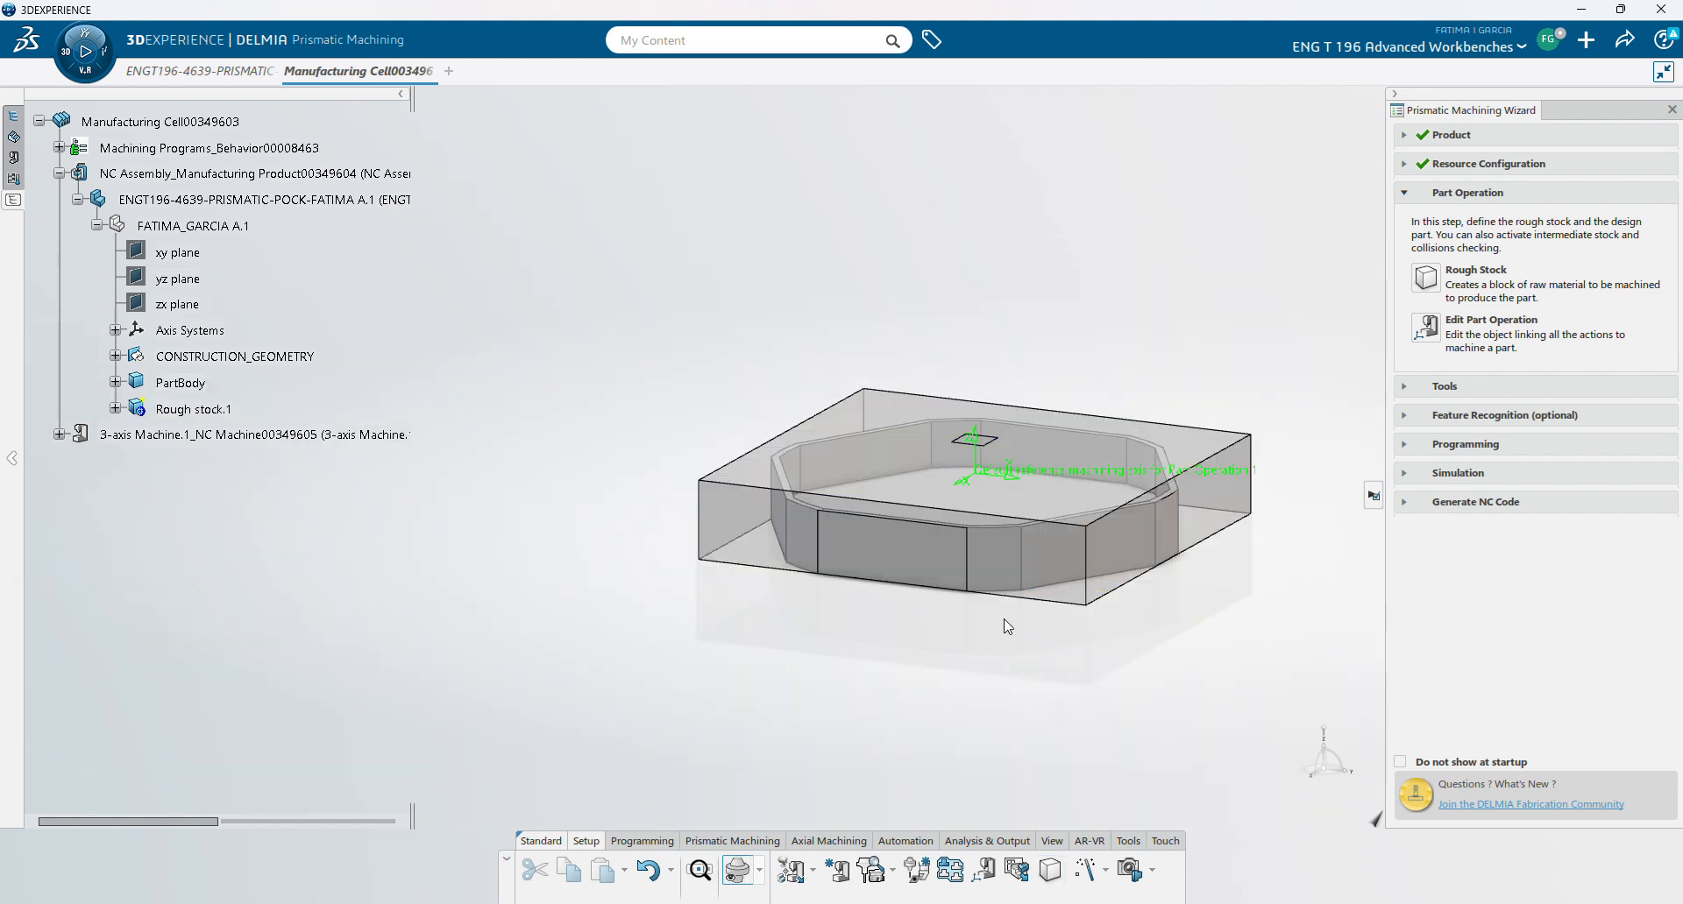
- Hide Rough stock.1 so only the octagonal part shows
{"action": "right_click", "coordinate": [219, 405]}
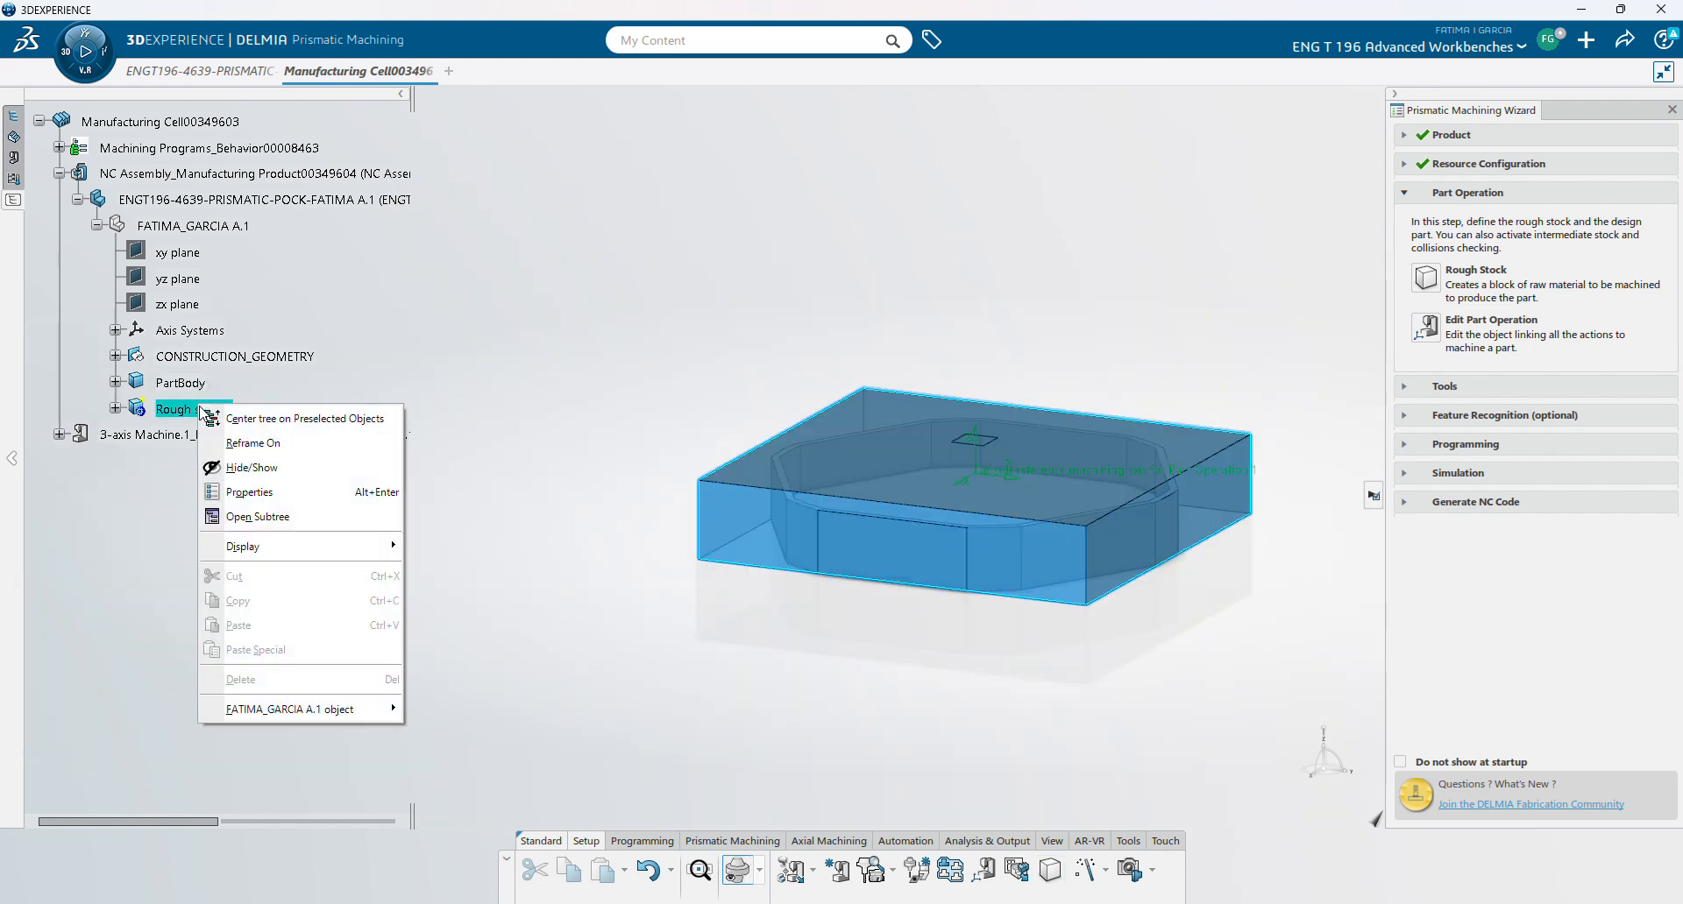
{"action": "left_click", "coordinate": [263, 469]}
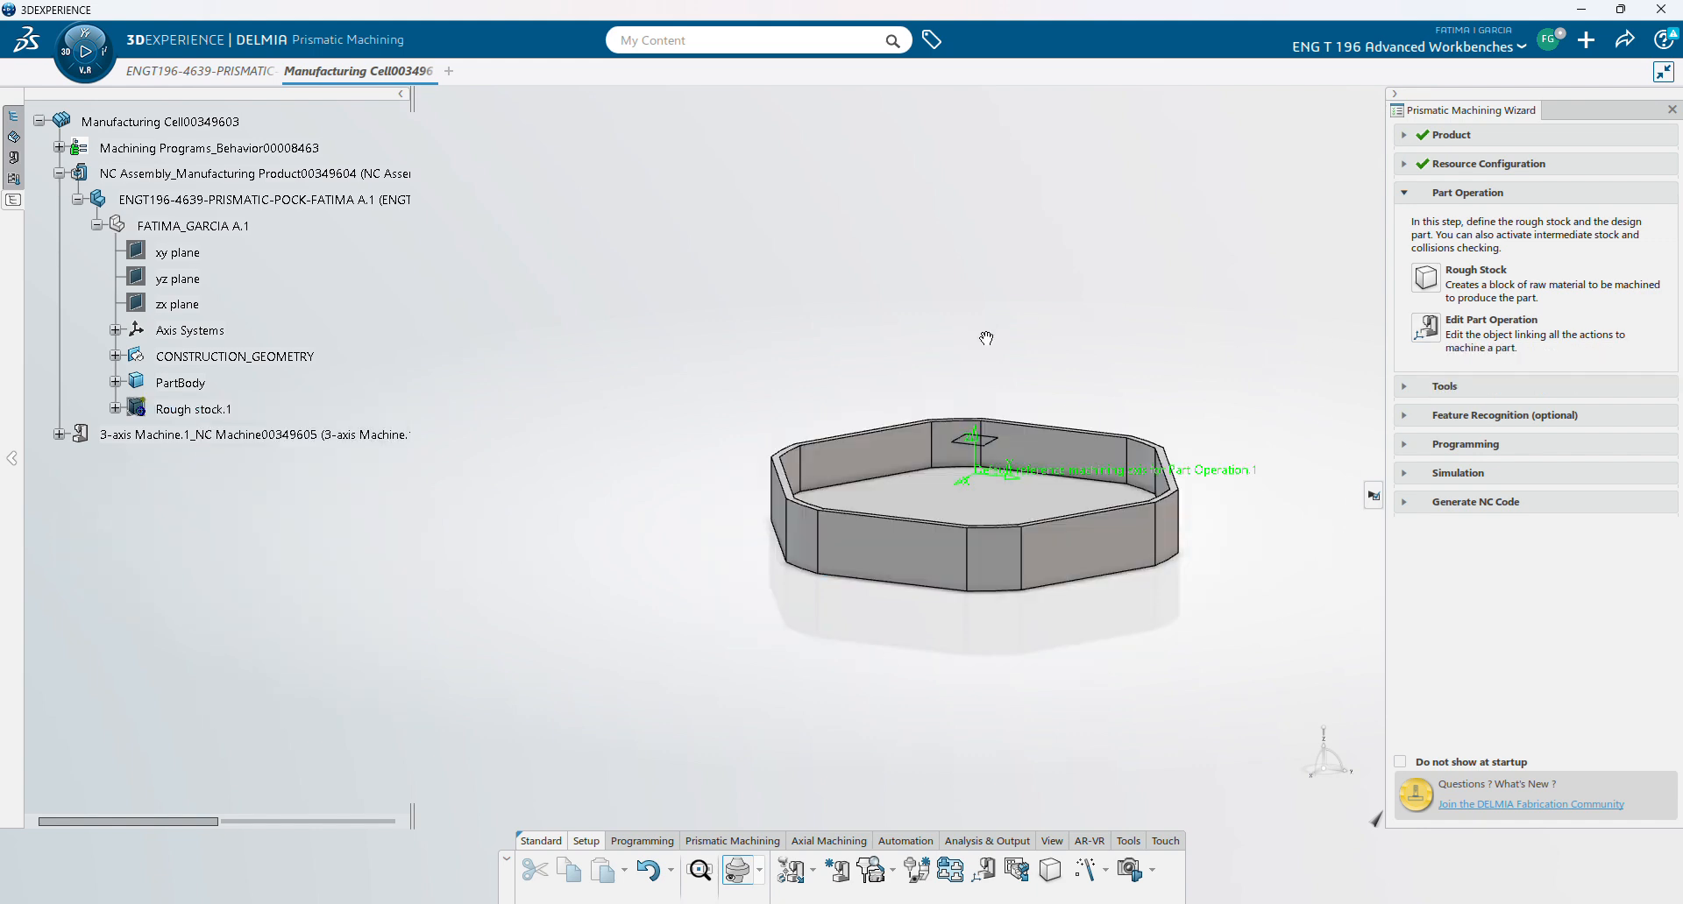
{"action": "middle_click_drag", "start_coordinate": [983, 337], "coordinate": [913, 466]}
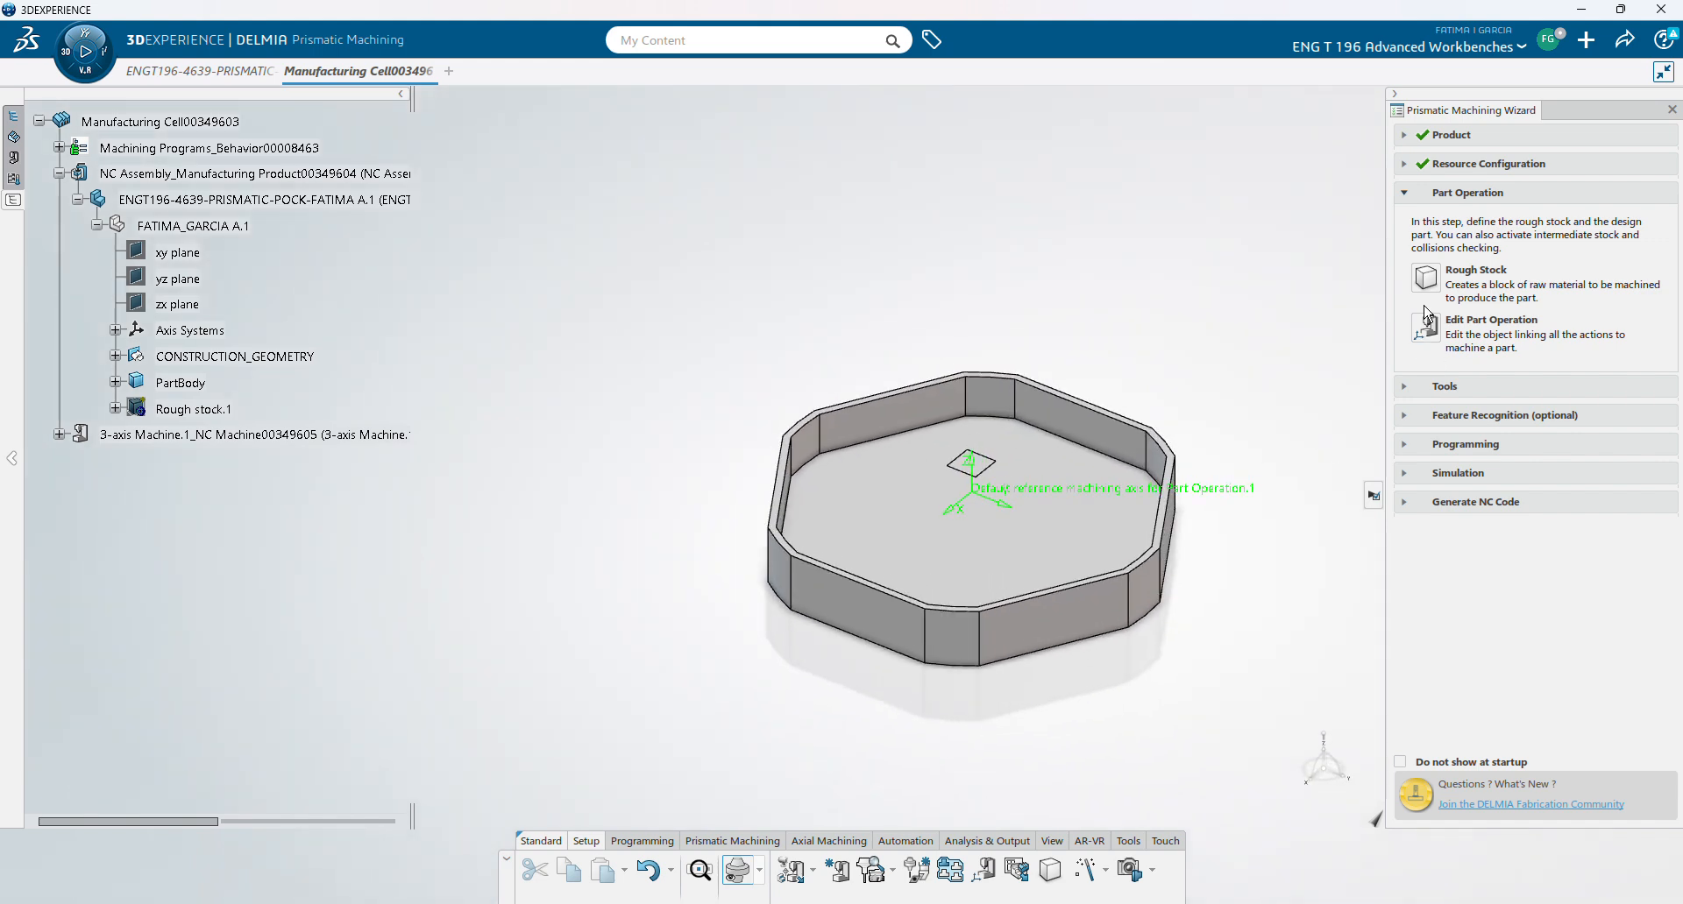
- Move the machining axis origin of Part Operation.1 onto the part's top edge
{"action": "left_click", "coordinate": [1425, 330]}
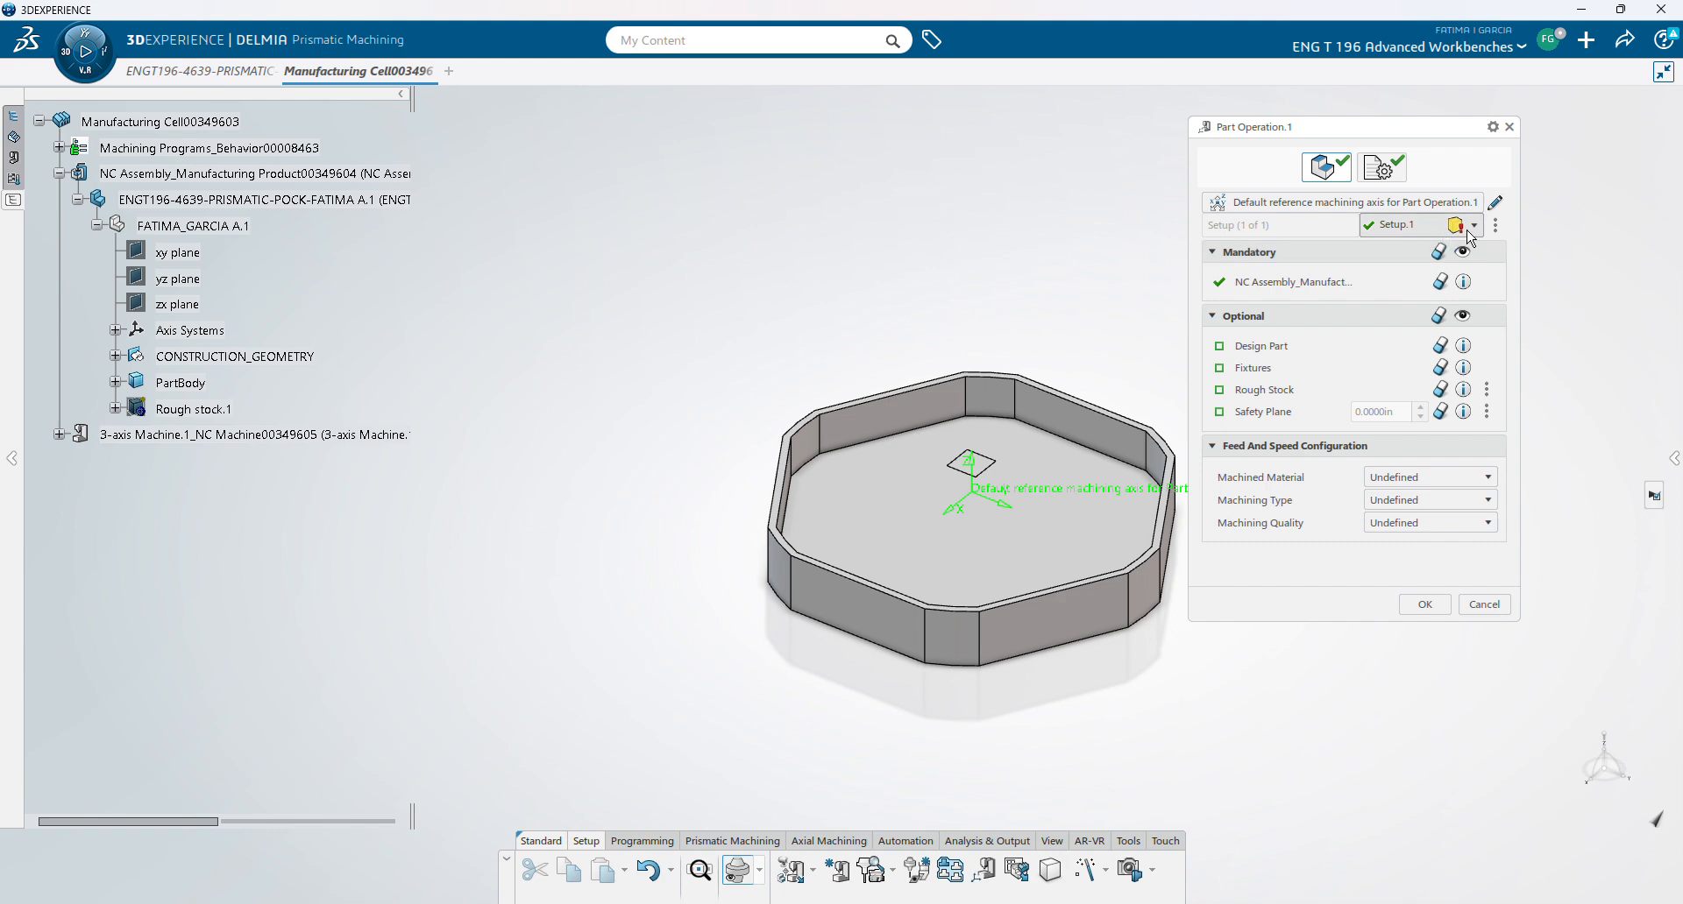
{"action": "left_click", "coordinate": [1495, 205]}
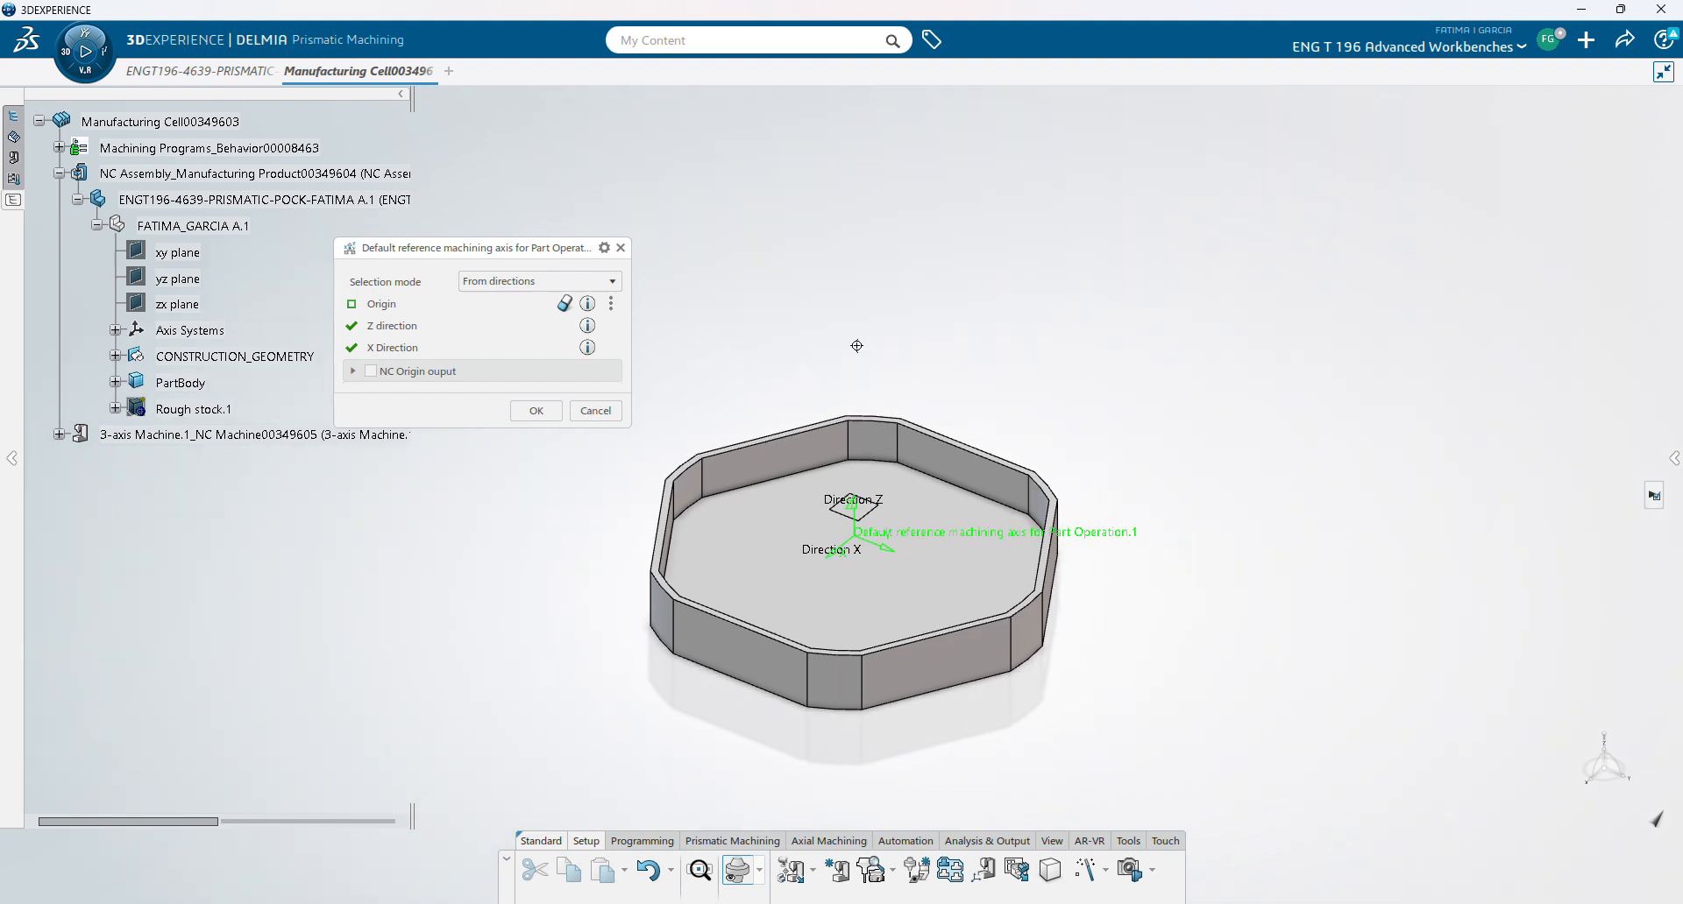
{"action": "left_click", "coordinate": [382, 304]}
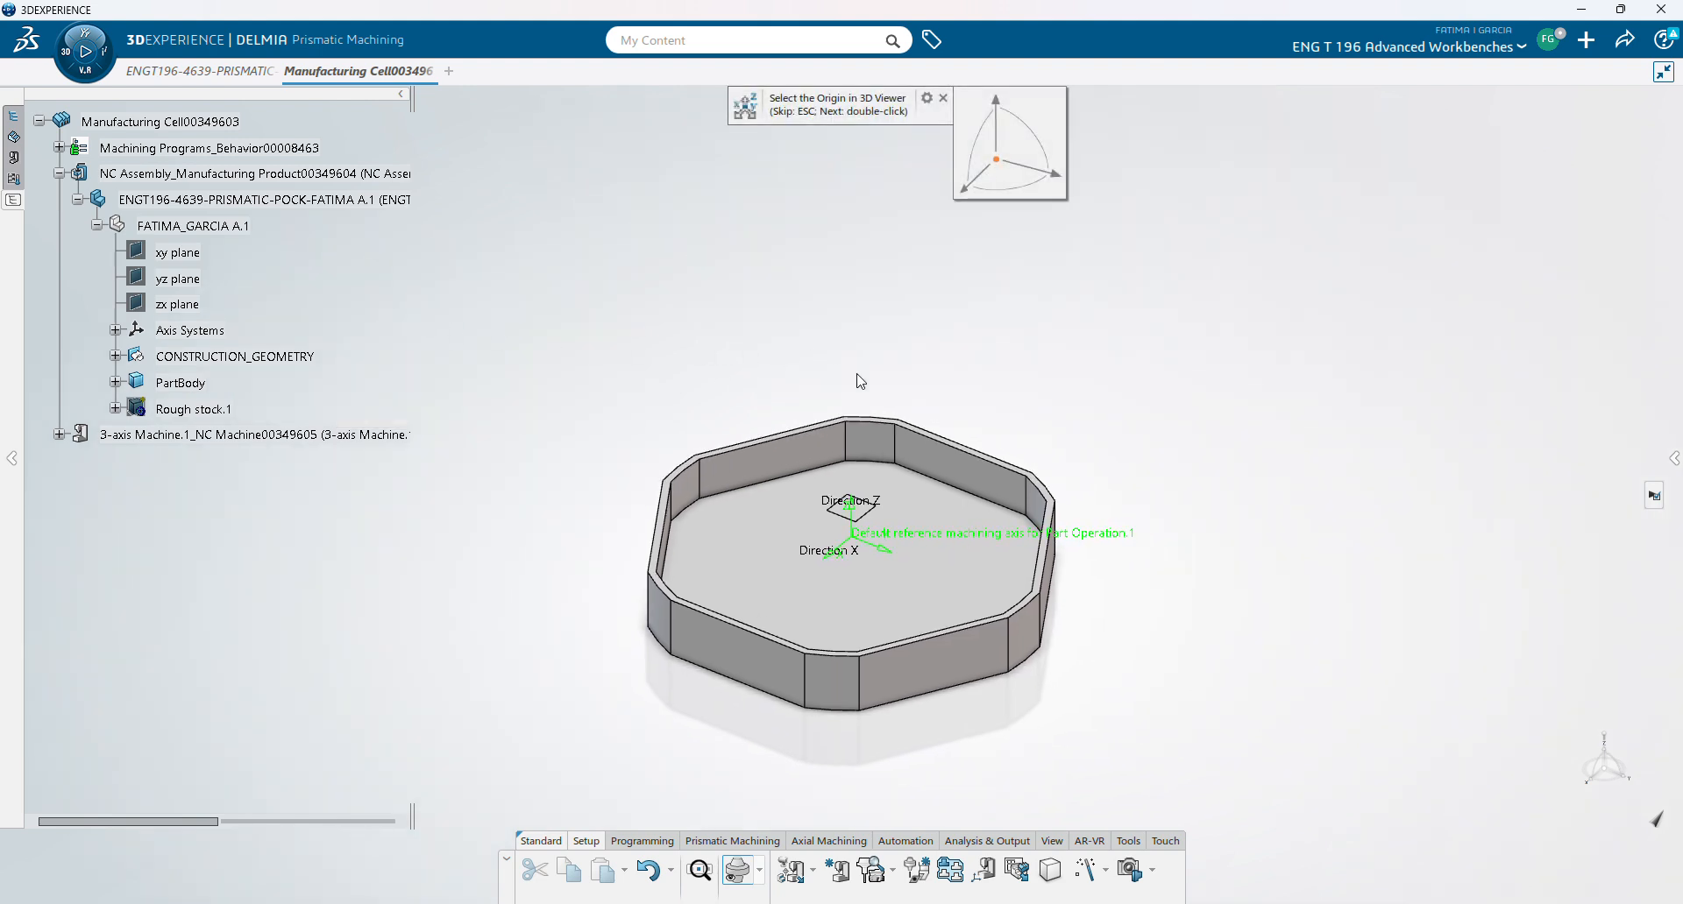
{"action": "left_click", "coordinate": [848, 425]}
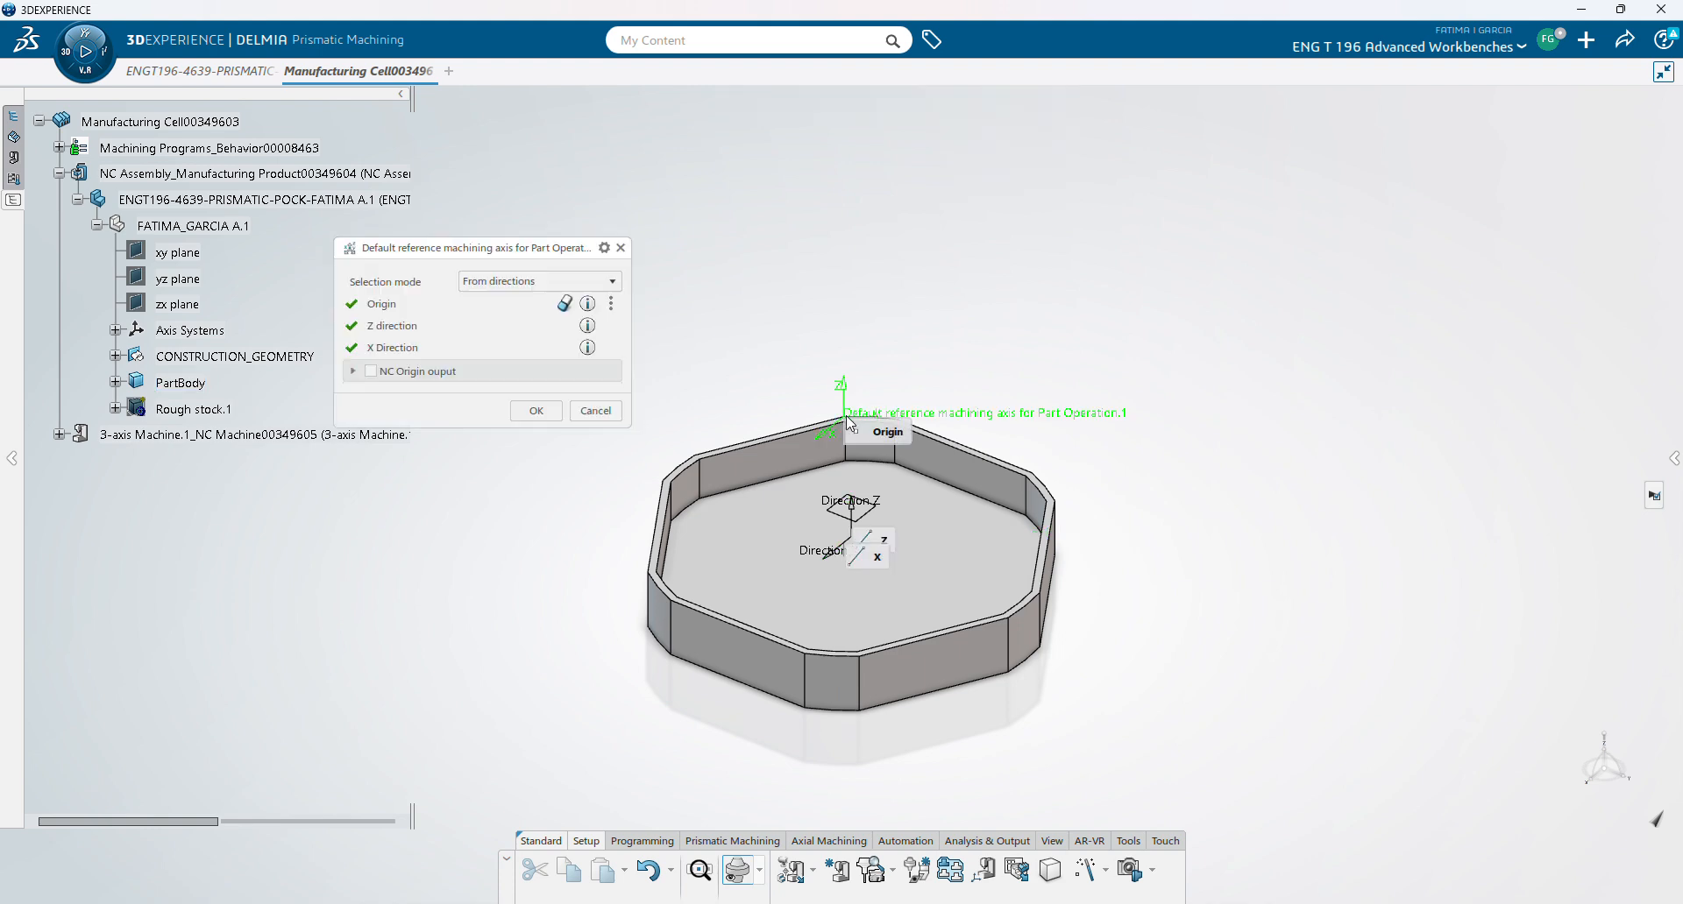
{"action": "left_click", "coordinate": [548, 410]}
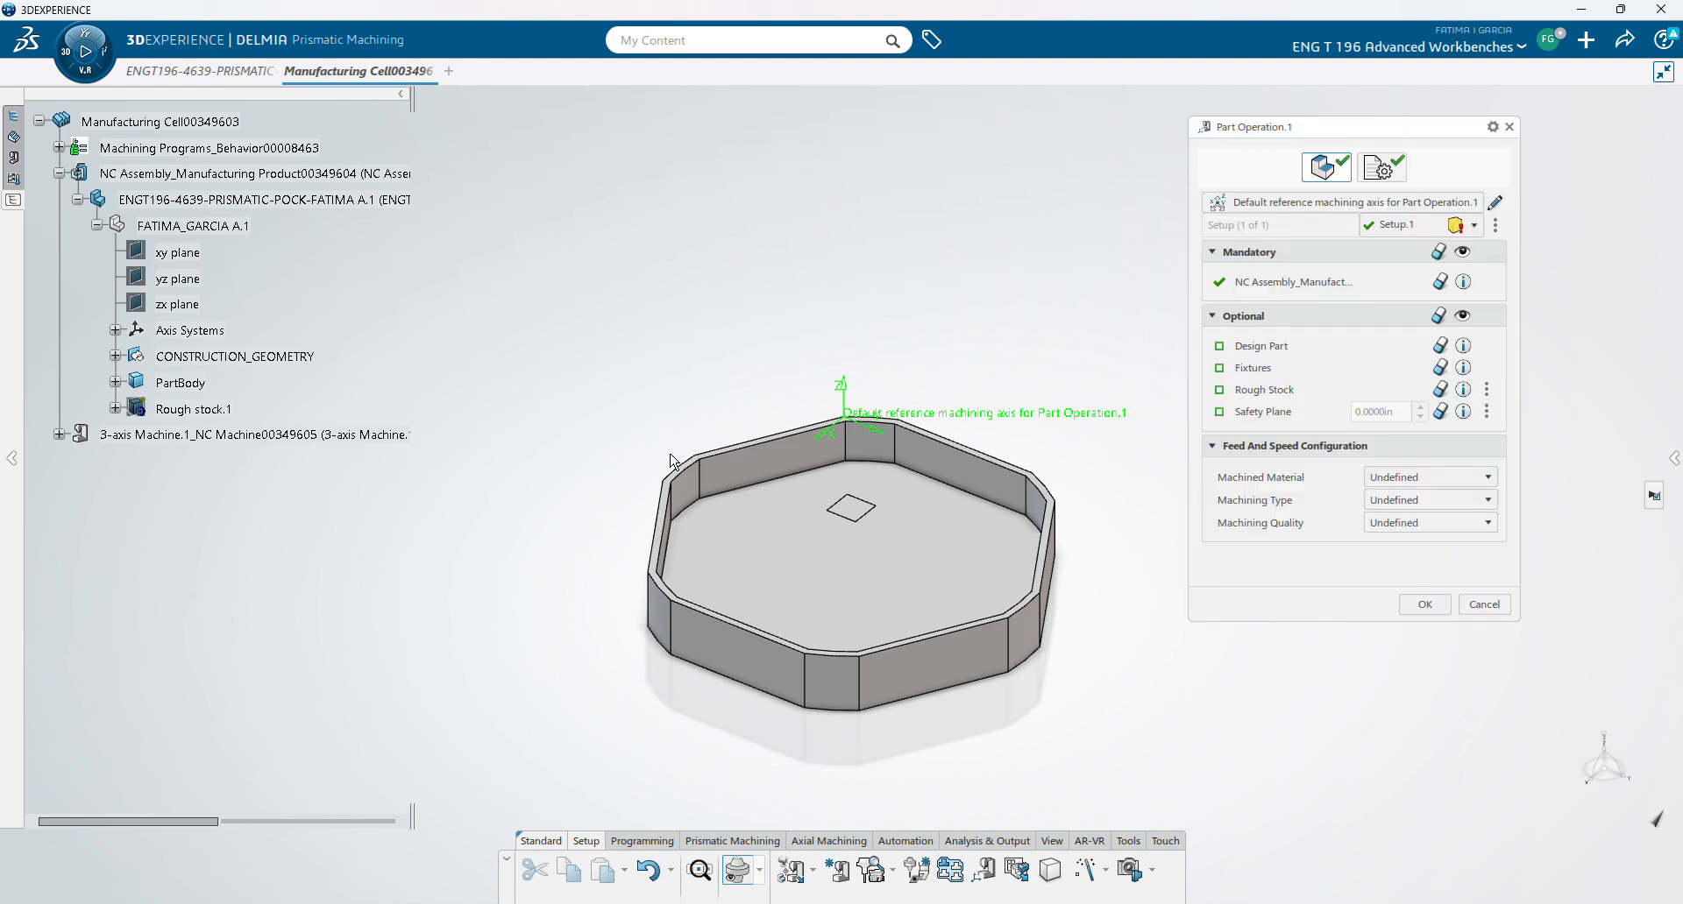
- Assign PartBody as design part, Rough stock.1 as stock, and the top face as safety plane
{"action": "left_click", "coordinate": [1251, 355]}
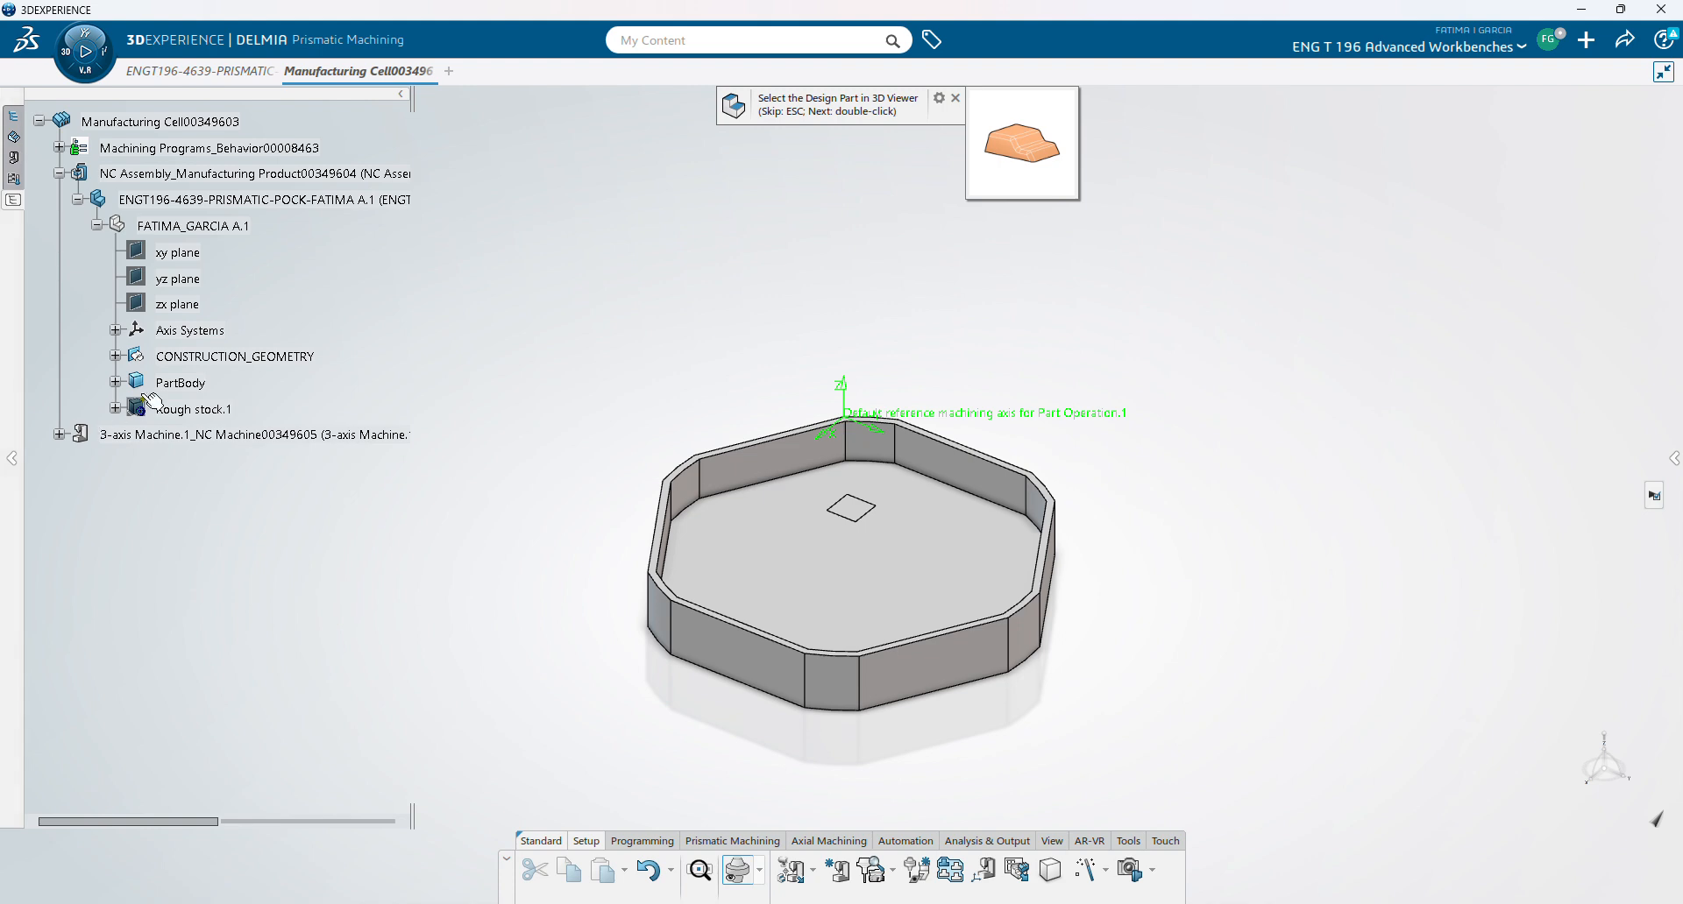
{"action": "left_click", "coordinate": [175, 383]}
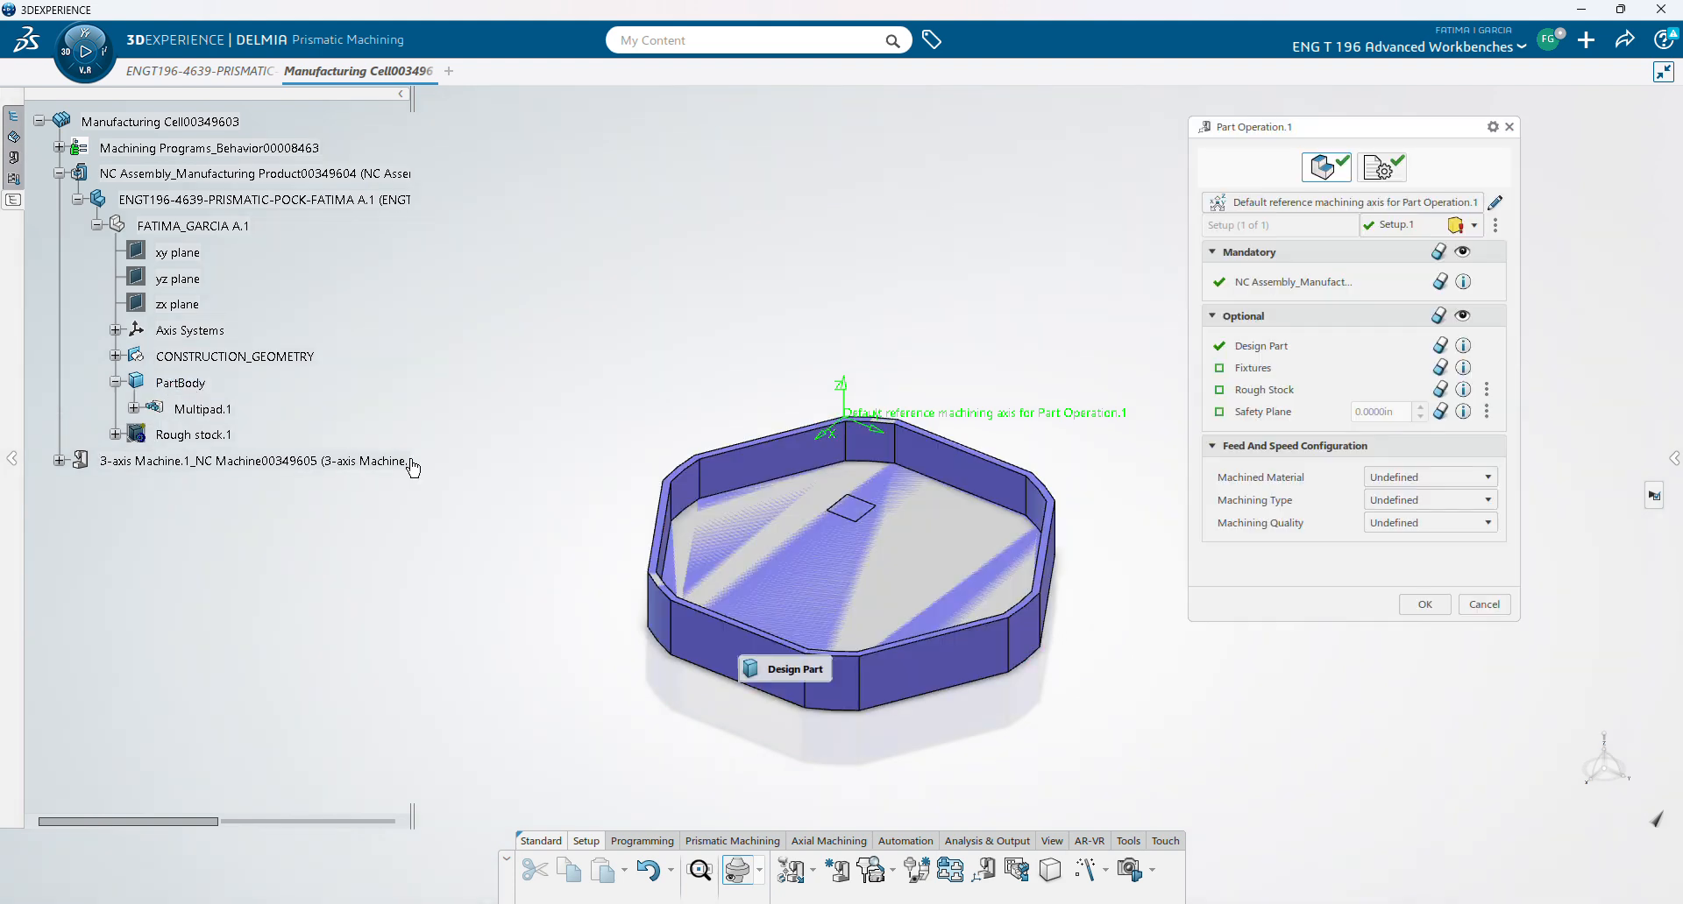
{"action": "left_click", "coordinate": [1249, 390]}
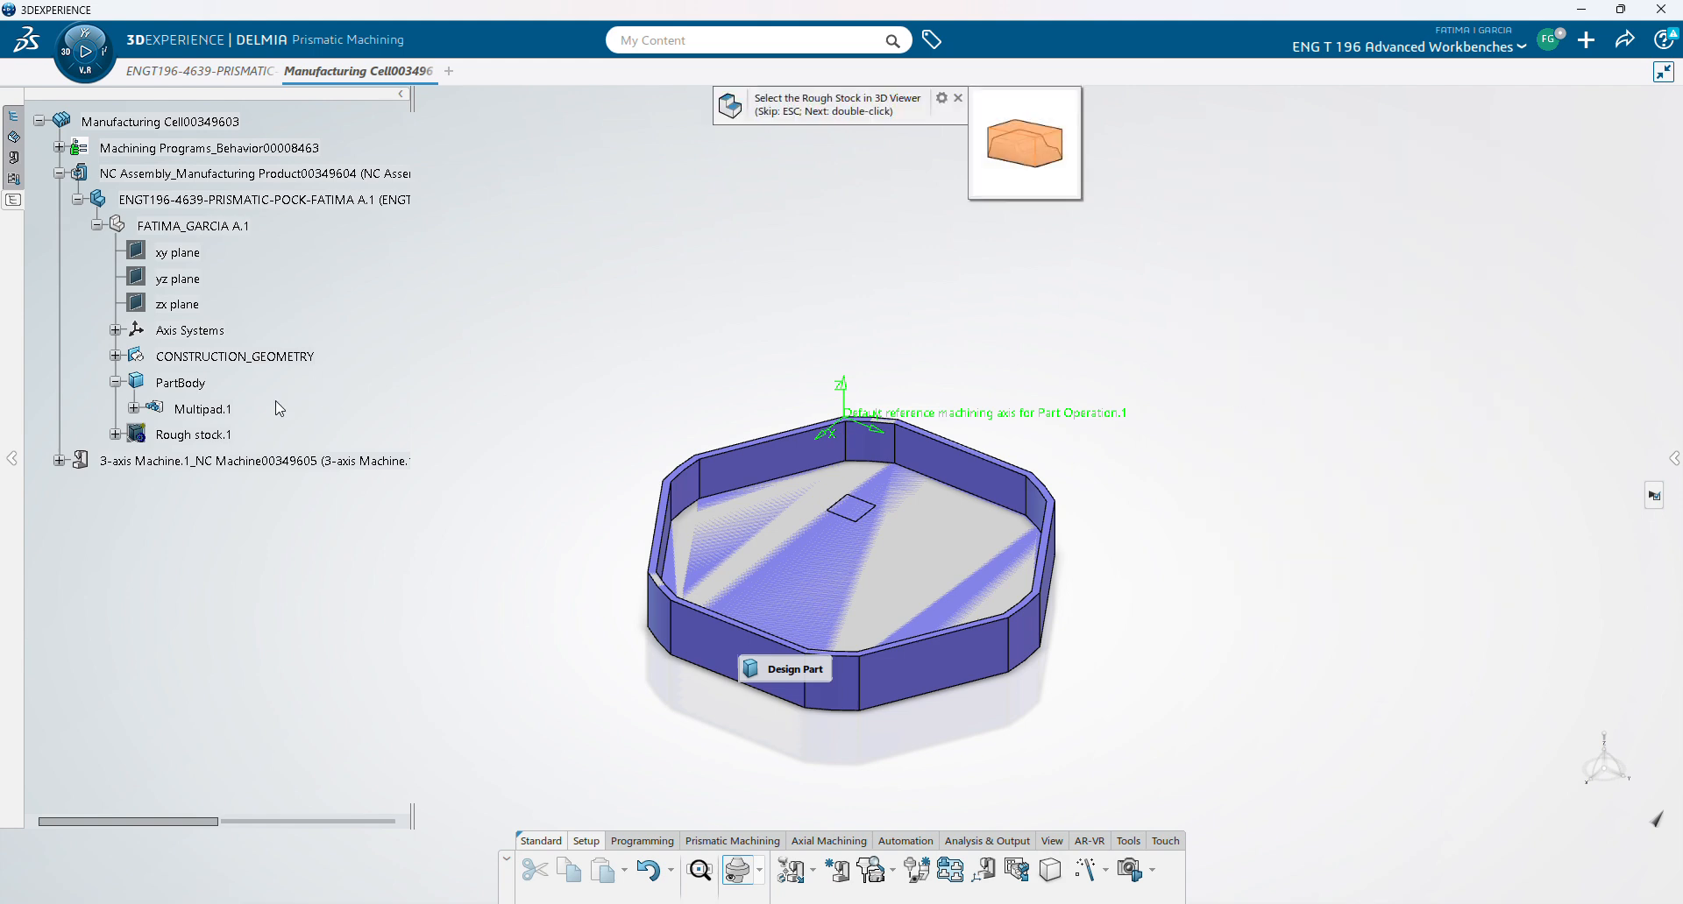
{"action": "left_click", "coordinate": [194, 435]}
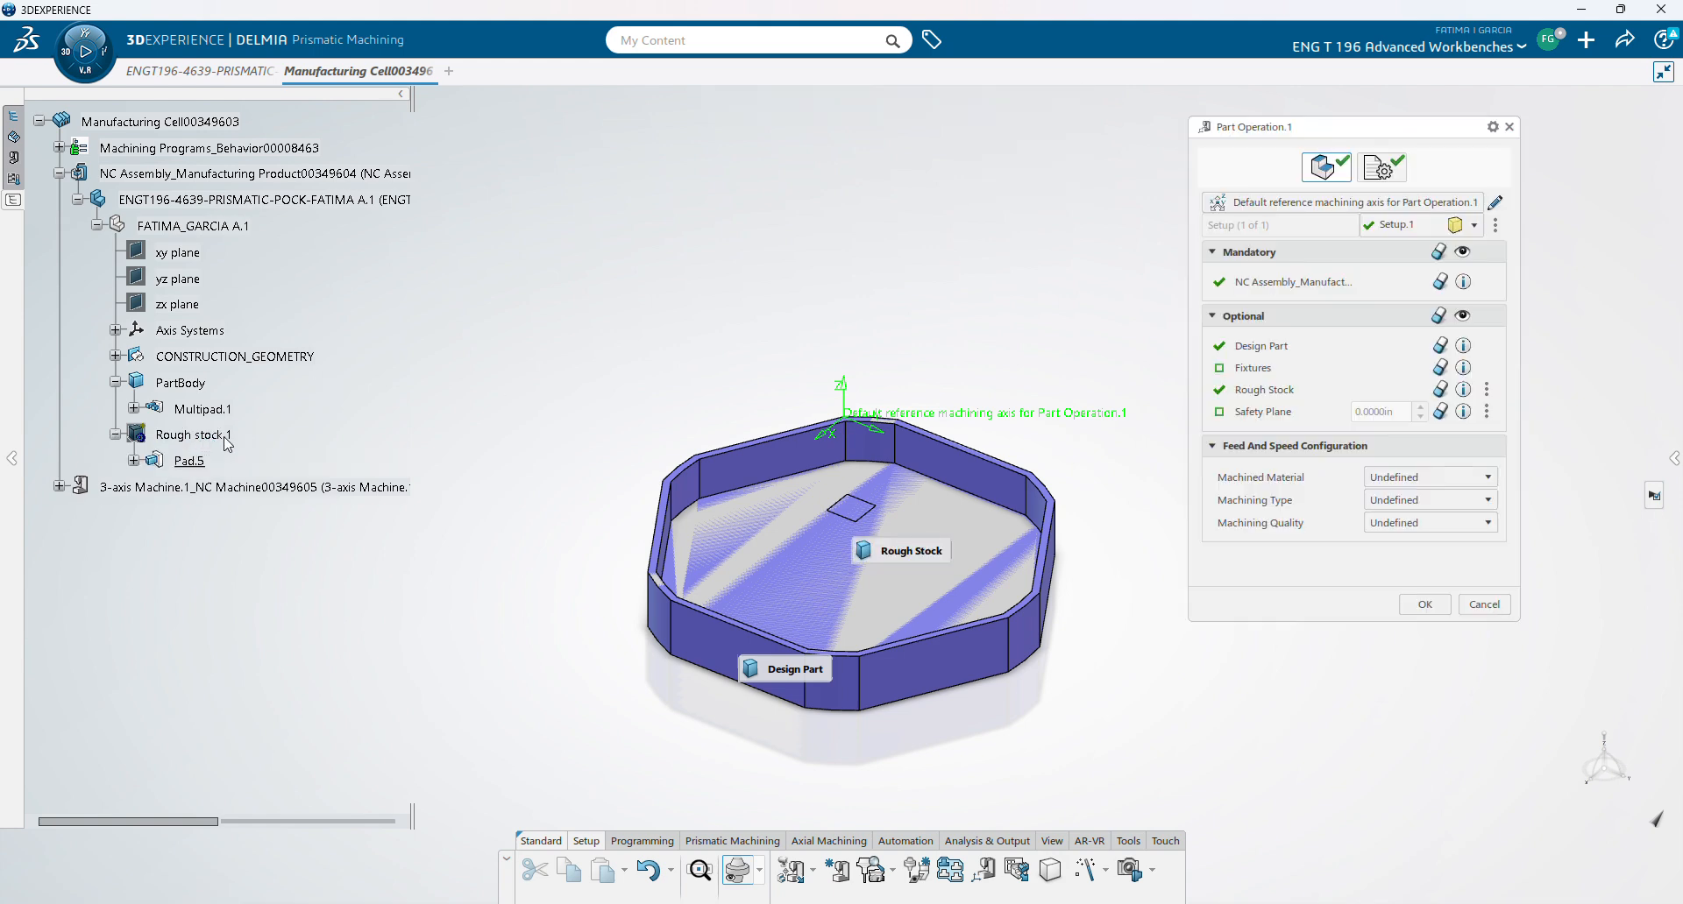
{"action": "left_click", "coordinate": [1249, 414]}
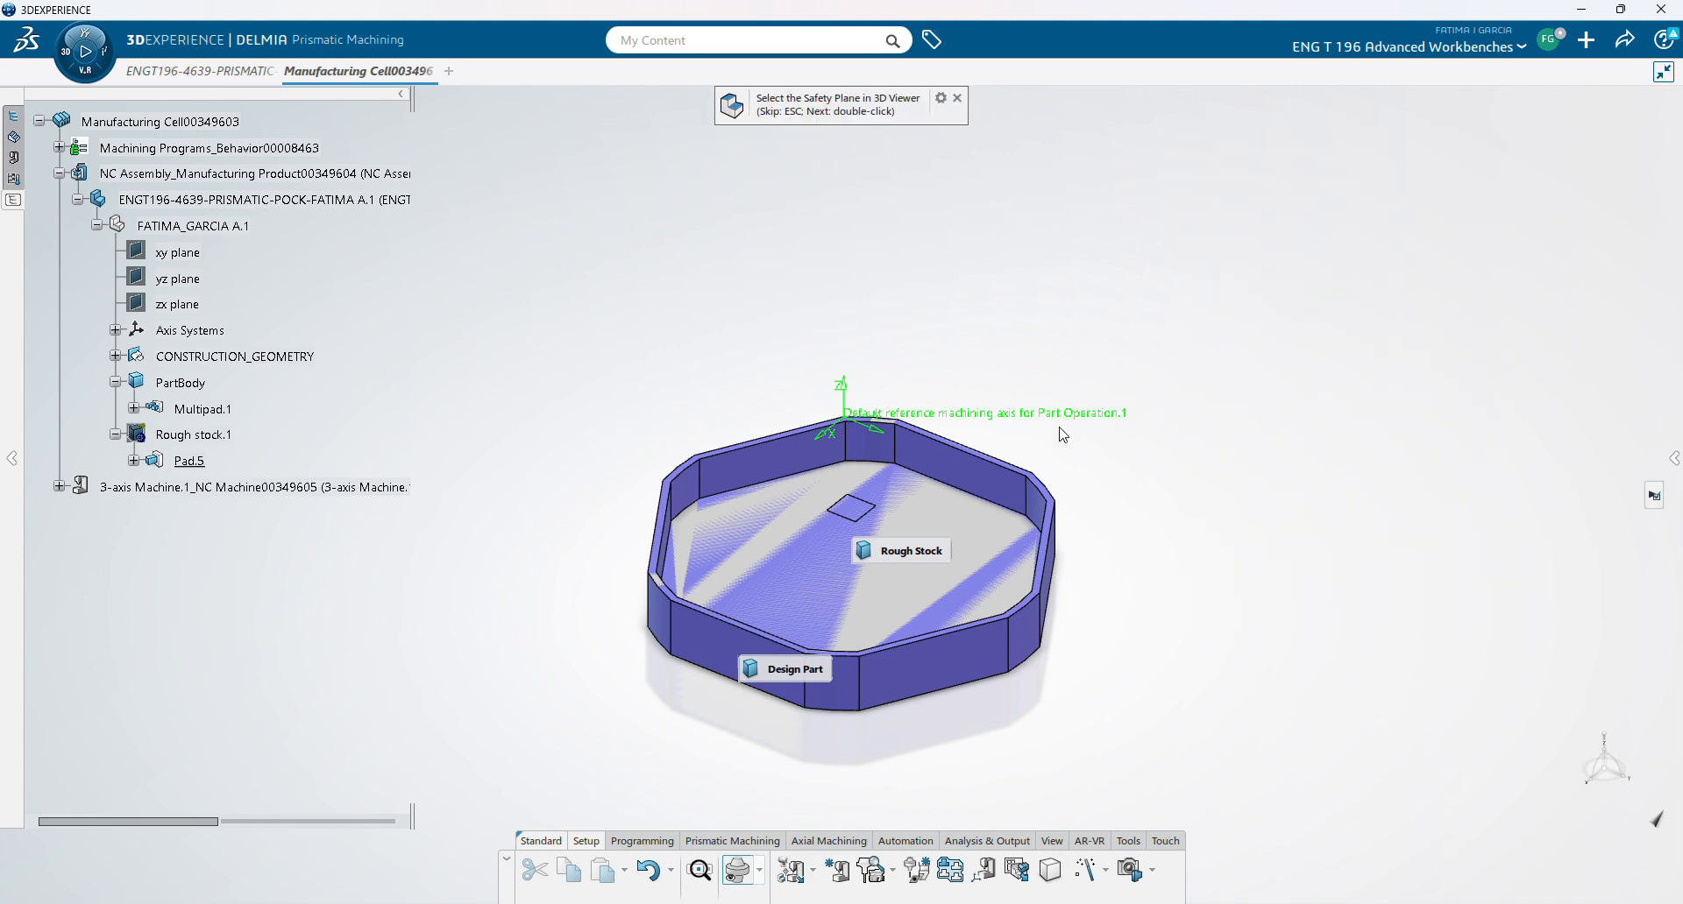
{"action": "left_click", "coordinate": [878, 515]}
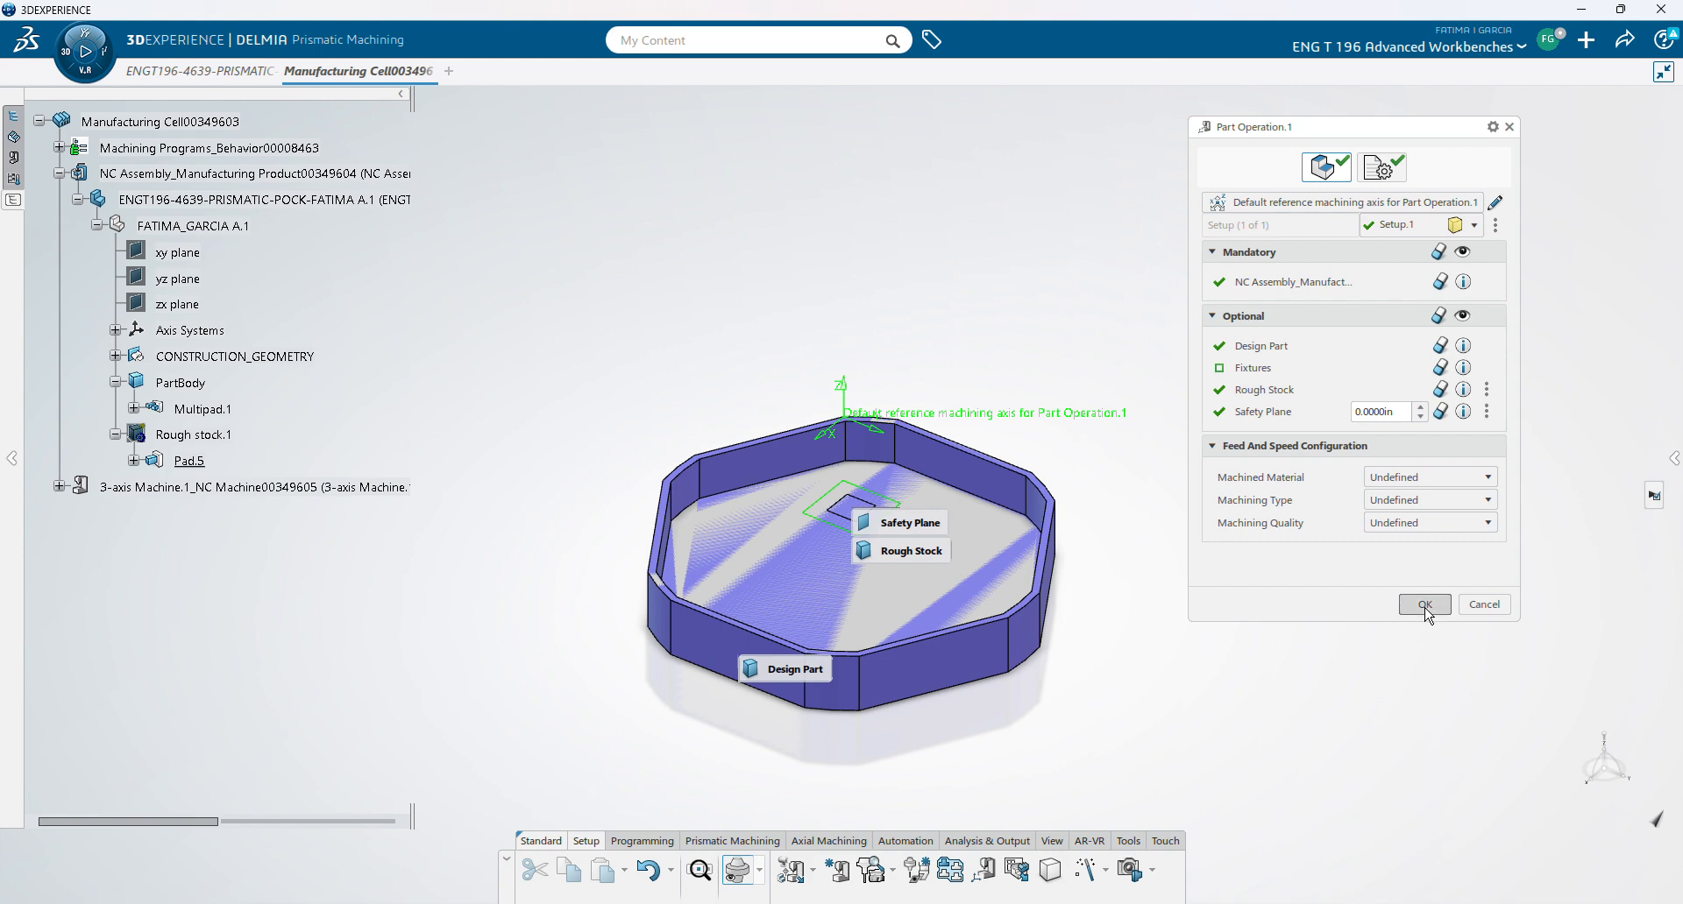
{"action": "left_click", "coordinate": [1424, 605]}
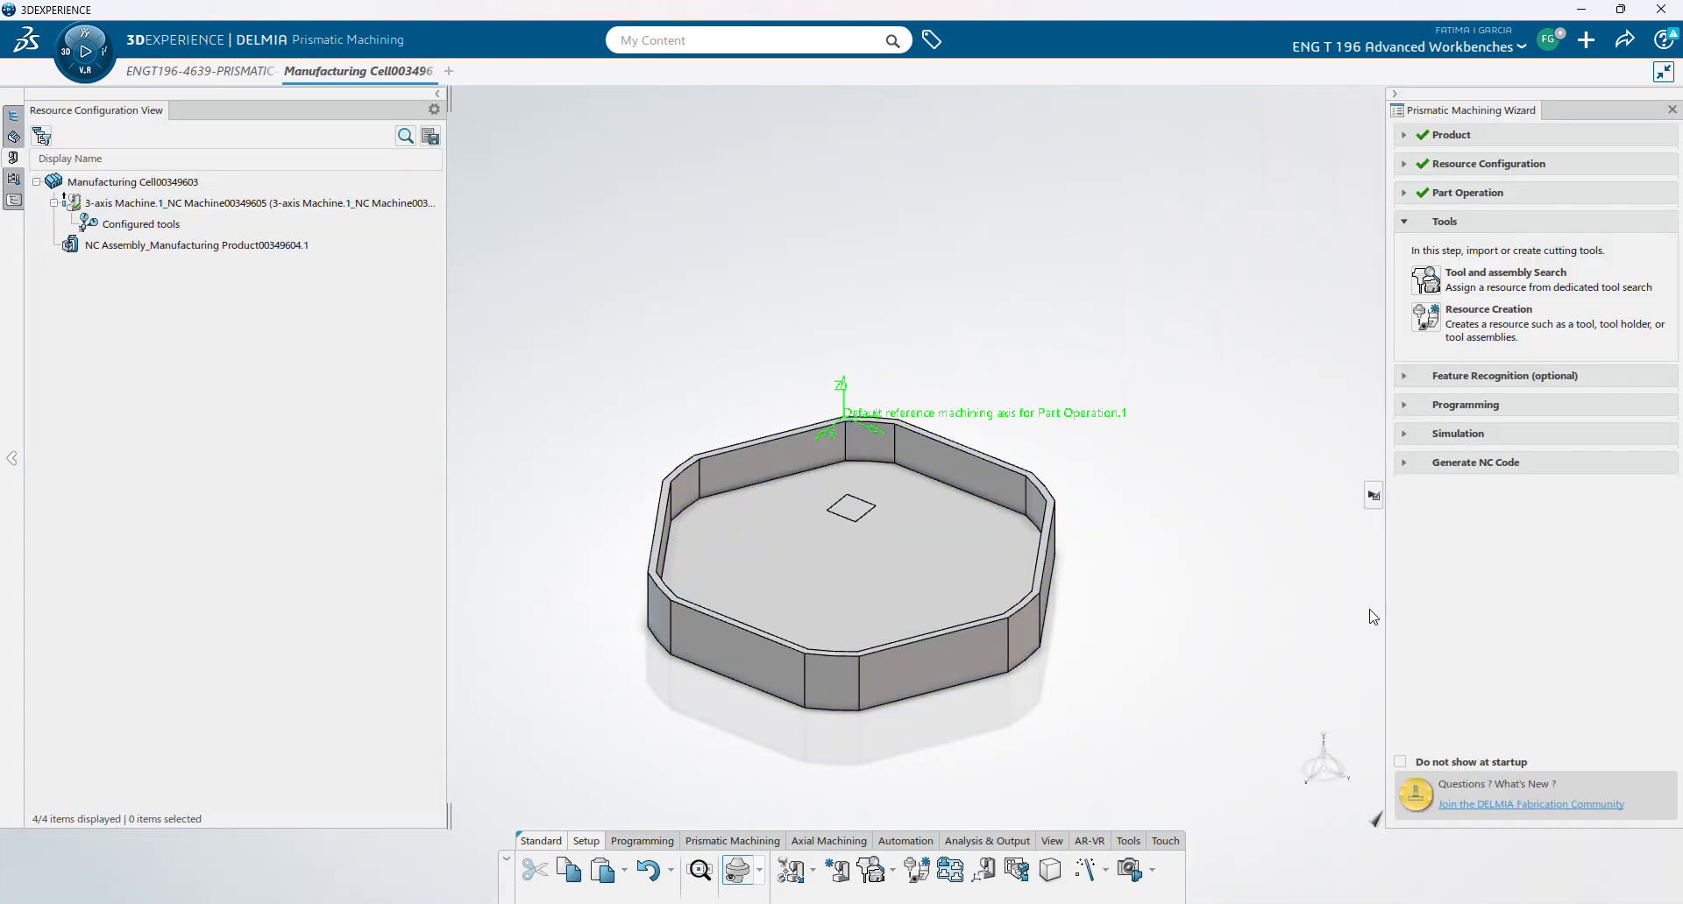
- Create a face mill with 2.375in cutting diameter and 0.1825in corner radius
{"action": "left_click", "coordinate": [1431, 328]}
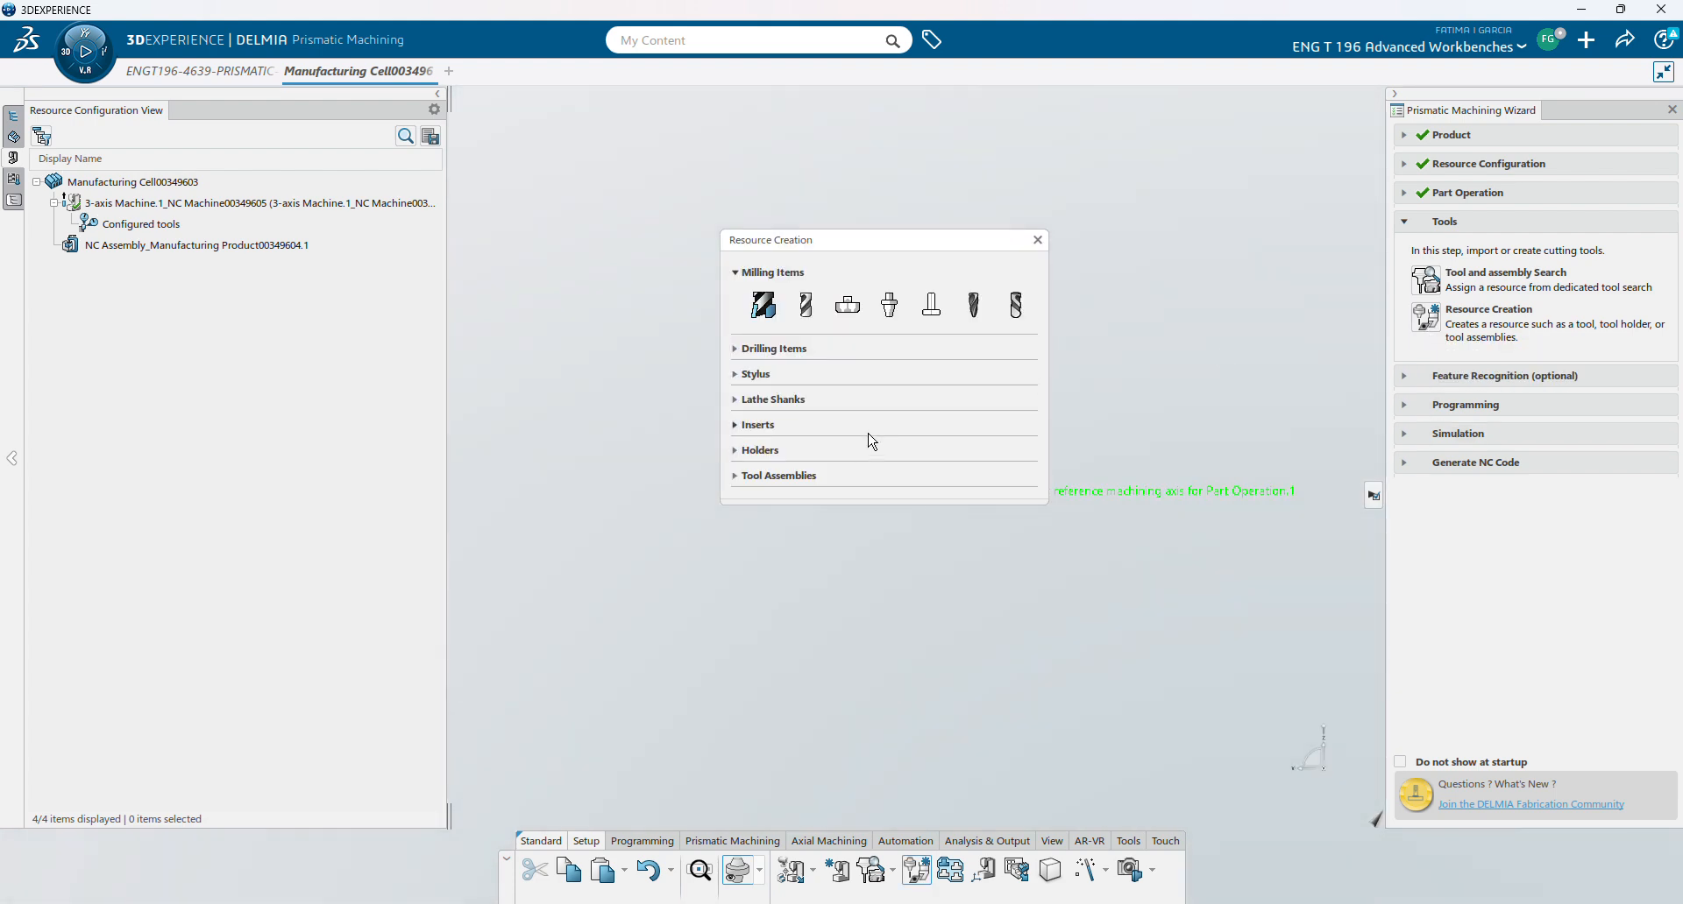
{"action": "left_click", "coordinate": [848, 309]}
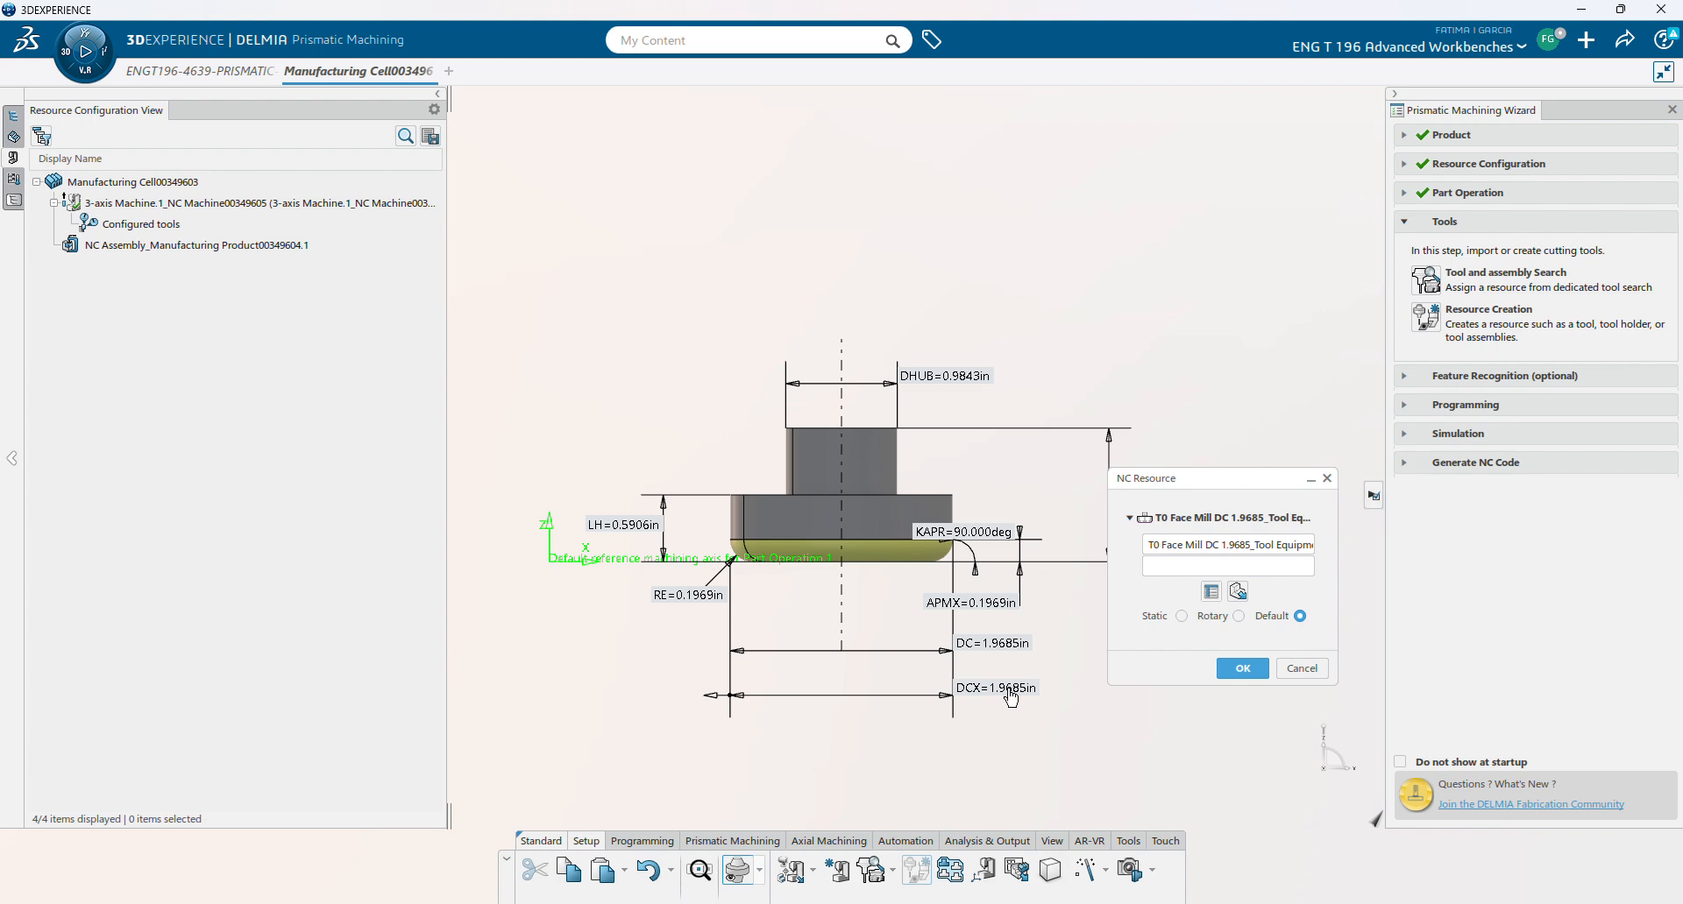
{"action": "double_click", "coordinate": [1010, 692]}
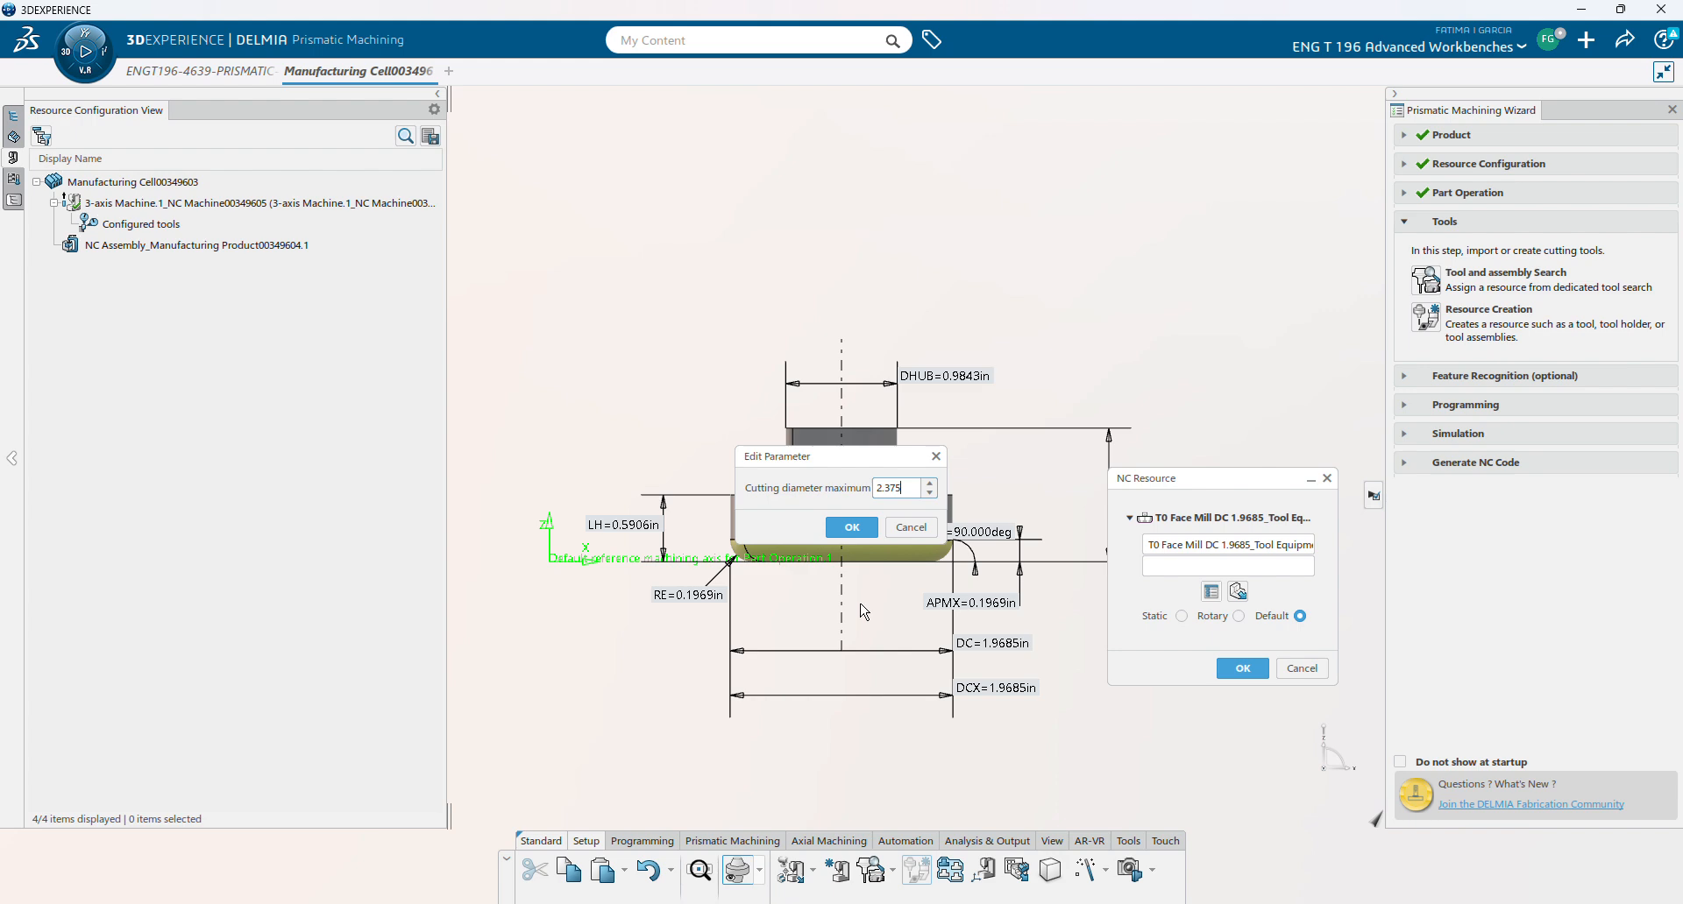
{"action": "left_click", "coordinate": [873, 536]}
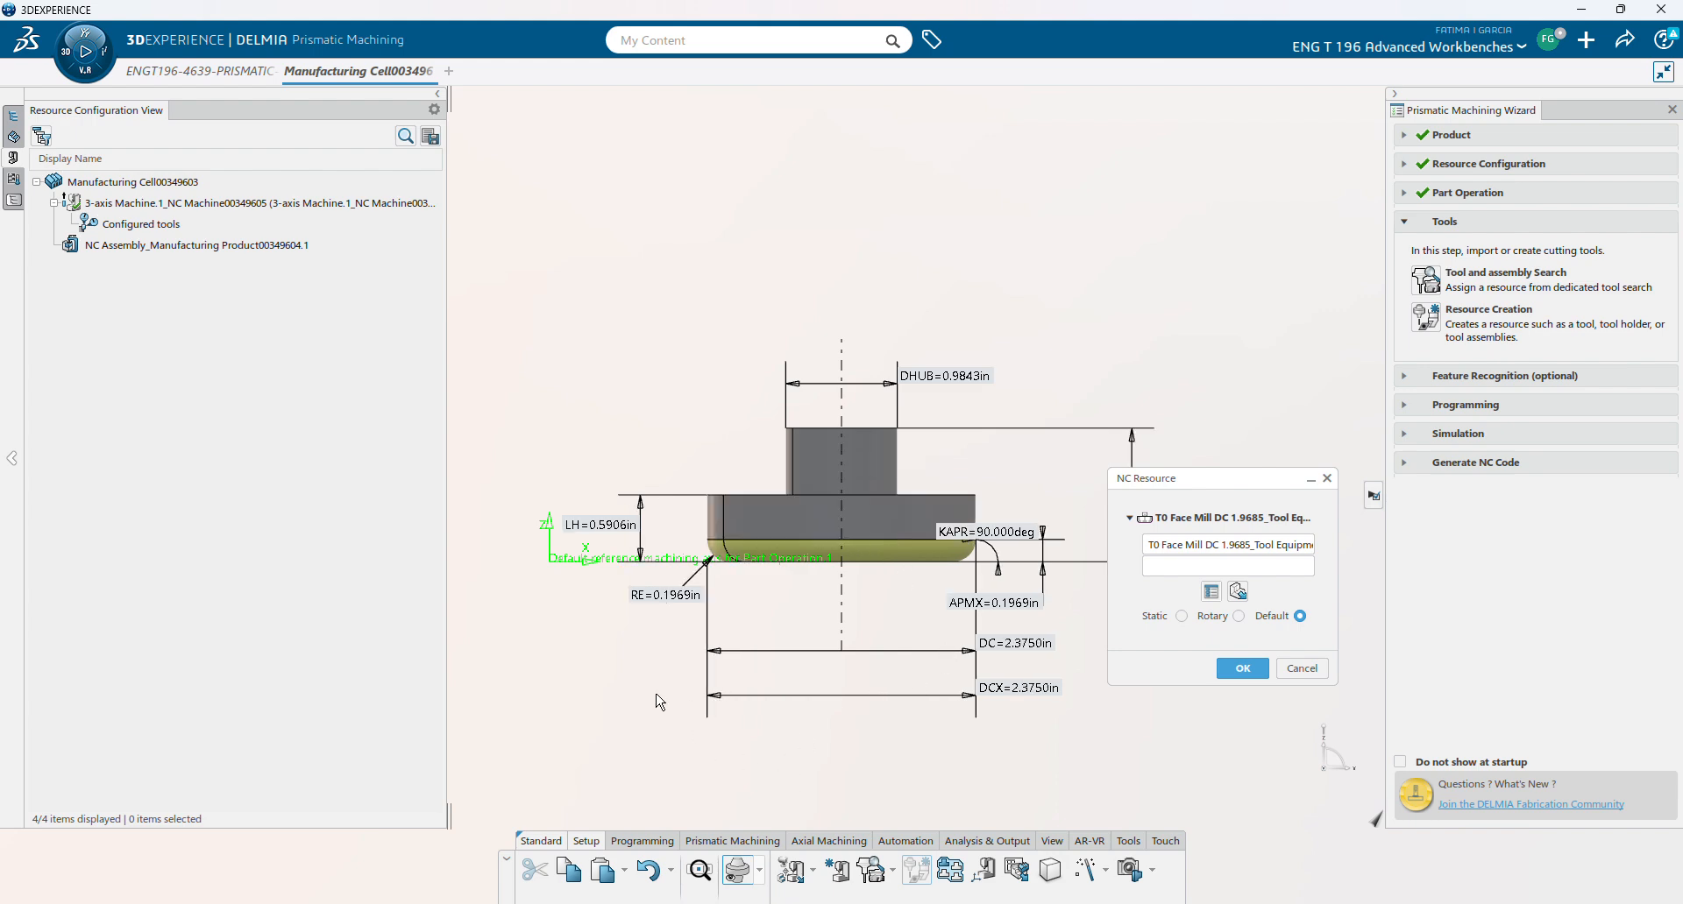
{"action": "double_click", "coordinate": [673, 607]}
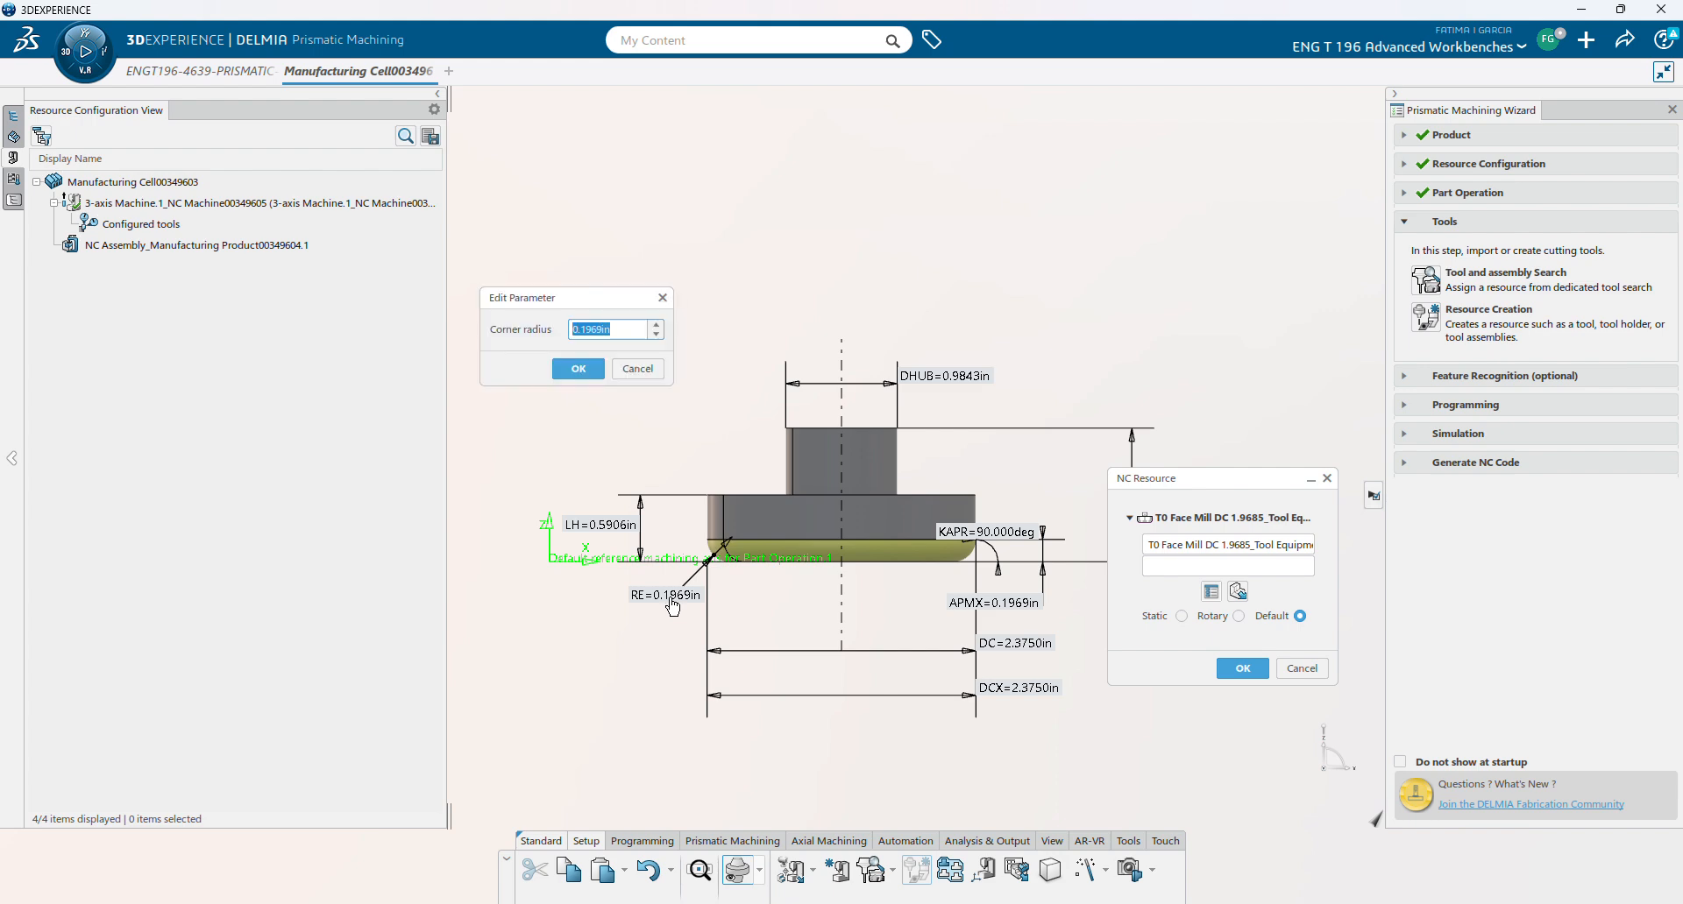
{"action": "left_click", "coordinate": [601, 328]}
{"action": "left_click", "coordinate": [592, 377]}
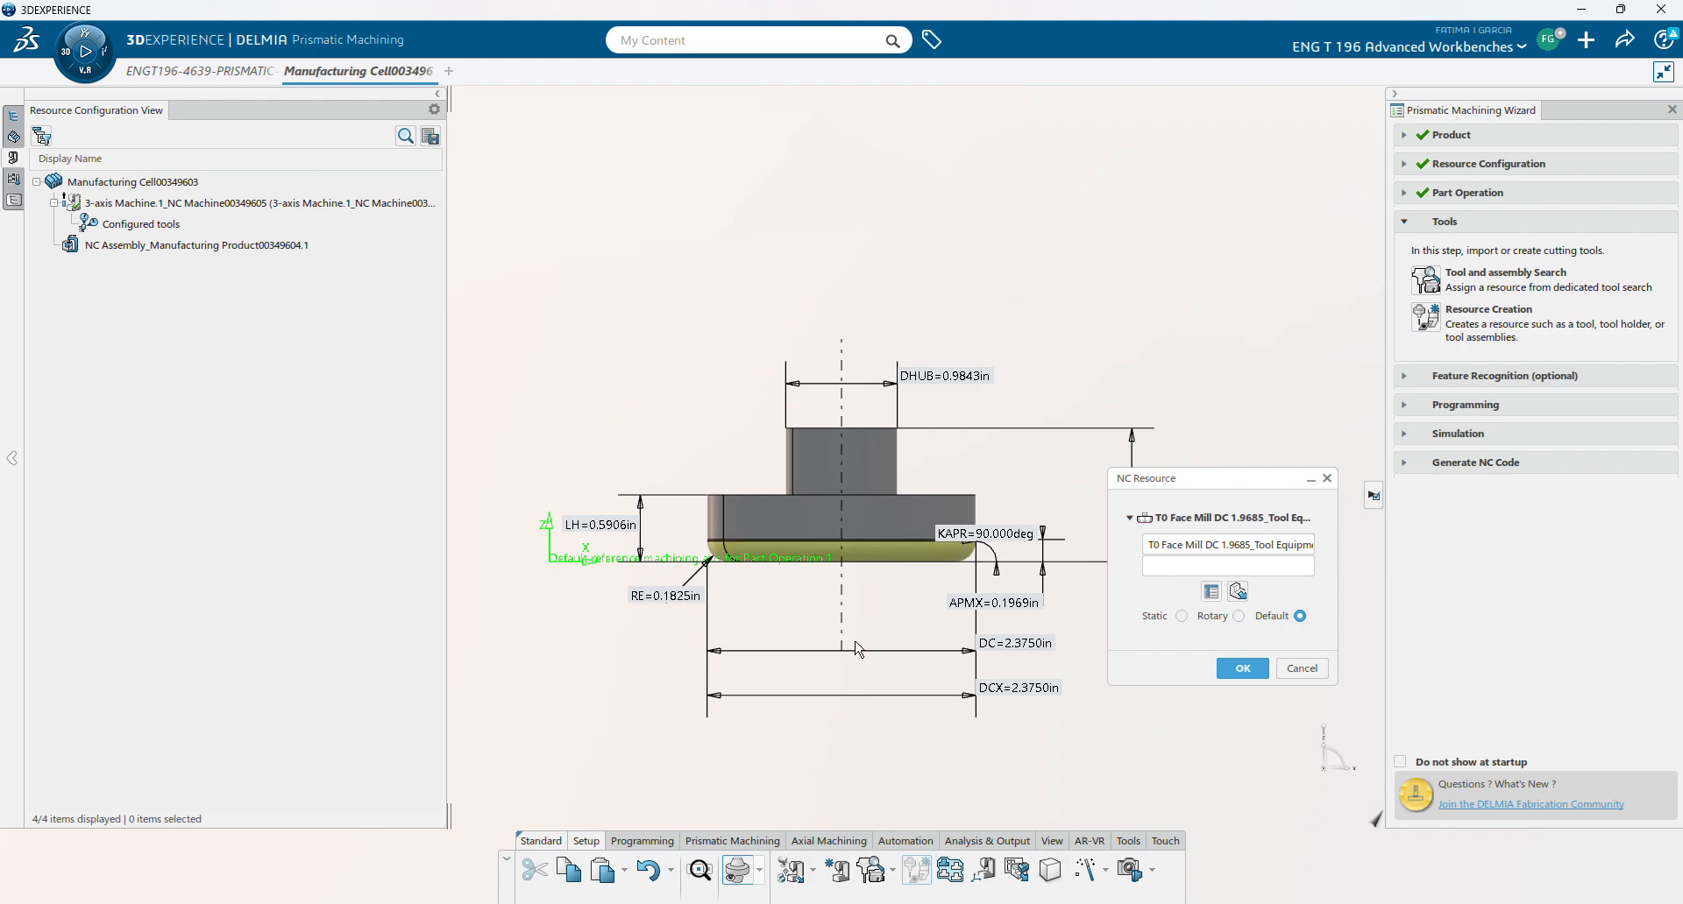
- Review the tool's geometry, rename it T0 Face Mill DC 1.825, and save it
{"action": "left_click", "coordinate": [1207, 594]}
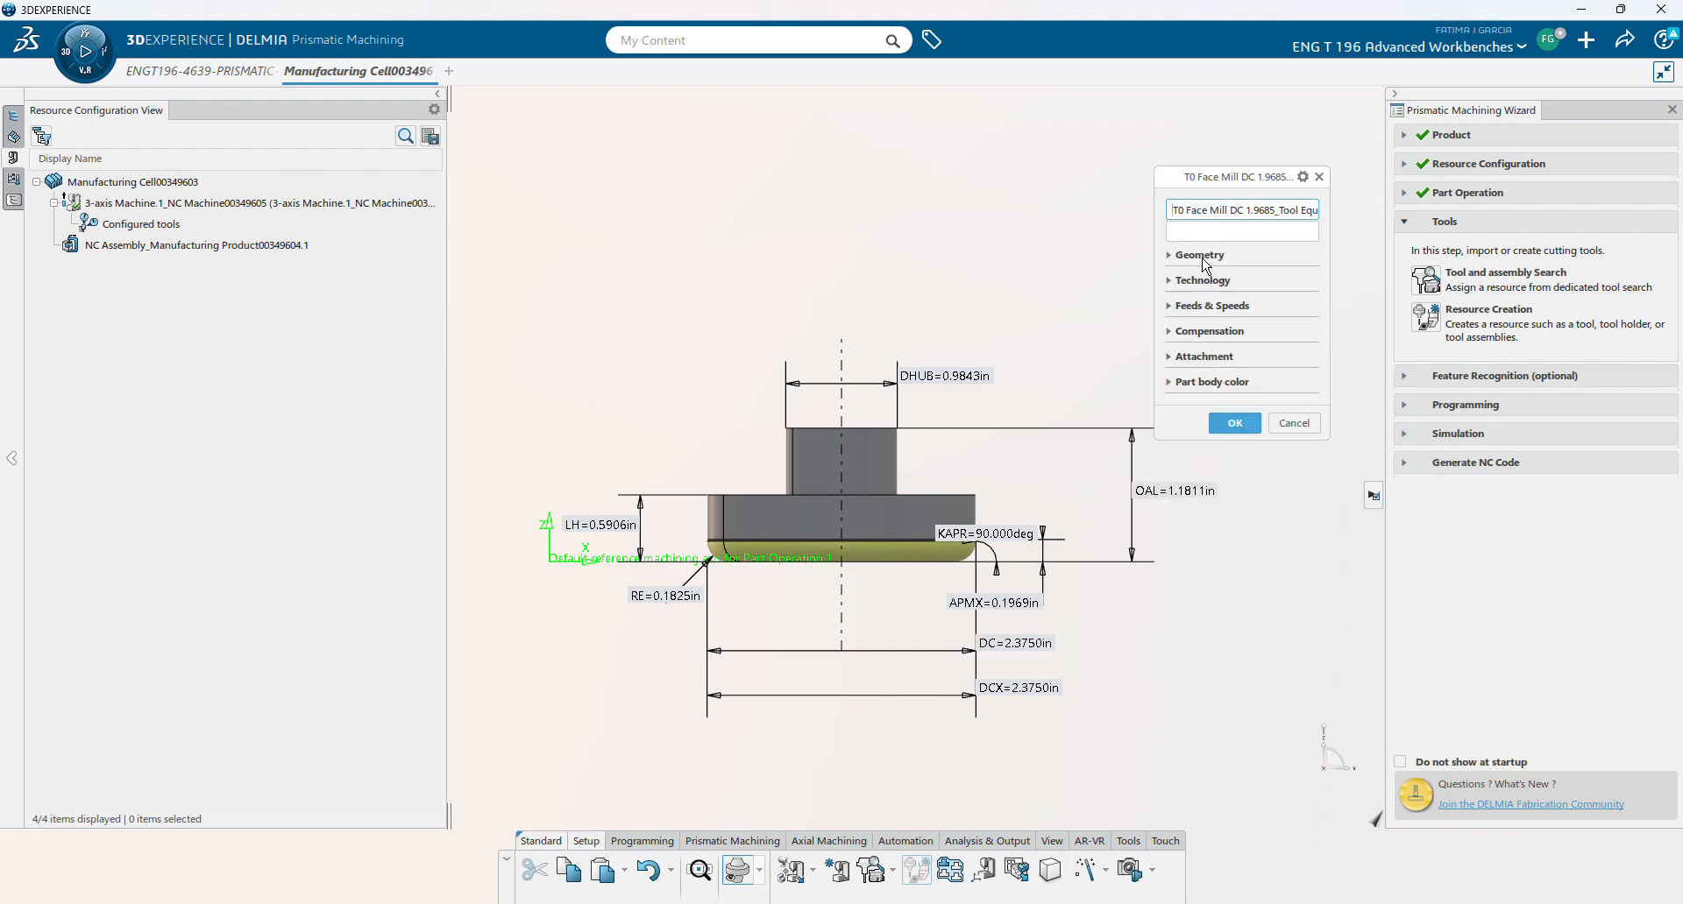
{"action": "left_click", "coordinate": [1205, 259]}
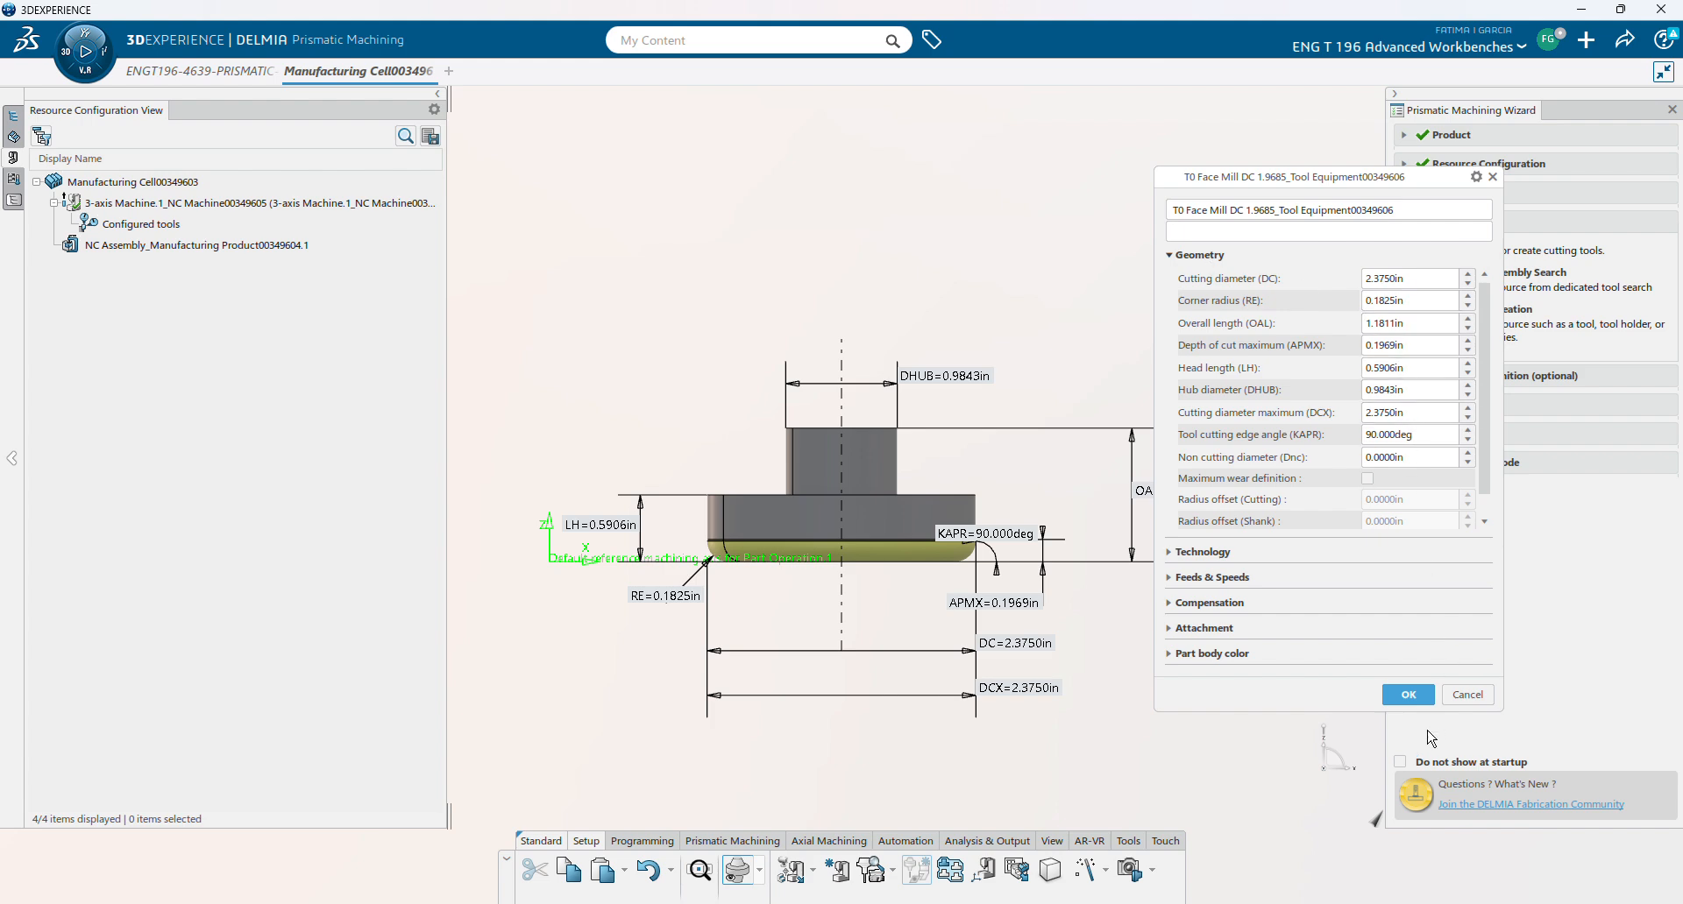
{"action": "left_click", "coordinate": [1403, 695]}
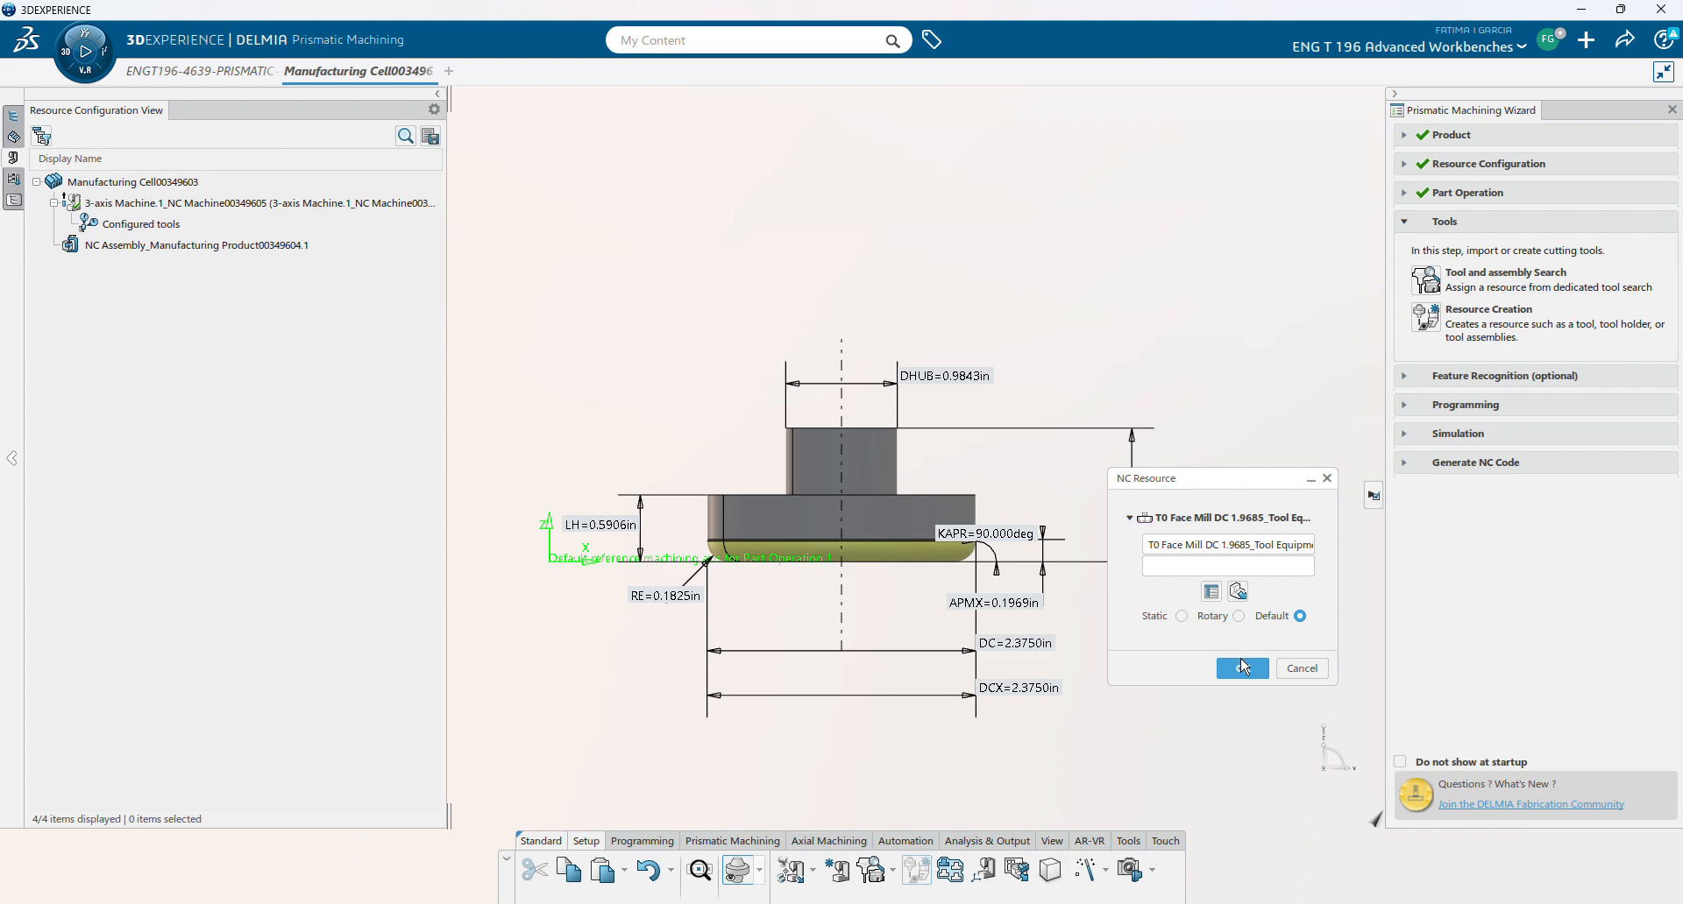
{"action": "left_click", "coordinate": [1235, 545]}
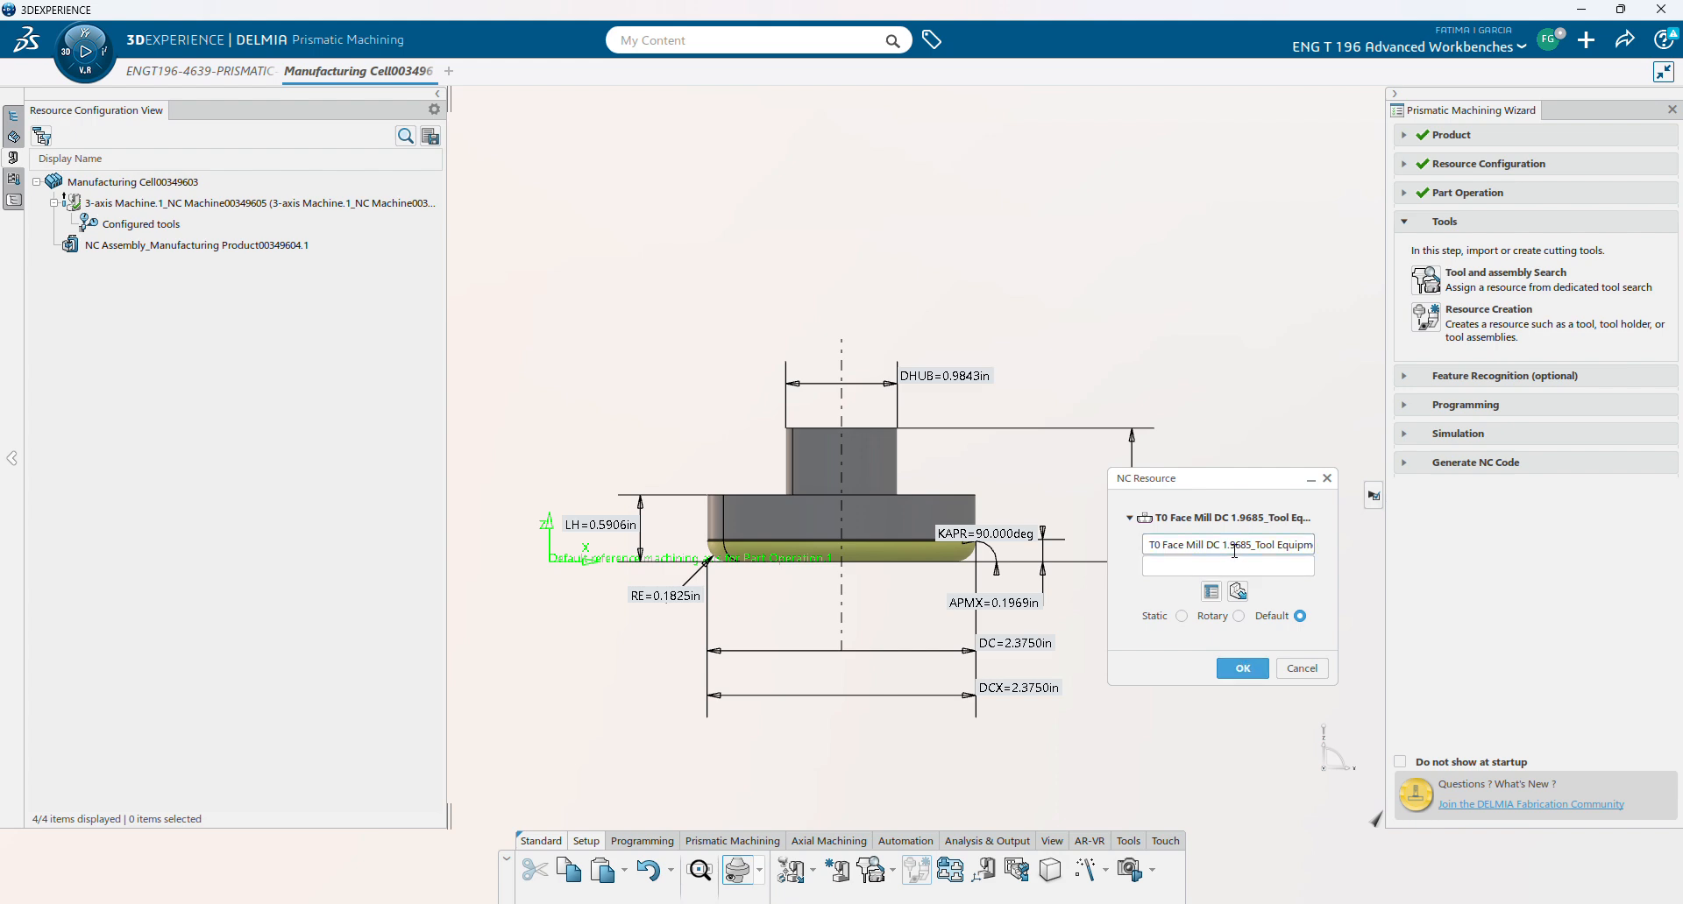
{"action": "key", "text": "BackSpace"}
{"action": "key", "text": "BackSpace"}
{"action": "type", "text": "2"}
{"action": "key", "text": "Delete"}
{"action": "key", "text": "Delete"}
{"action": "key", "text": "Delete"}
{"action": "key", "text": "Delete"}
{"action": "key", "text": "Delete"}
{"action": "key", "text": "Delete"}
{"action": "key", "text": "Delete"}
{"action": "key", "text": "Delete"}
{"action": "key", "text": "Delete"}
{"action": "key", "text": "Delete"}
{"action": "key", "text": "Delete"}
{"action": "key", "text": "Delete"}
{"action": "key", "text": "Delete"}
{"action": "key", "text": "Delete"}
{"action": "key", "text": "Delete"}
{"action": "left_click", "coordinate": [1242, 669]}
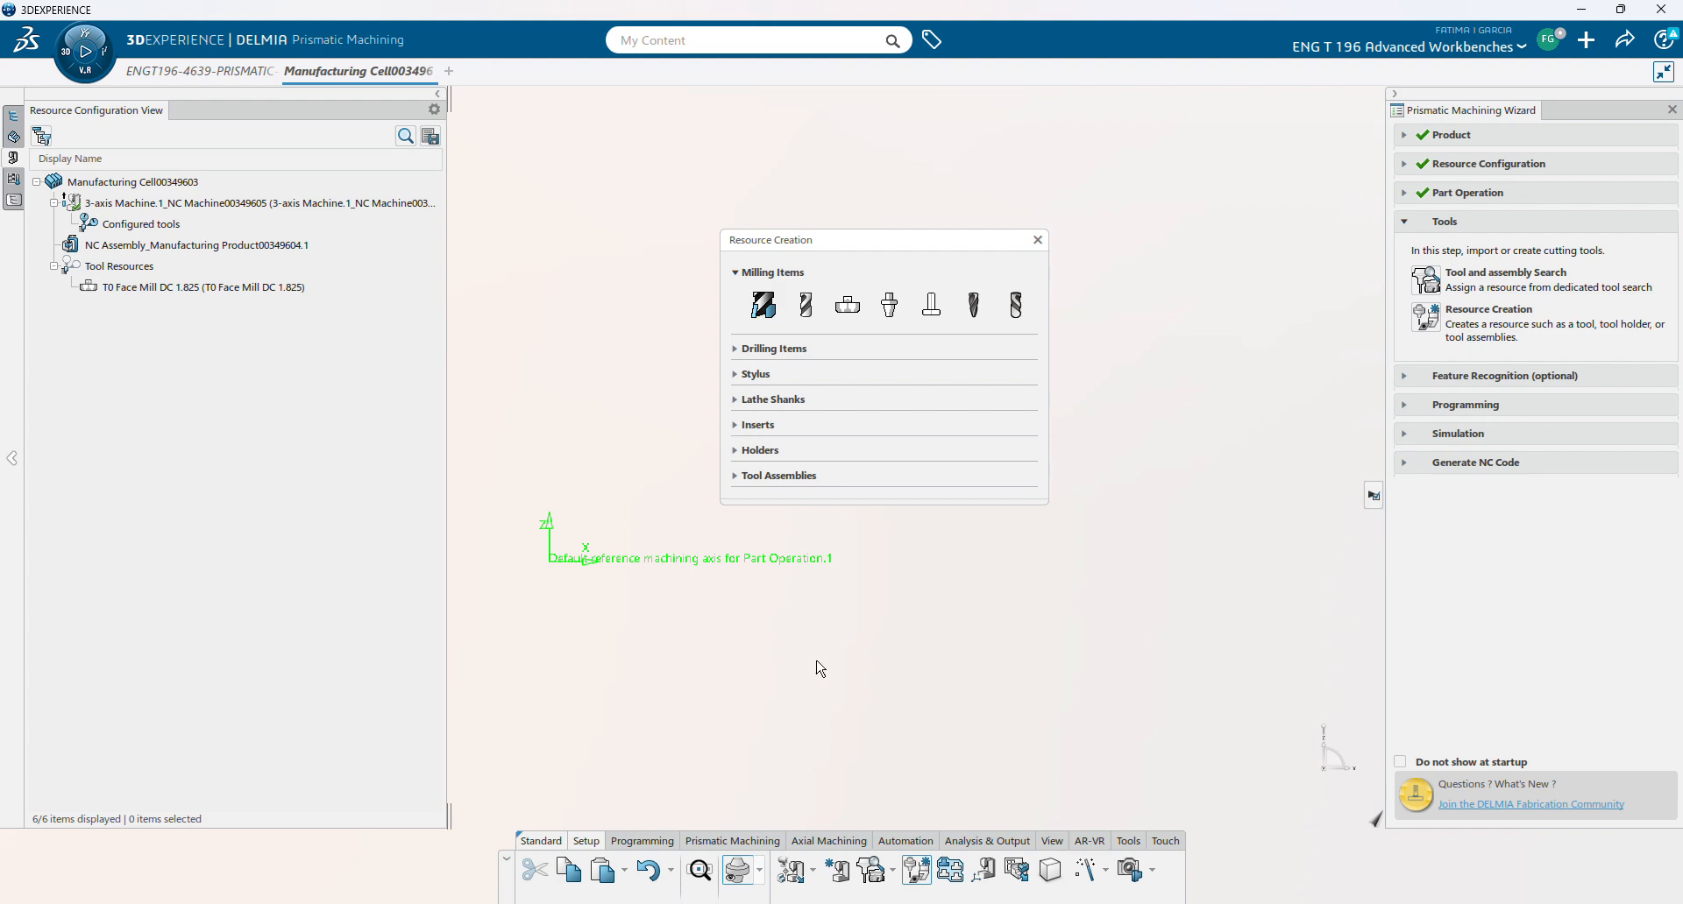
- Create an end mill with 0.0625in corner radius and 0.2500in cutting diameter
{"action": "left_click", "coordinate": [813, 306]}
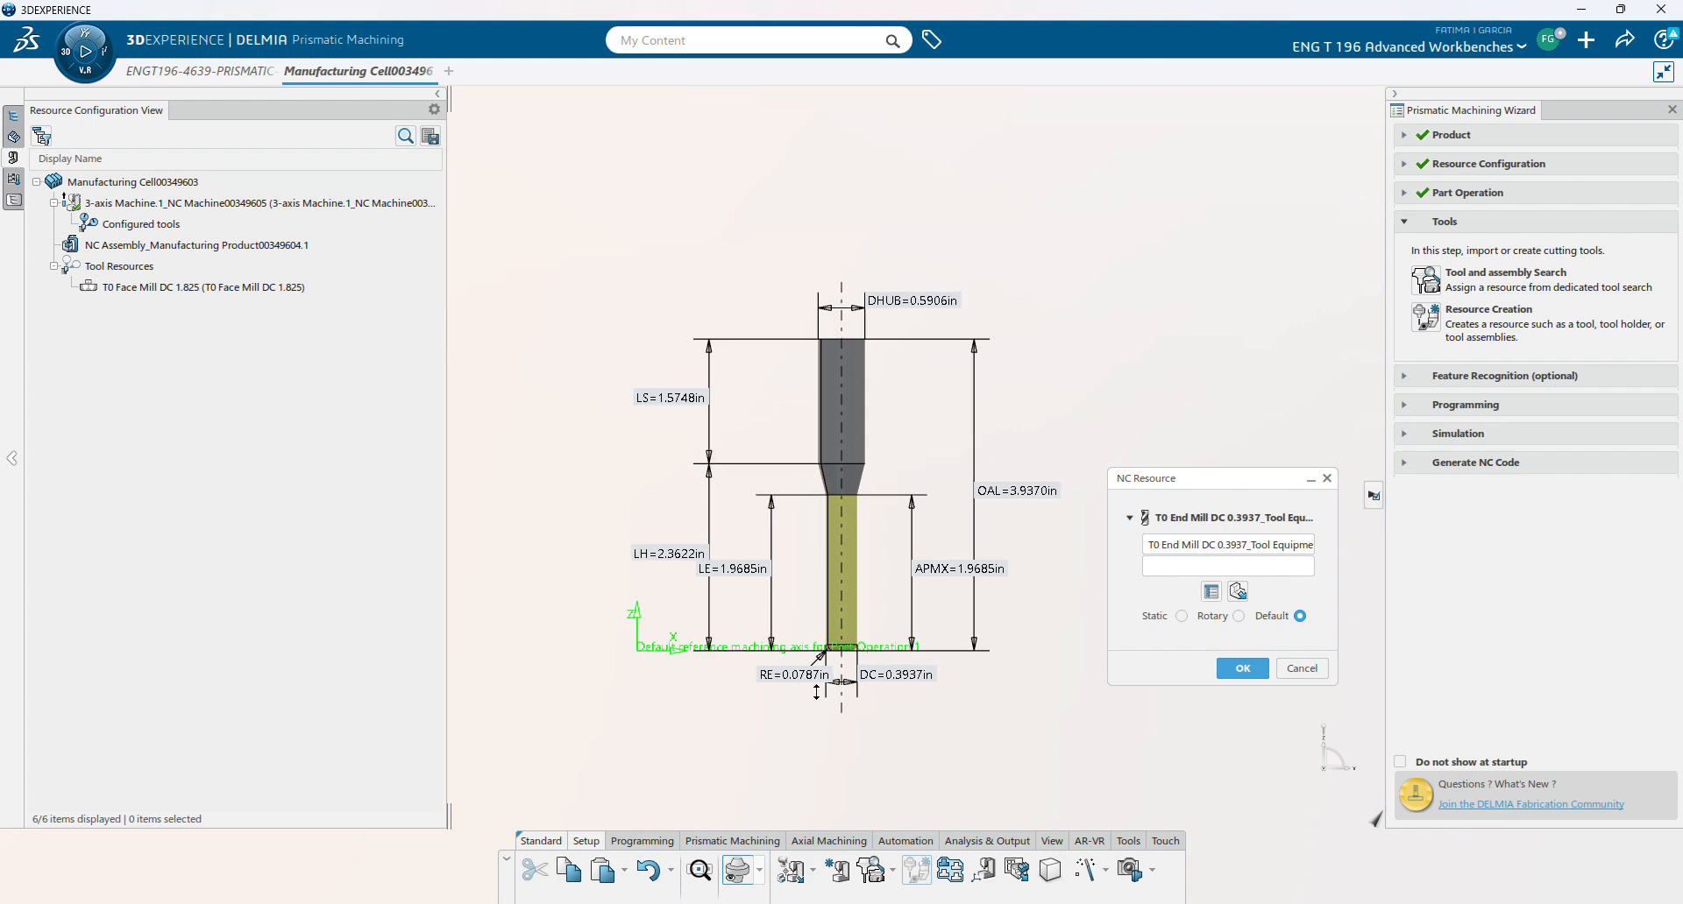
{"action": "scroll", "coordinate": [817, 692], "scroll_direction": "up", "scroll_amount": 3}
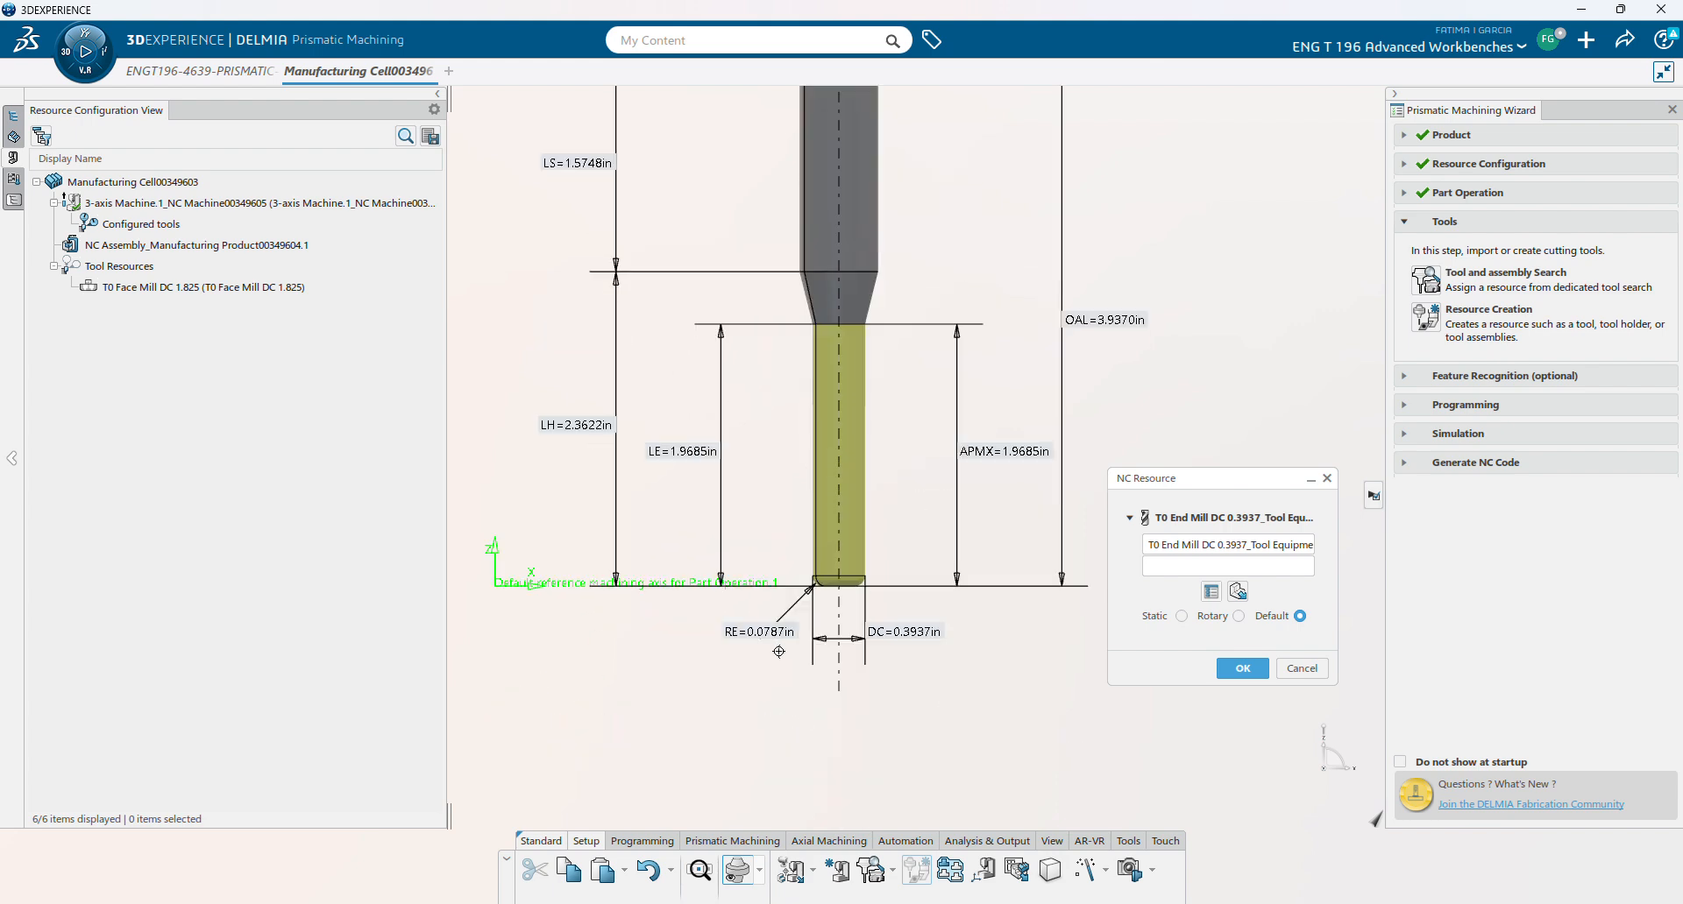
{"action": "double_click", "coordinate": [772, 633]}
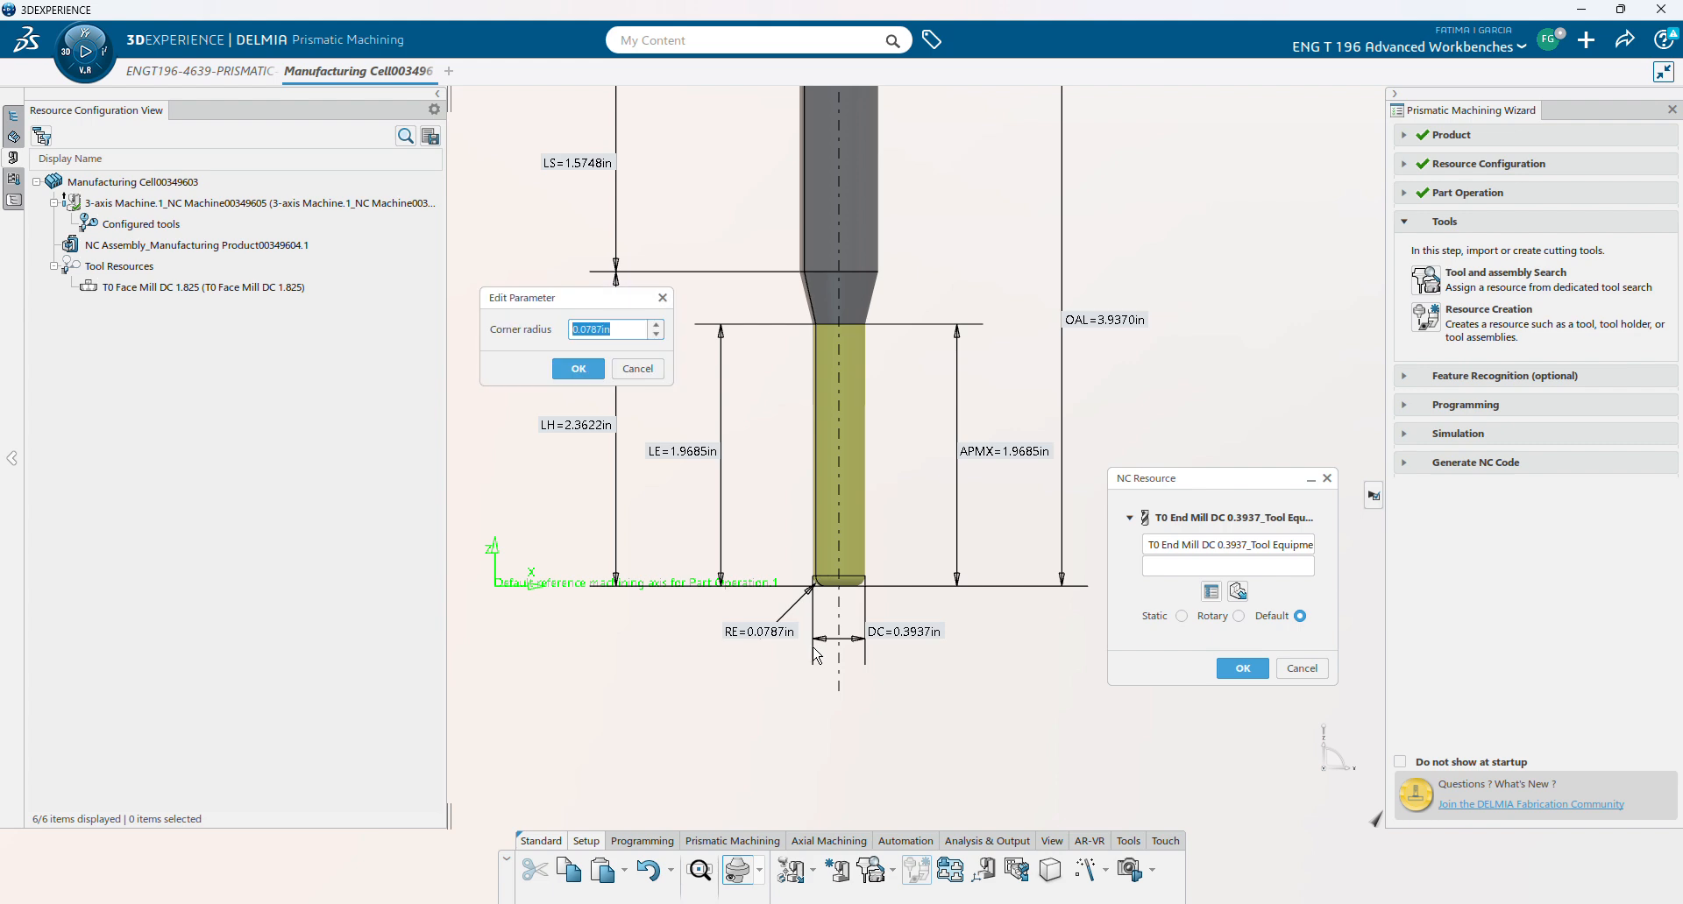
{"action": "left_click", "coordinate": [601, 325]}
{"action": "left_click", "coordinate": [578, 368]}
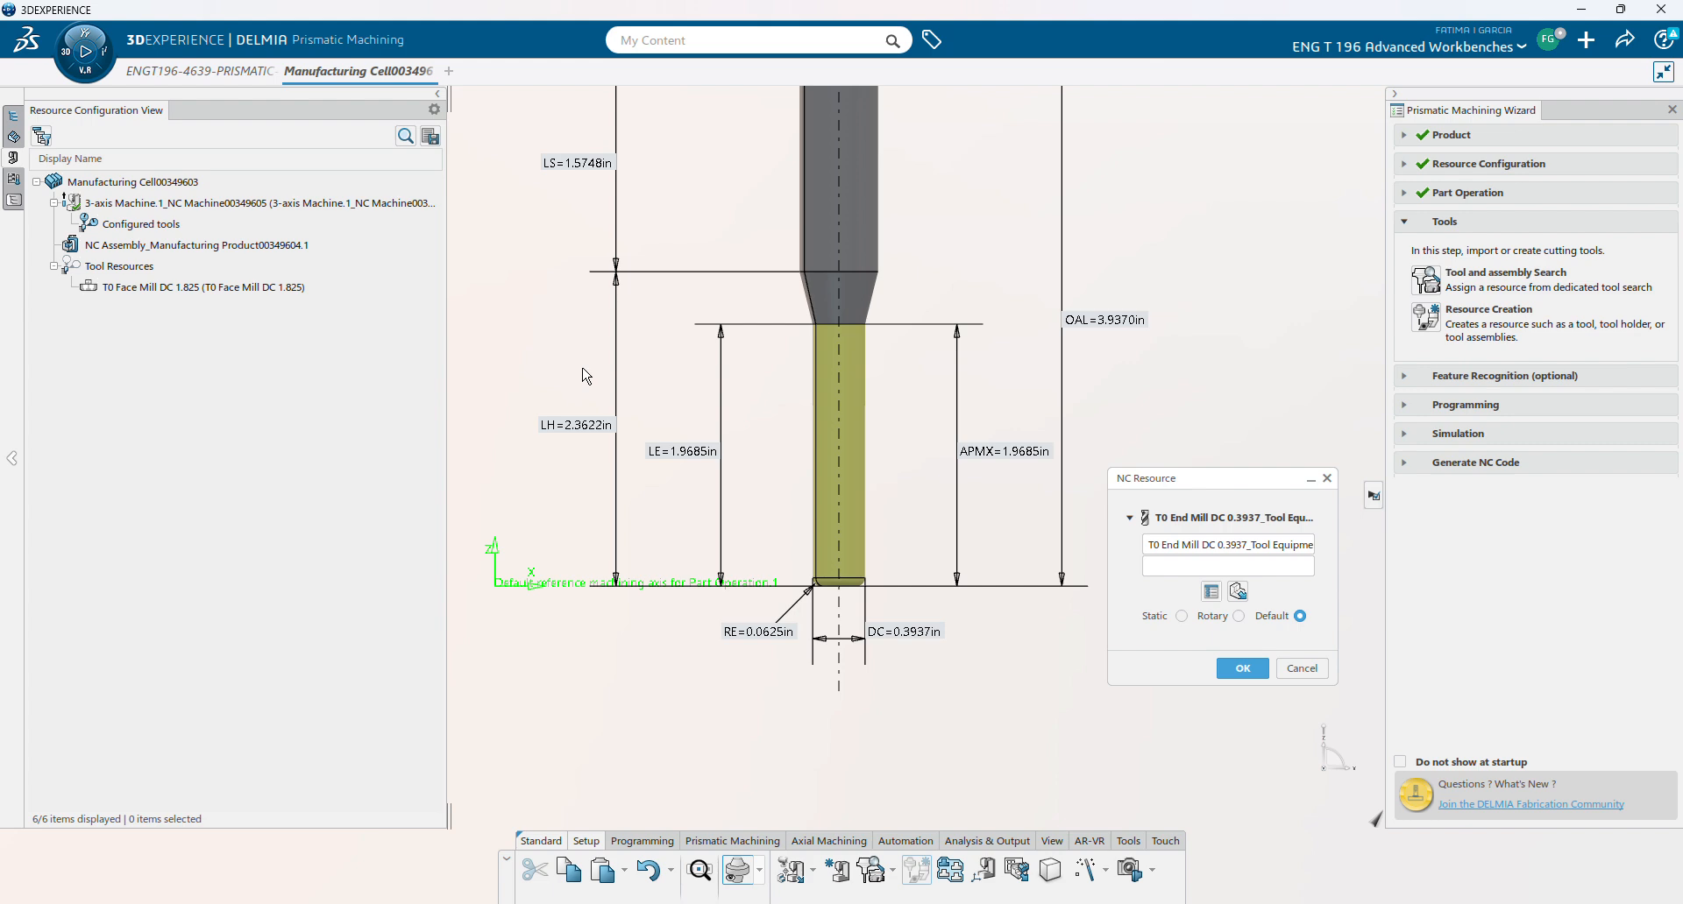
{"action": "double_click", "coordinate": [928, 644]}
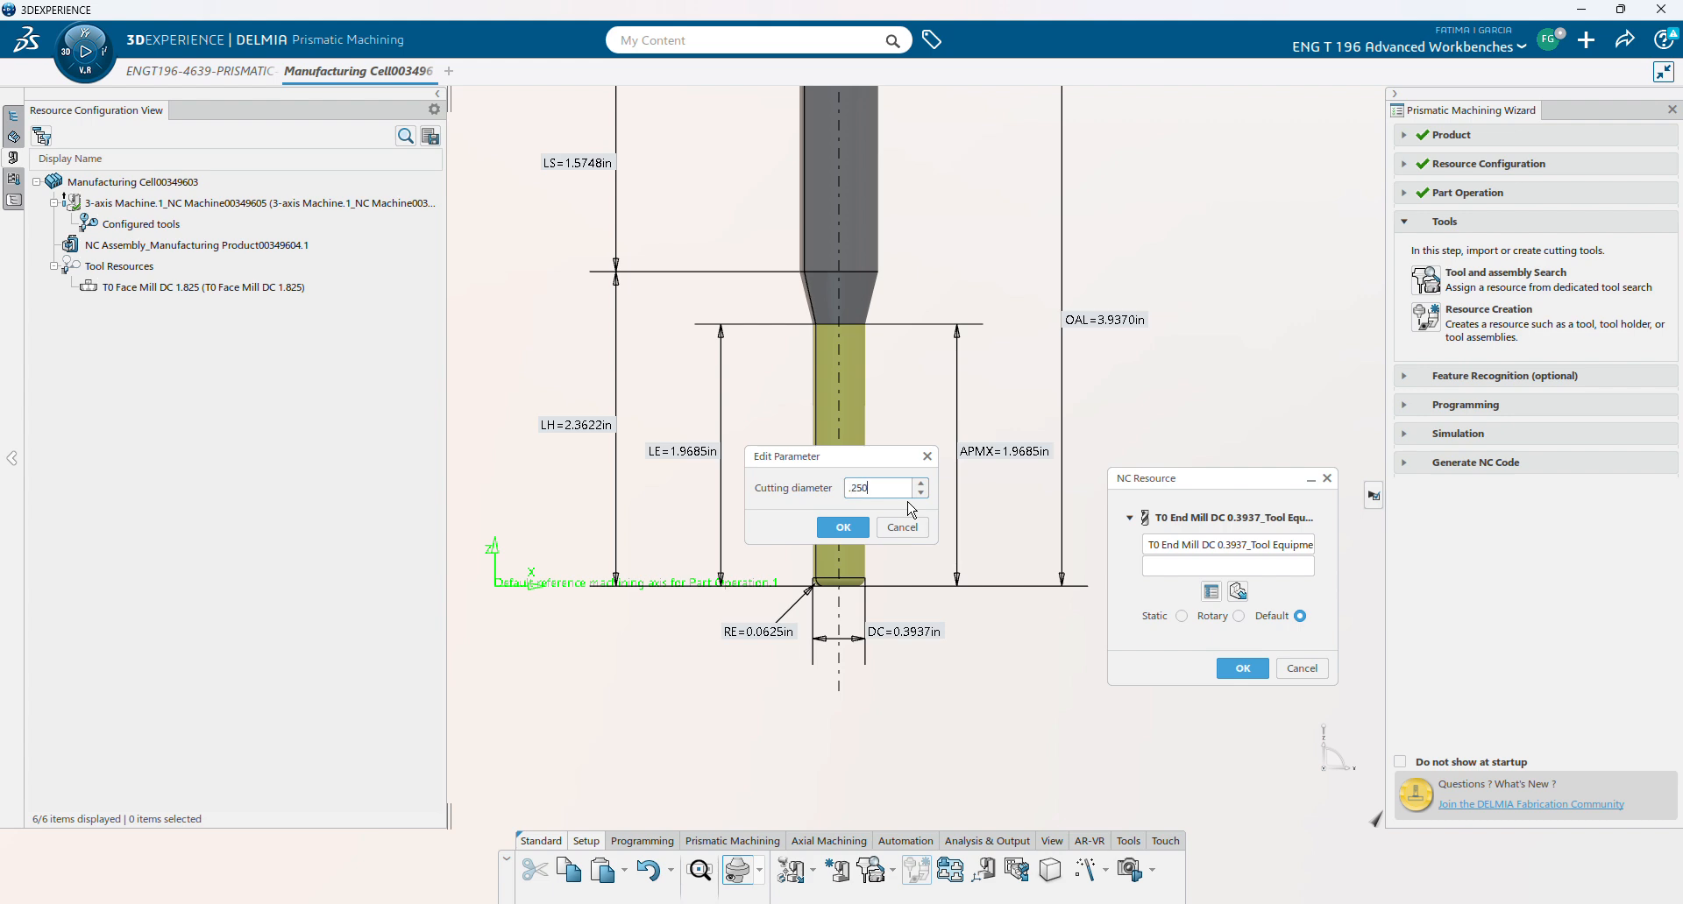
{"action": "key", "text": "Return"}
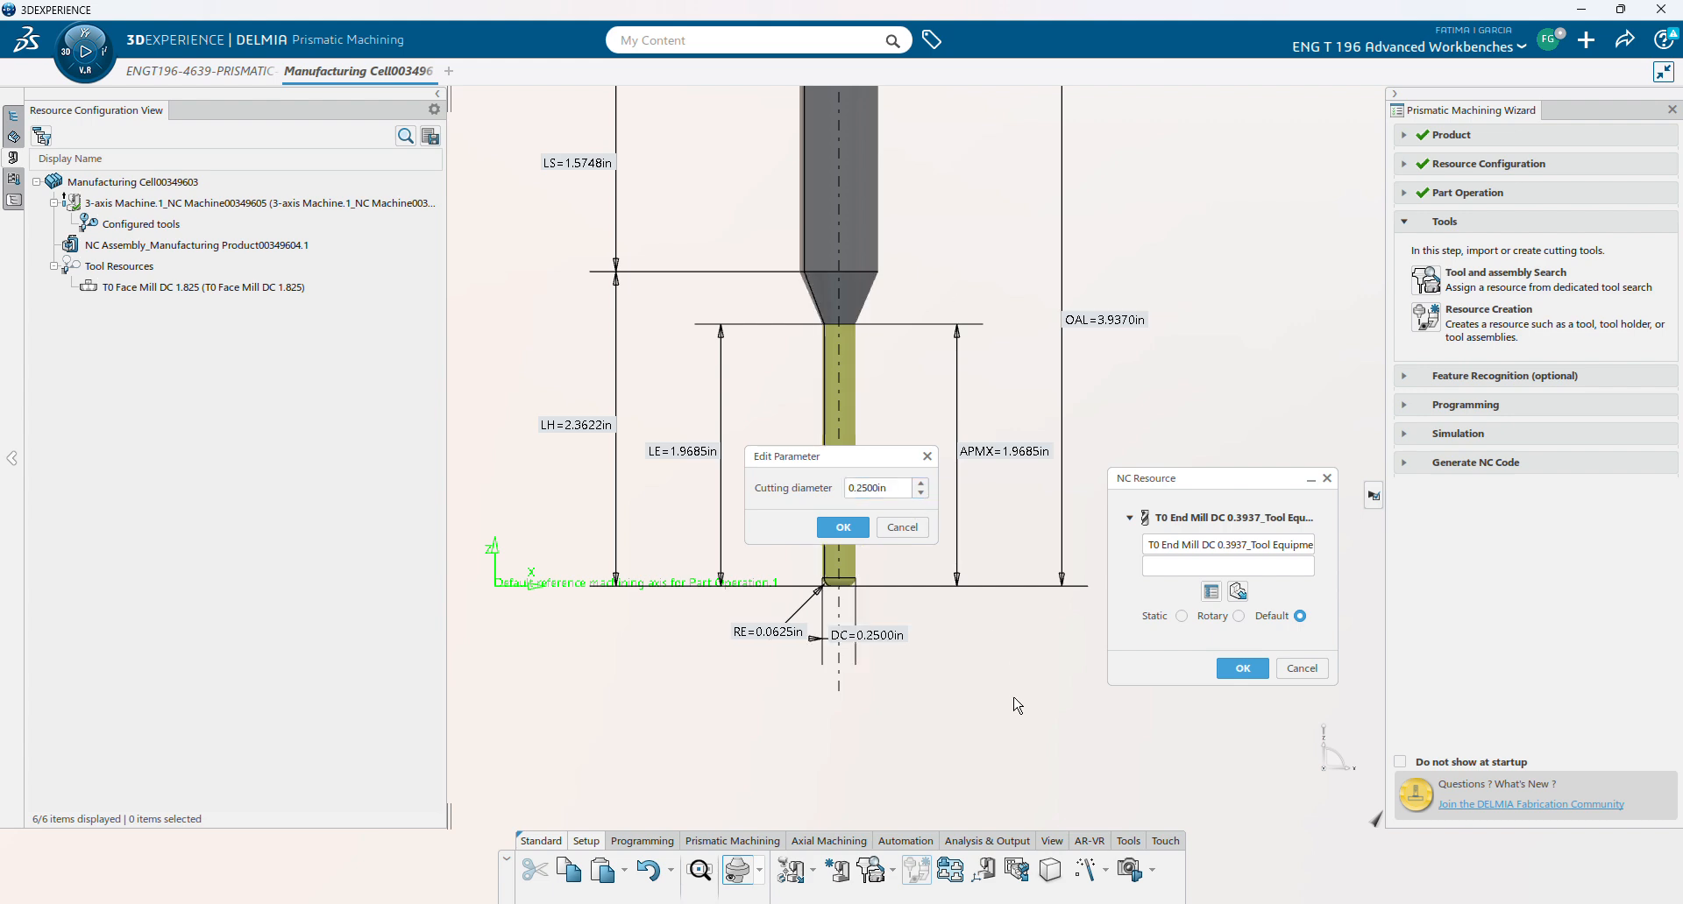
{"action": "left_click", "coordinate": [844, 527]}
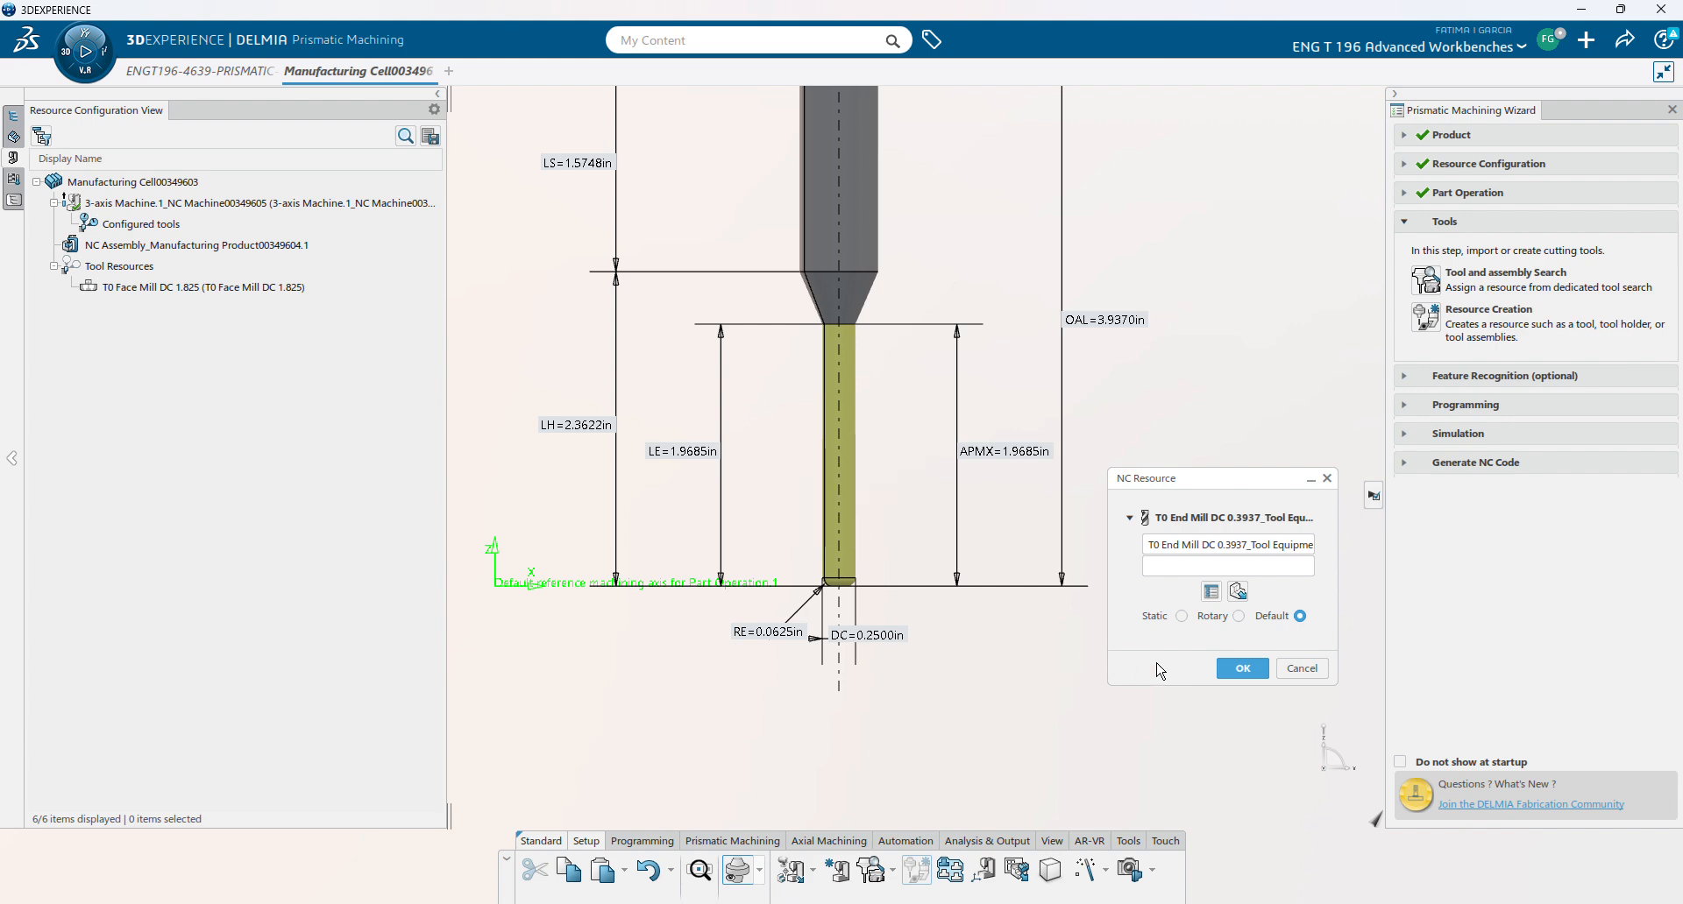
- Set the end mill's maximum cut depth to 2.1250in, save it, and finish tool creation
{"action": "double_click", "coordinate": [1021, 451]}
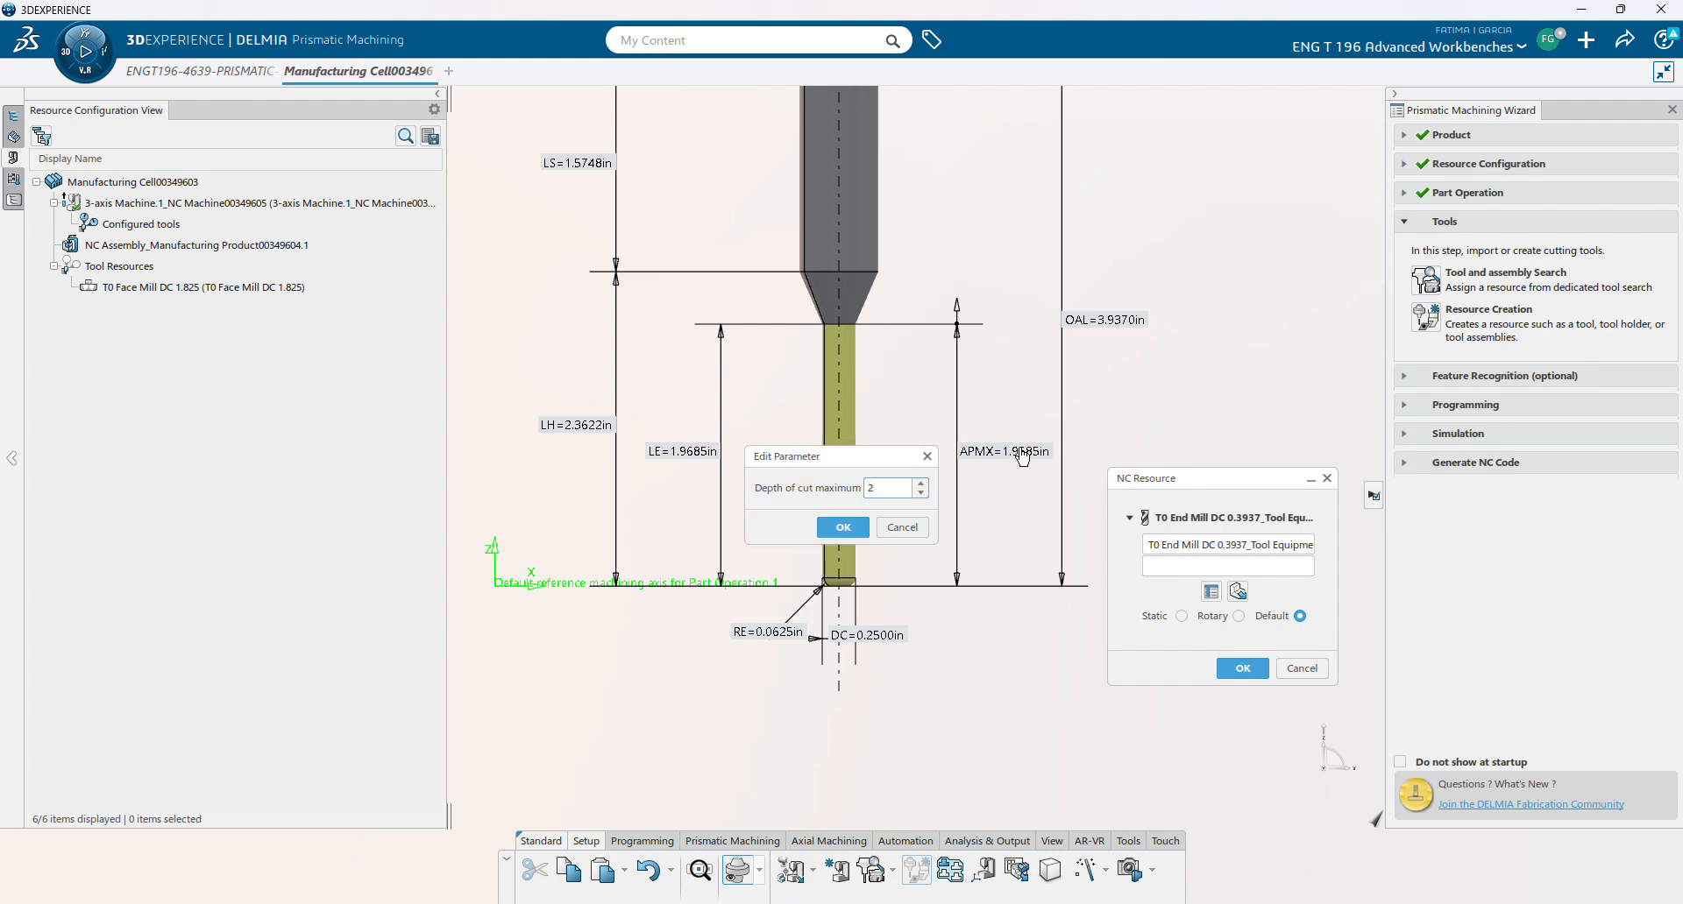
{"action": "key", "text": "Return"}
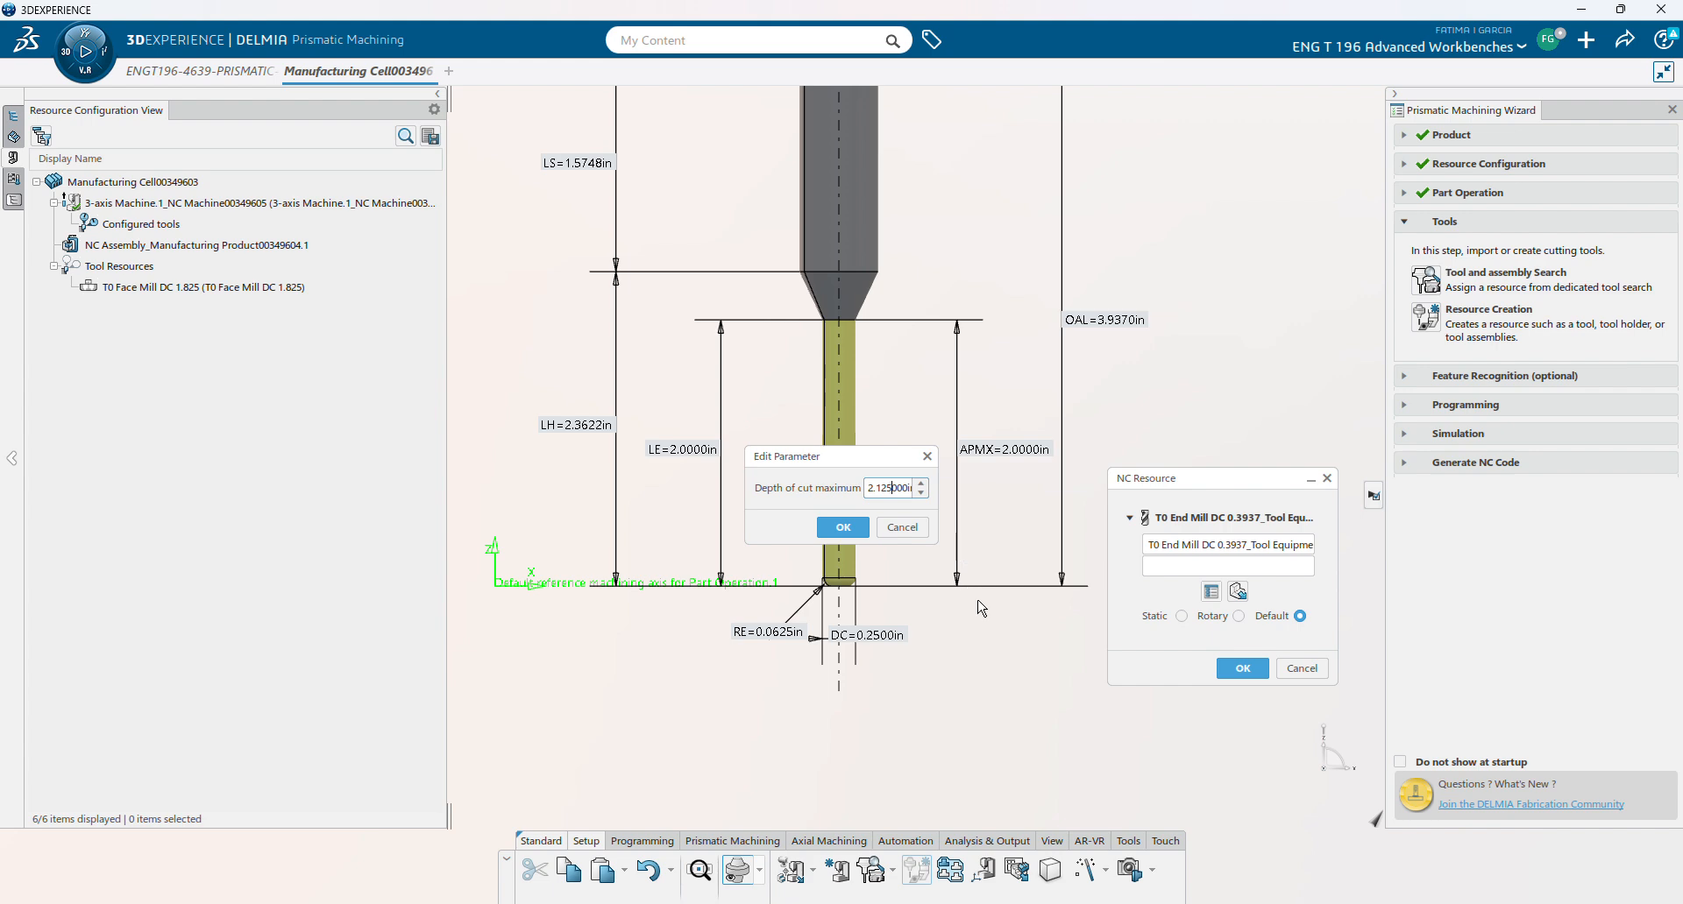
{"action": "key", "text": "Return"}
{"action": "left_click", "coordinate": [843, 529]}
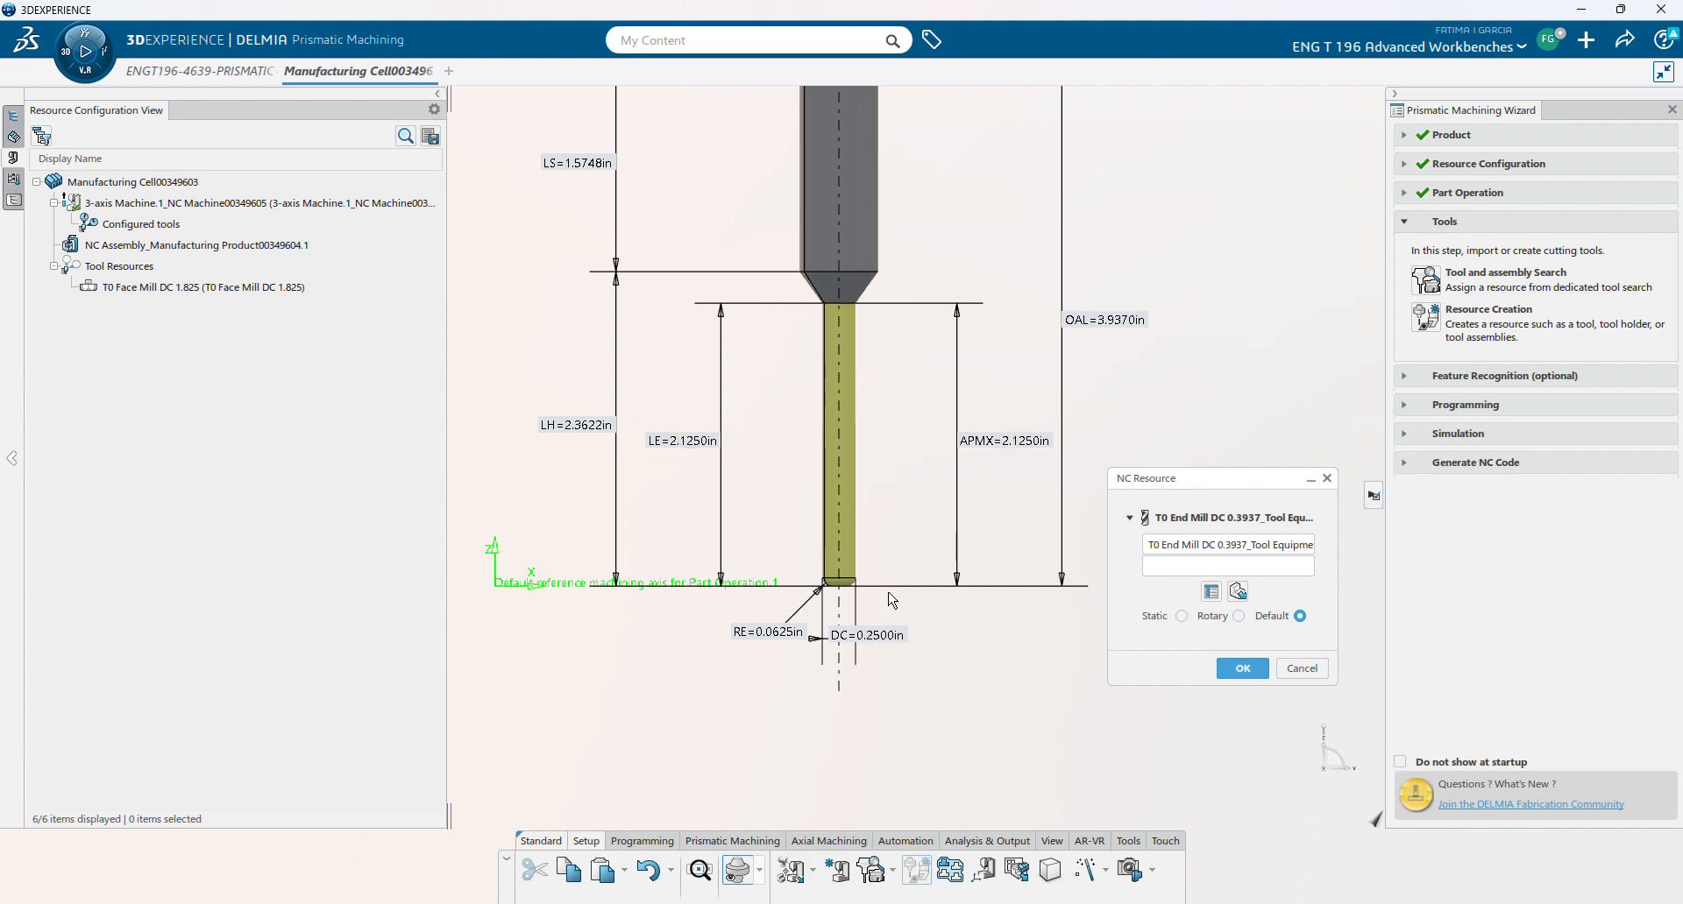
{"action": "left_click", "coordinate": [1243, 669]}
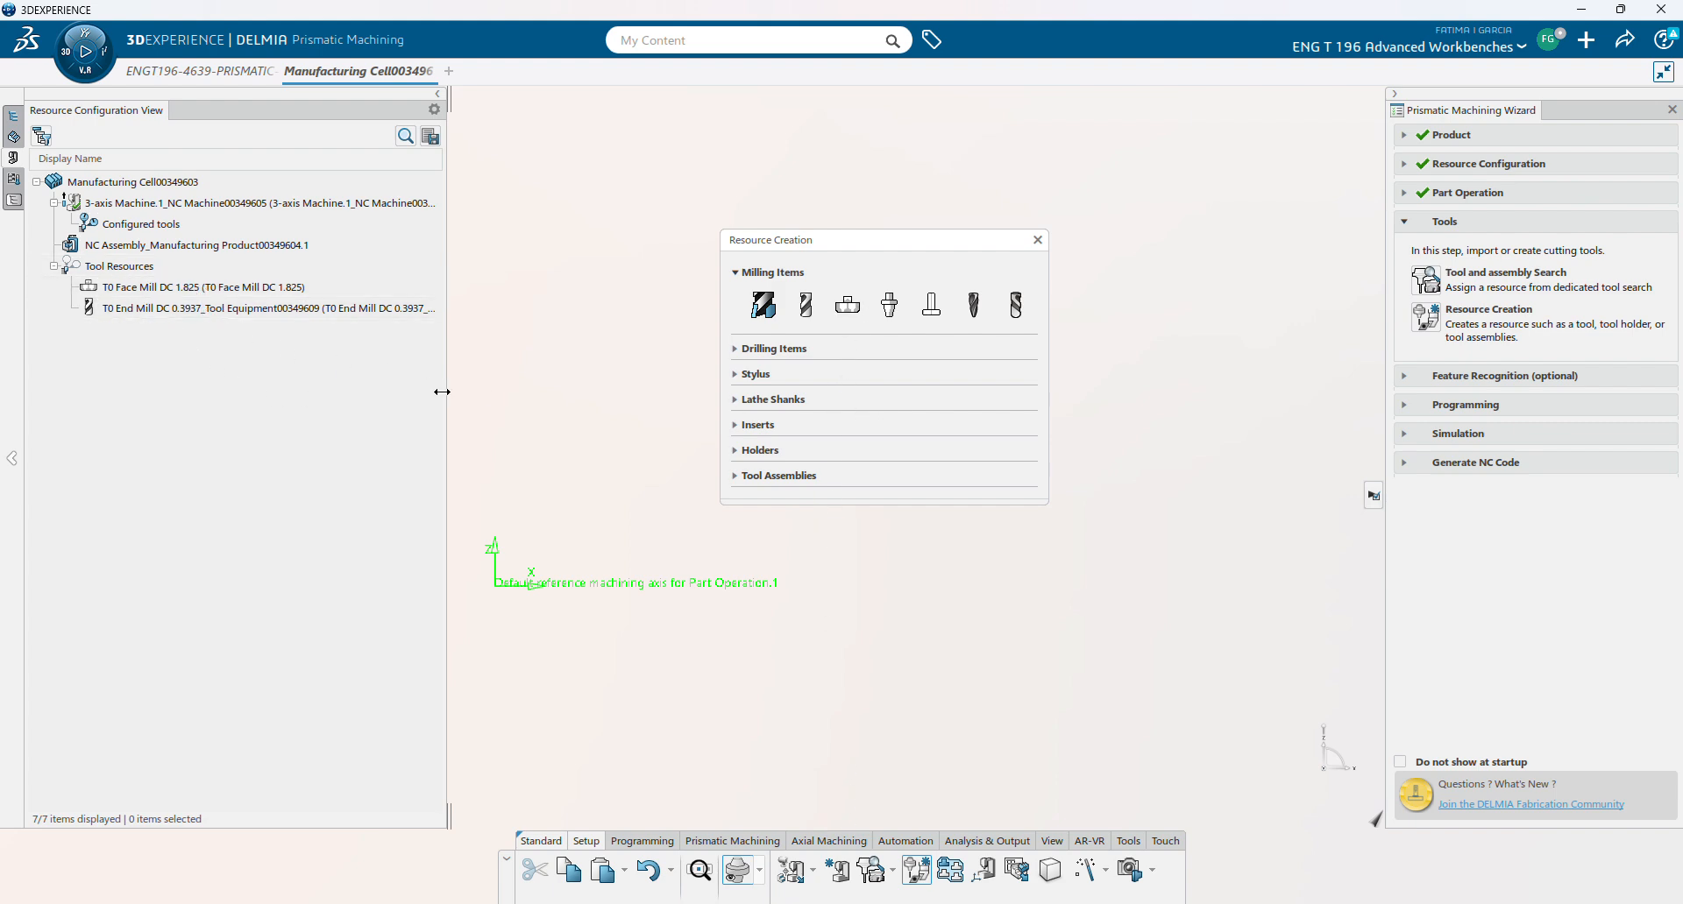
{"action": "left_click", "coordinate": [1034, 241]}
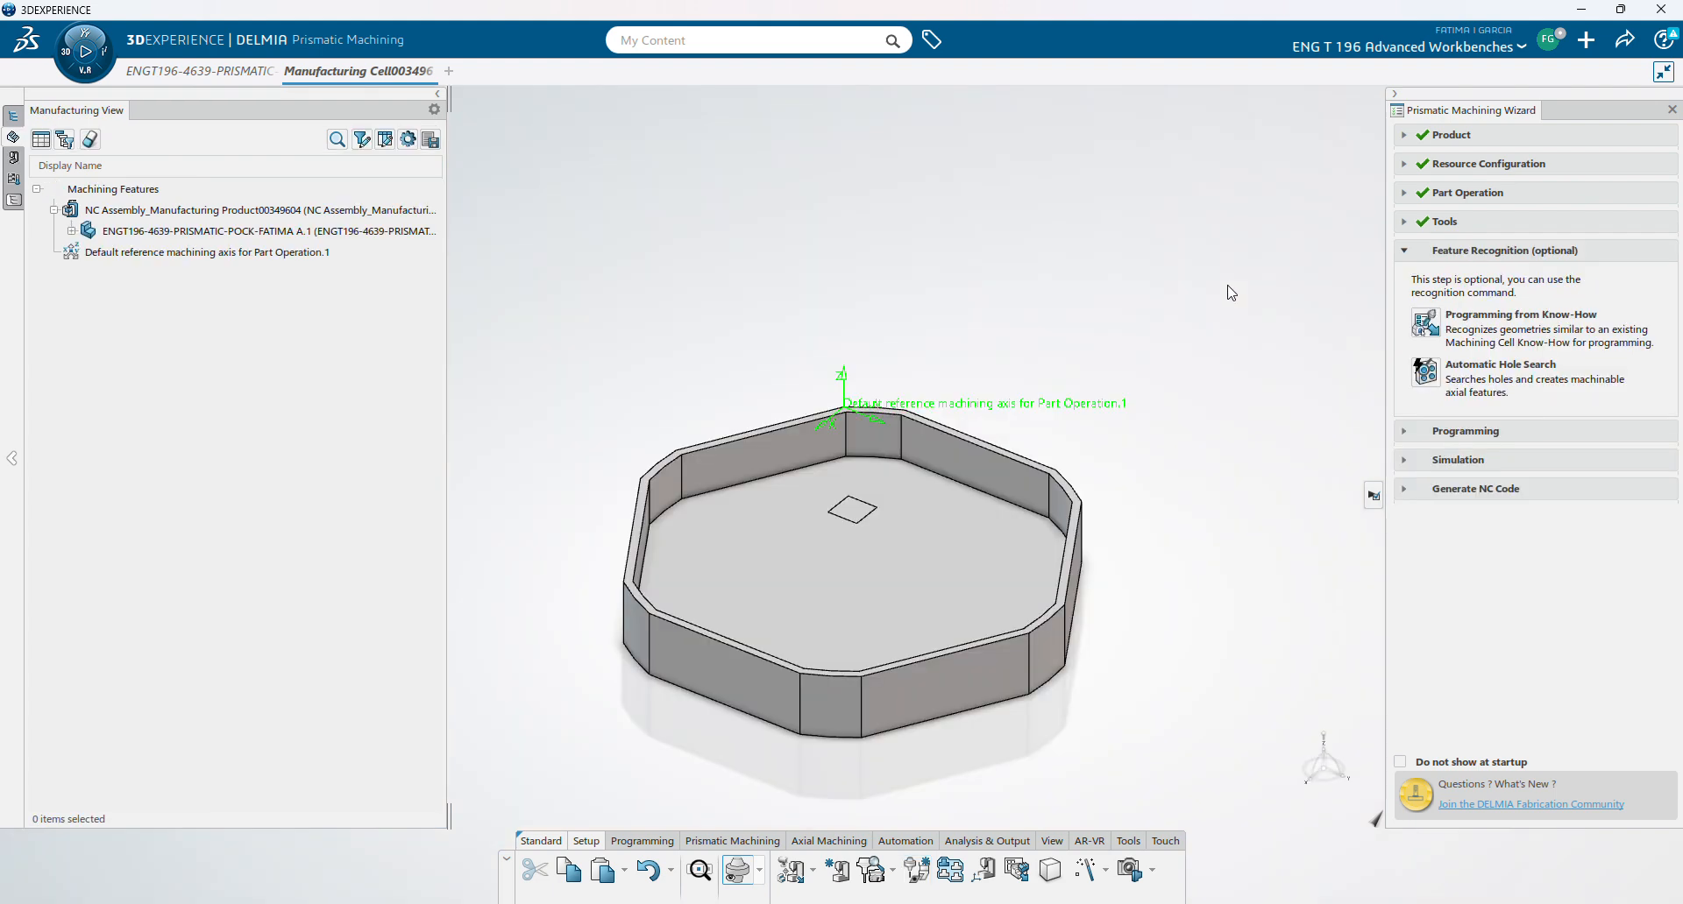
- Skip feature recognition and add a Facing operation to Manufacturing Program.1
{"action": "left_click", "coordinate": [1409, 252]}
{"action": "left_click", "coordinate": [1405, 281]}
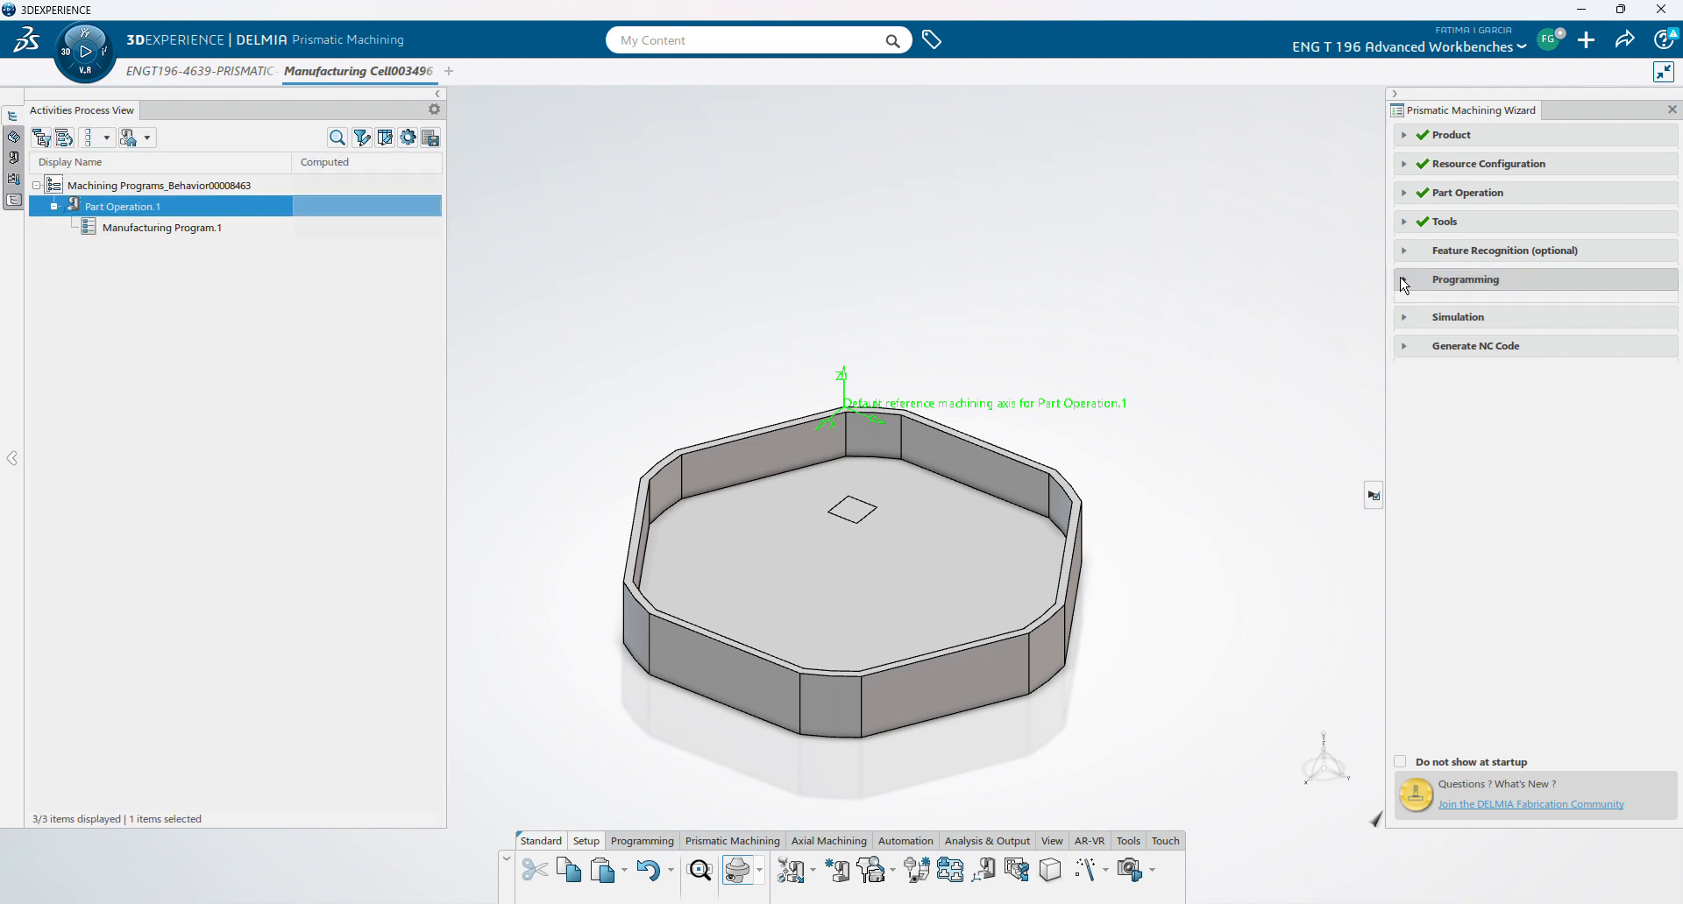
{"action": "left_click", "coordinate": [1451, 462]}
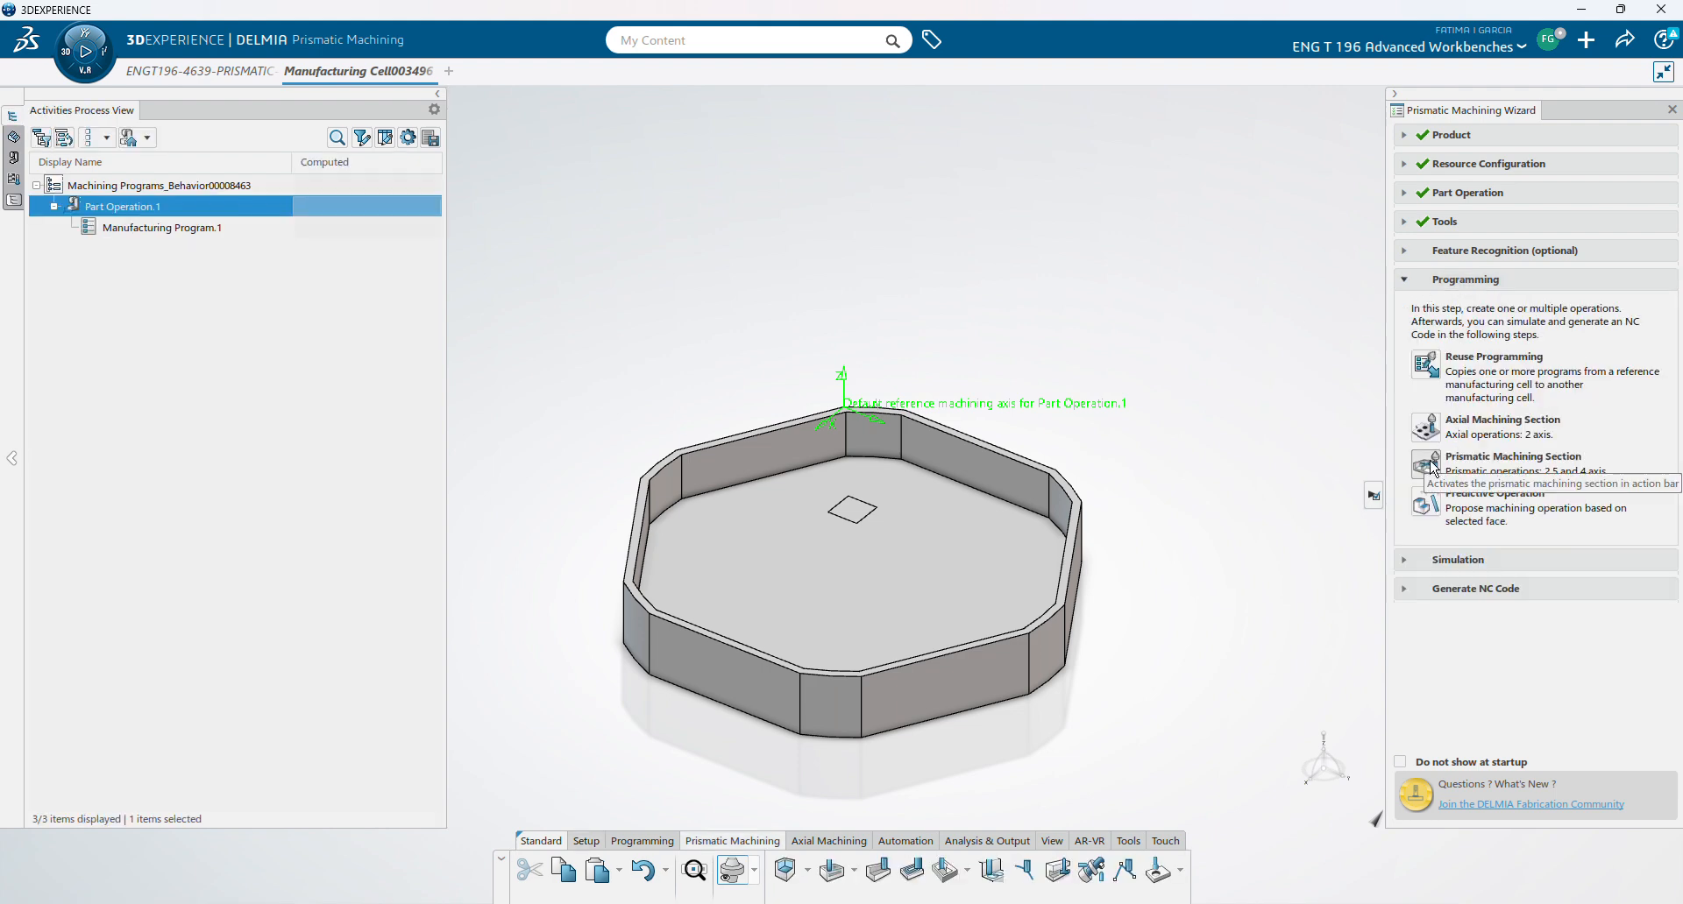
{"action": "left_click", "coordinate": [119, 227]}
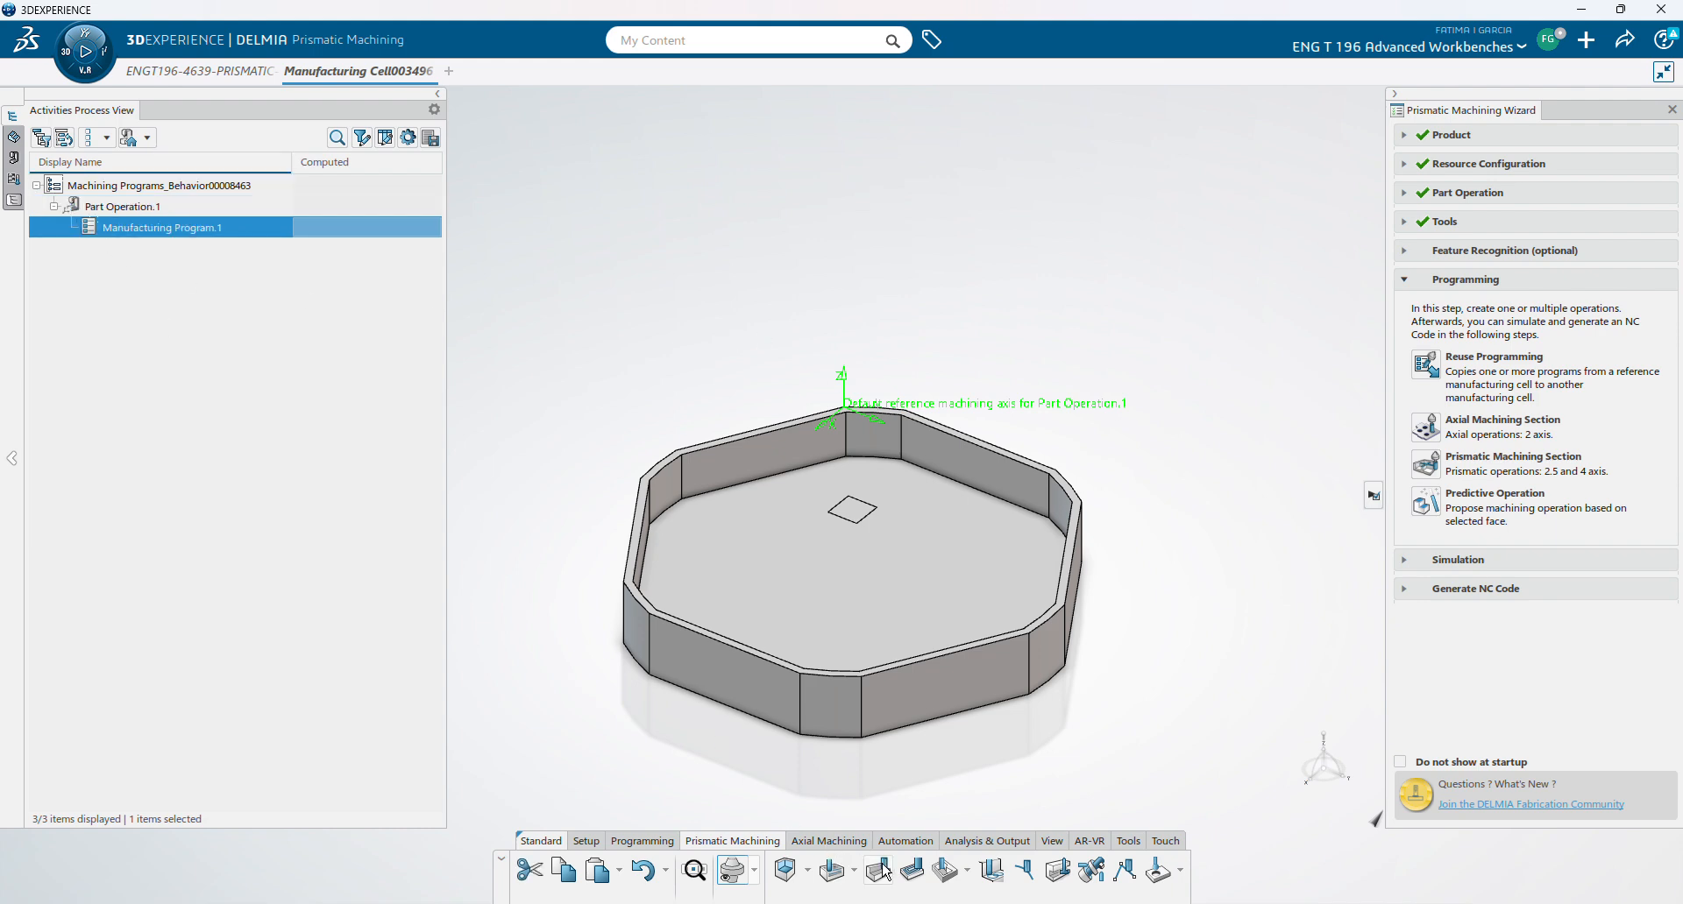
{"action": "left_click", "coordinate": [910, 871]}
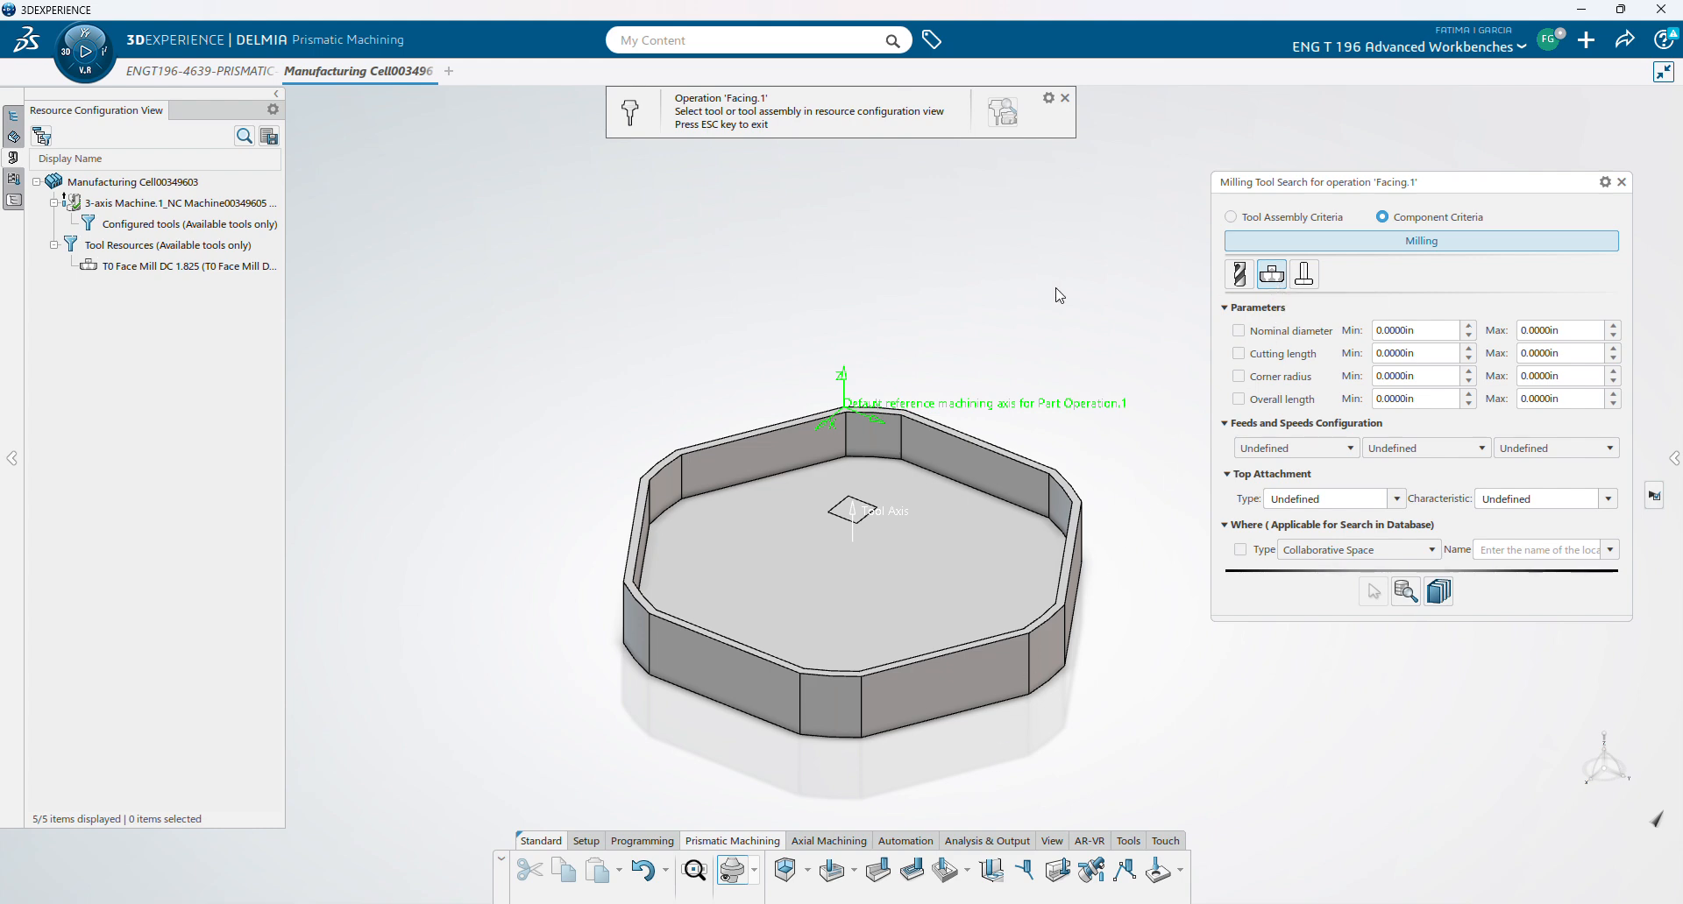
- Assign T0 Face Mill DC 1.825 to Facing.1, without a tool assembly, and pick the bottom plane face
{"action": "left_click", "coordinate": [14, 201]}
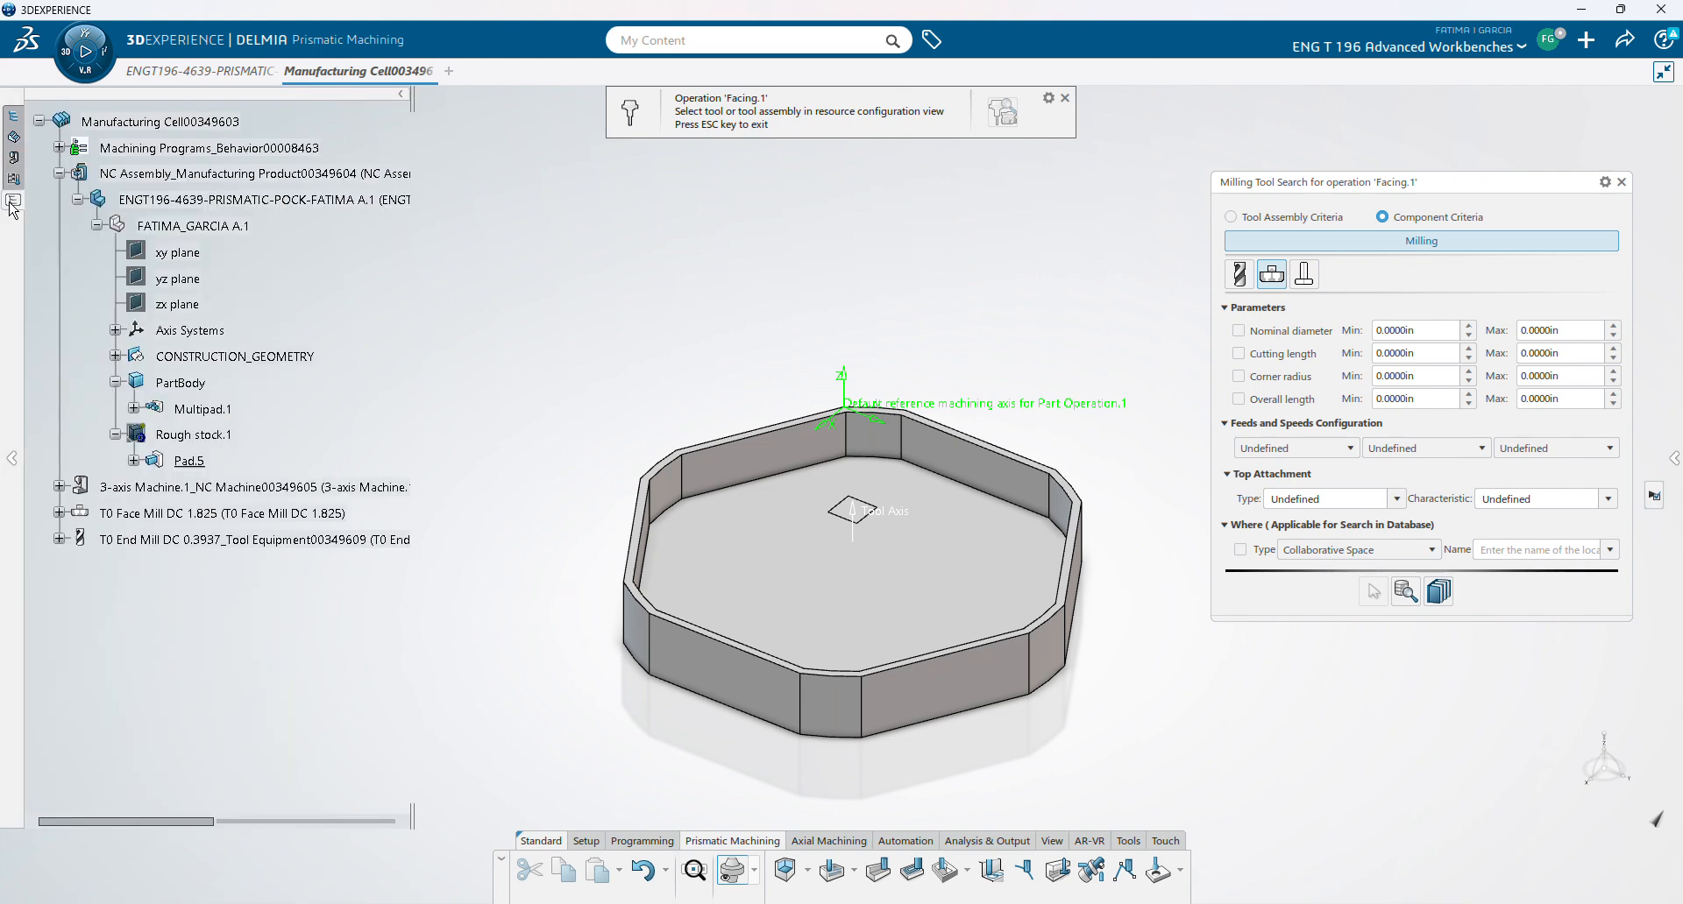
{"action": "left_click", "coordinate": [167, 517]}
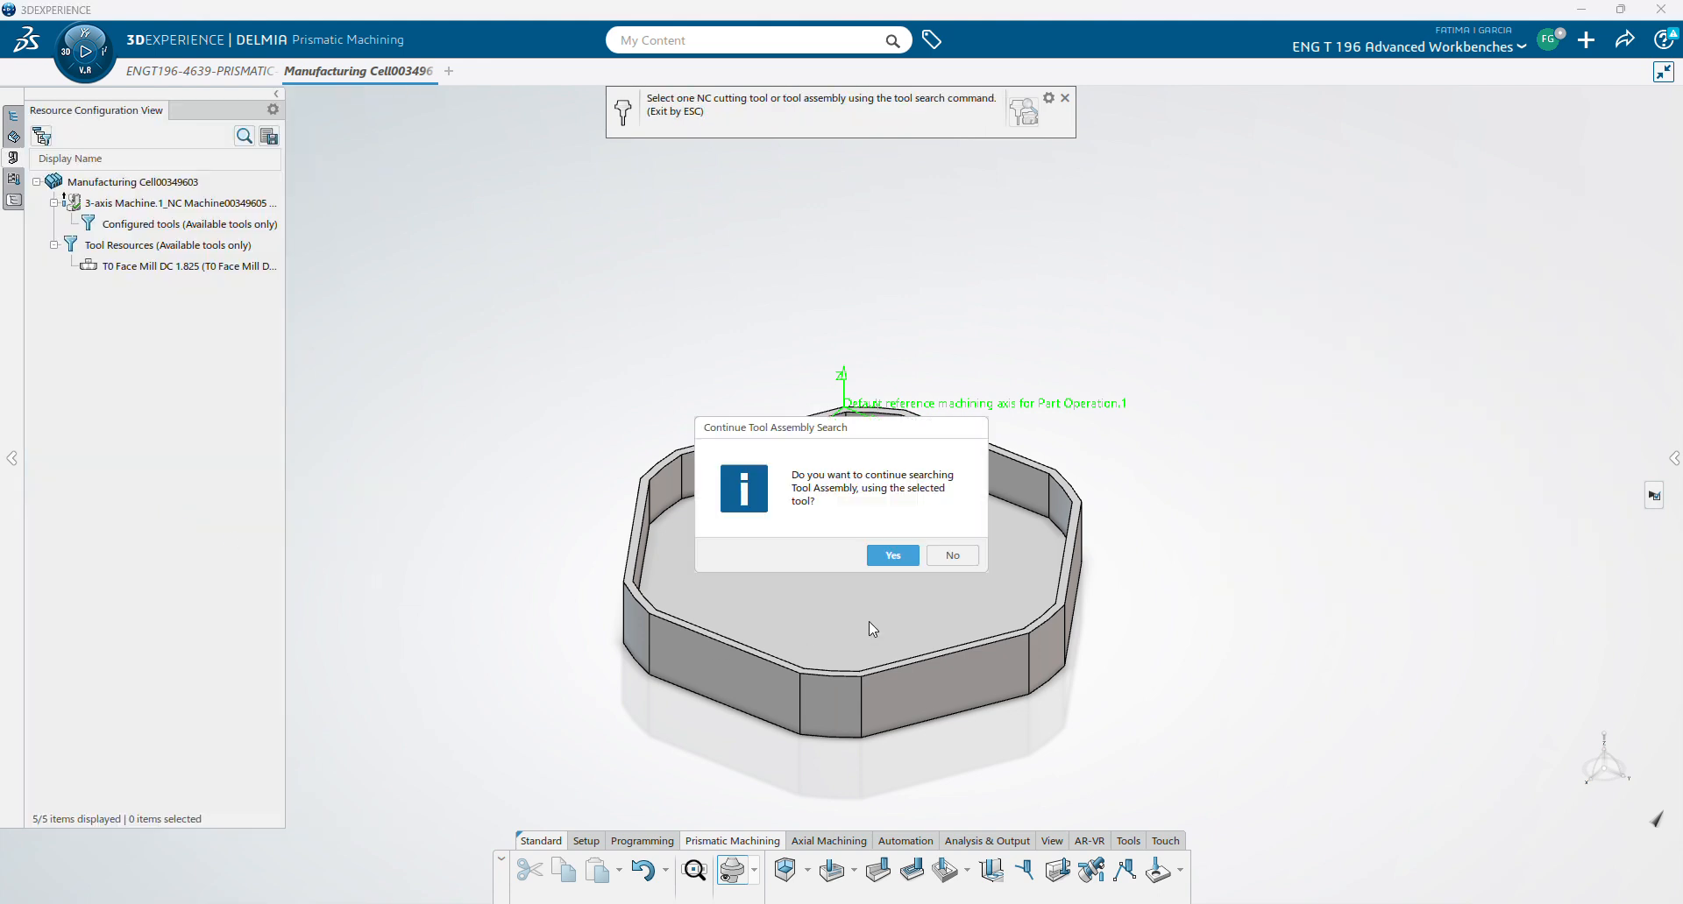
{"action": "left_click", "coordinate": [943, 555]}
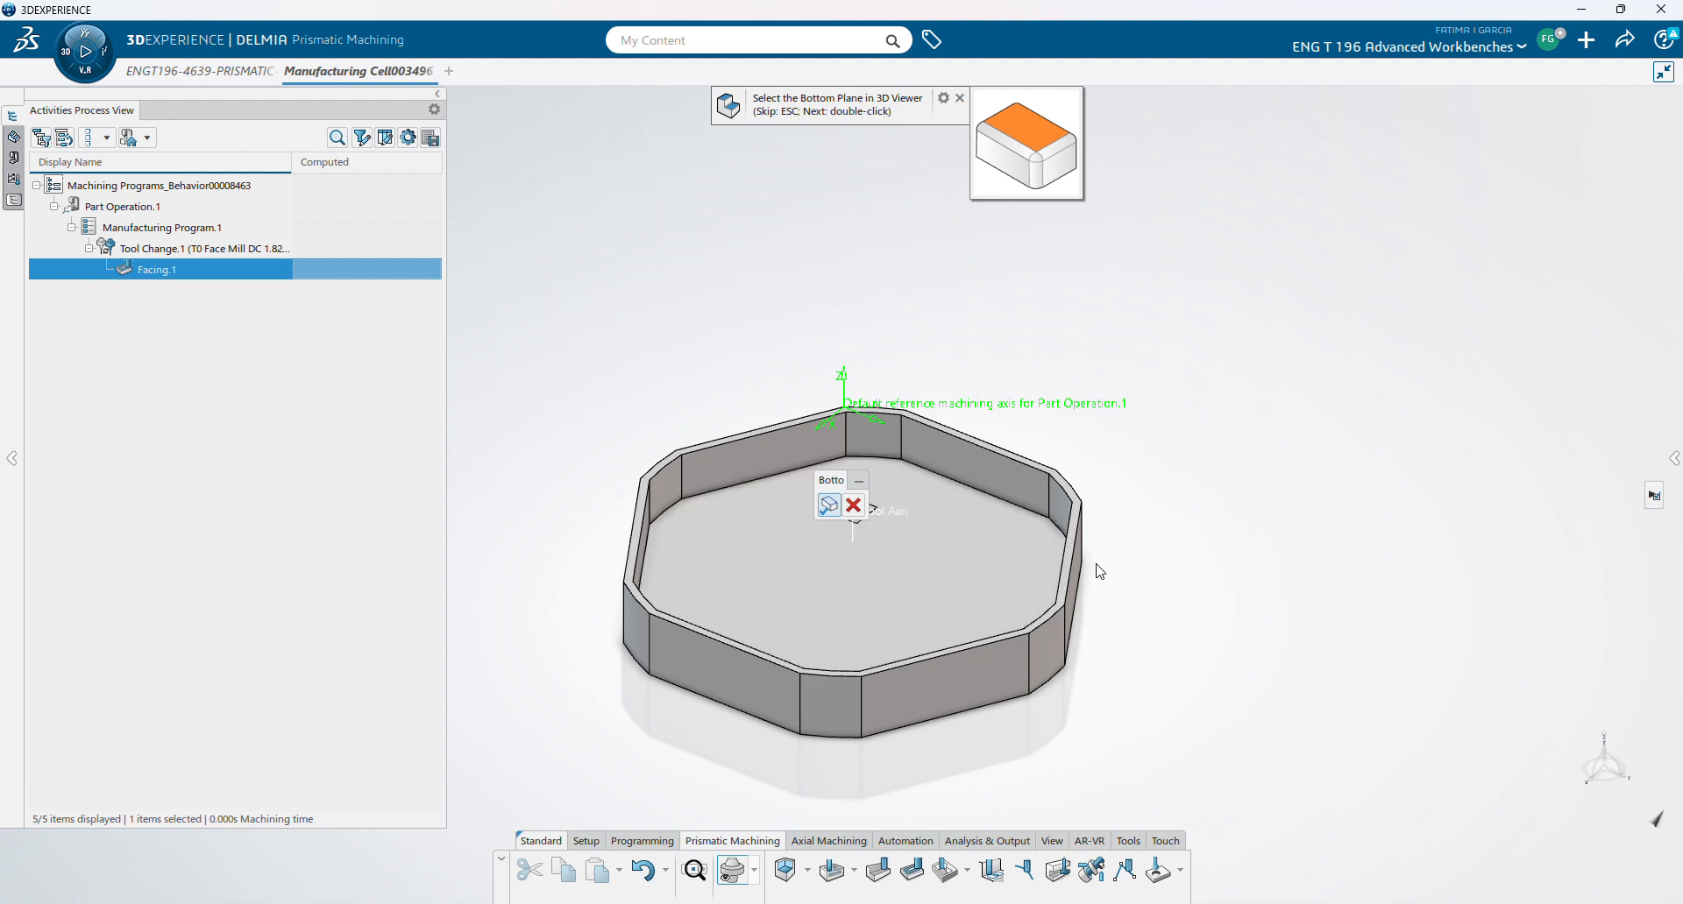
{"action": "scroll", "coordinate": [1096, 529], "scroll_direction": "up", "scroll_amount": 3}
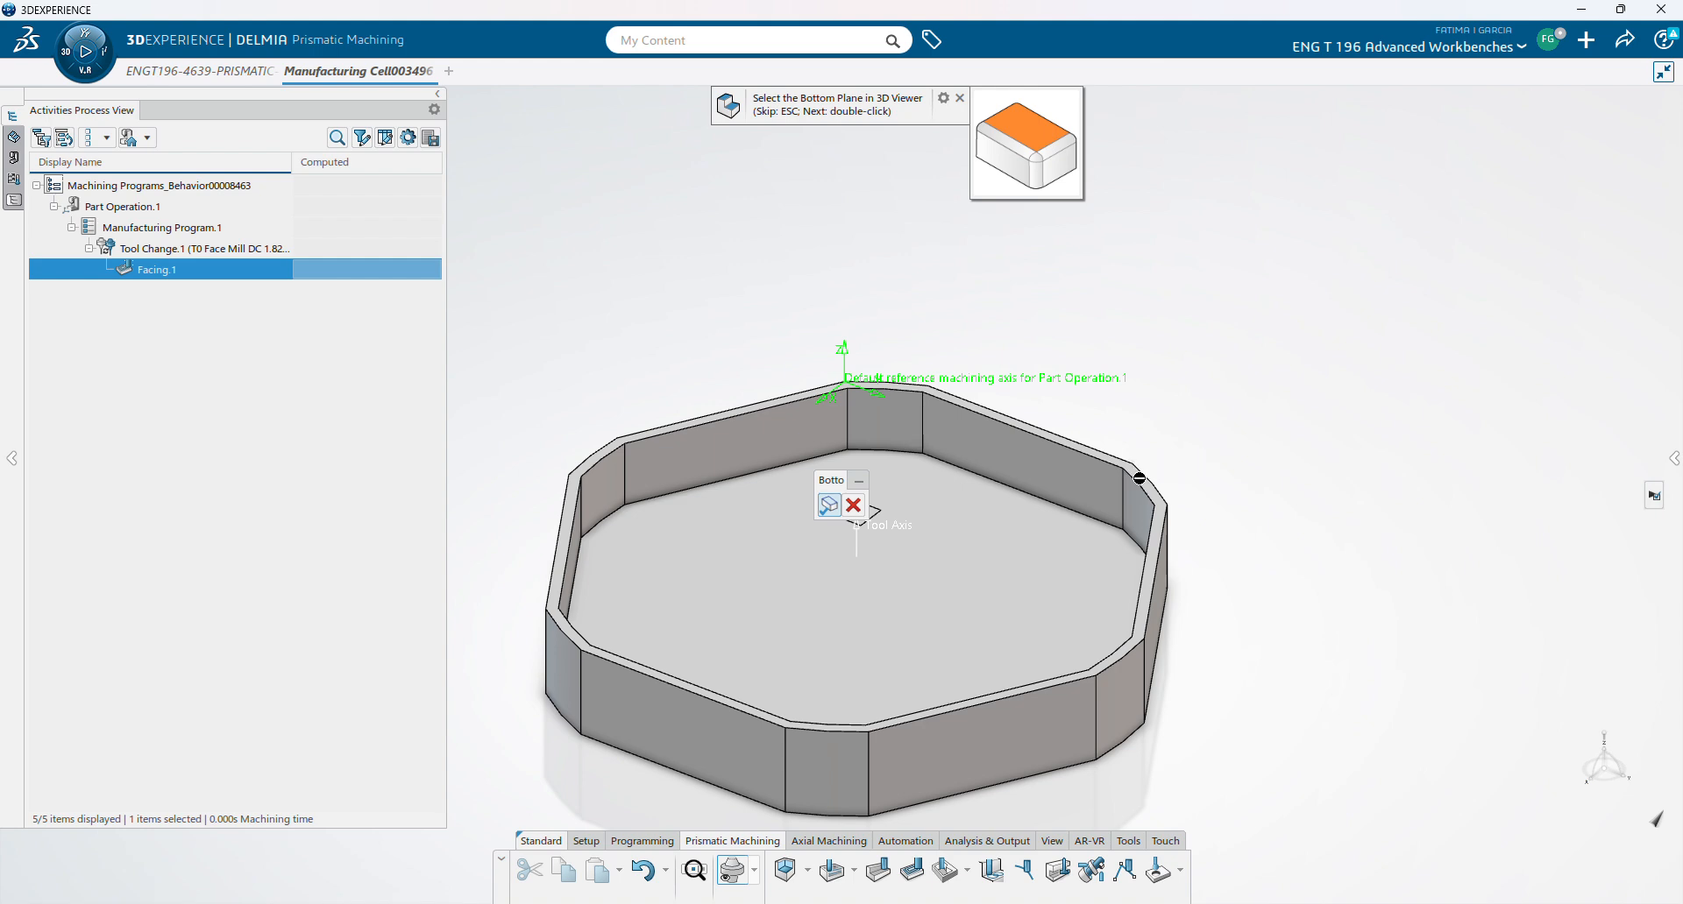
{"action": "left_click", "coordinate": [1151, 488]}
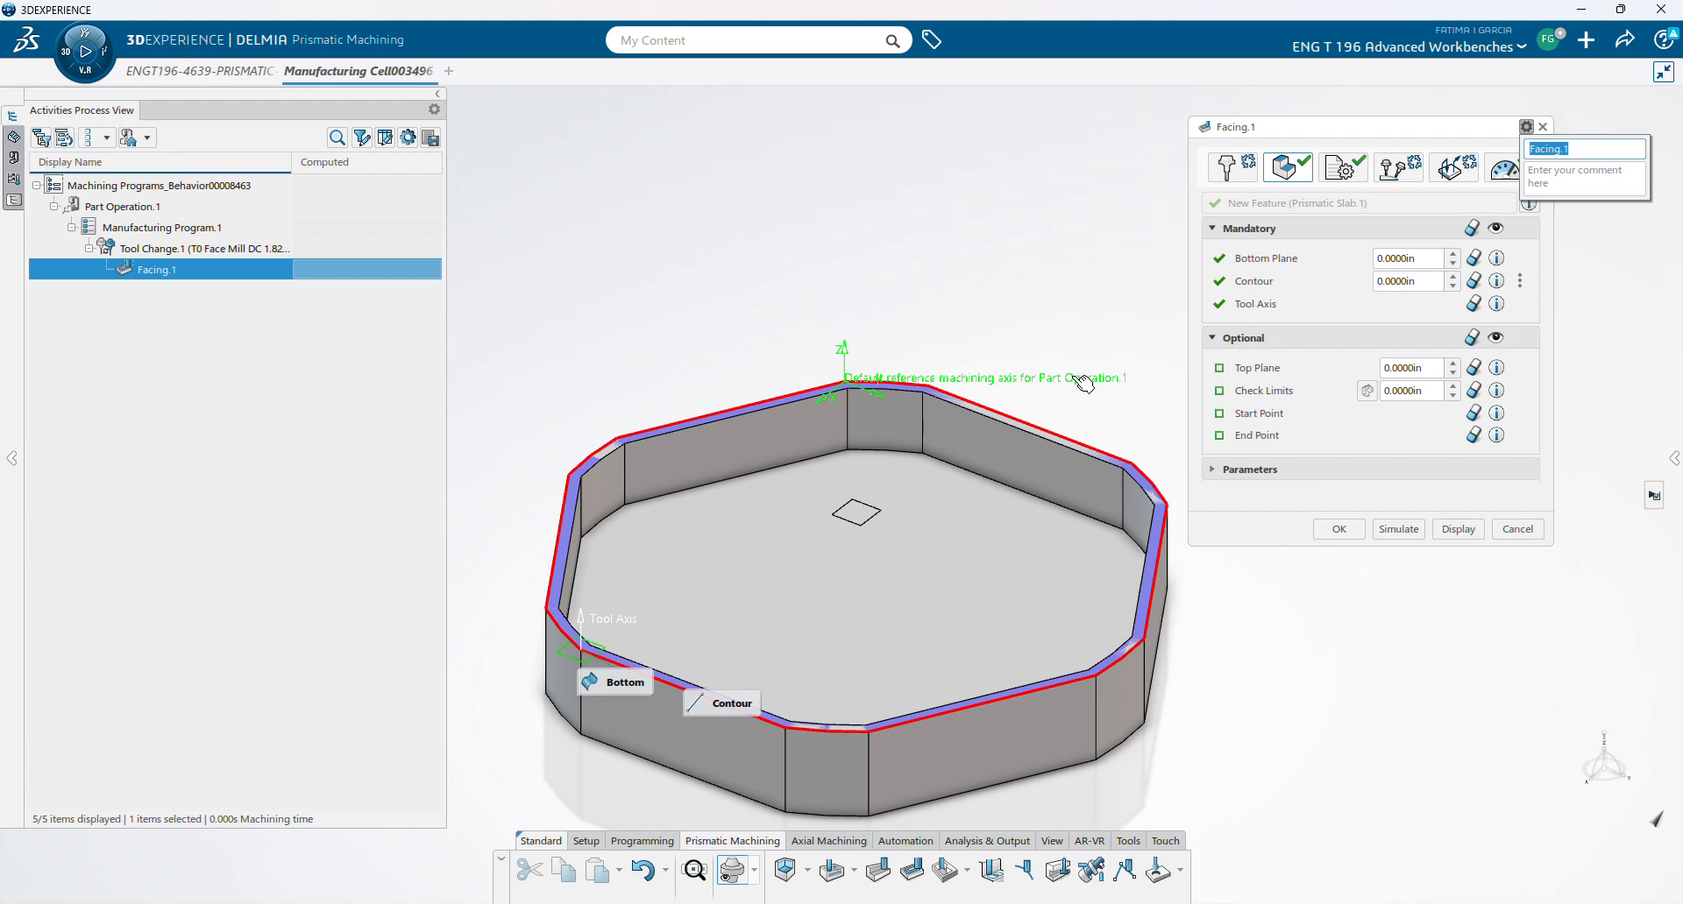
- Set Facing.1's top plane on the part rim, plus start and end points on the rim
{"action": "left_click", "coordinate": [1243, 372]}
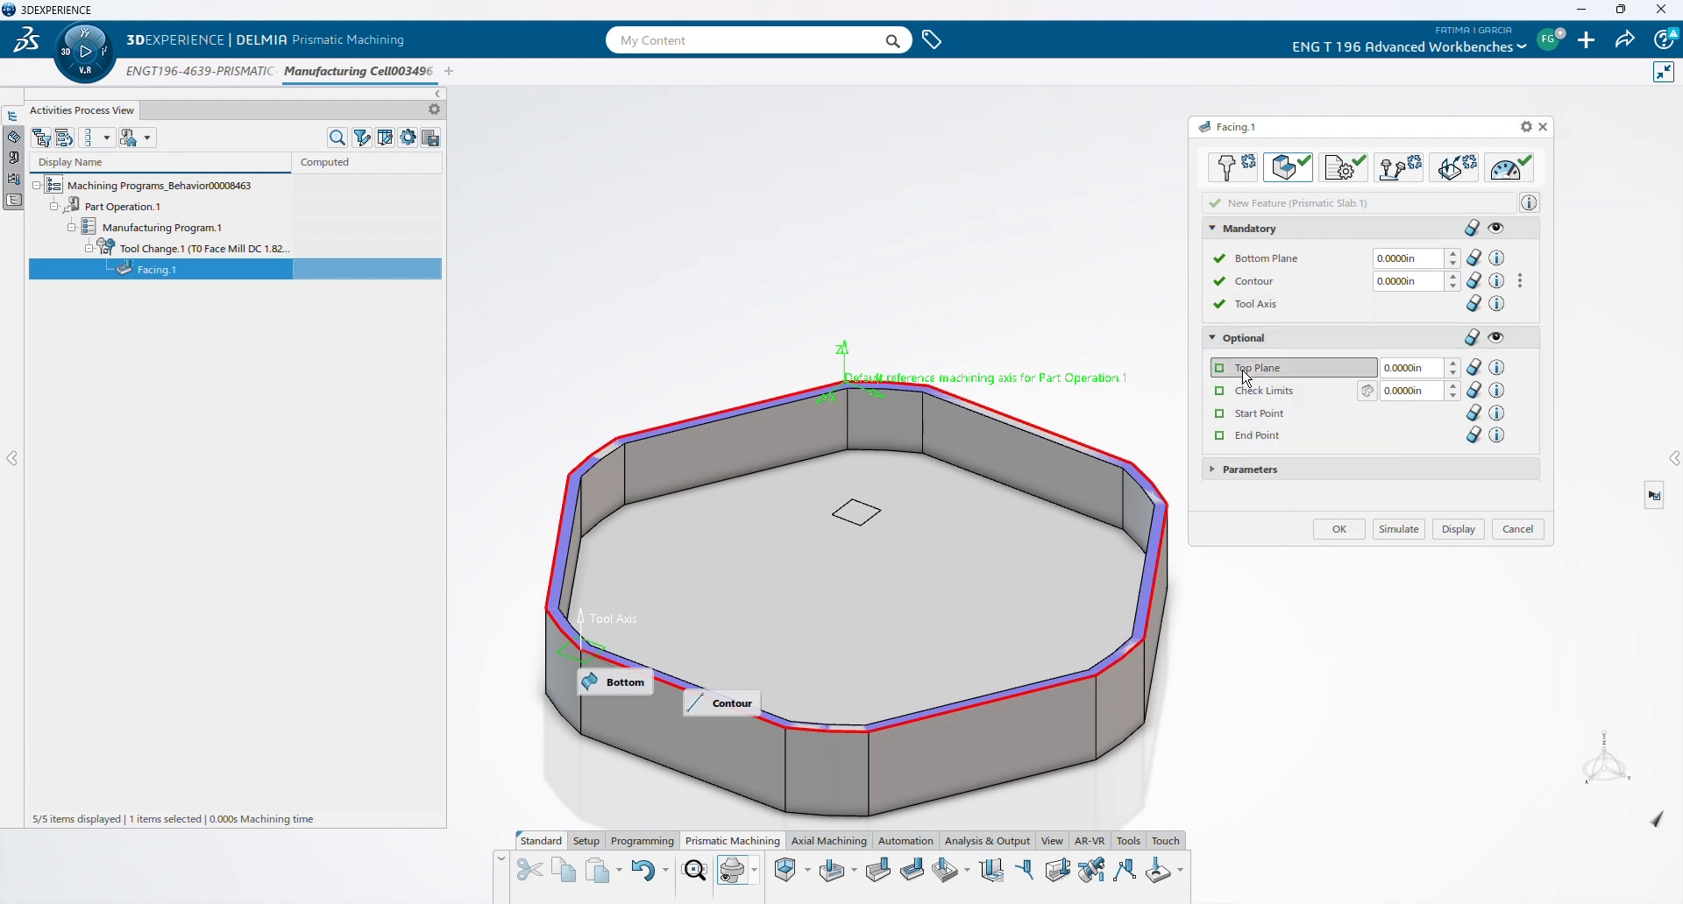
{"action": "left_click", "coordinate": [1148, 485]}
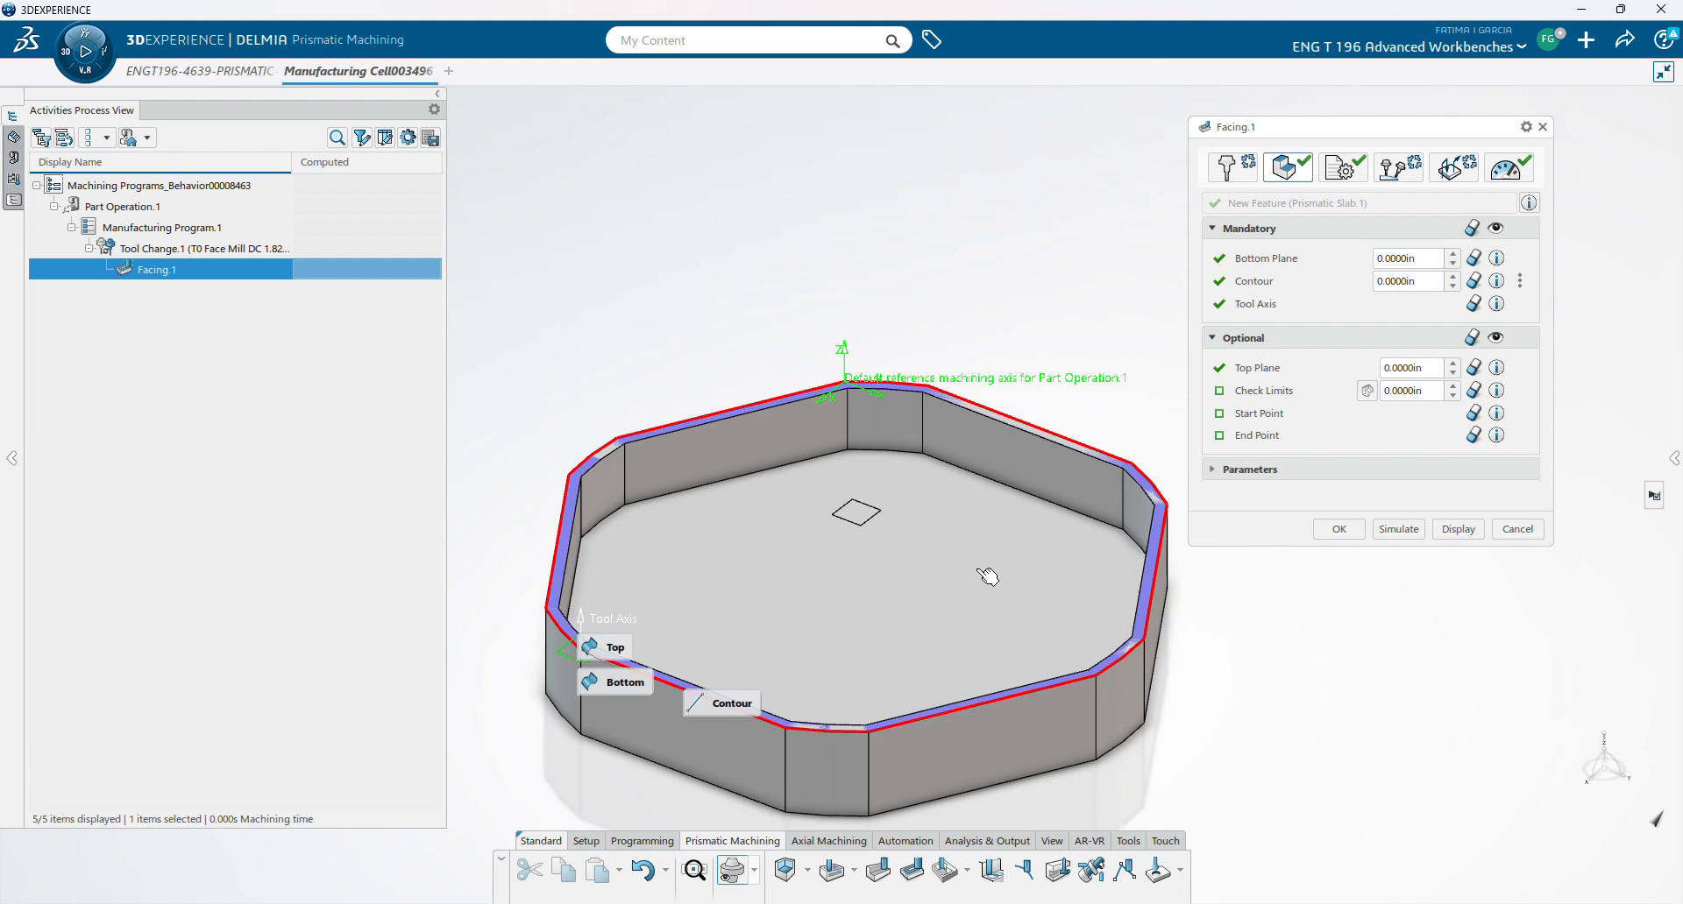
{"action": "left_click", "coordinate": [1221, 414]}
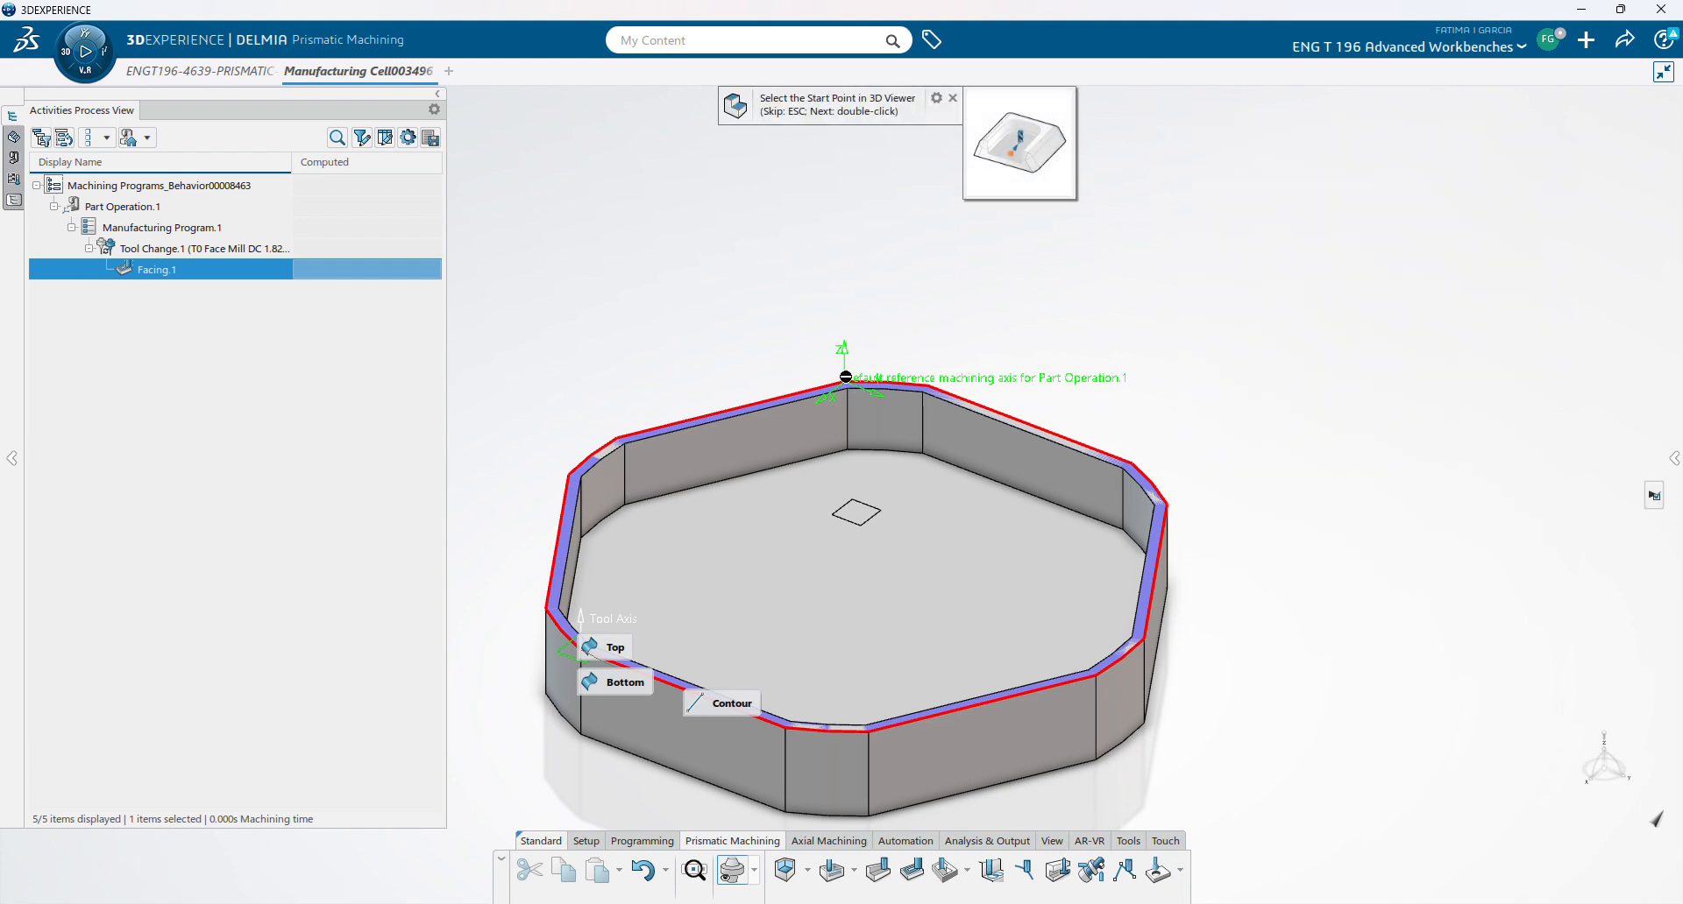
{"action": "left_click", "coordinate": [937, 394]}
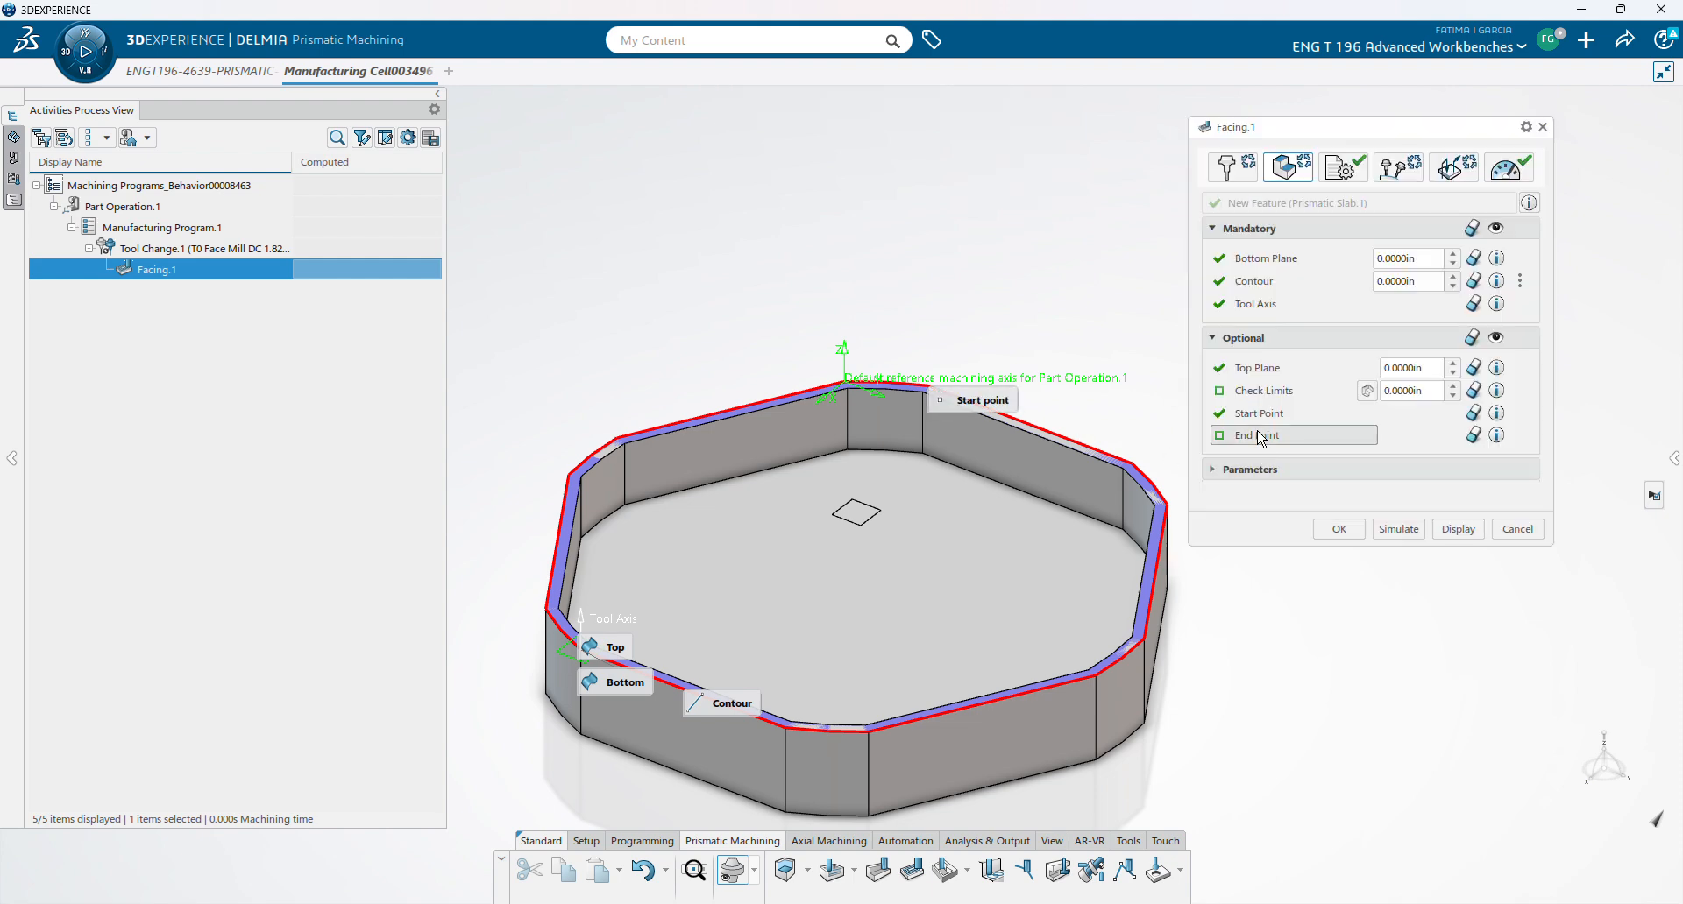
{"action": "left_click", "coordinate": [1259, 436]}
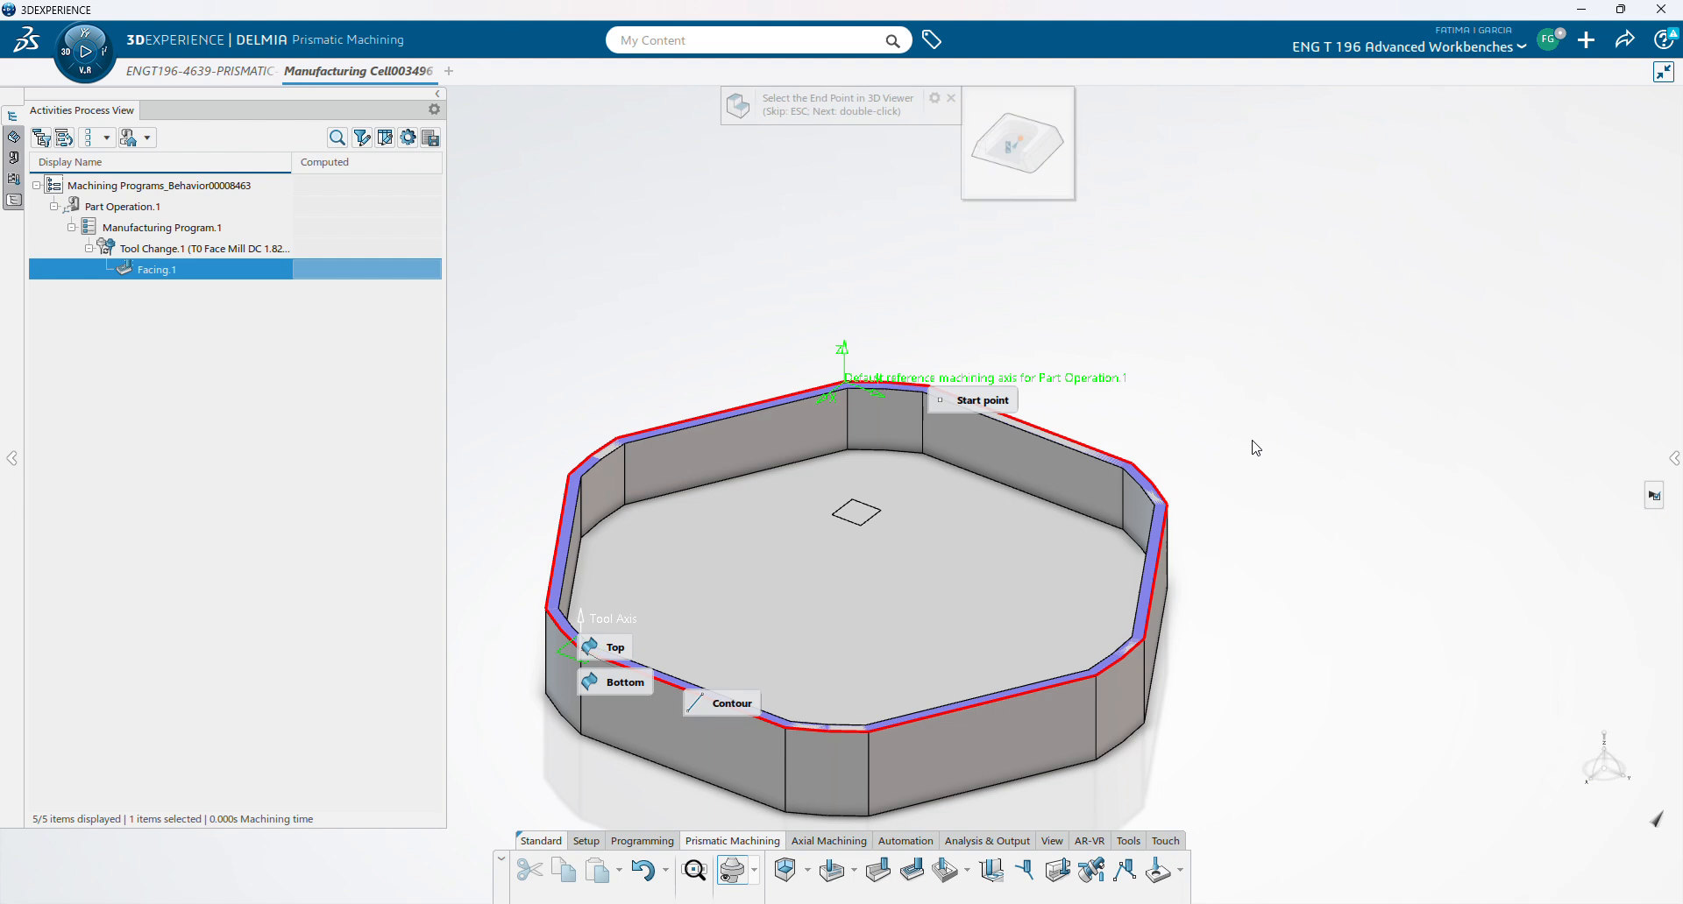
{"action": "left_click", "coordinate": [786, 728]}
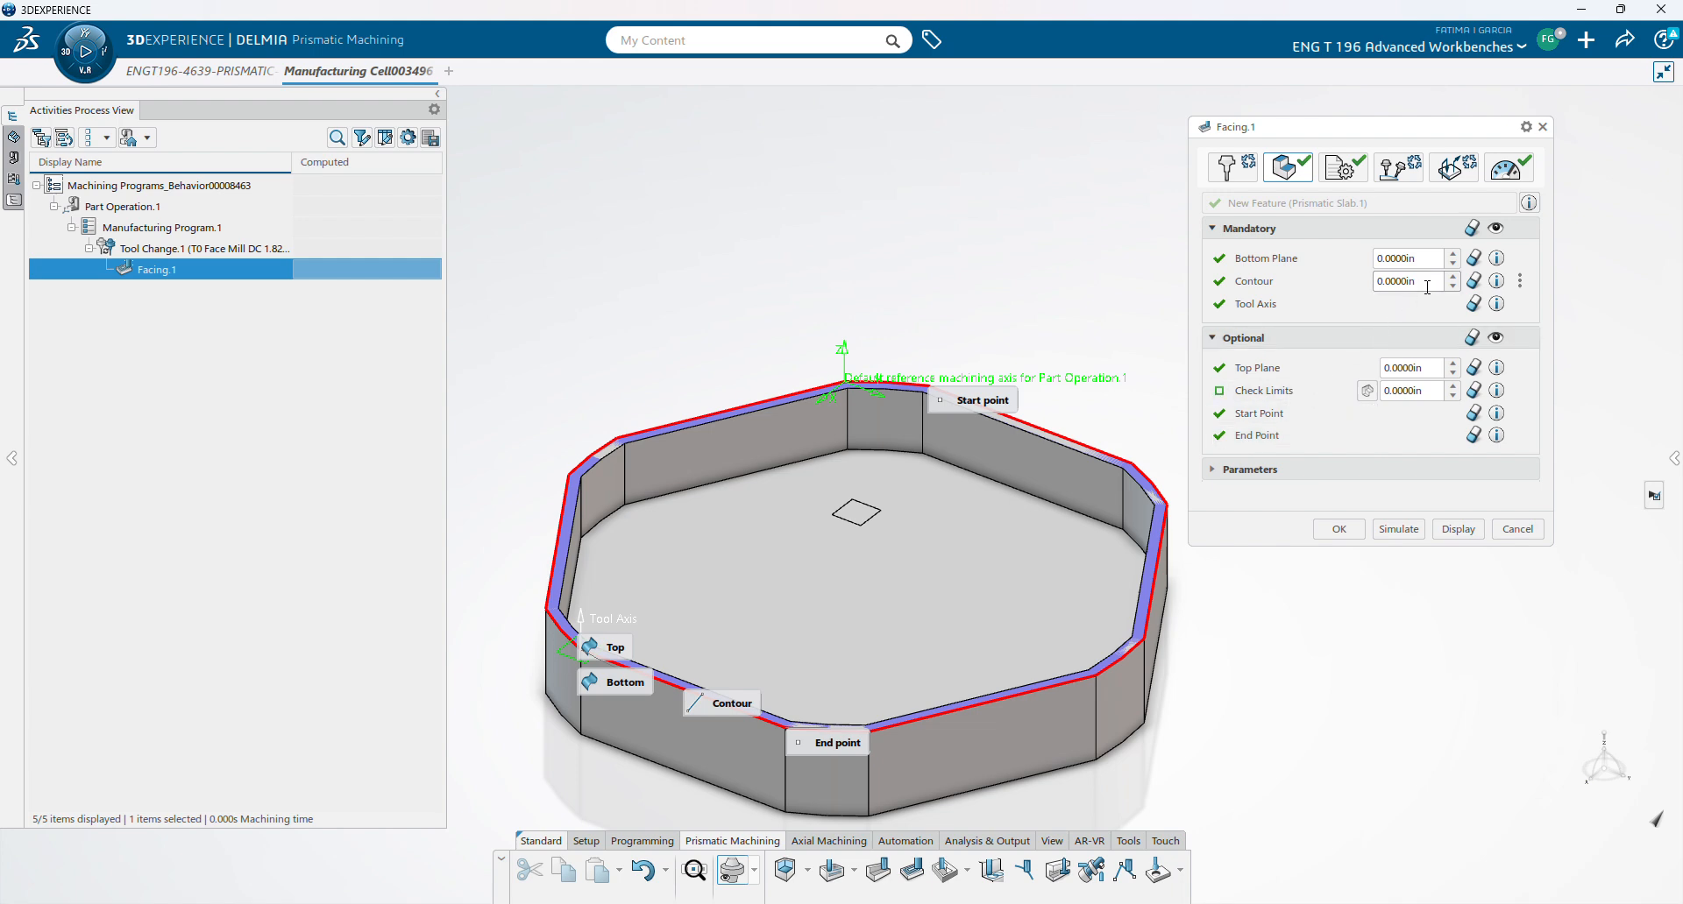
- Set the Contour offset to -0.0987in and compute the facing tool path
{"action": "left_click", "coordinate": [1452, 277]}
{"action": "left_click", "coordinate": [1453, 287]}
{"action": "left_click", "coordinate": [1453, 288]}
{"action": "left_click", "coordinate": [1453, 277]}
{"action": "left_click", "coordinate": [1453, 278]}
{"action": "left_click", "coordinate": [1453, 288]}
{"action": "left_click", "coordinate": [1453, 288]}
{"action": "left_click", "coordinate": [818, 709]}
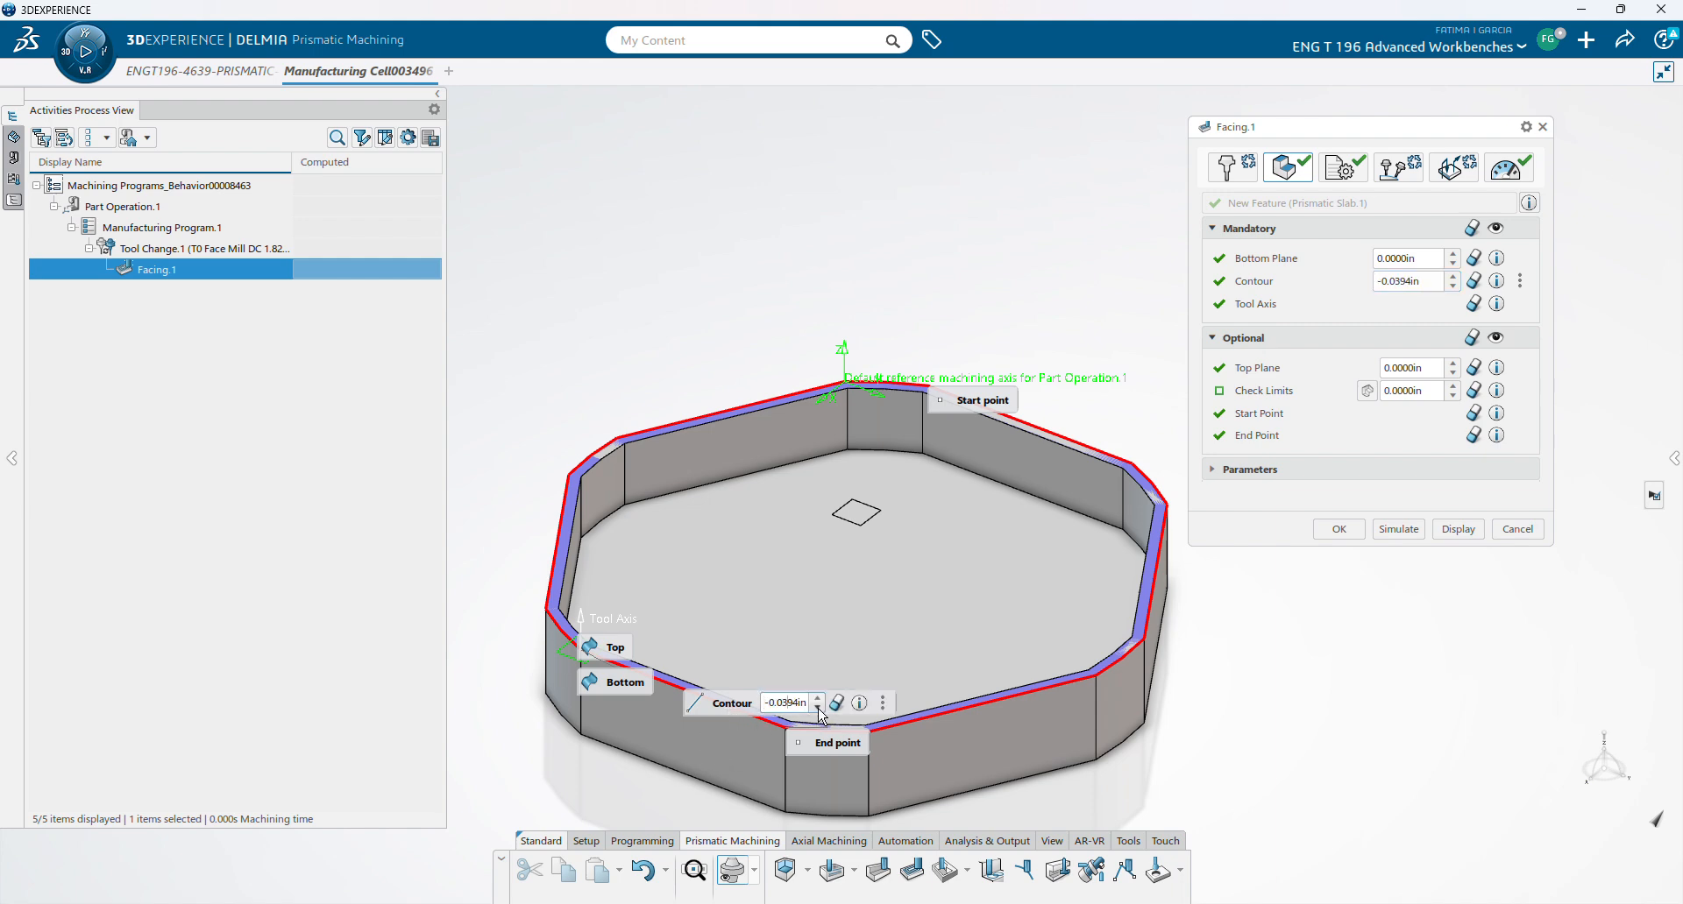
{"action": "left_click", "coordinate": [819, 709]}
{"action": "left_click", "coordinate": [816, 707]}
{"action": "left_click", "coordinate": [816, 700]}
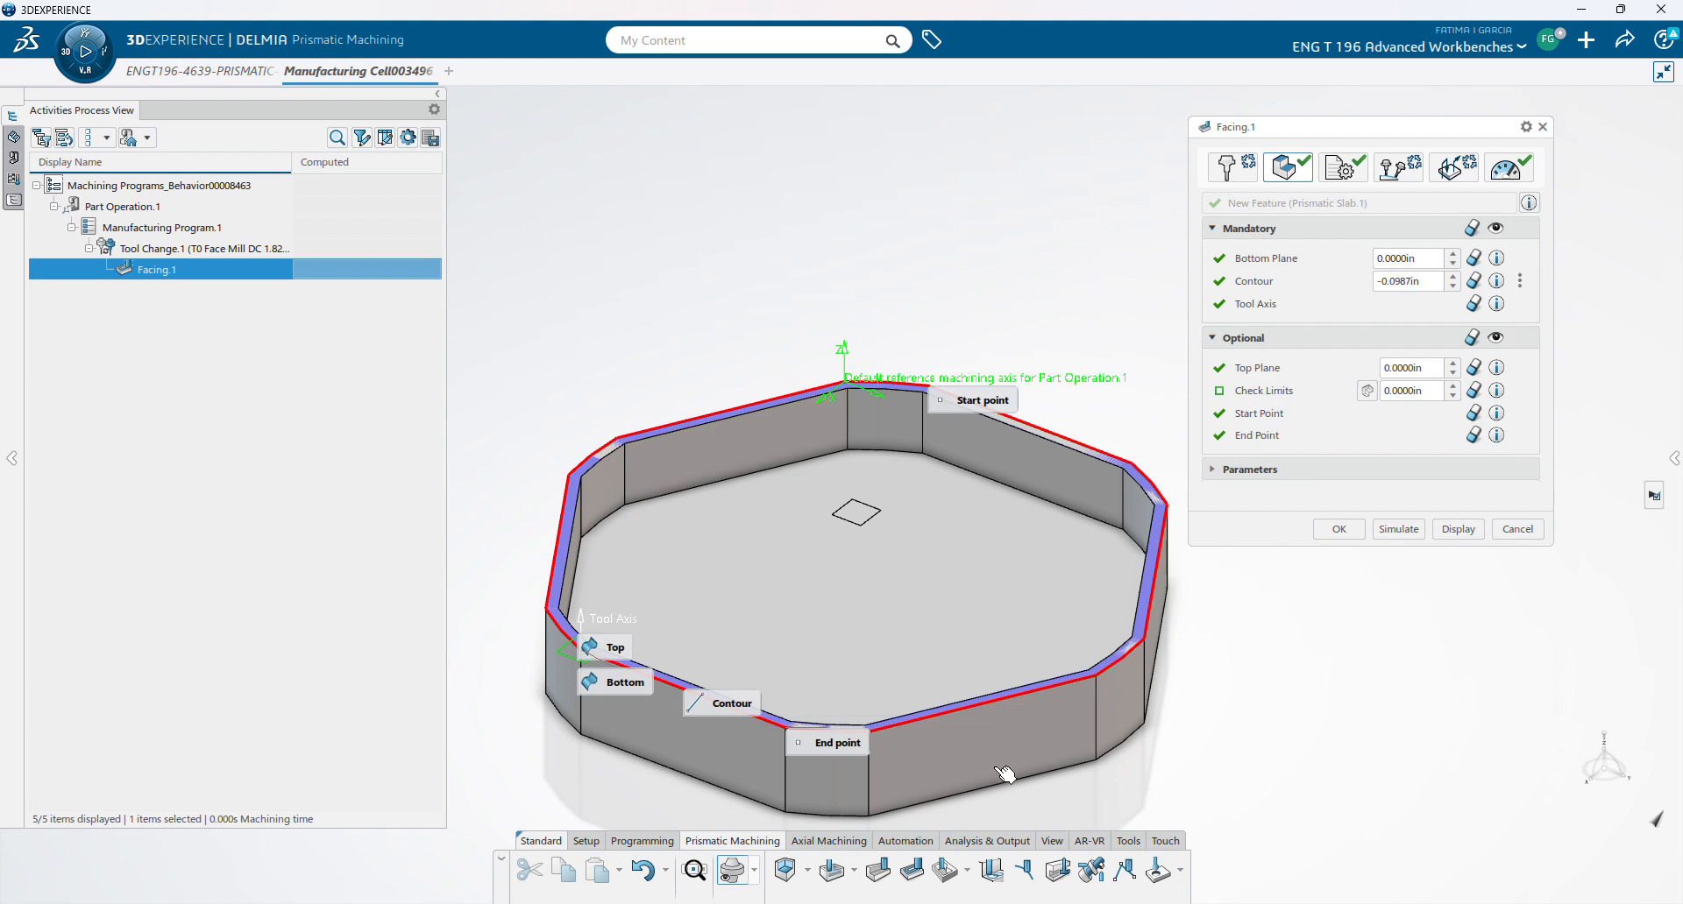
{"action": "mouse_move", "coordinate": [743, 712]}
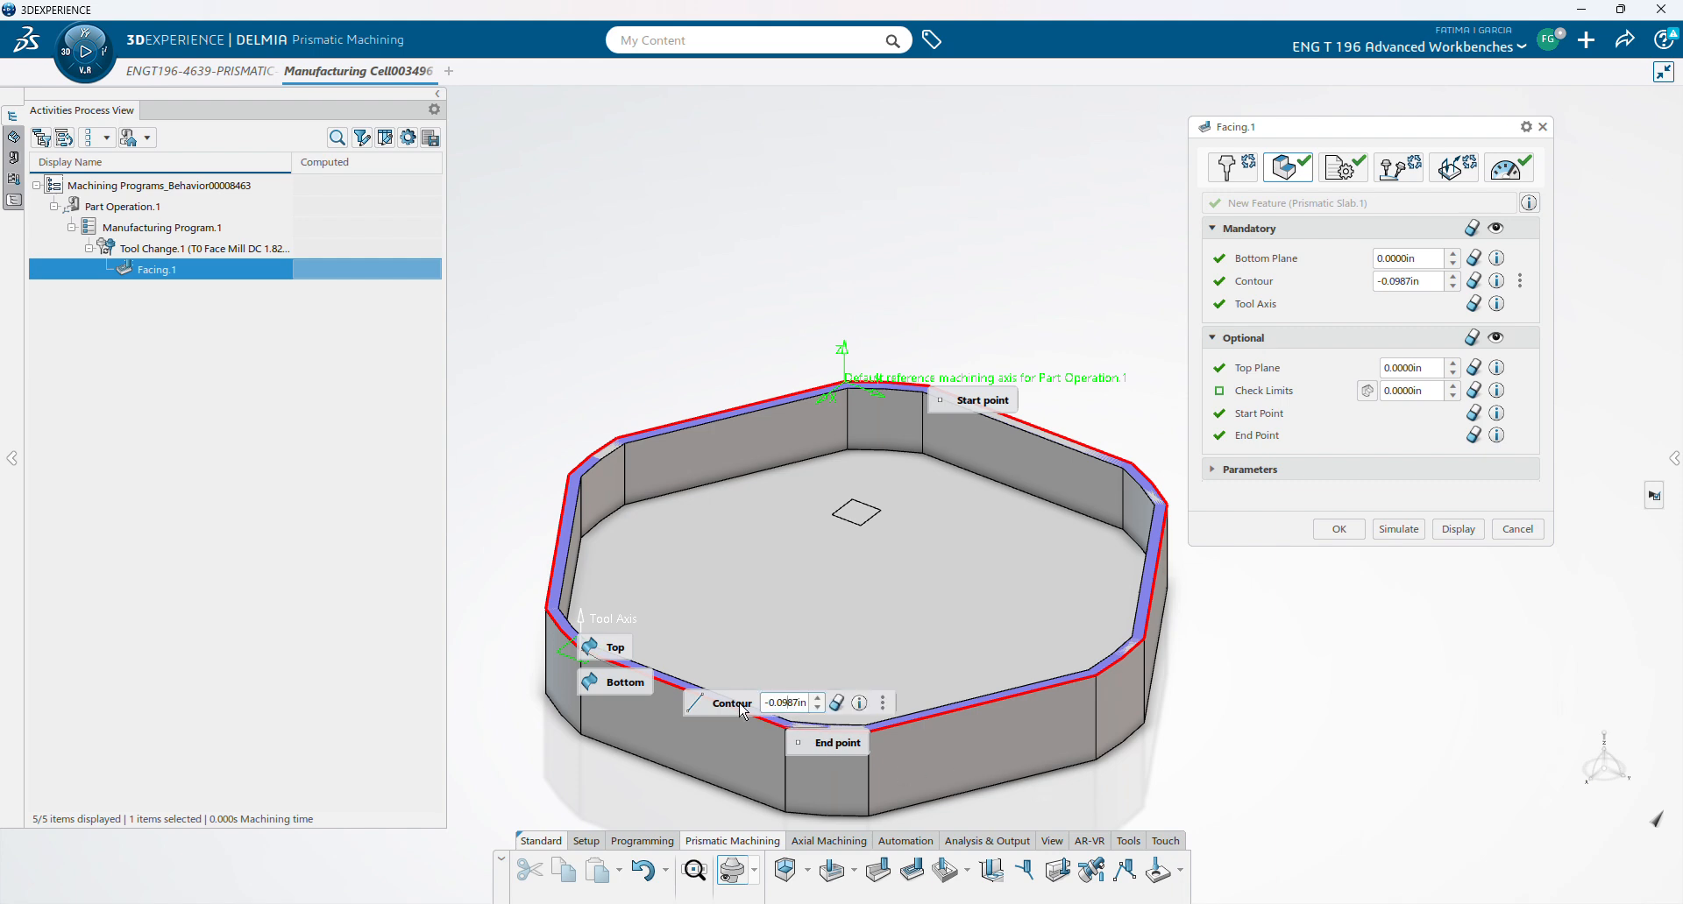
{"action": "left_click", "coordinate": [819, 710]}
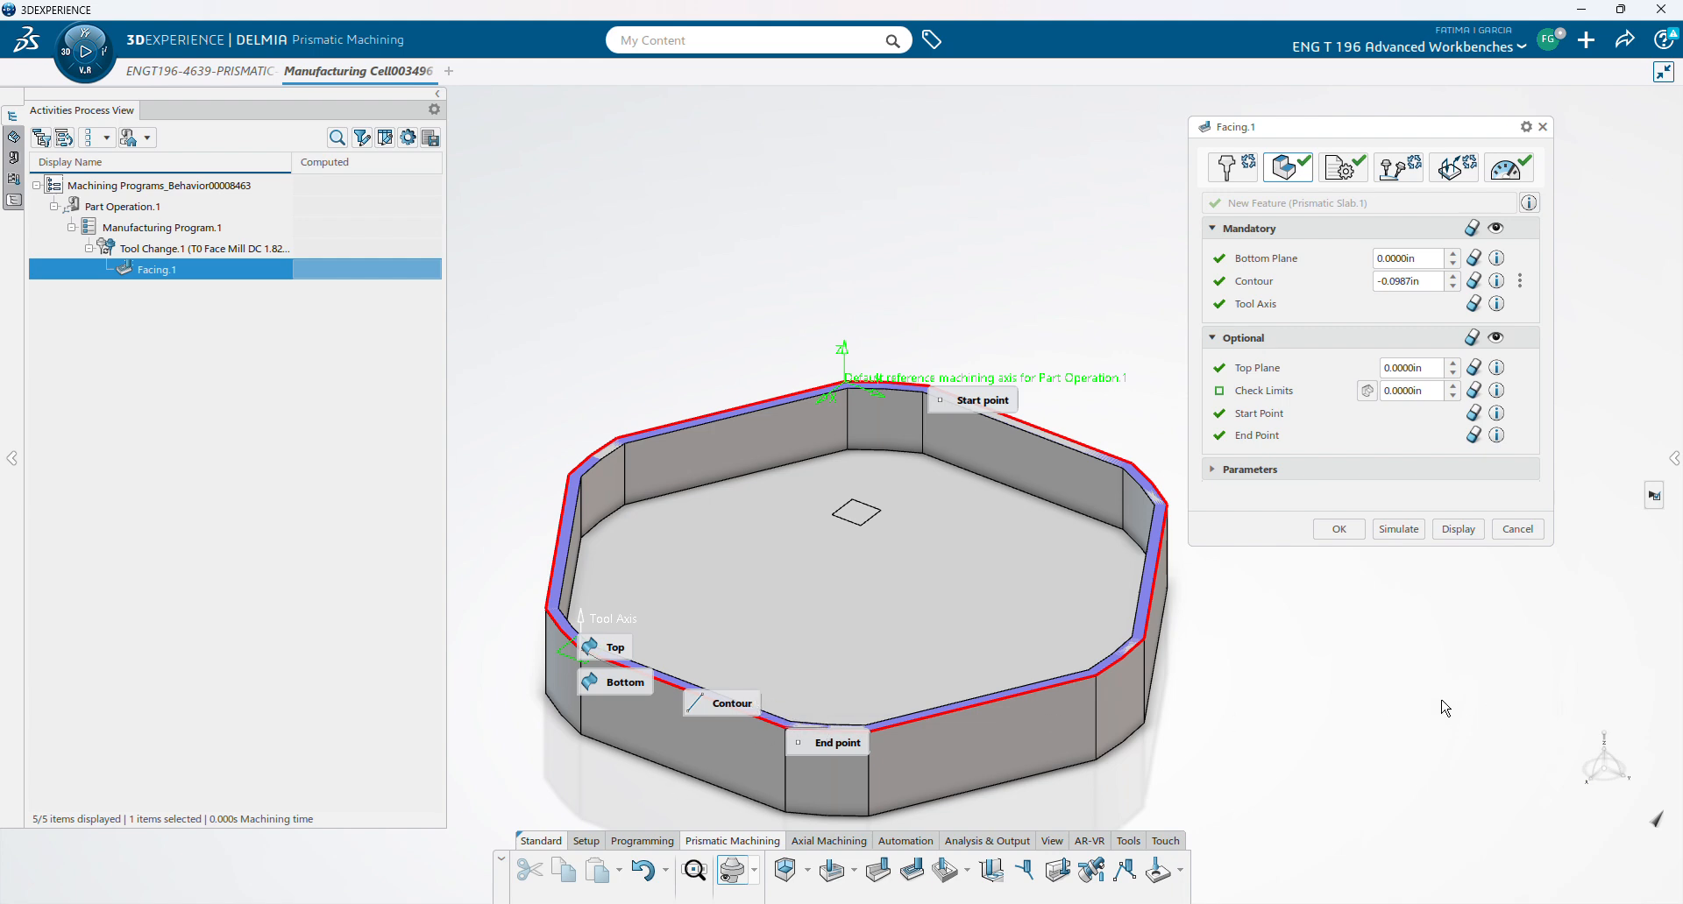
{"action": "left_click", "coordinate": [1398, 530]}
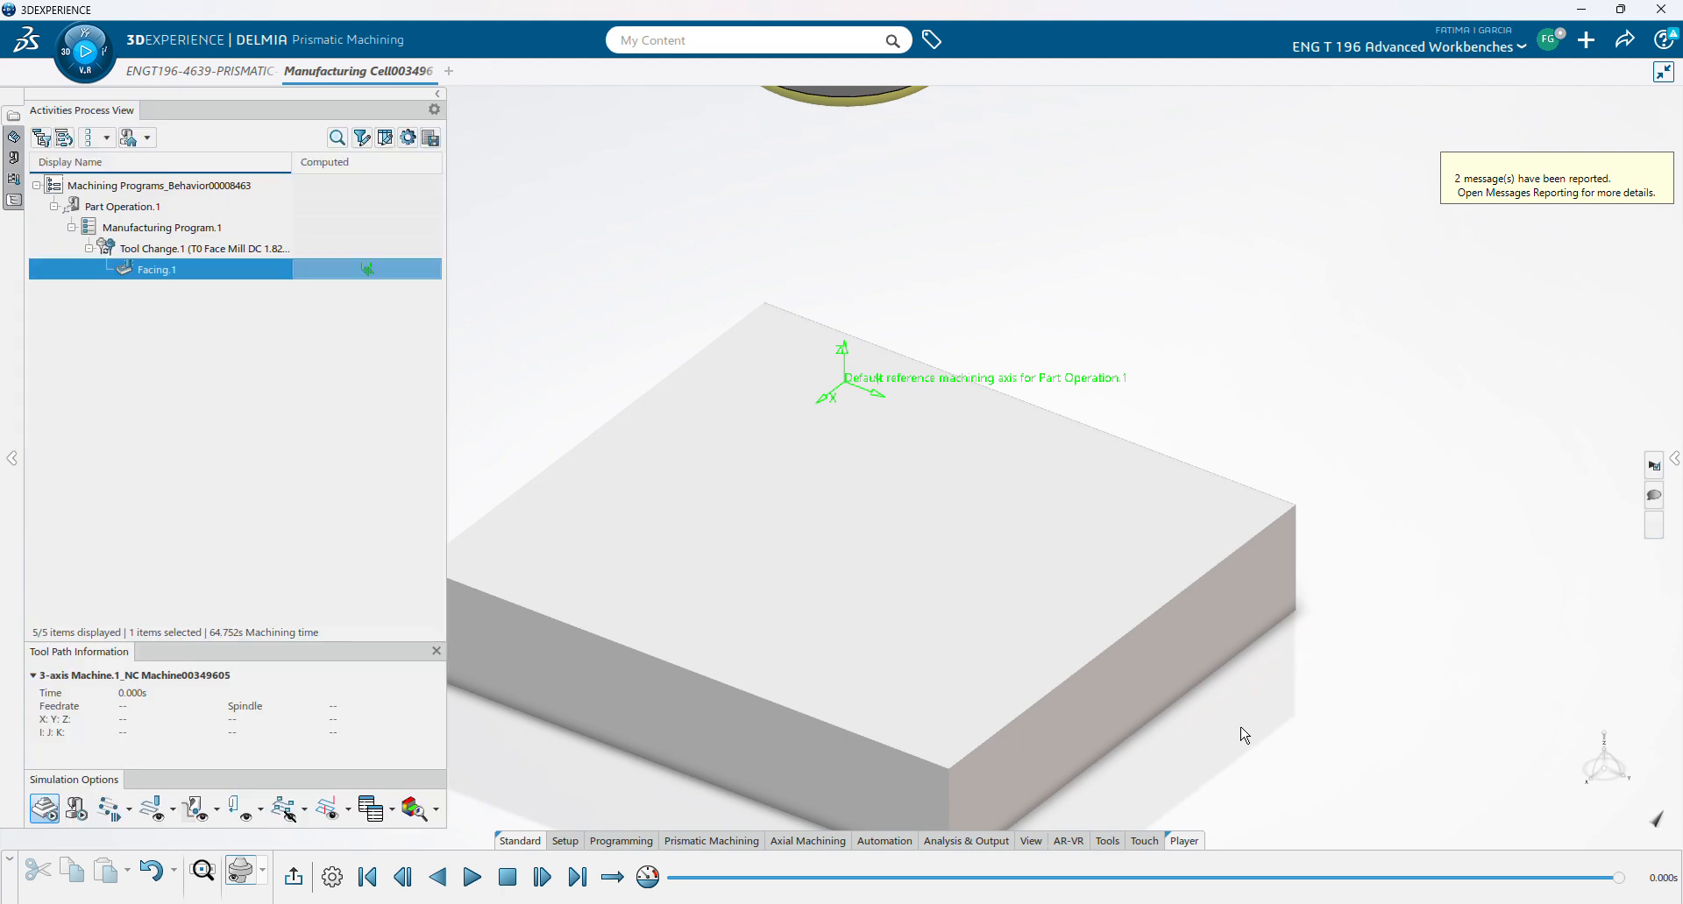
- Play the Facing.1 simulation over the stock block and return to its settings
{"action": "middle_click_drag", "start_coordinate": [1259, 725], "coordinate": [1358, 646]}
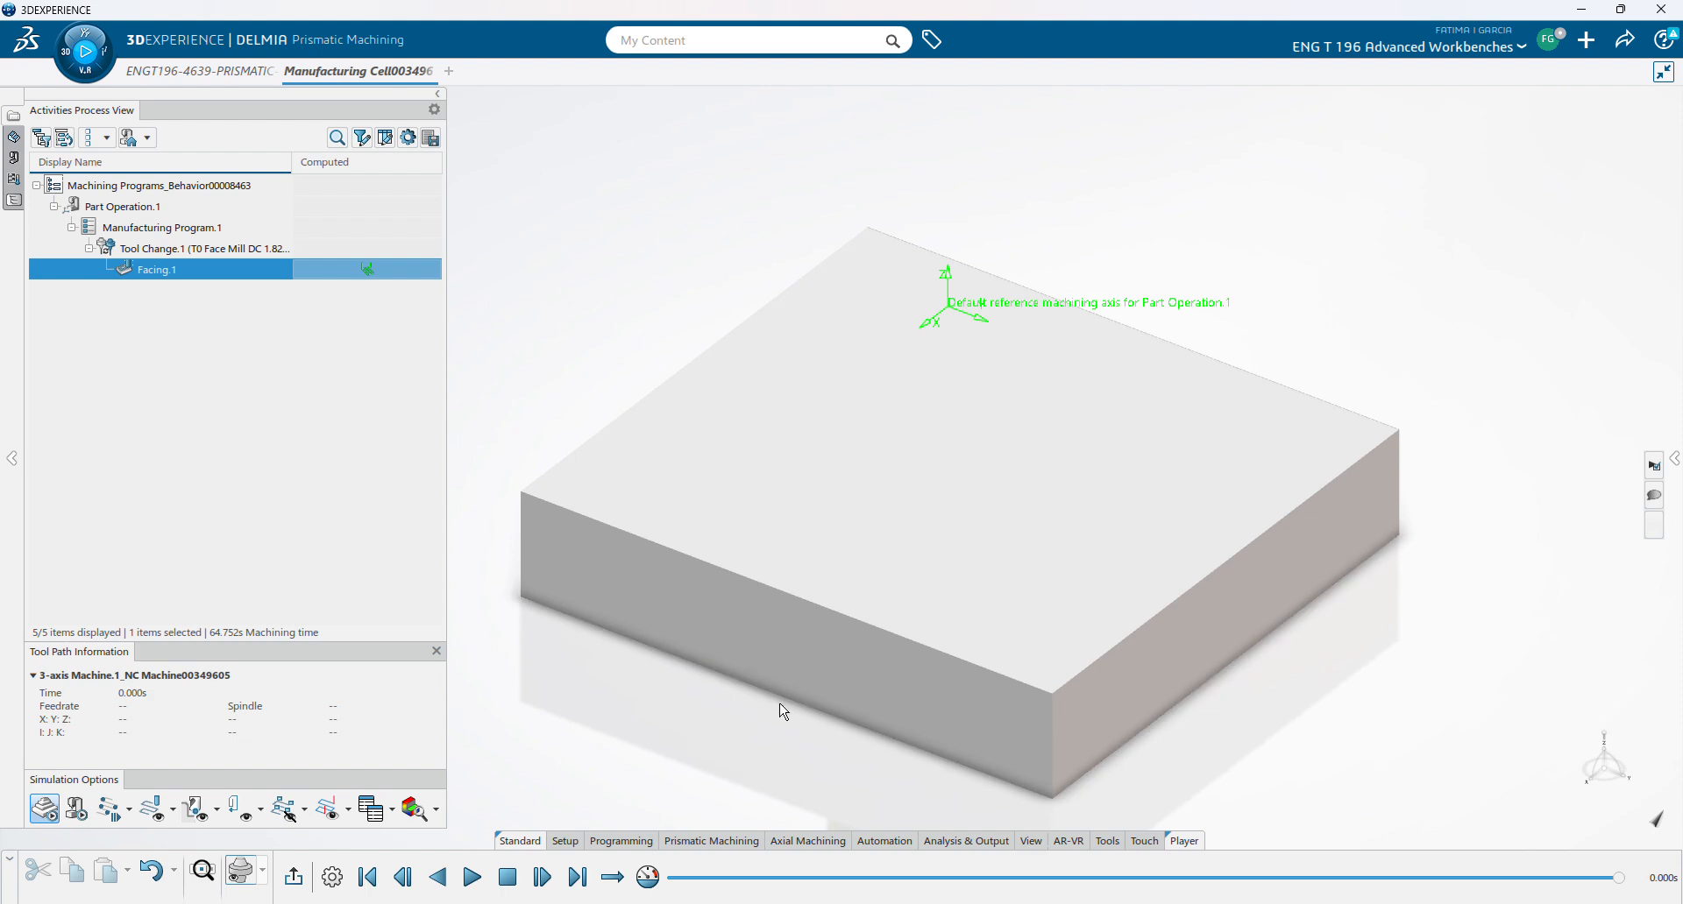
{"action": "left_click", "coordinate": [468, 883]}
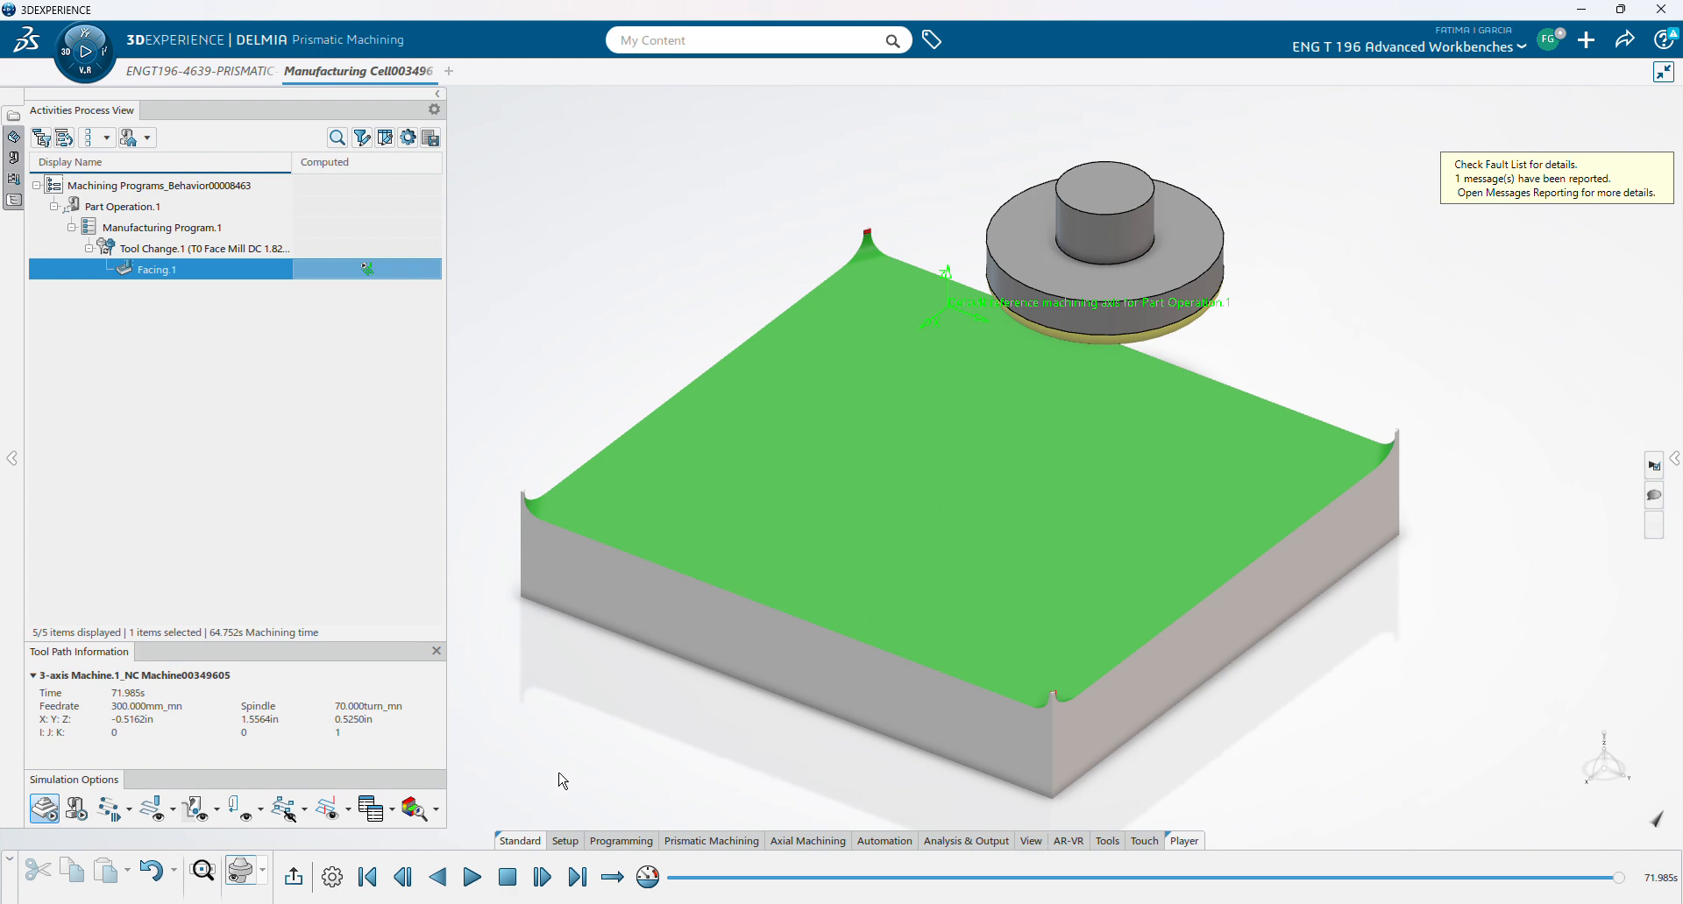
{"action": "left_click", "coordinate": [291, 883]}
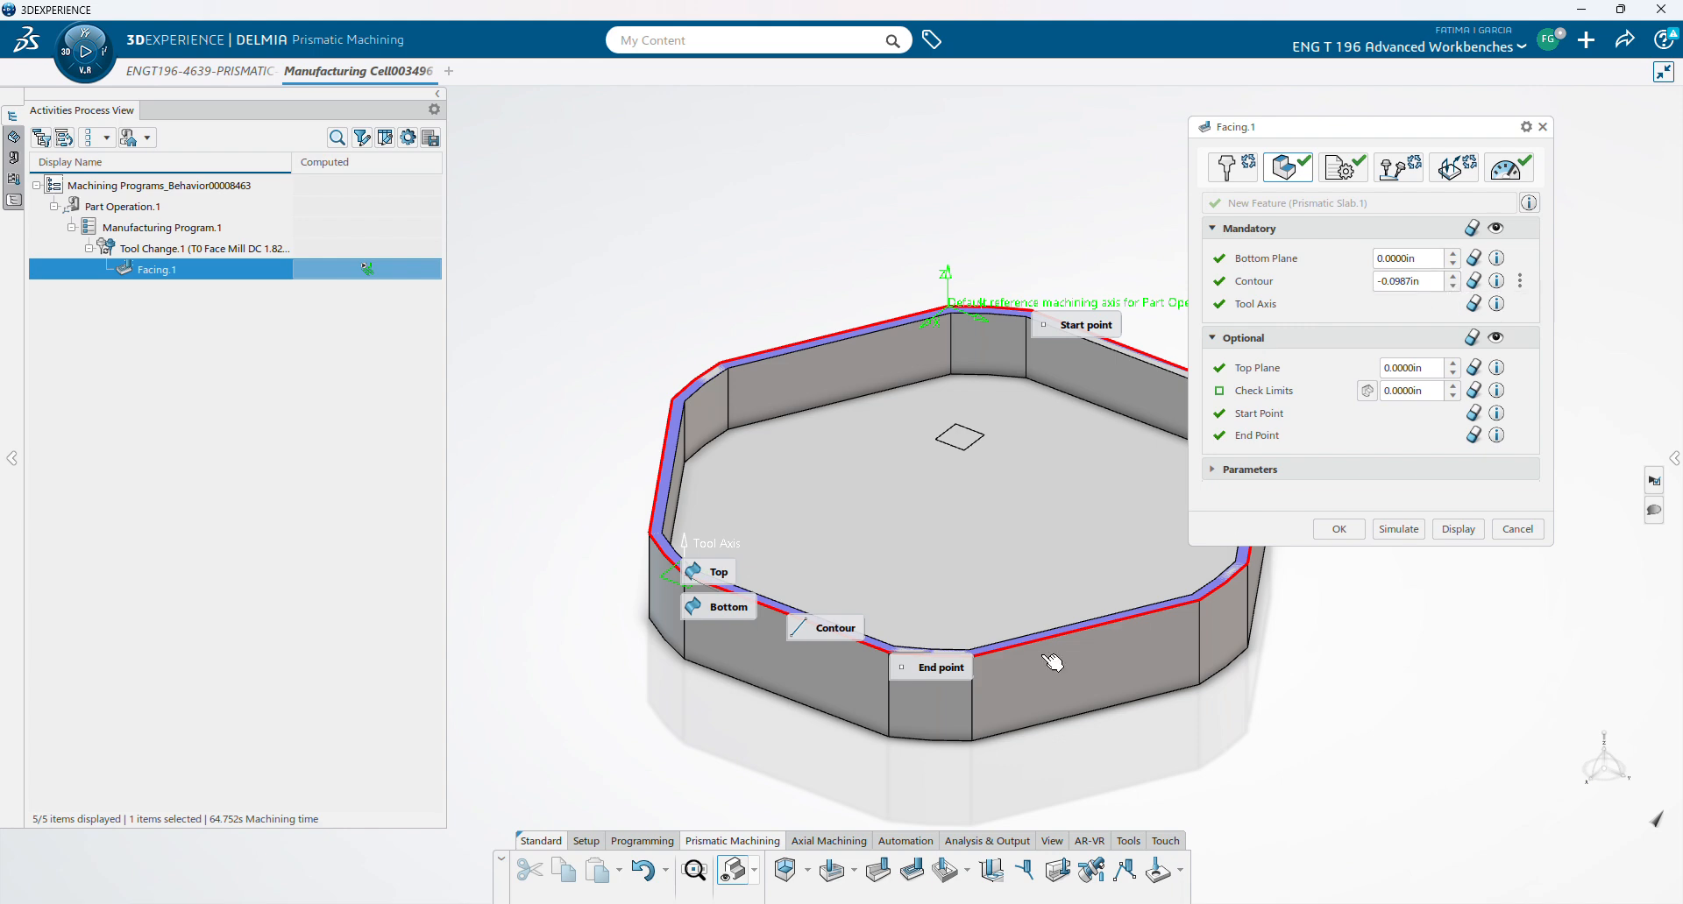
- Recompute and replay the Facing.1 simulation, then exit the player
{"action": "mouse_move", "coordinate": [835, 639]}
{"action": "left_click", "coordinate": [1398, 530]}
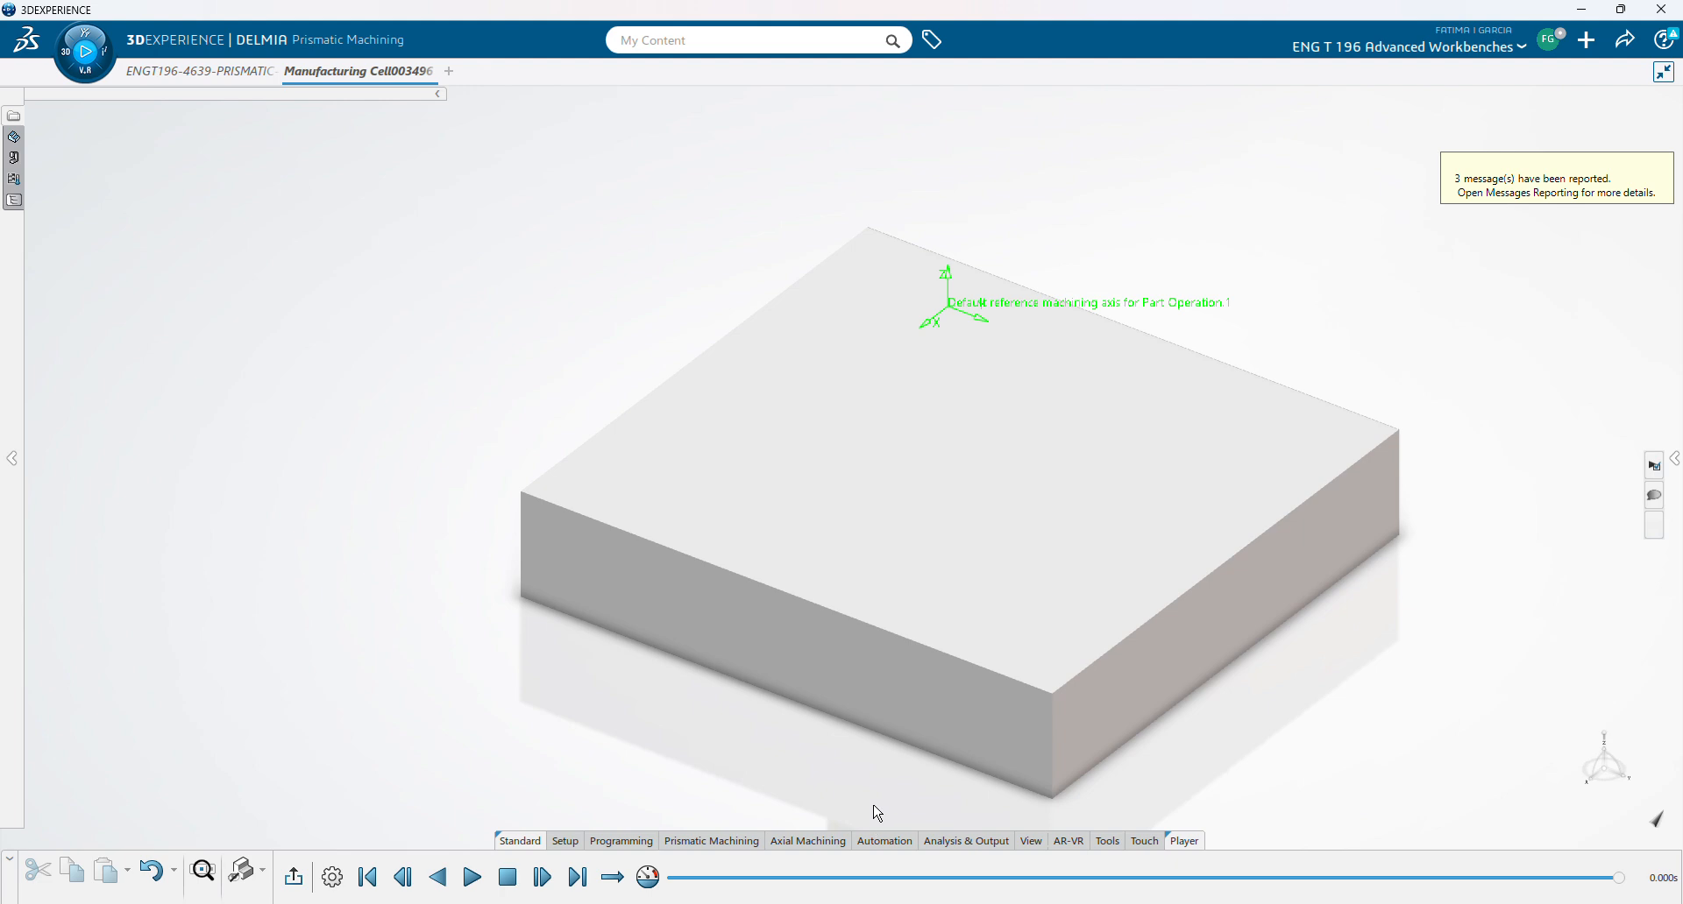
{"action": "left_click", "coordinate": [472, 884]}
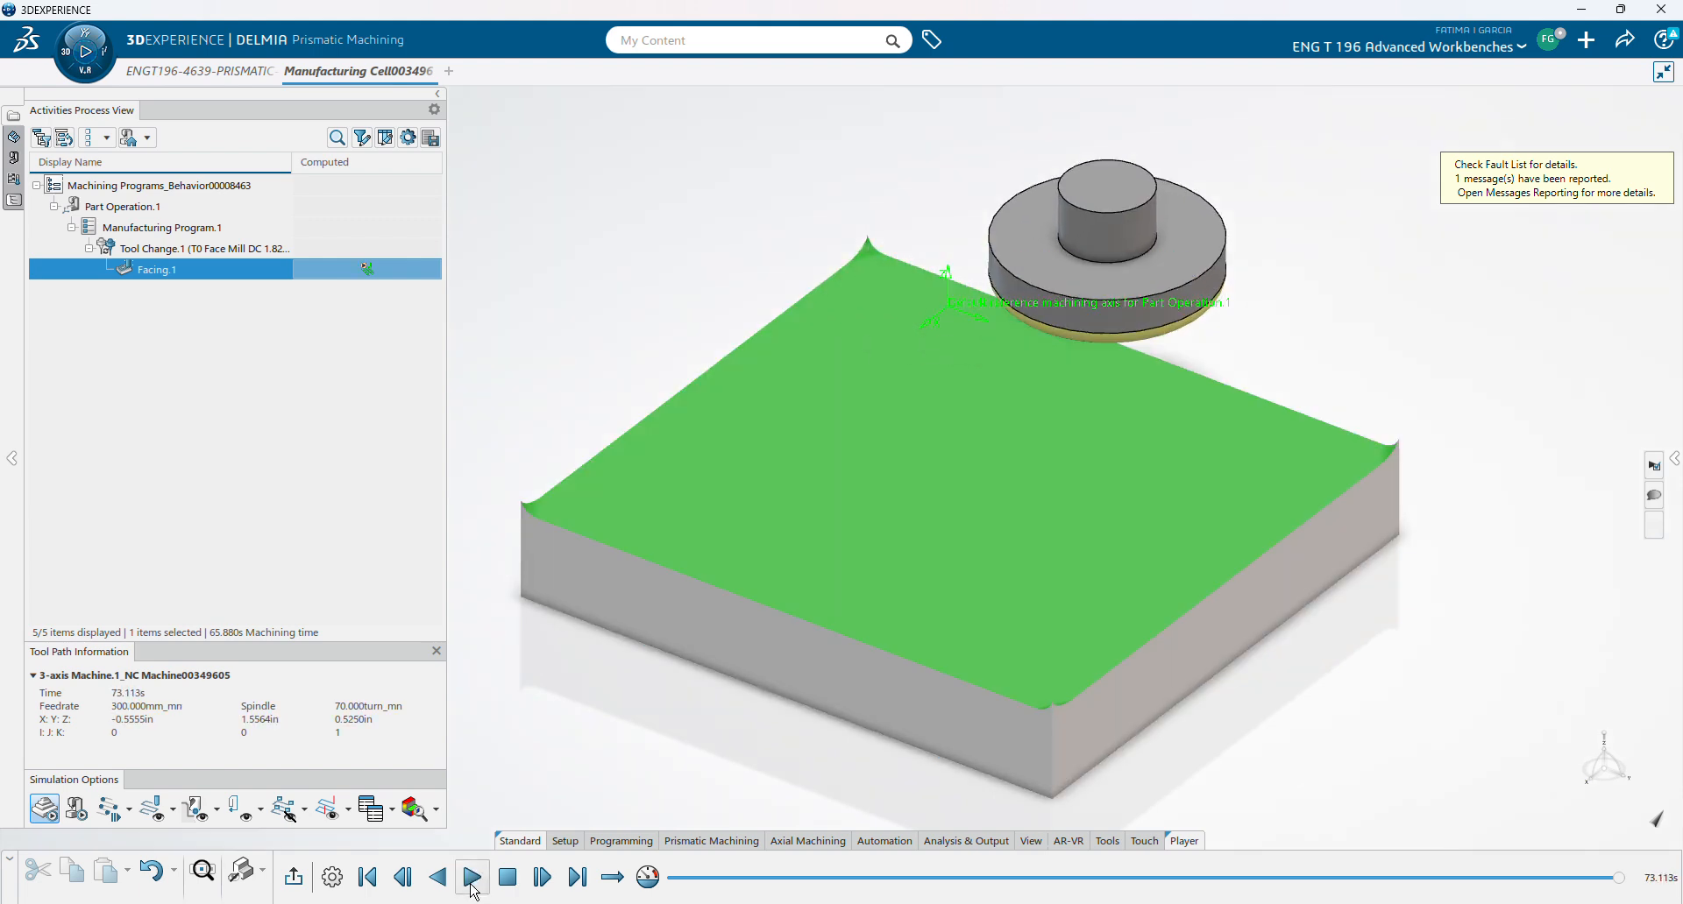
{"action": "left_click", "coordinate": [293, 876]}
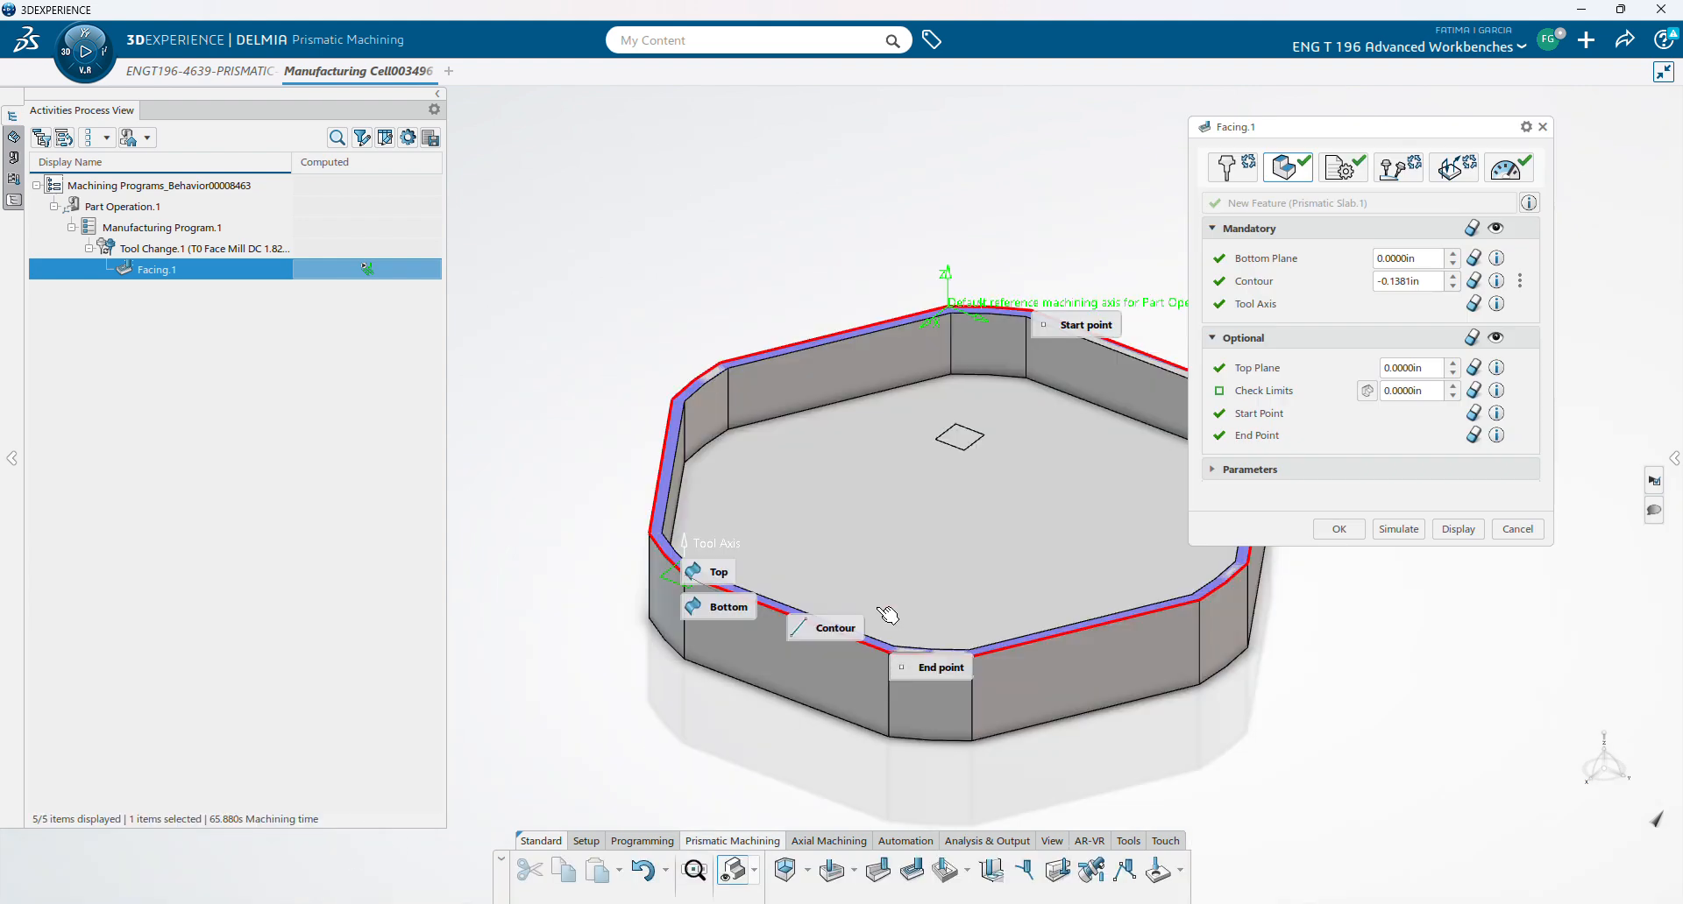
- Re-simulate Facing.1 with the Contour offset at -0.1774in and return to its settings
{"action": "mouse_move", "coordinate": [828, 636]}
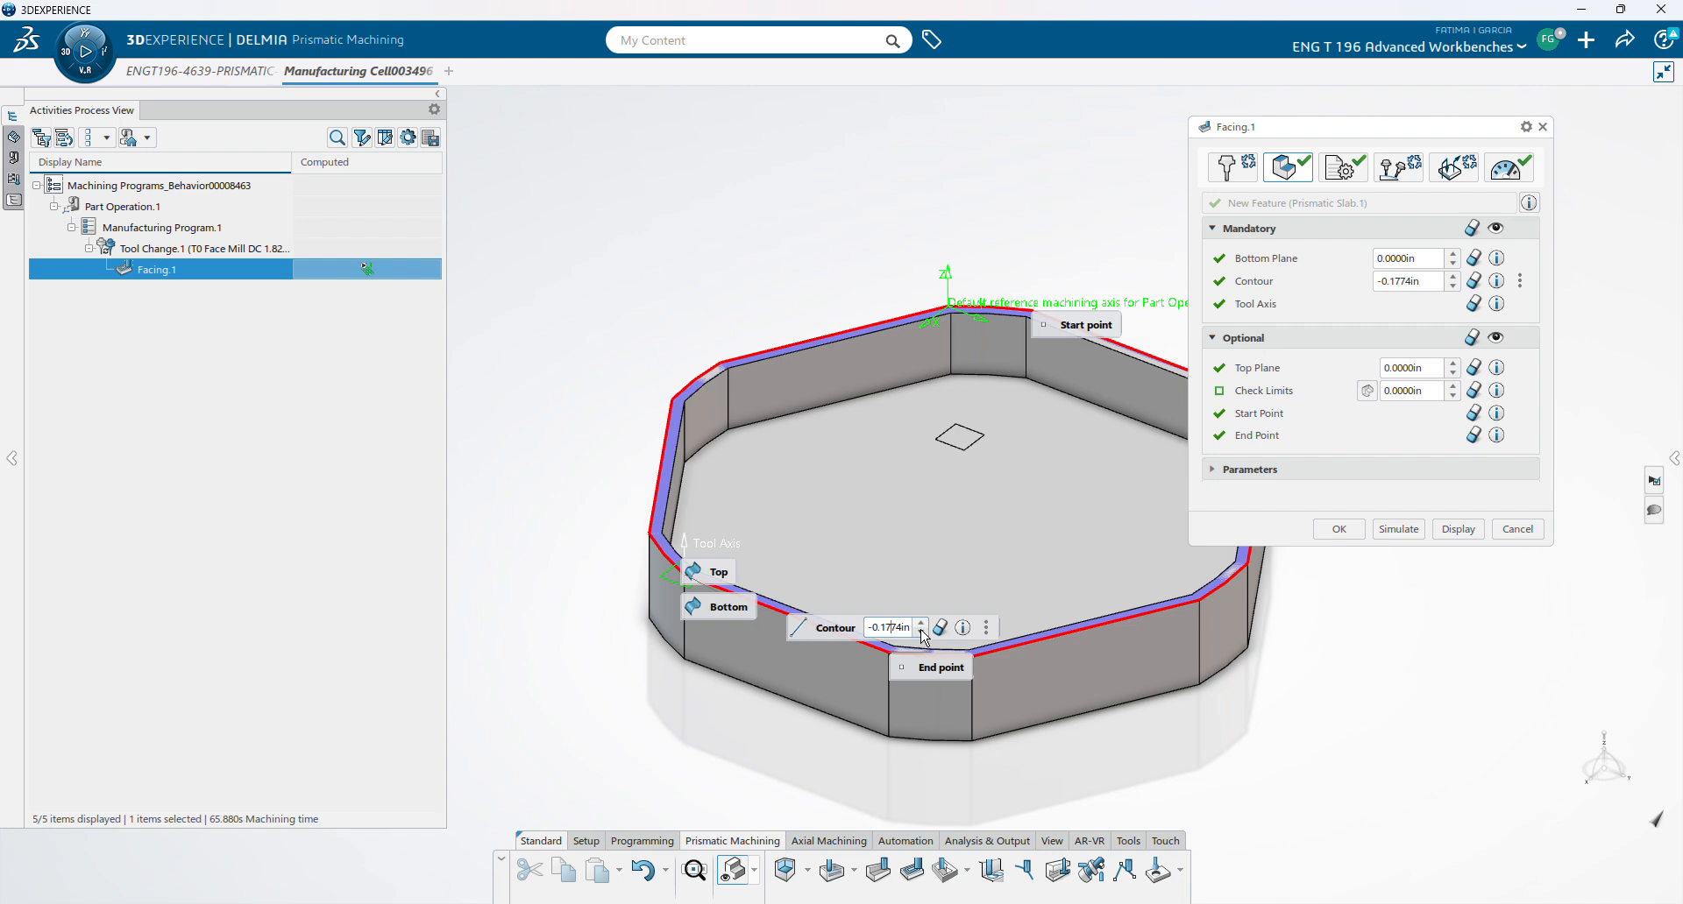
{"action": "left_click", "coordinate": [1398, 529]}
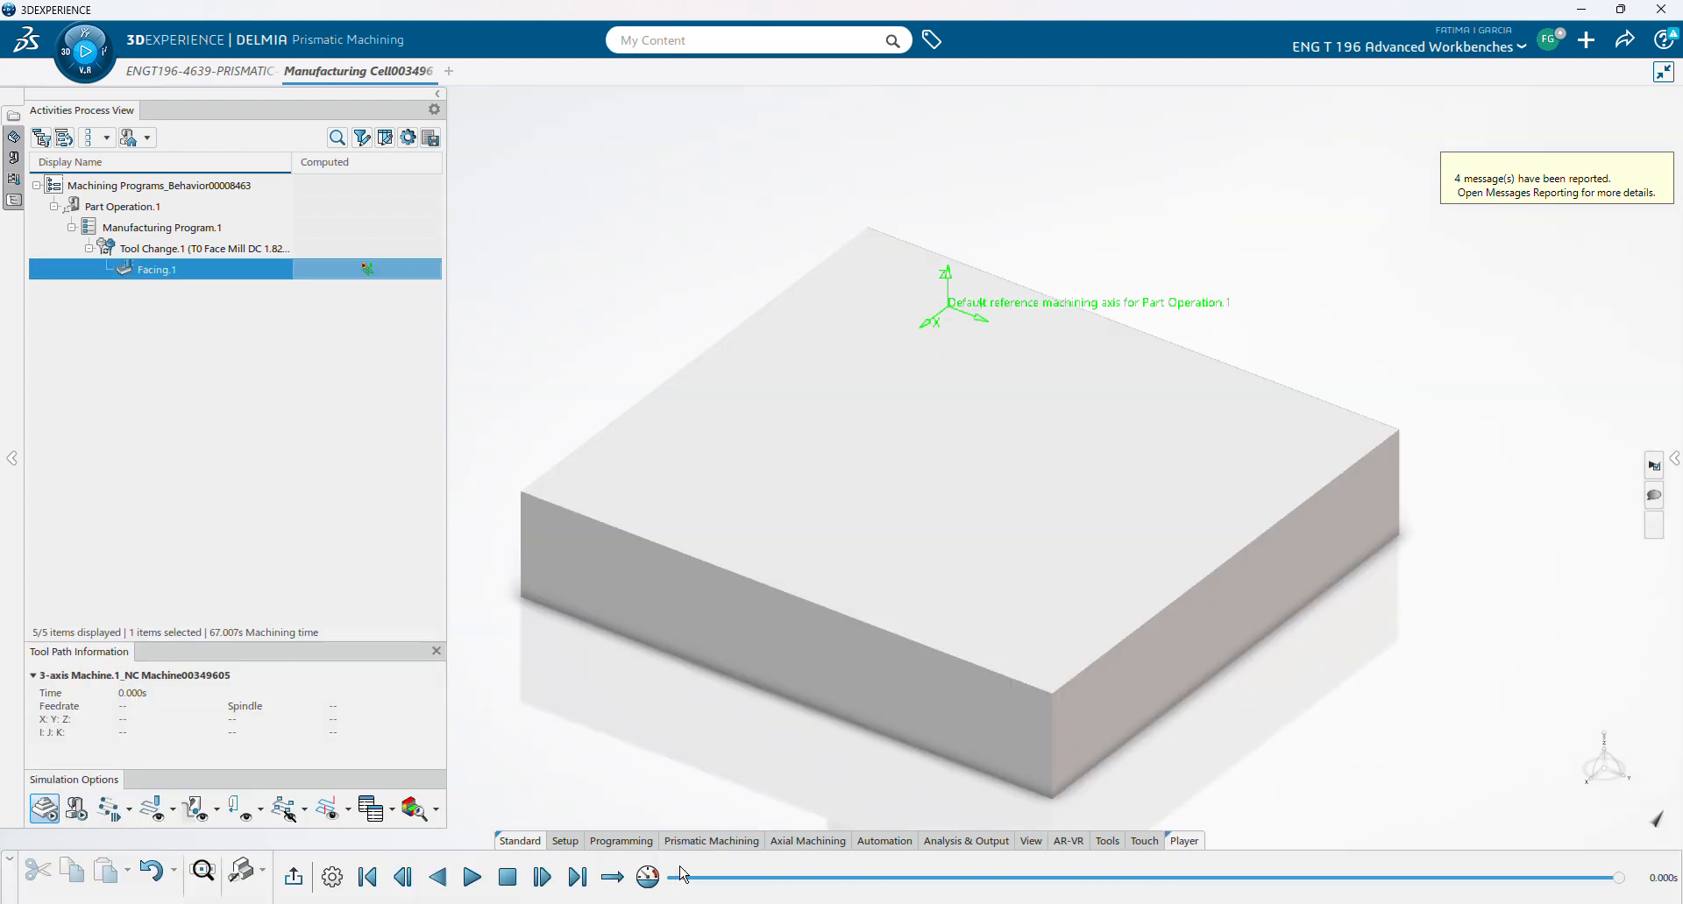
{"action": "left_click", "coordinate": [479, 883]}
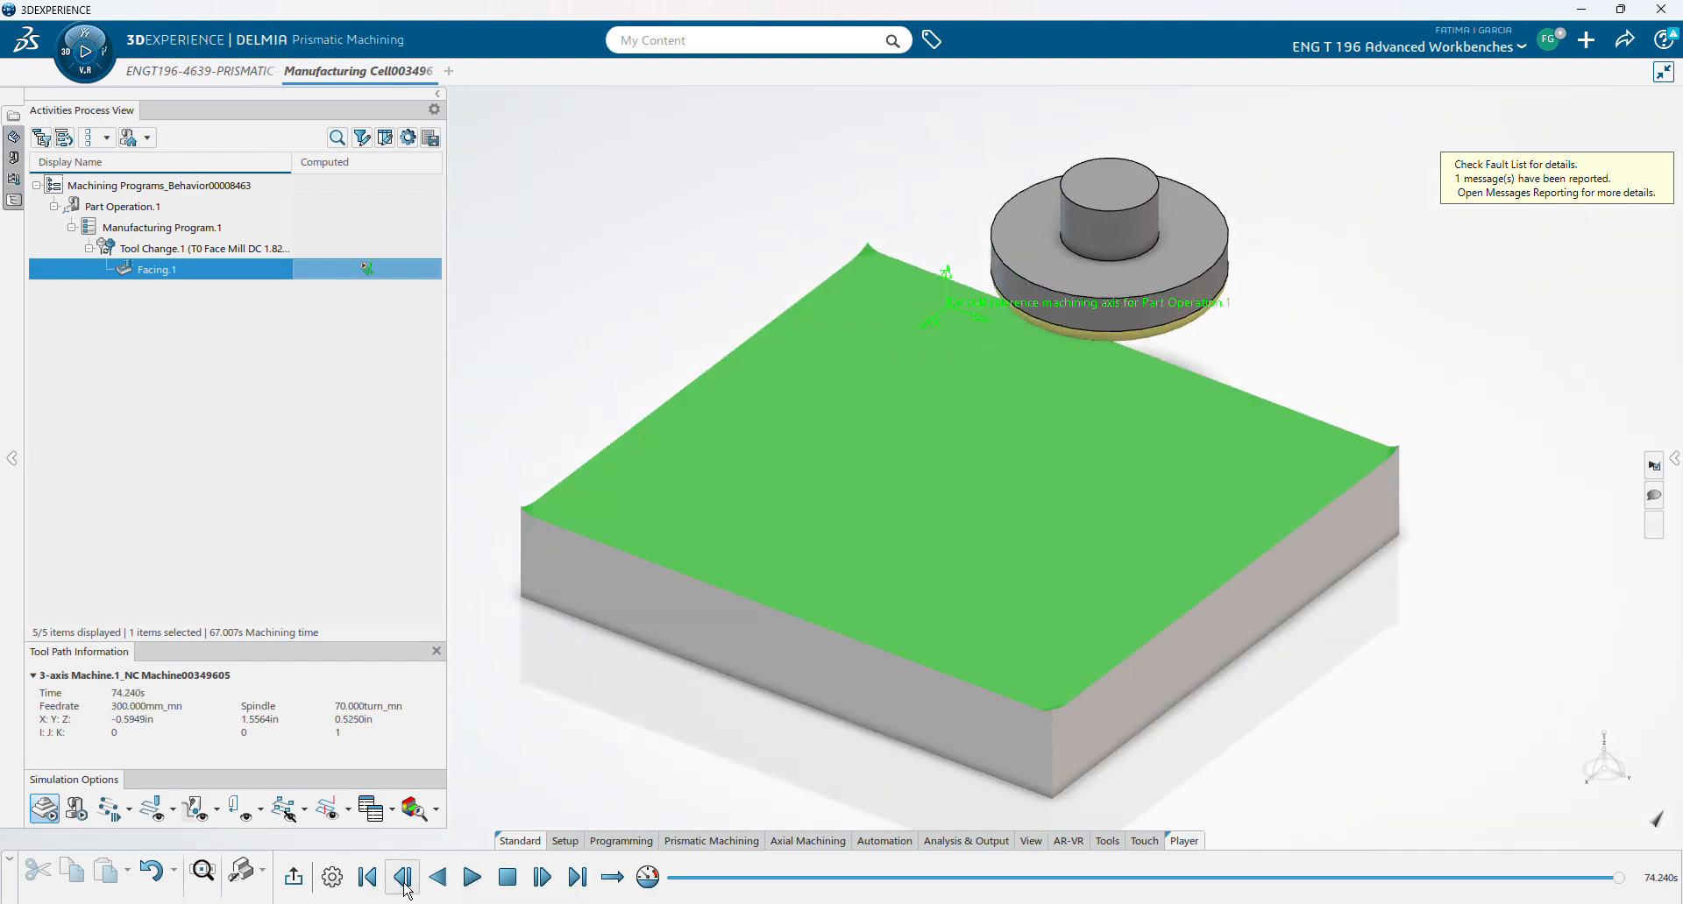
{"action": "left_click", "coordinate": [294, 877]}
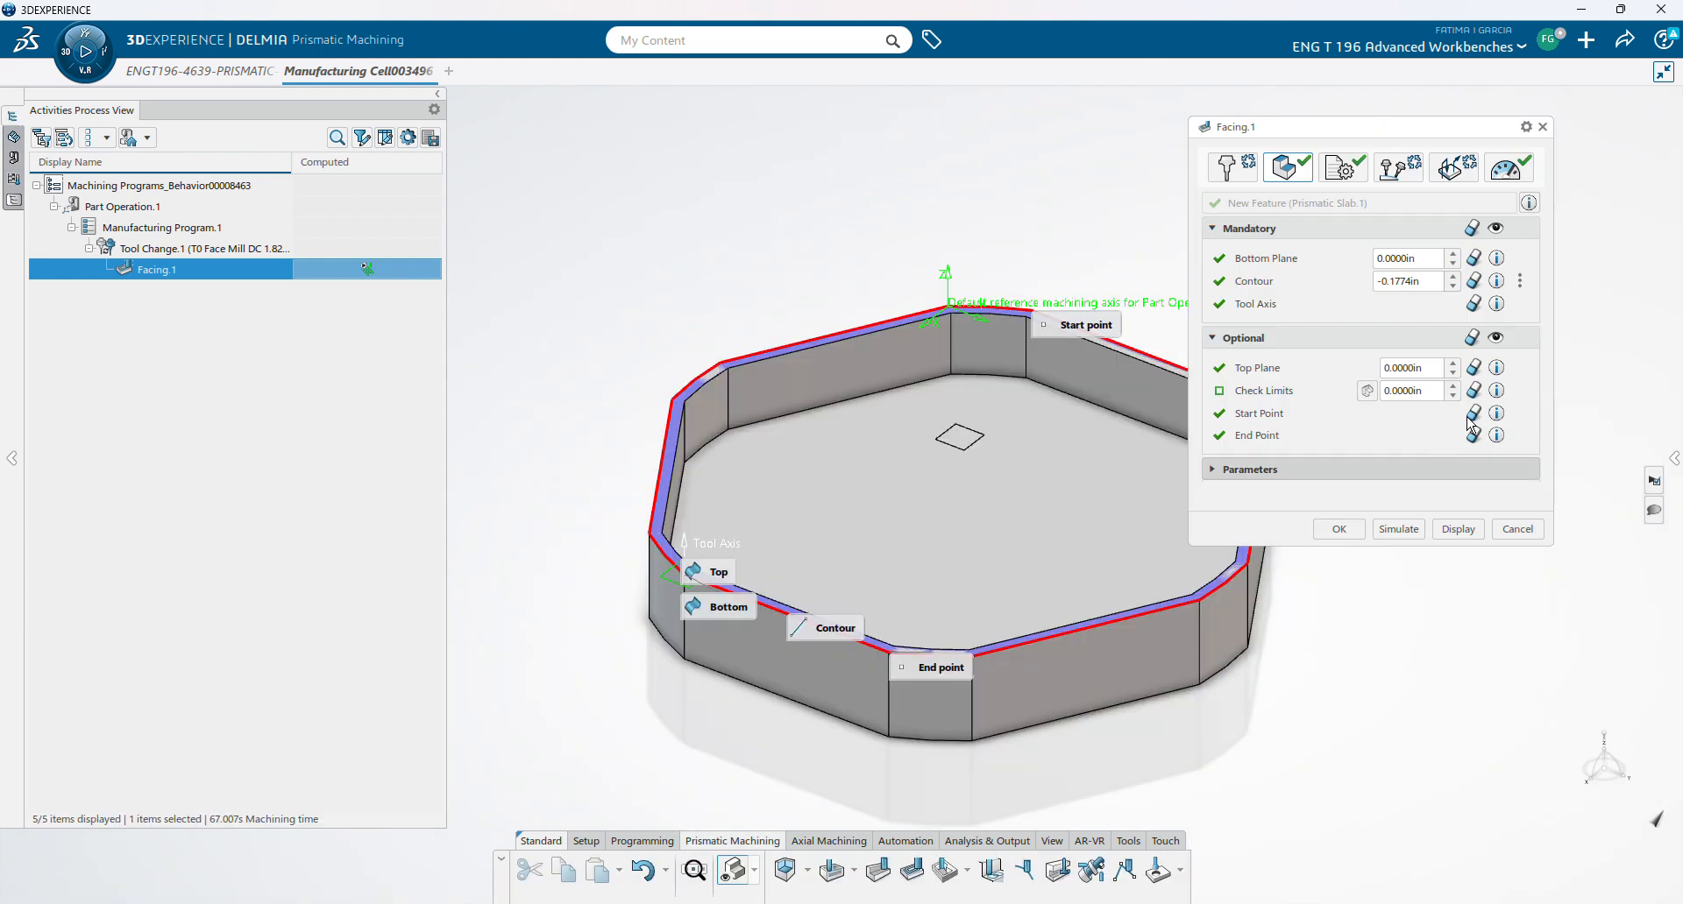
- Set Facing.1's Contour offset to -0.2956in
{"action": "left_click", "coordinate": [1452, 286]}
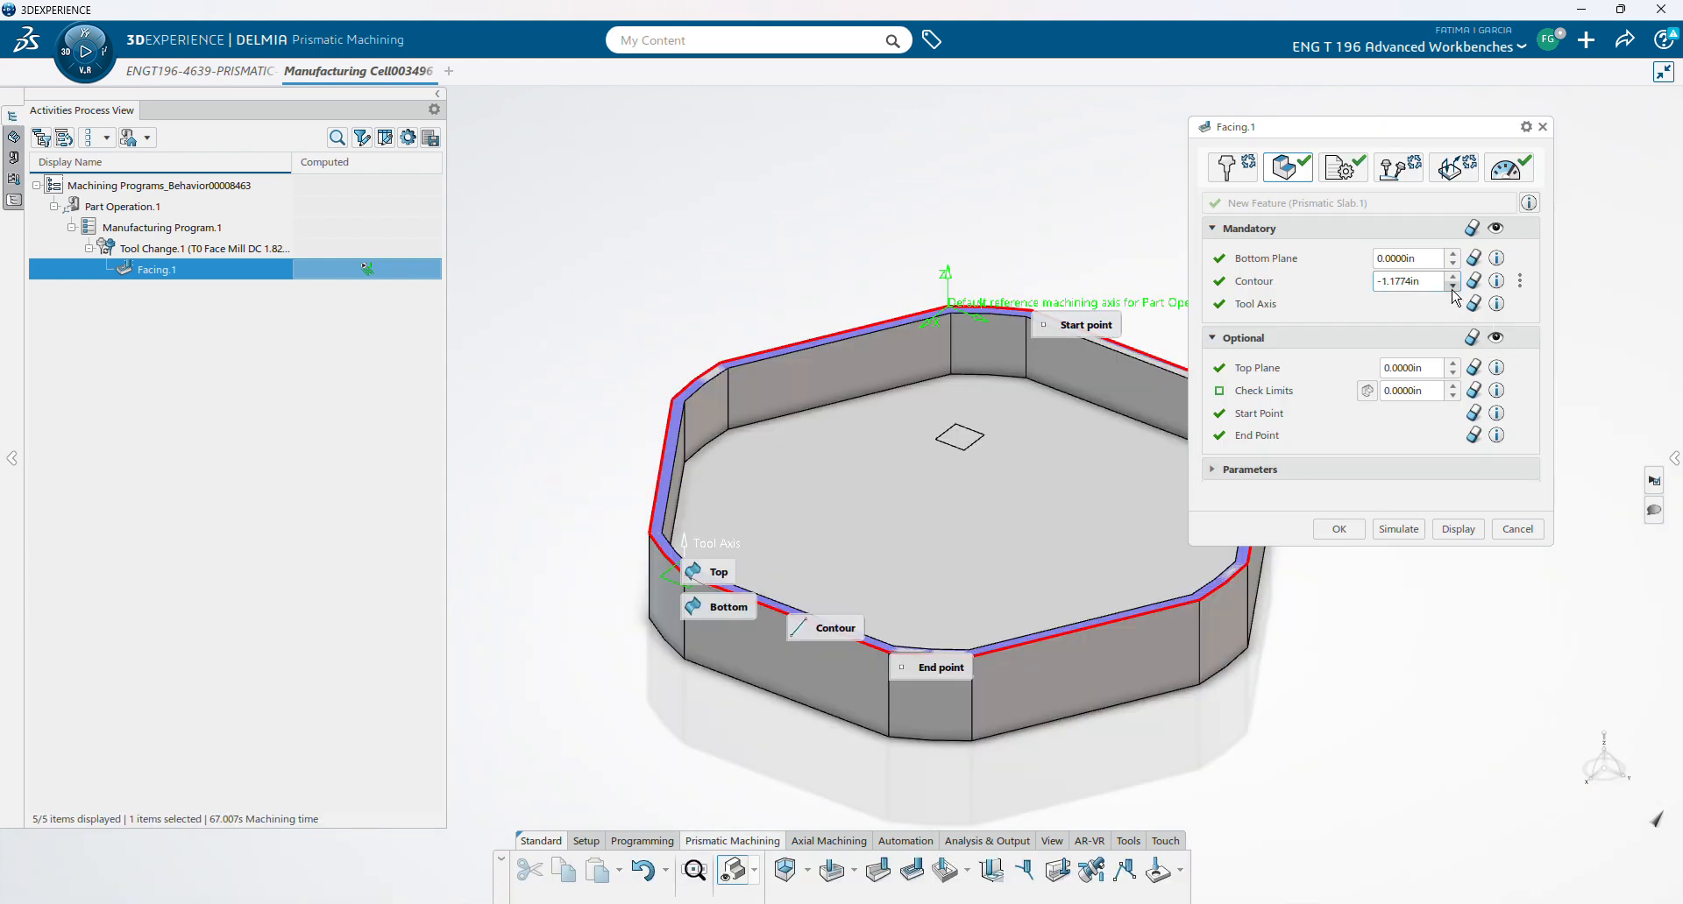
{"action": "left_click", "coordinate": [1452, 276]}
{"action": "left_click", "coordinate": [843, 628]}
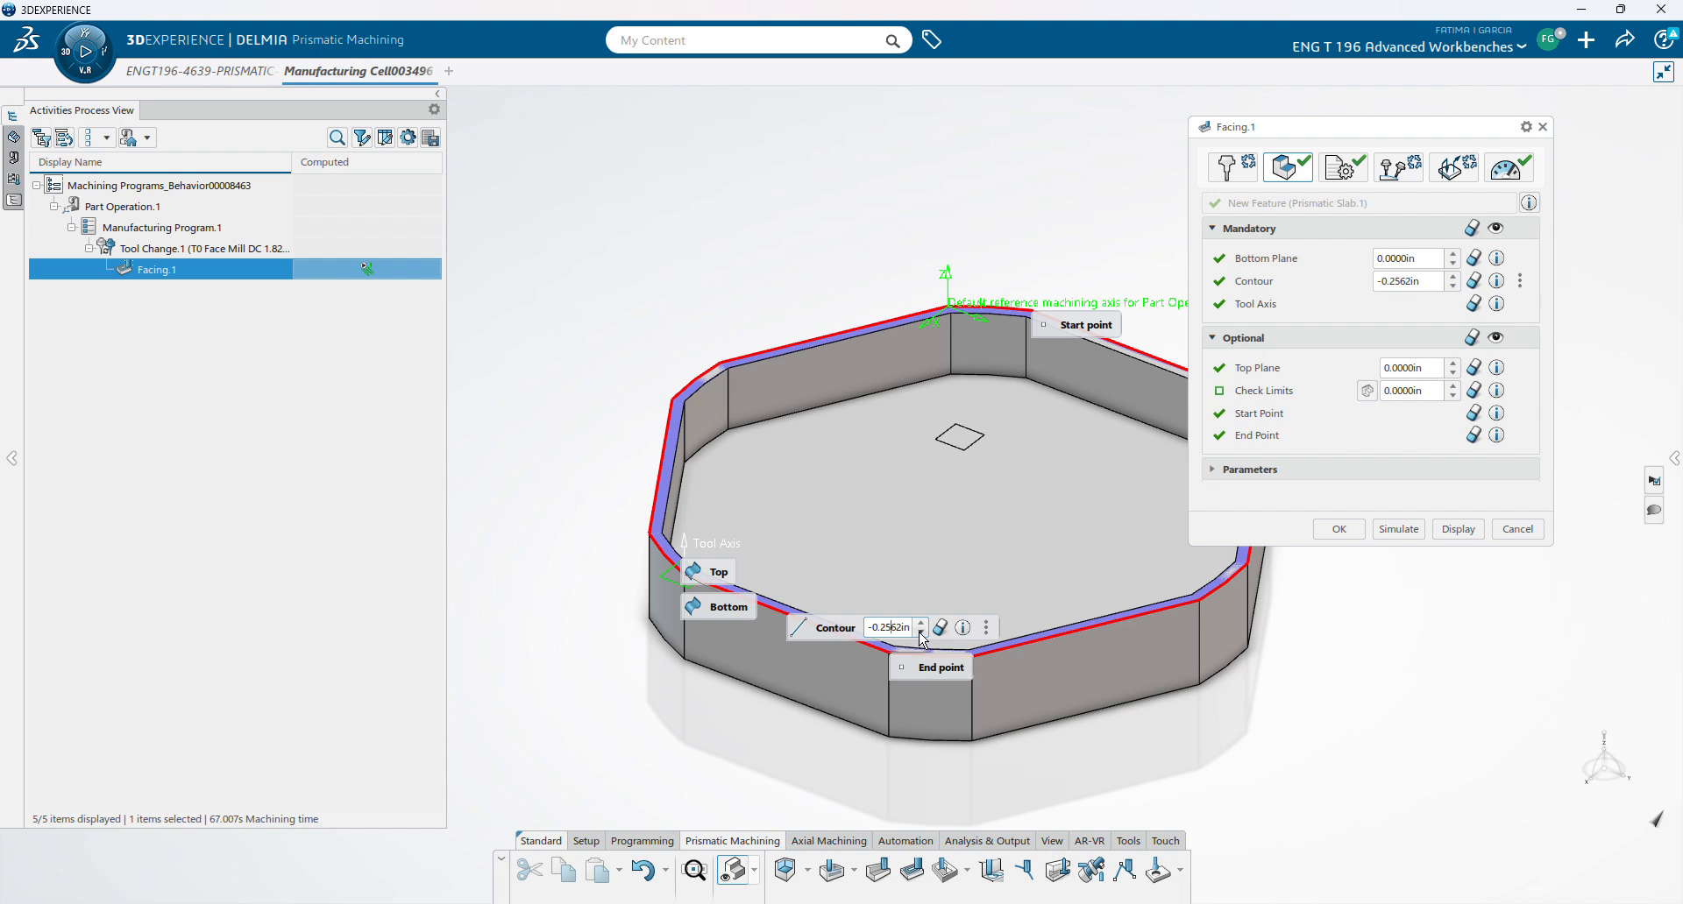
- Recompute and play the facing simulation to confirm the full stock top is faced, then exit
{"action": "left_click", "coordinate": [1399, 530]}
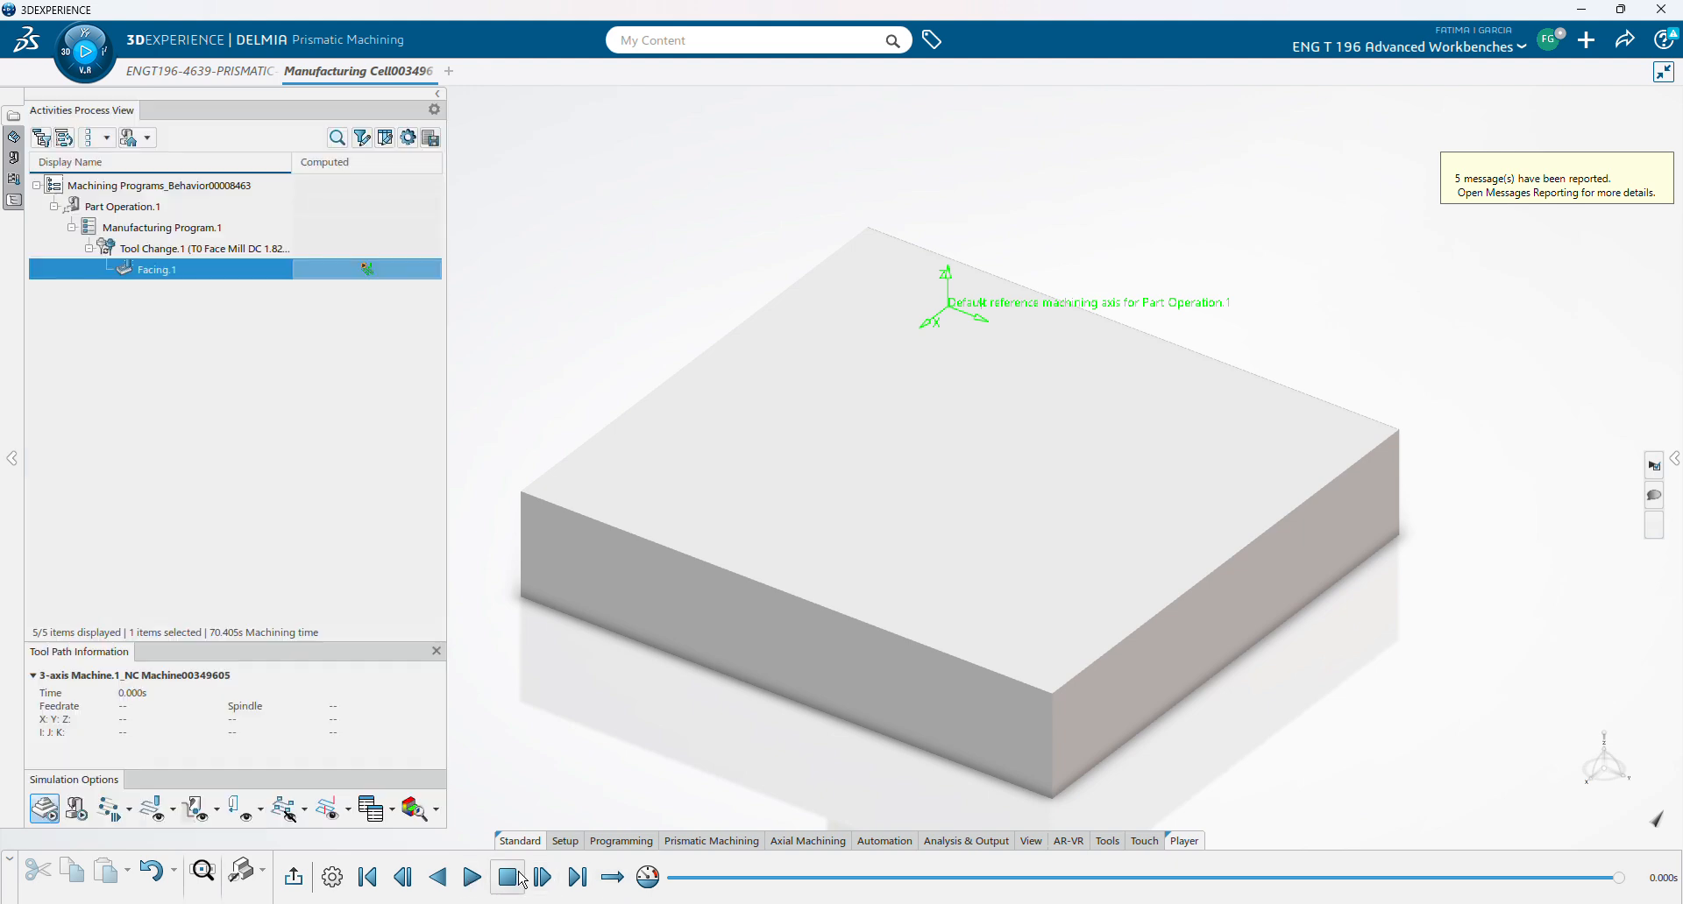
{"action": "left_click", "coordinate": [473, 879]}
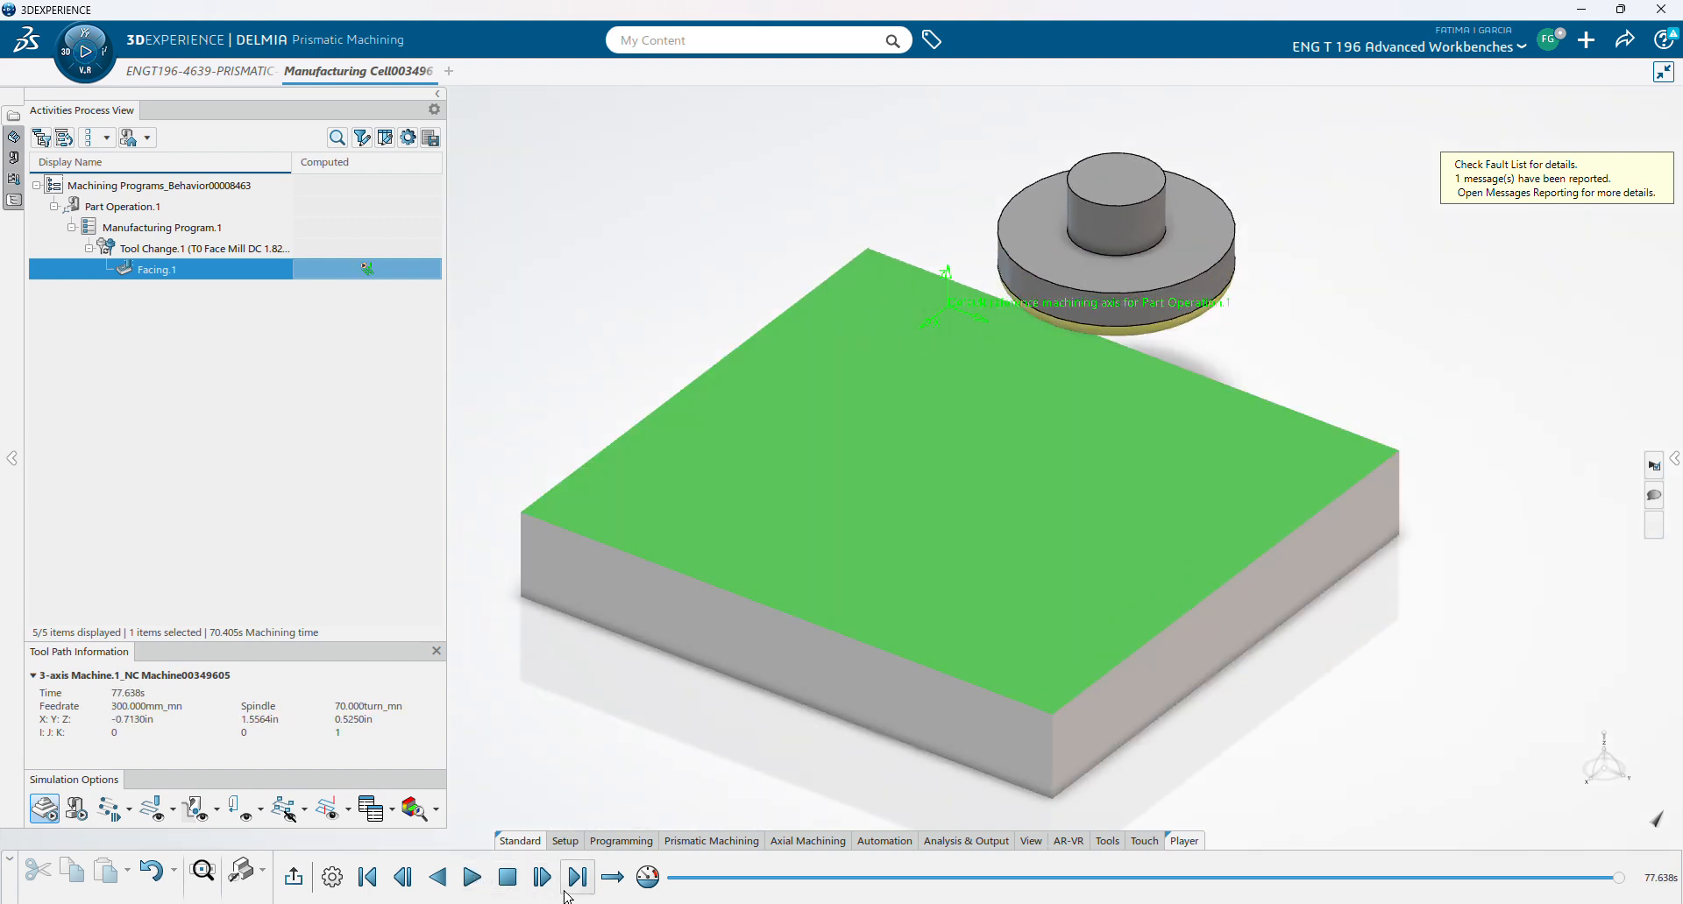
{"action": "left_click", "coordinate": [296, 888]}
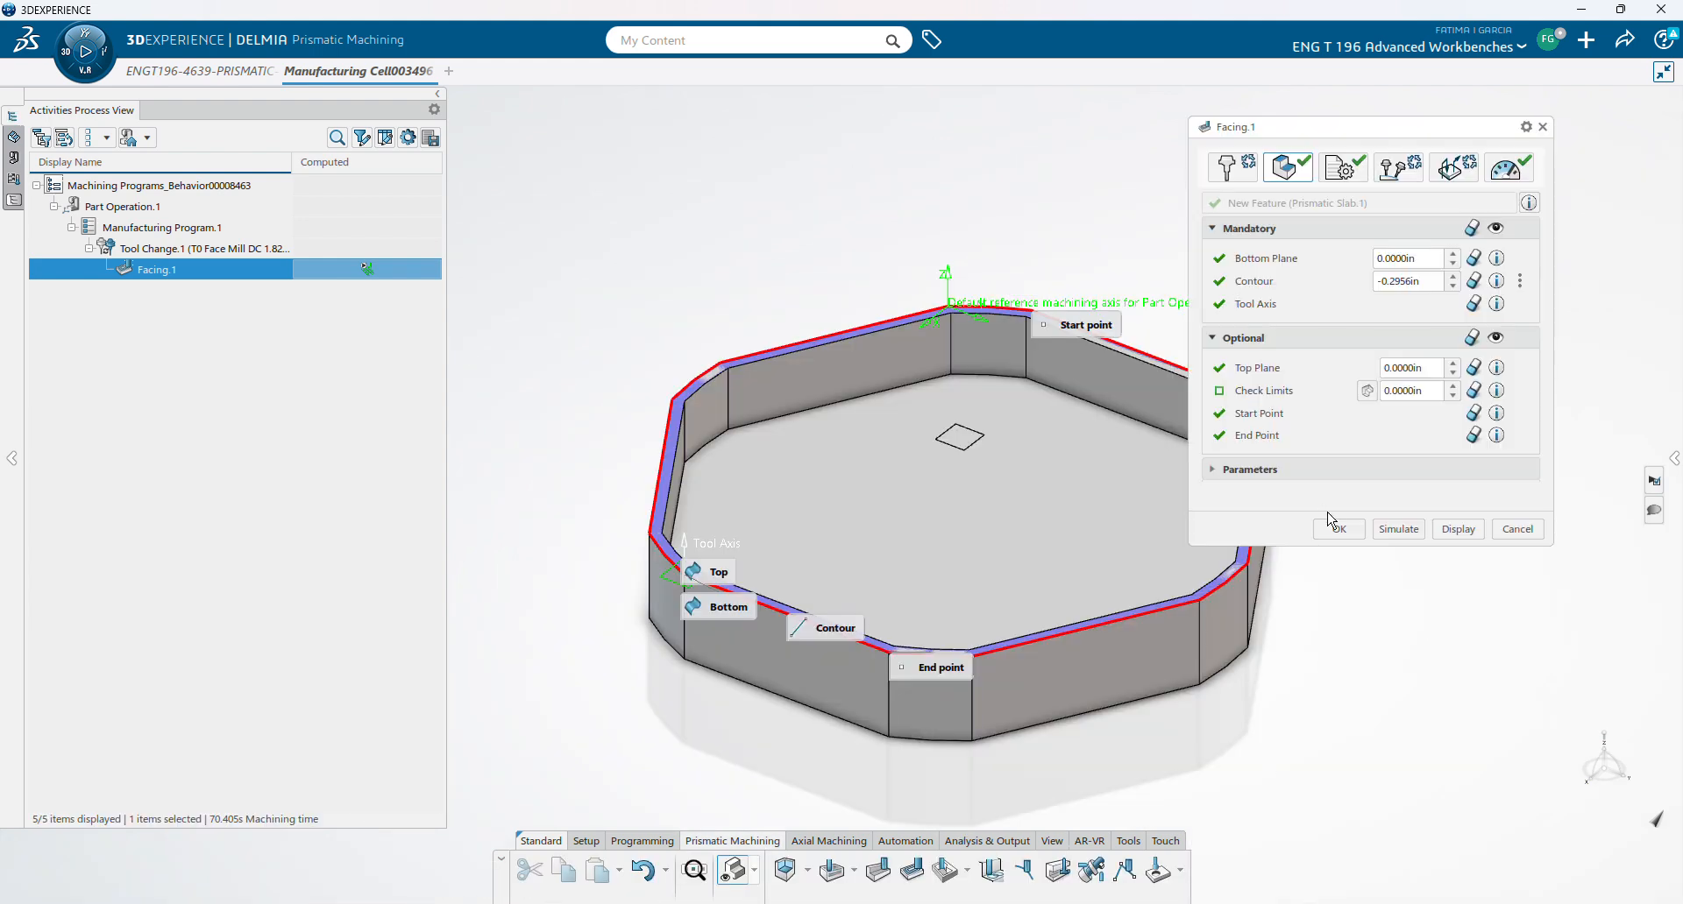
- Accept Facing.1 and add a Pocketing operation to Manufacturing Program.1
{"action": "left_click", "coordinate": [1338, 529]}
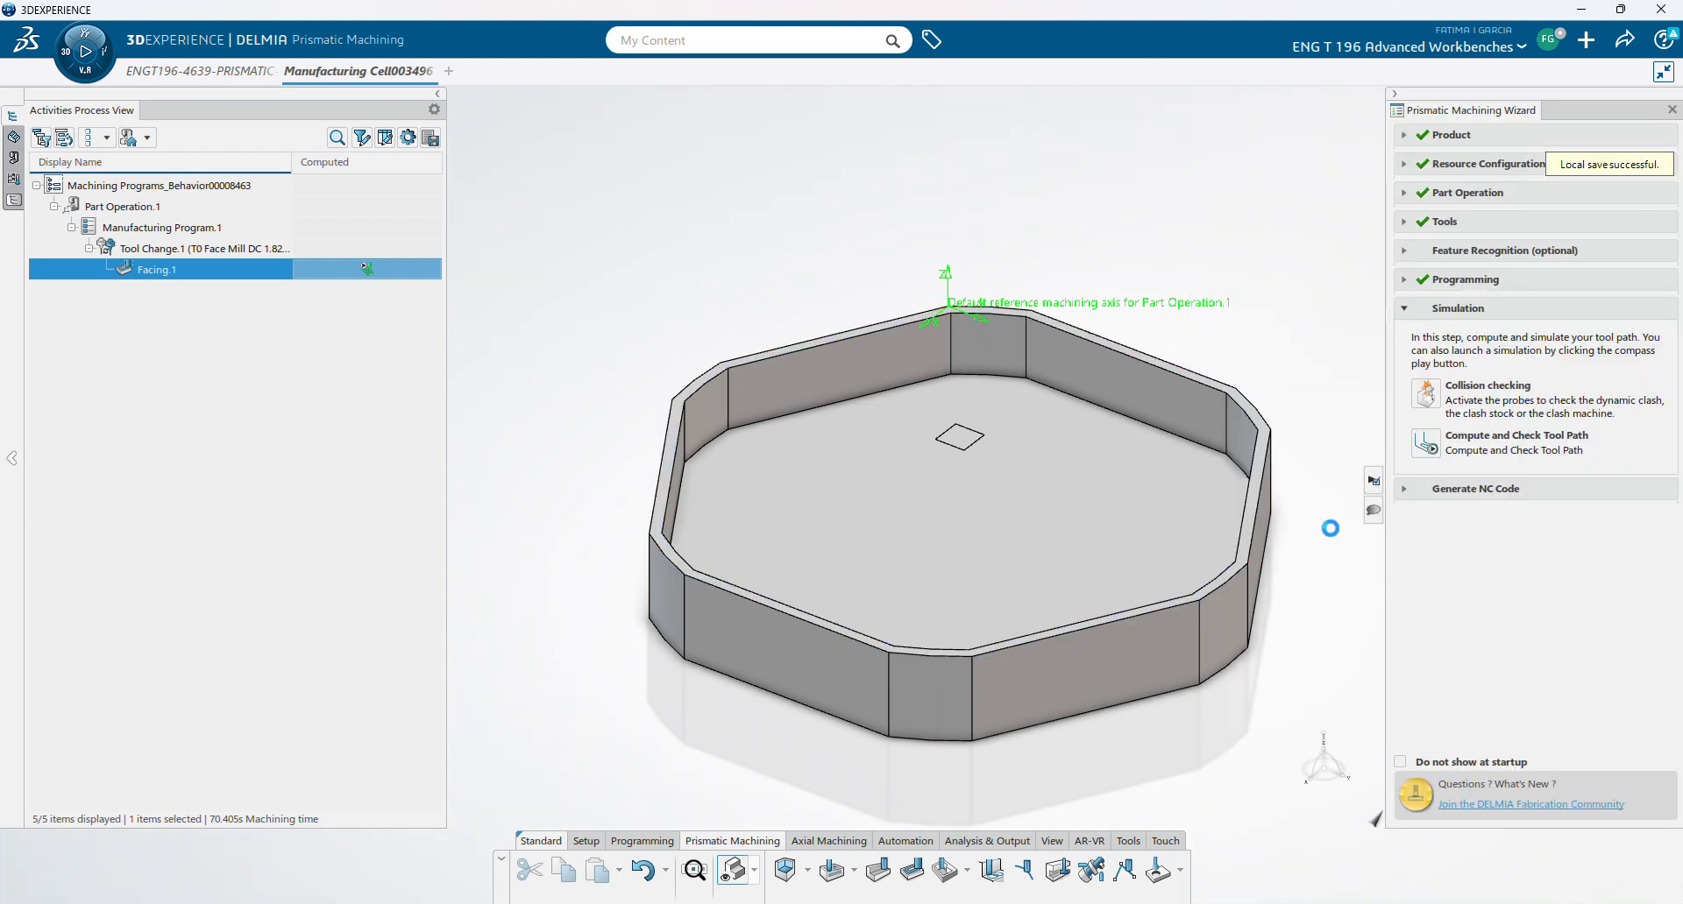
{"action": "left_click", "coordinate": [1455, 280]}
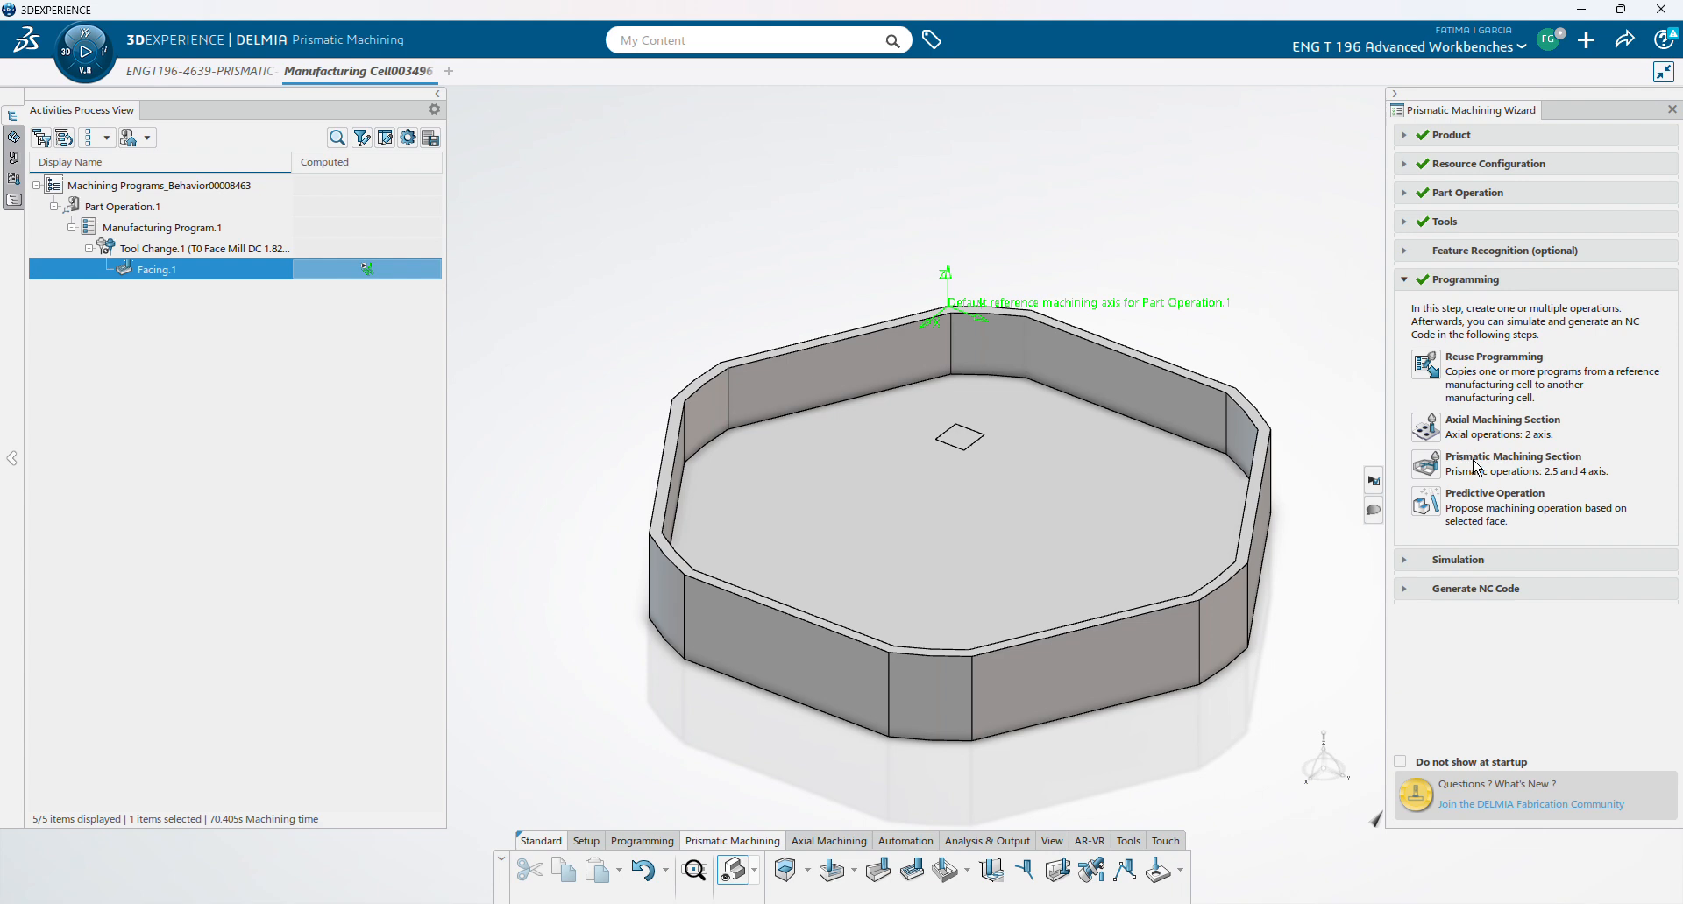
{"action": "left_click", "coordinate": [182, 230]}
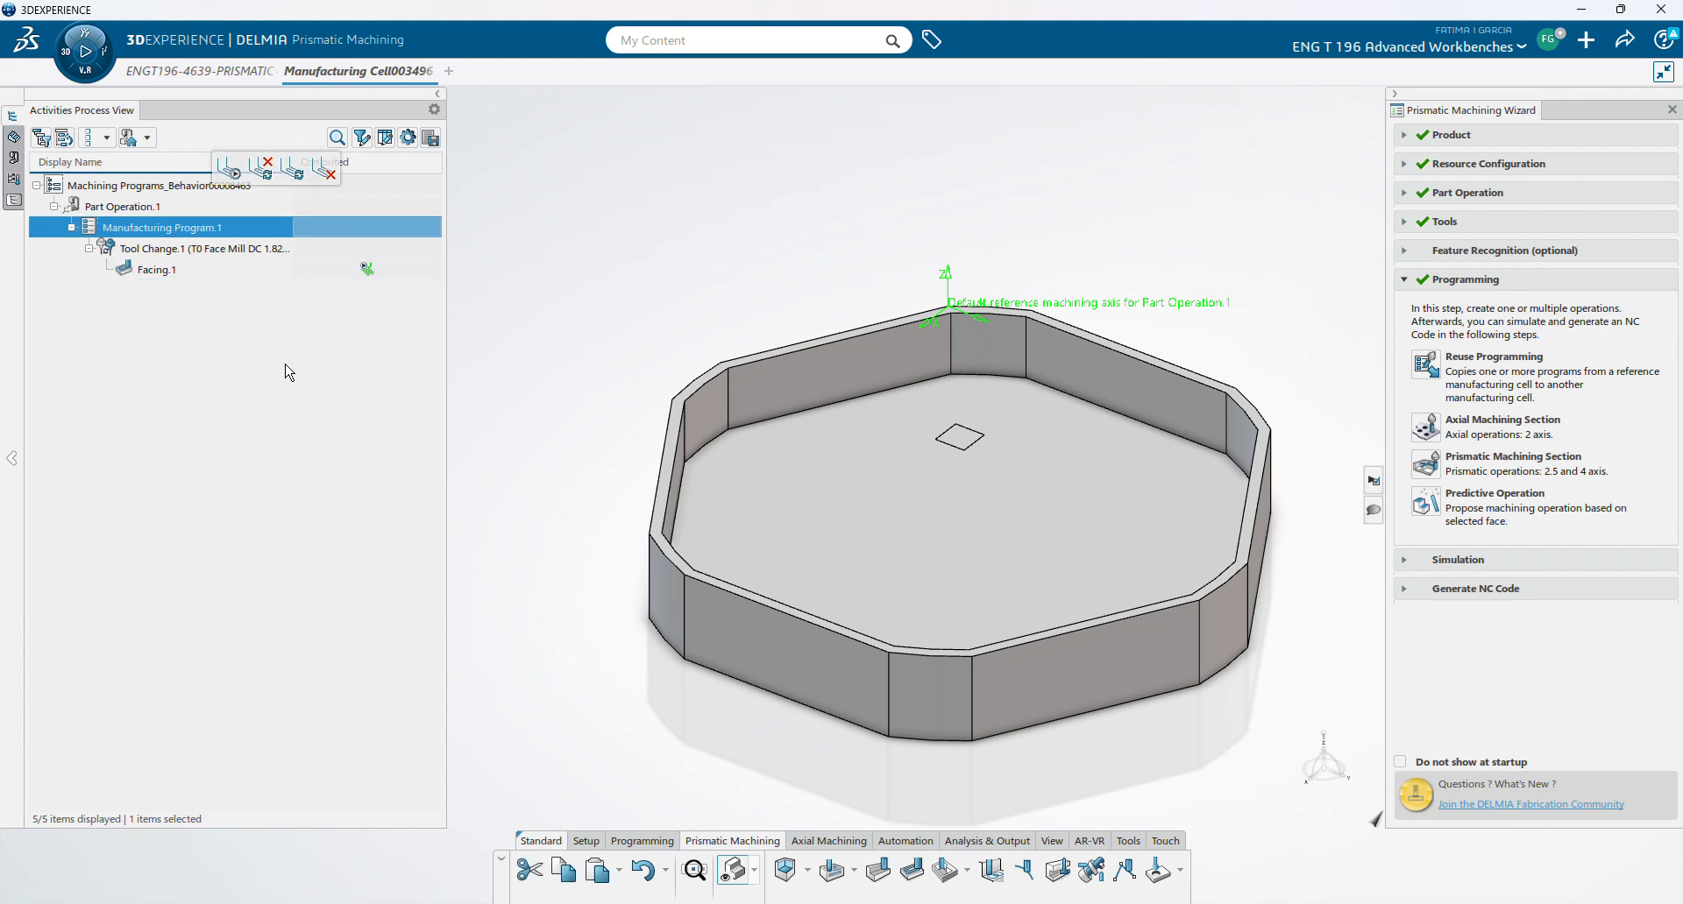
{"action": "left_click", "coordinate": [952, 876]}
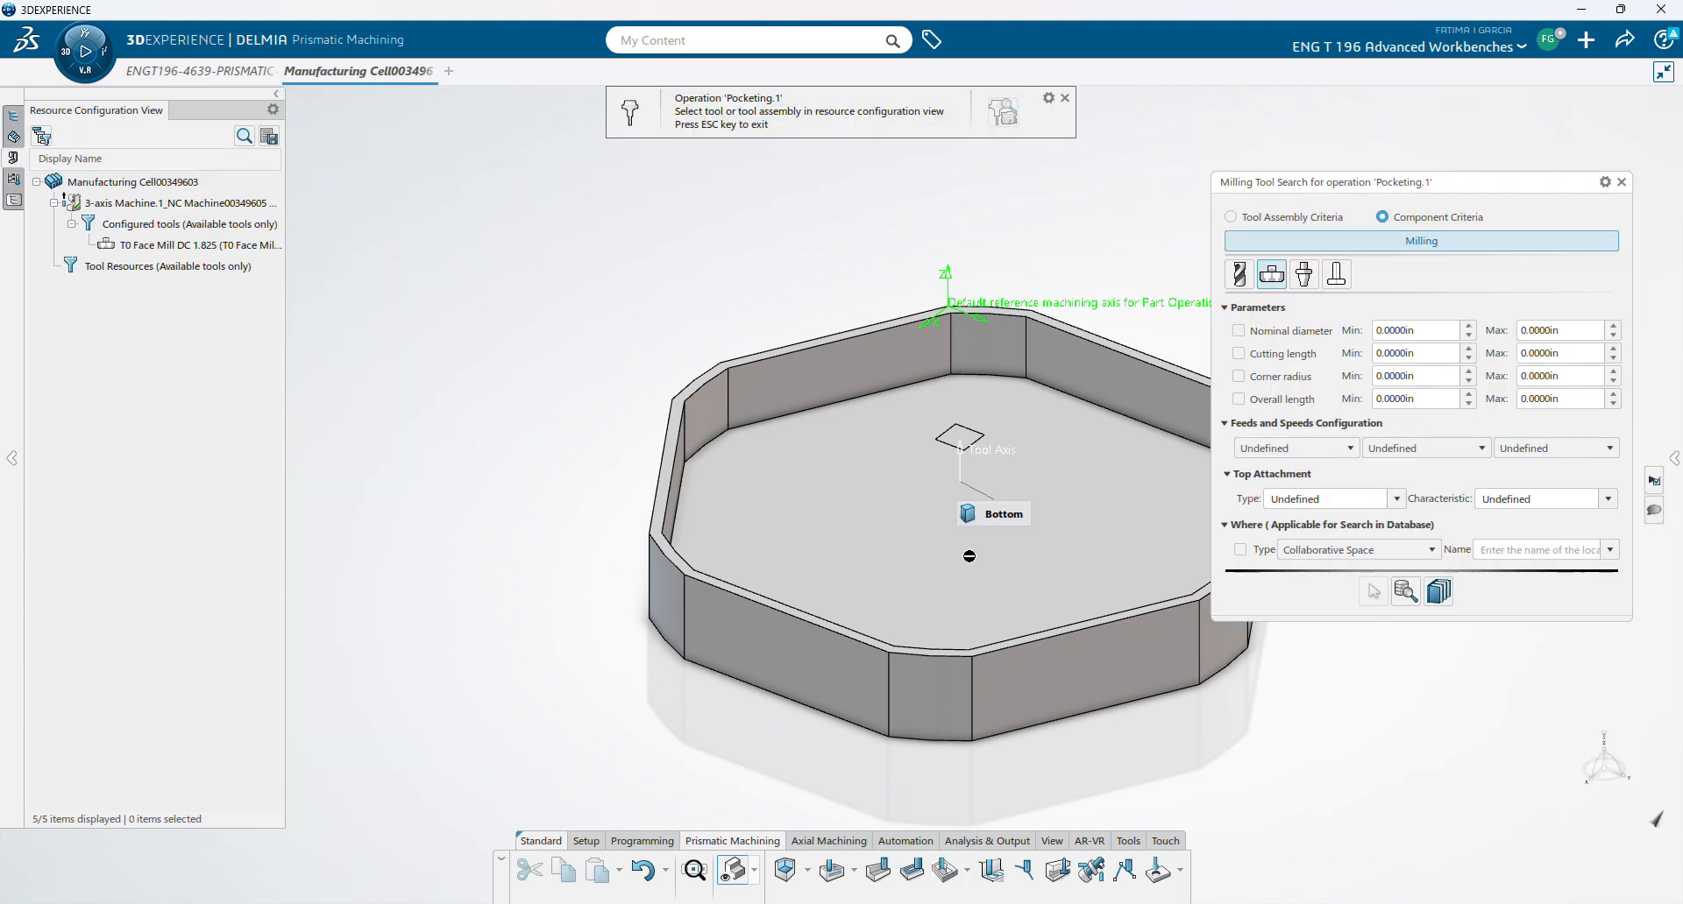
- Assign the T0 End Mill DC 0.3937 to Pocketing.1 and pick the pocket floor as bottom plane
{"action": "left_click", "coordinate": [13, 201]}
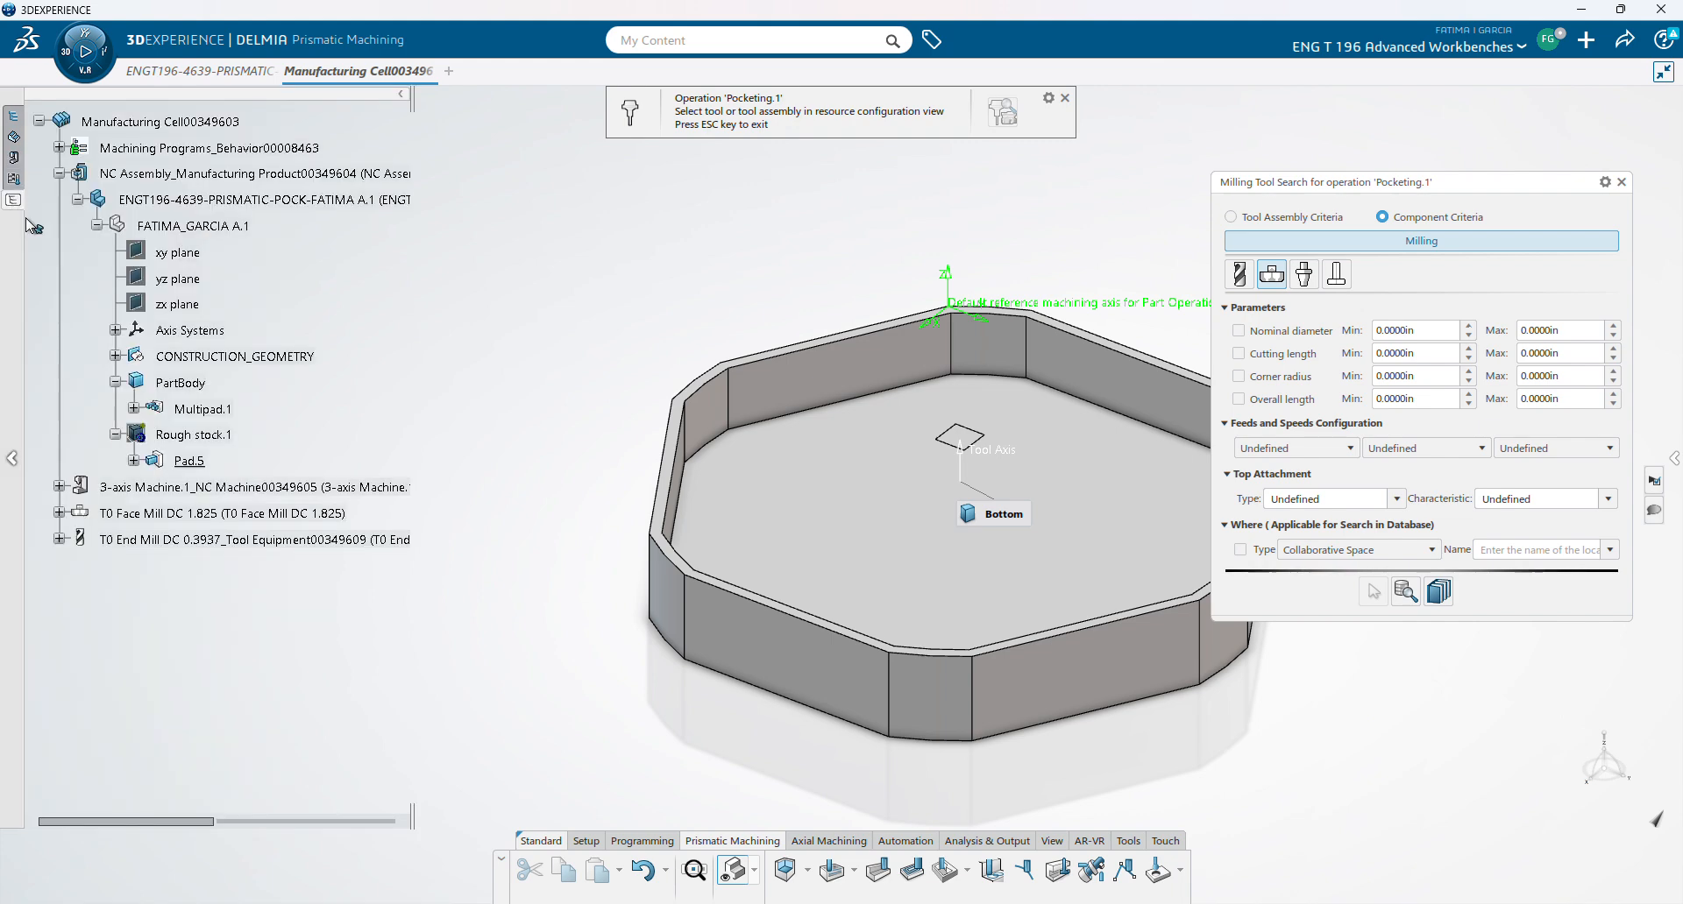
{"action": "left_click", "coordinate": [149, 539]}
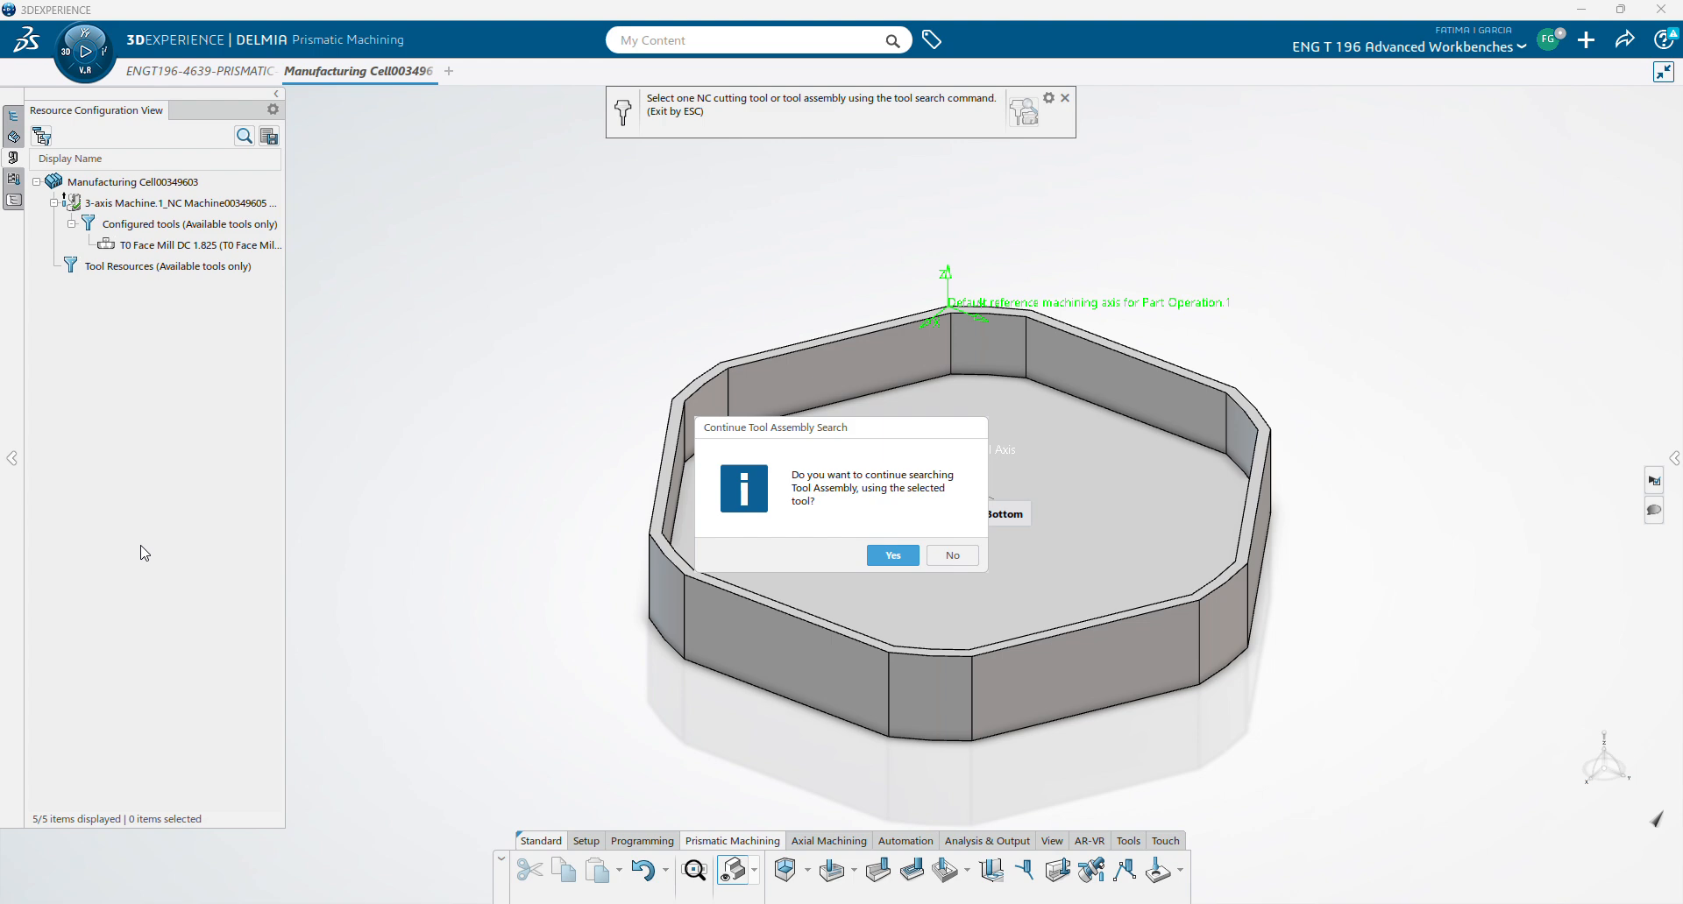
{"action": "left_click", "coordinate": [952, 555]}
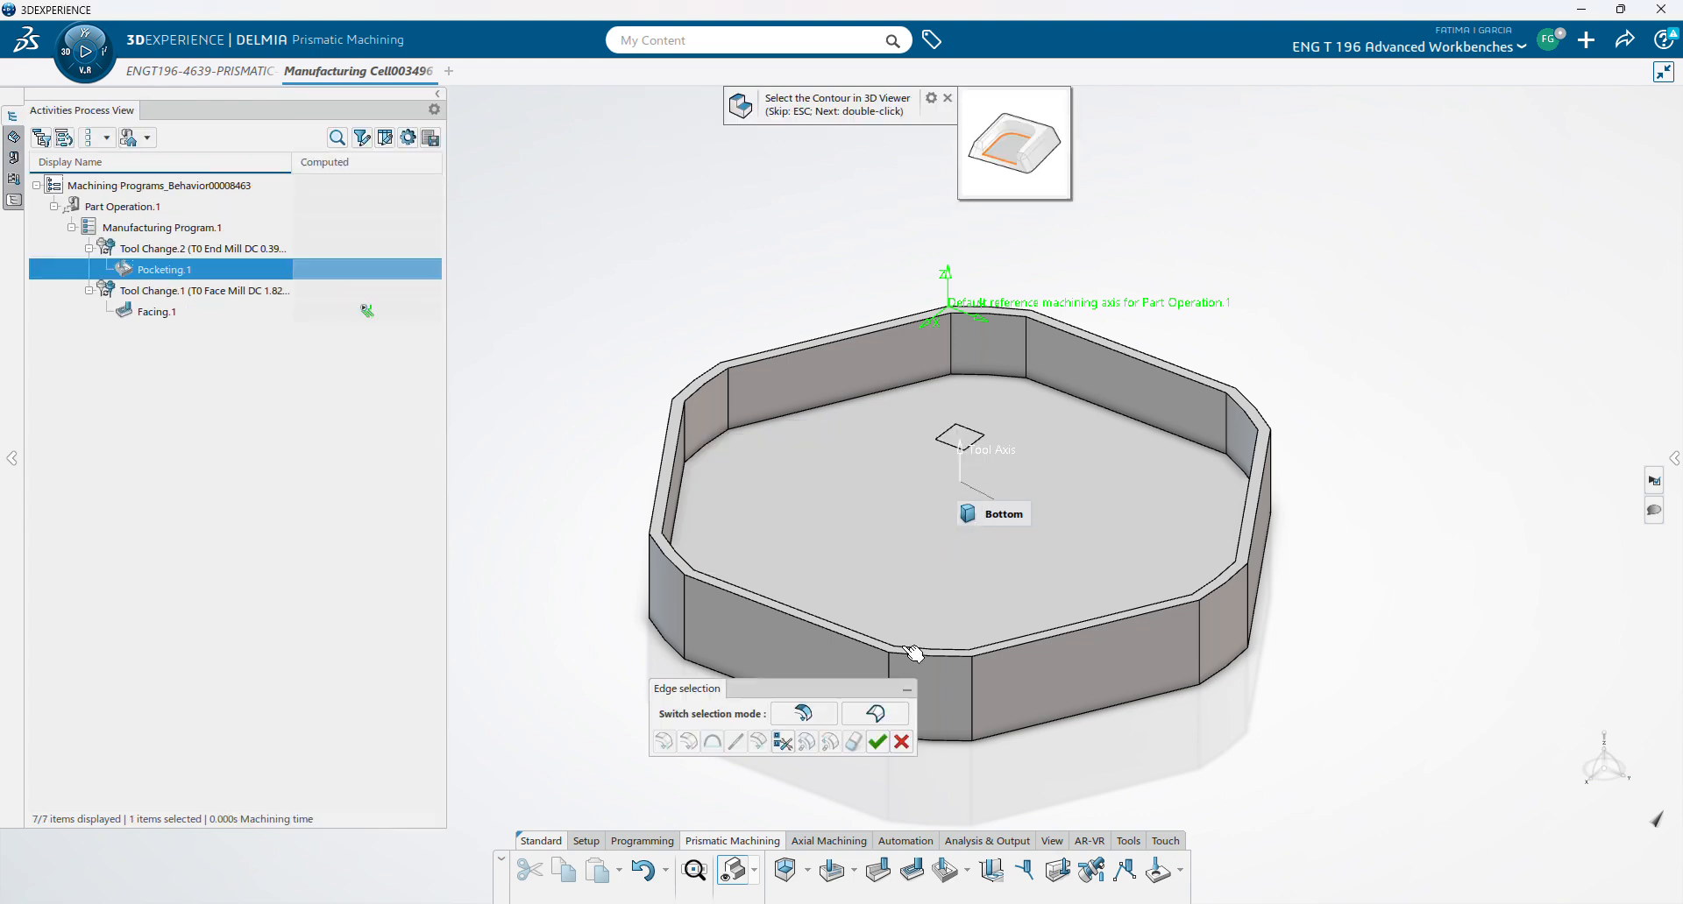
{"action": "left_click", "coordinate": [905, 748]}
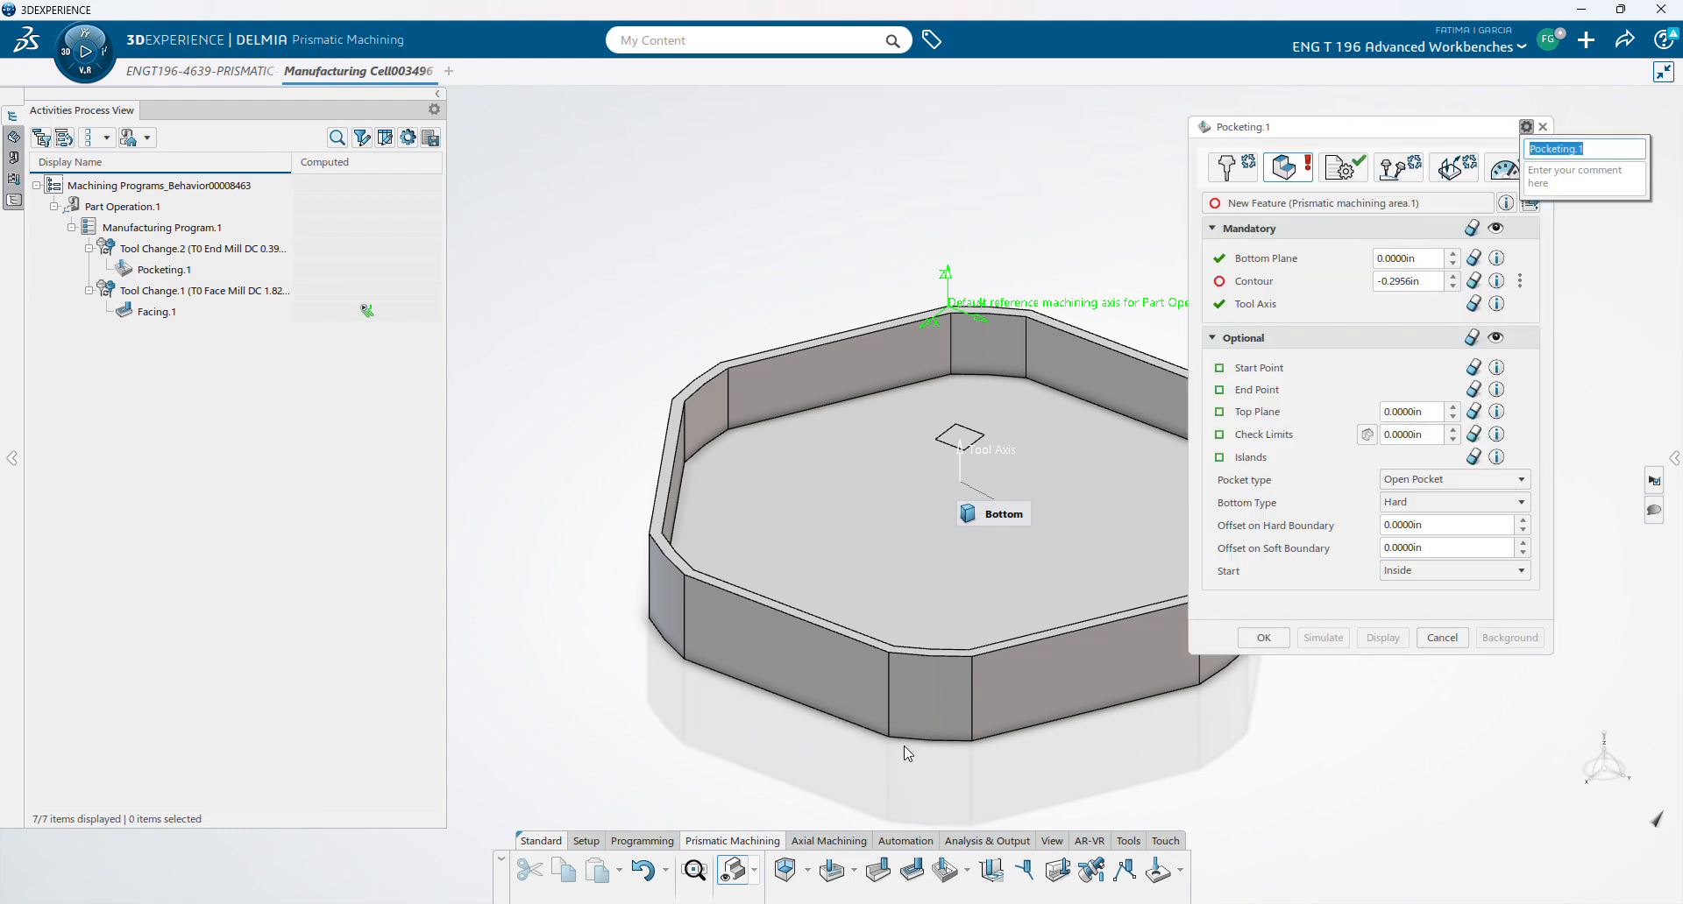
{"action": "left_click", "coordinate": [1259, 263]}
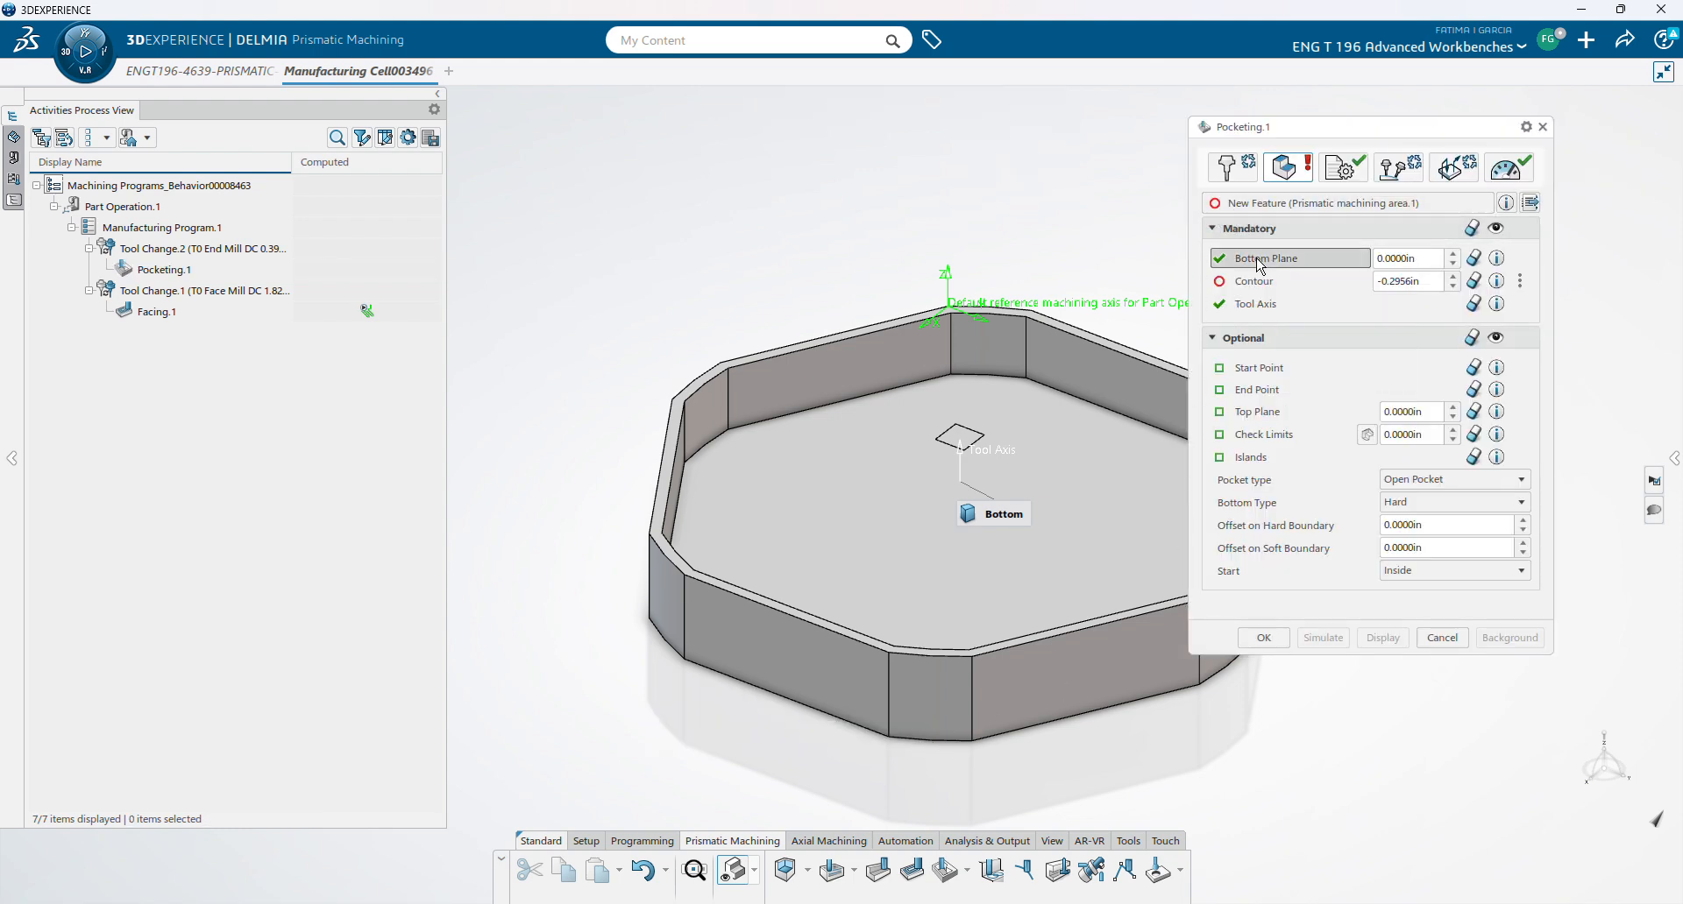
{"action": "left_click", "coordinate": [1115, 474]}
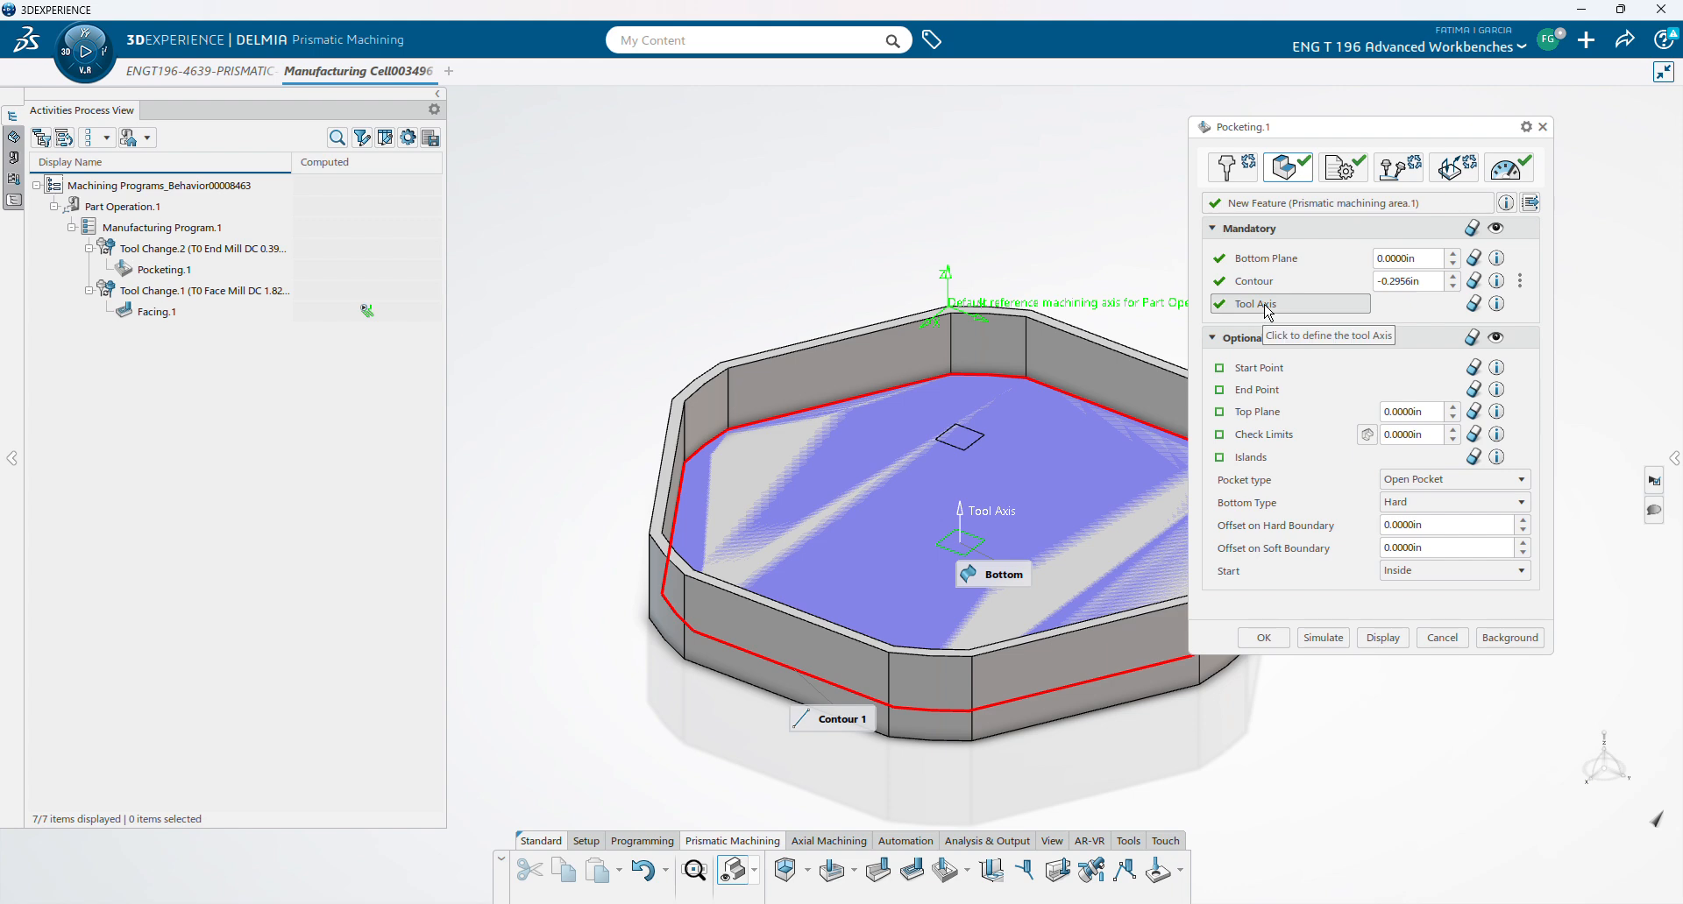
- Set the pocketing contour offset to 0 and accept the tool axis settings
{"action": "double_click", "coordinate": [1430, 279]}
{"action": "type", "text": "0"}
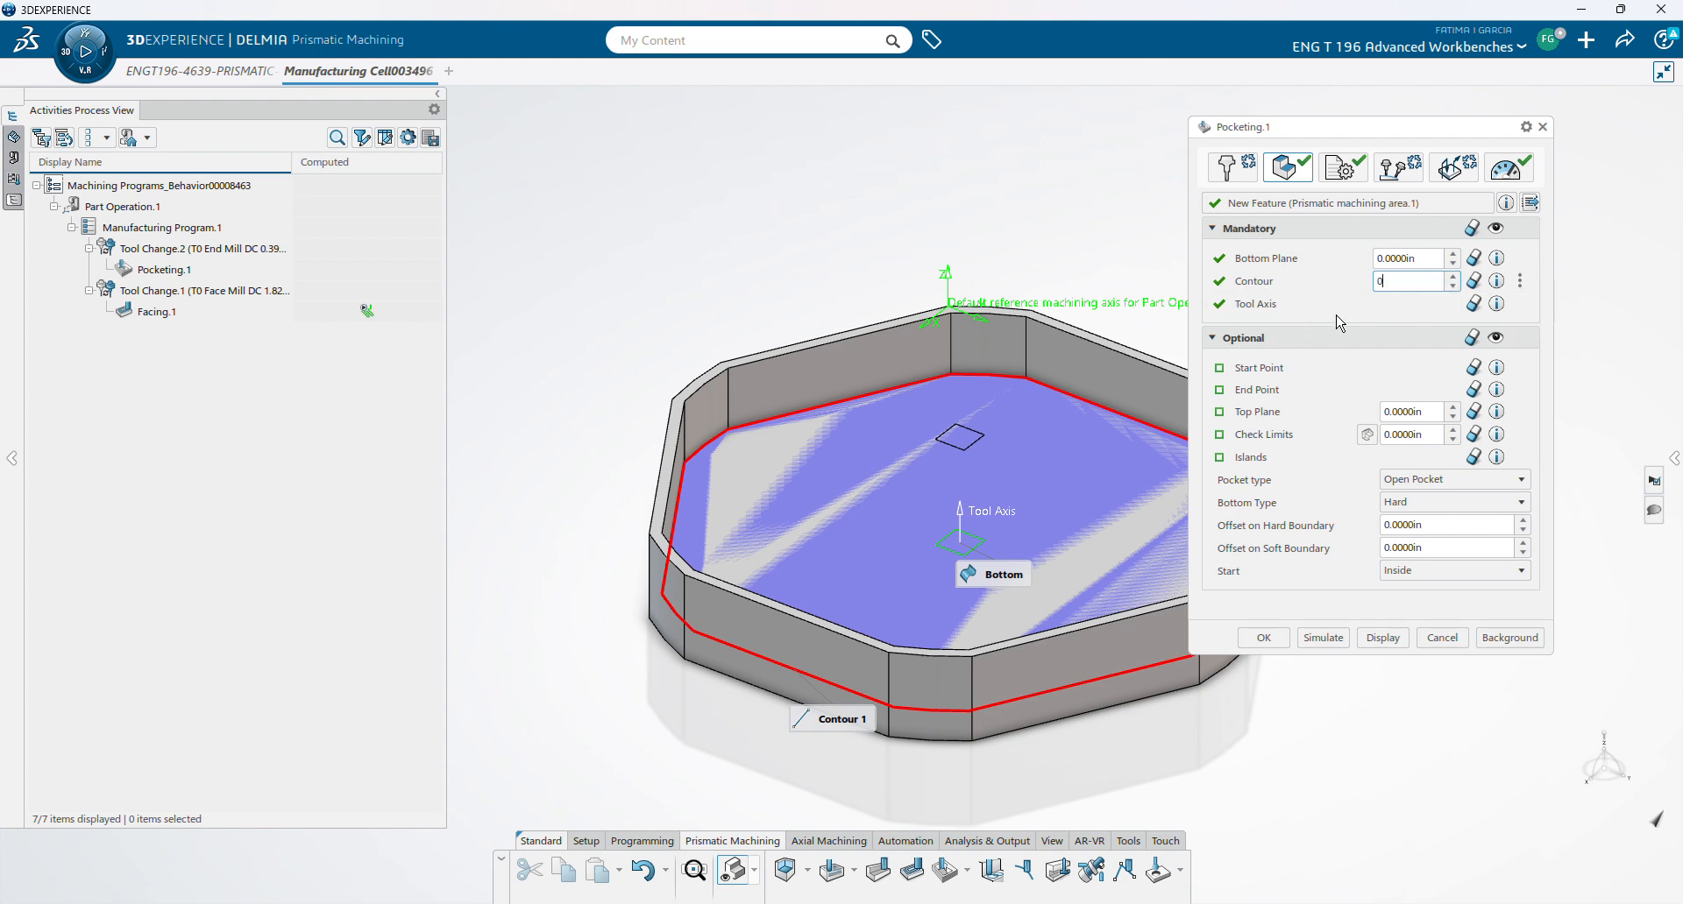
{"action": "key", "text": "Return"}
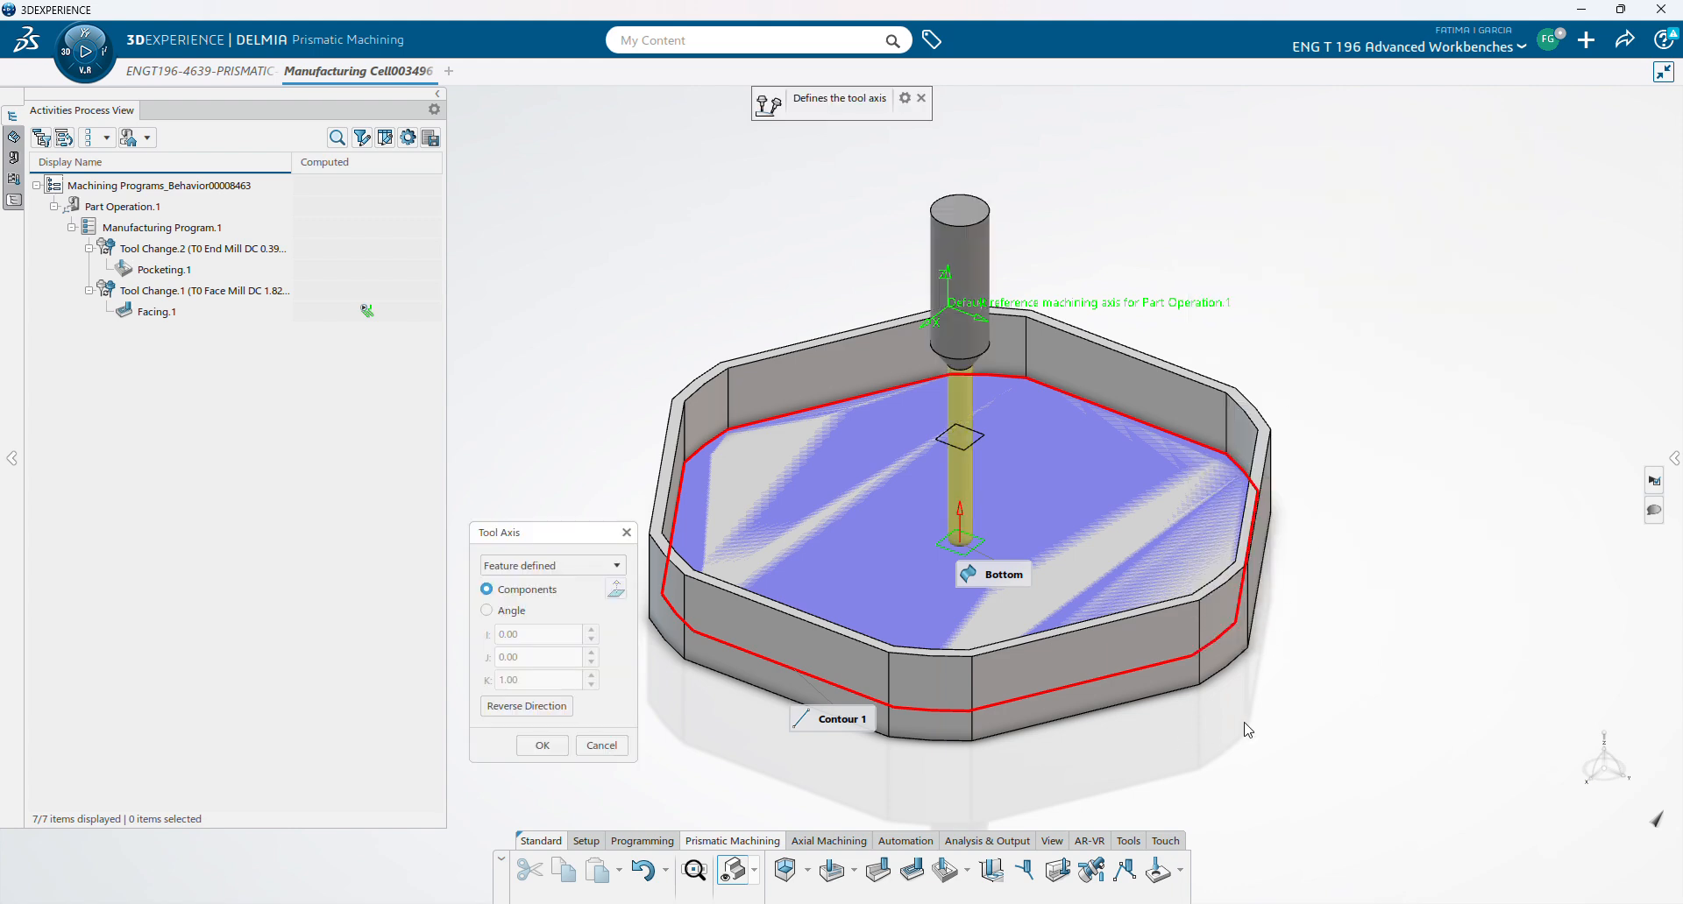
{"action": "left_click", "coordinate": [543, 746]}
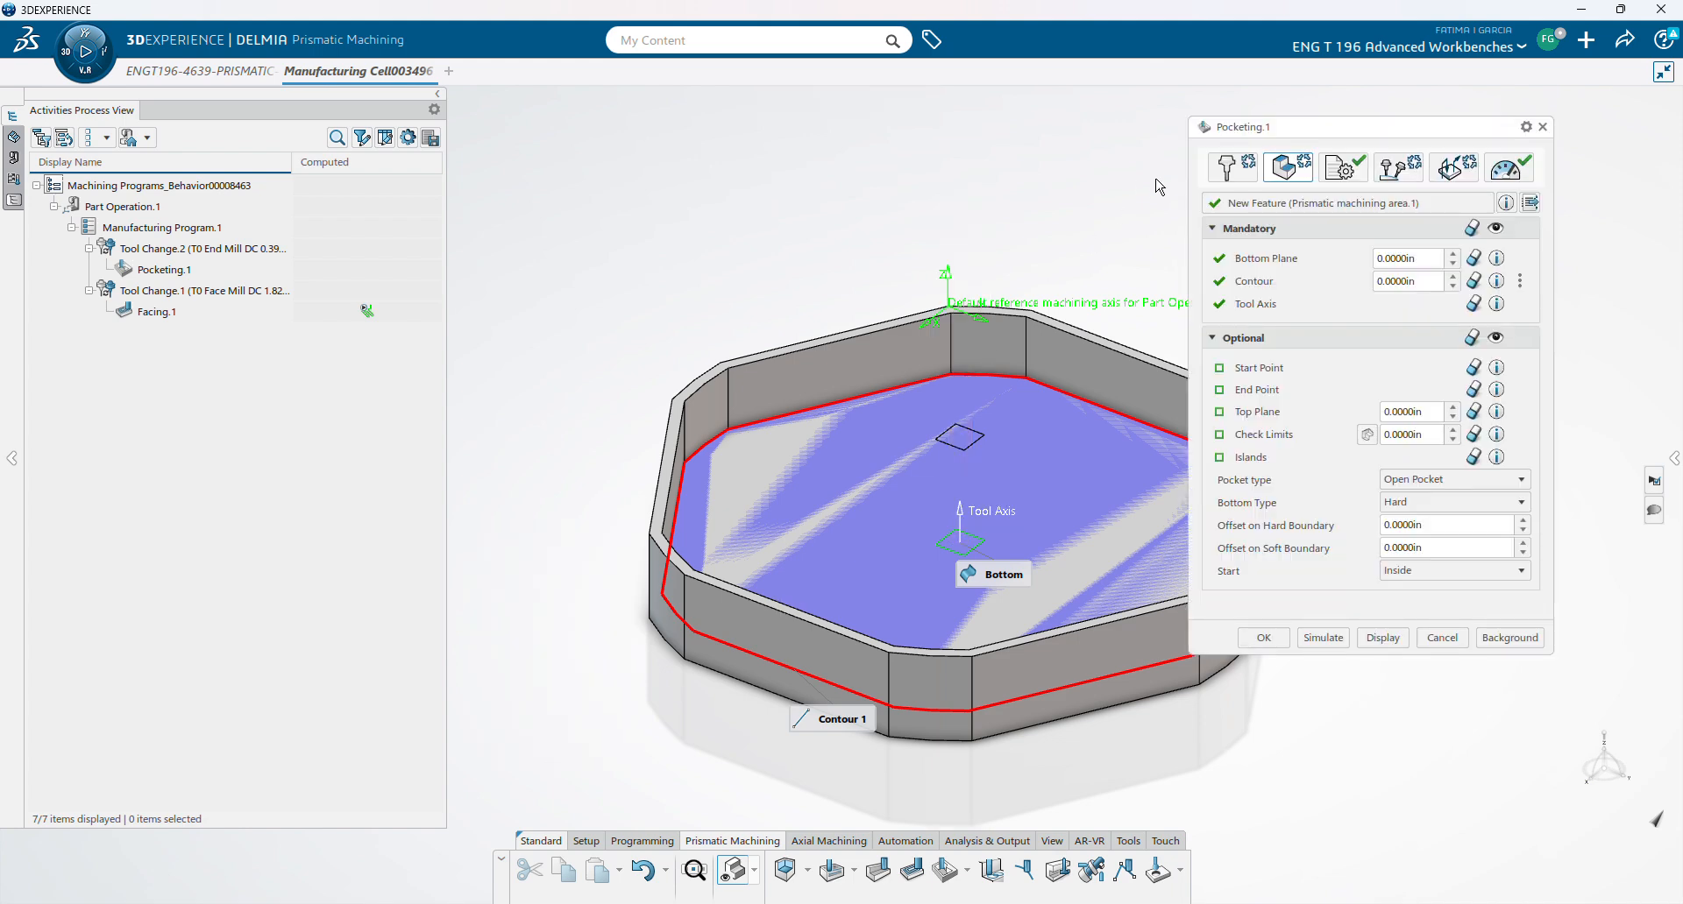
{"action": "left_click", "coordinate": [1259, 368]}
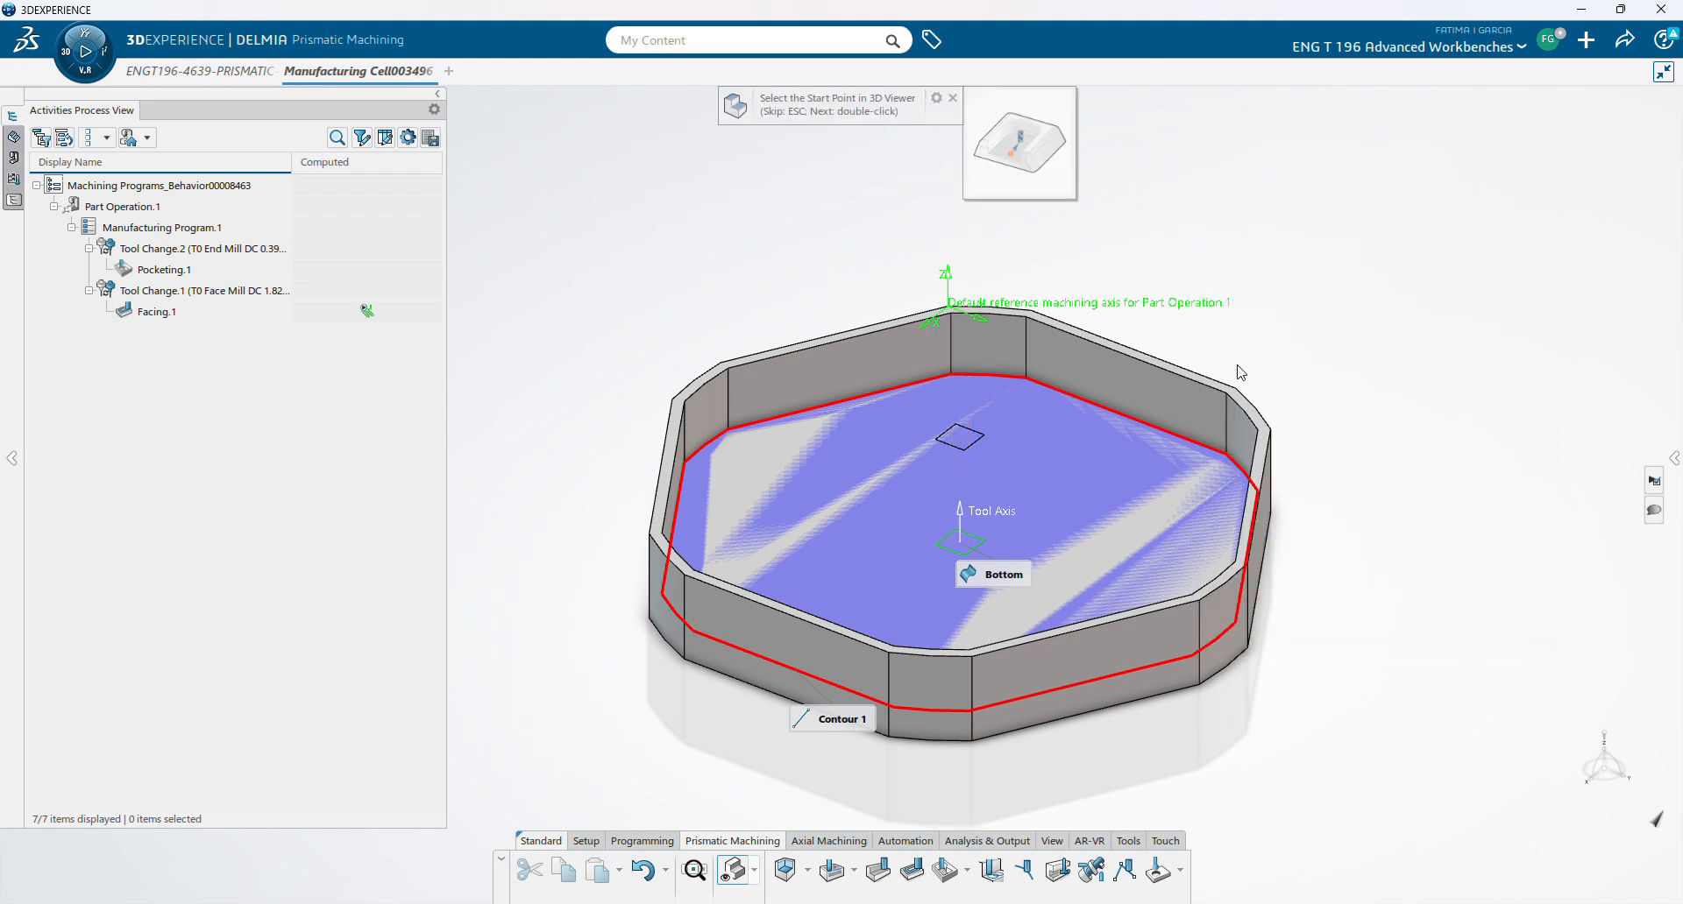
- Pick the start point on the top edge, end point on the front edge, and the top plane
{"action": "left_click", "coordinate": [1042, 317]}
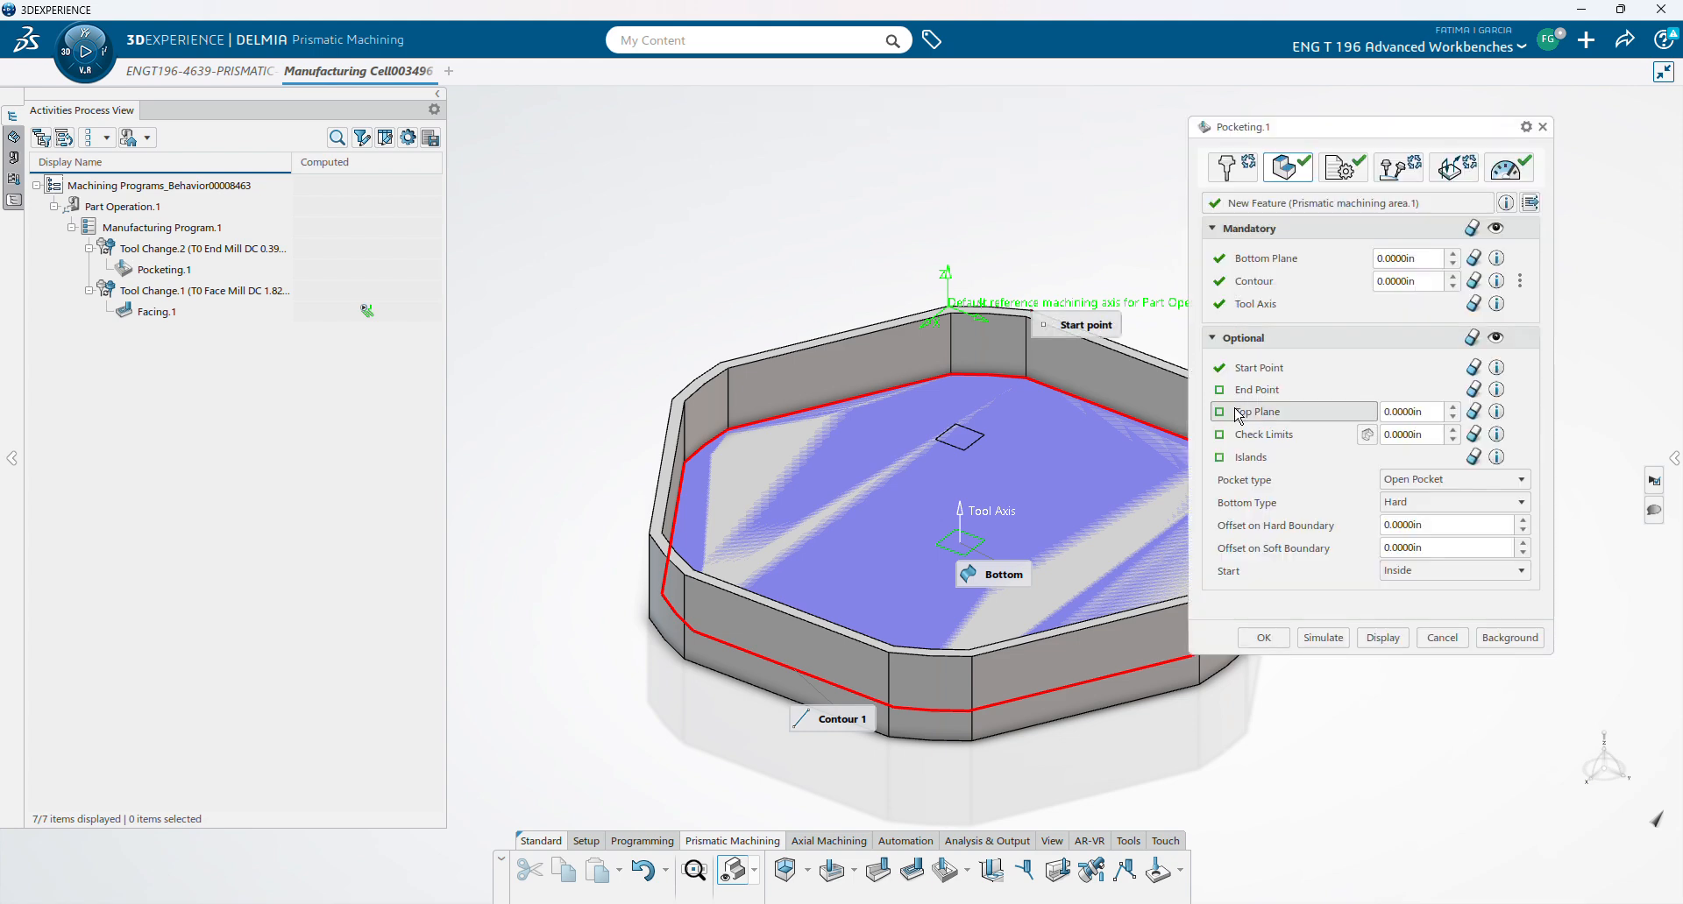
{"action": "left_click", "coordinate": [1249, 391]}
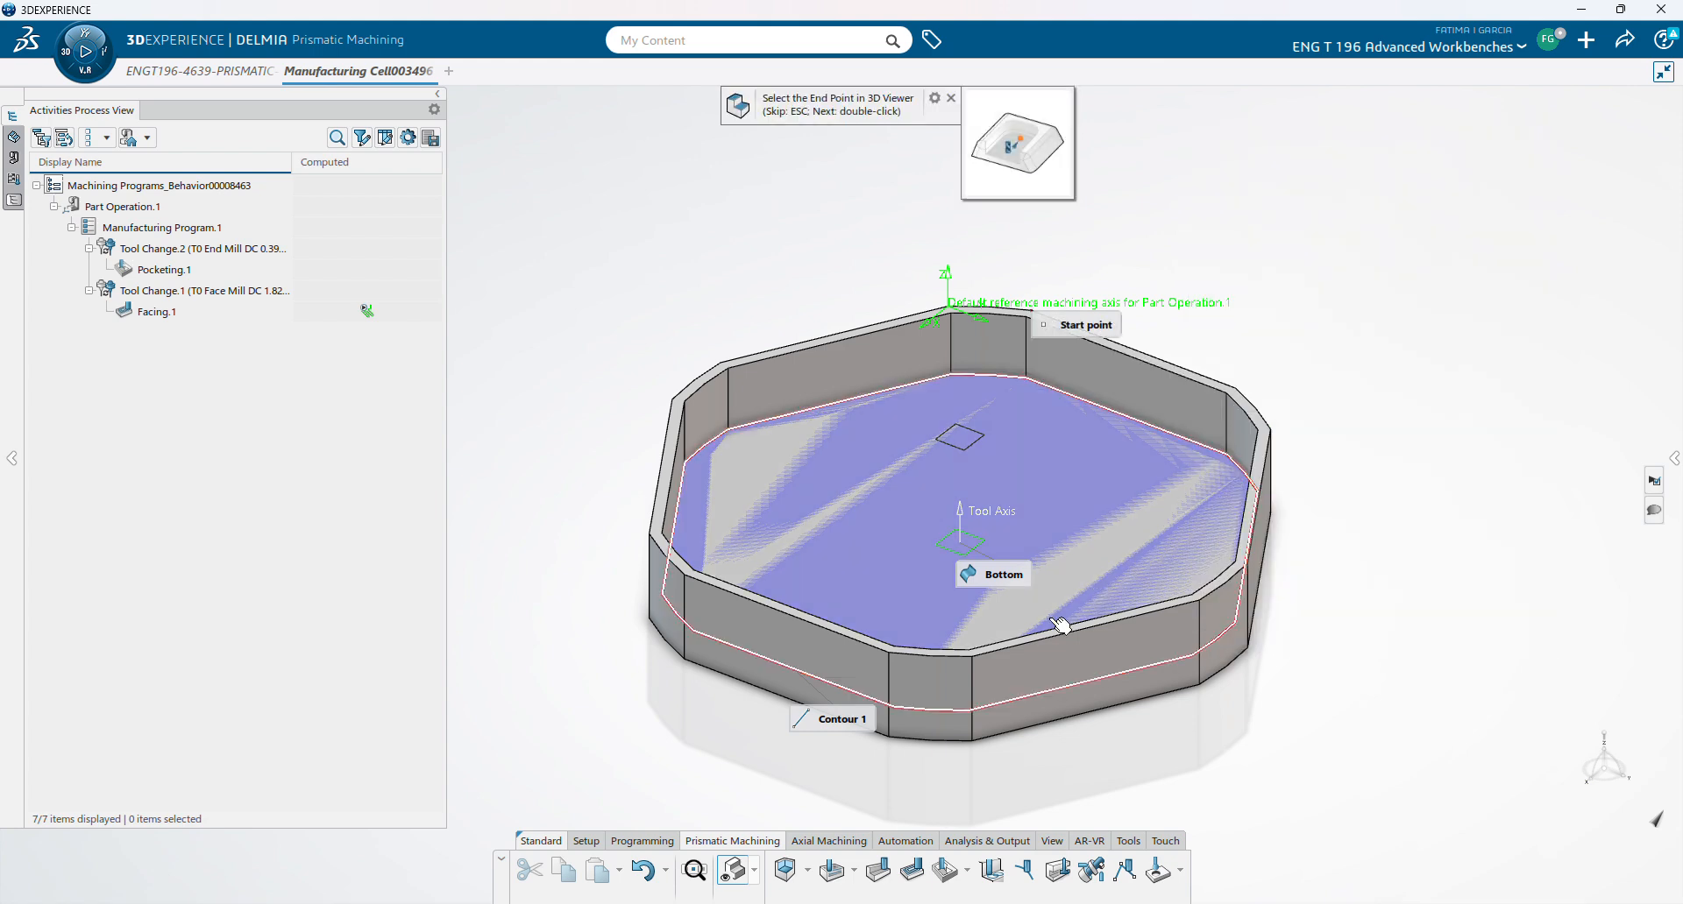
{"action": "left_click", "coordinate": [900, 658]}
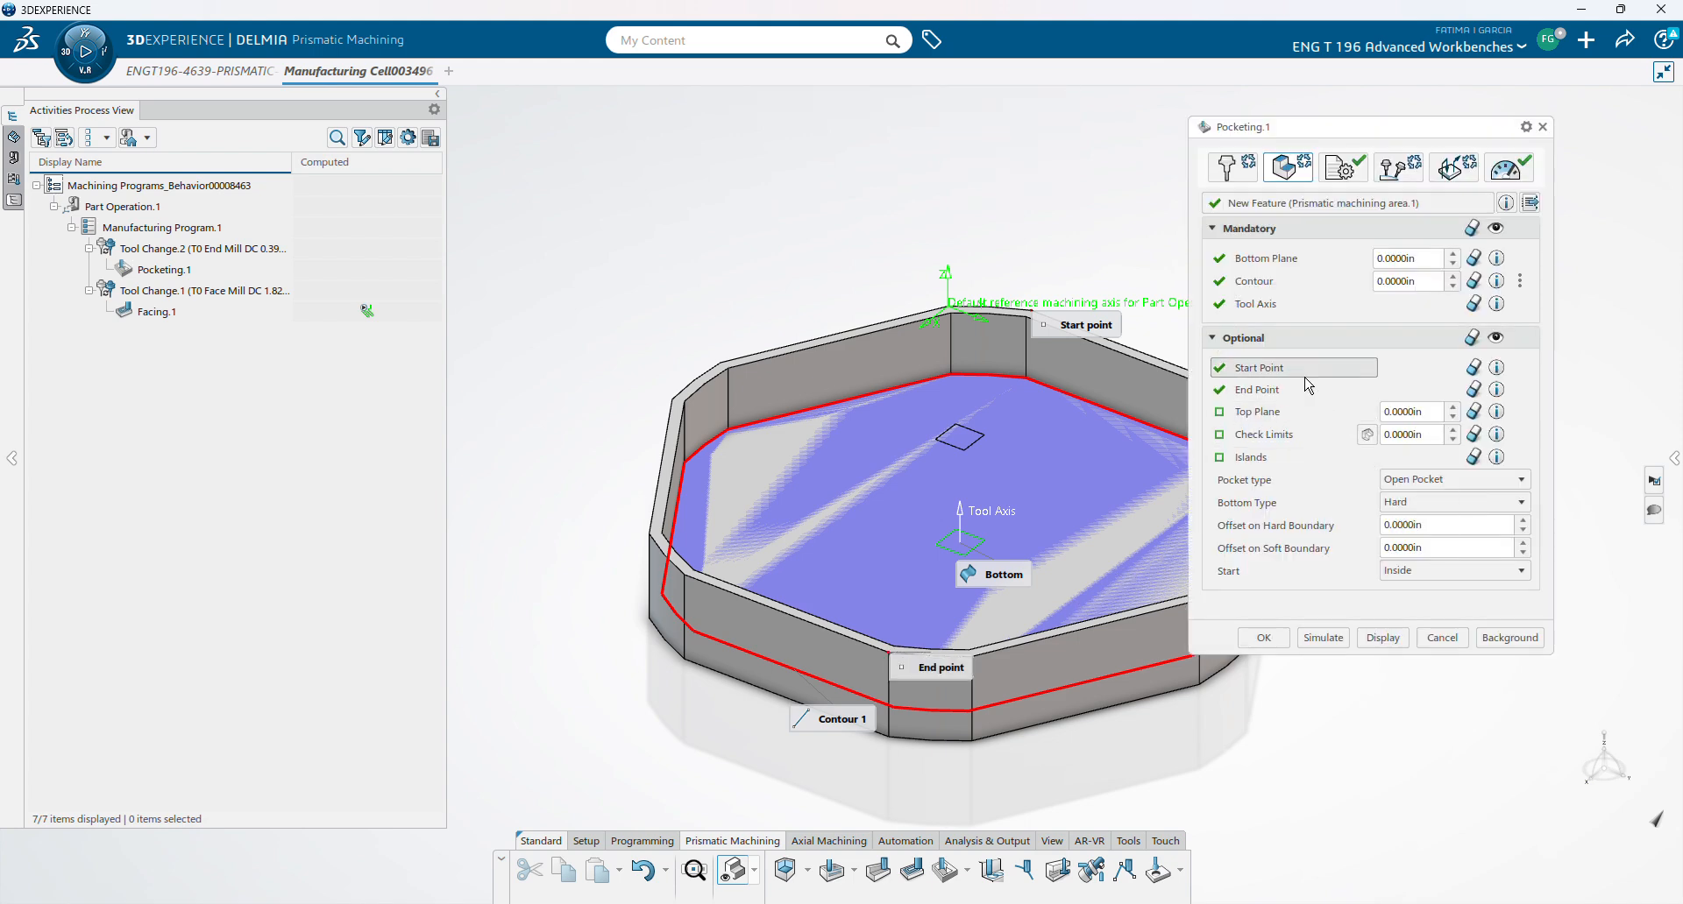
{"action": "left_click", "coordinate": [1268, 412]}
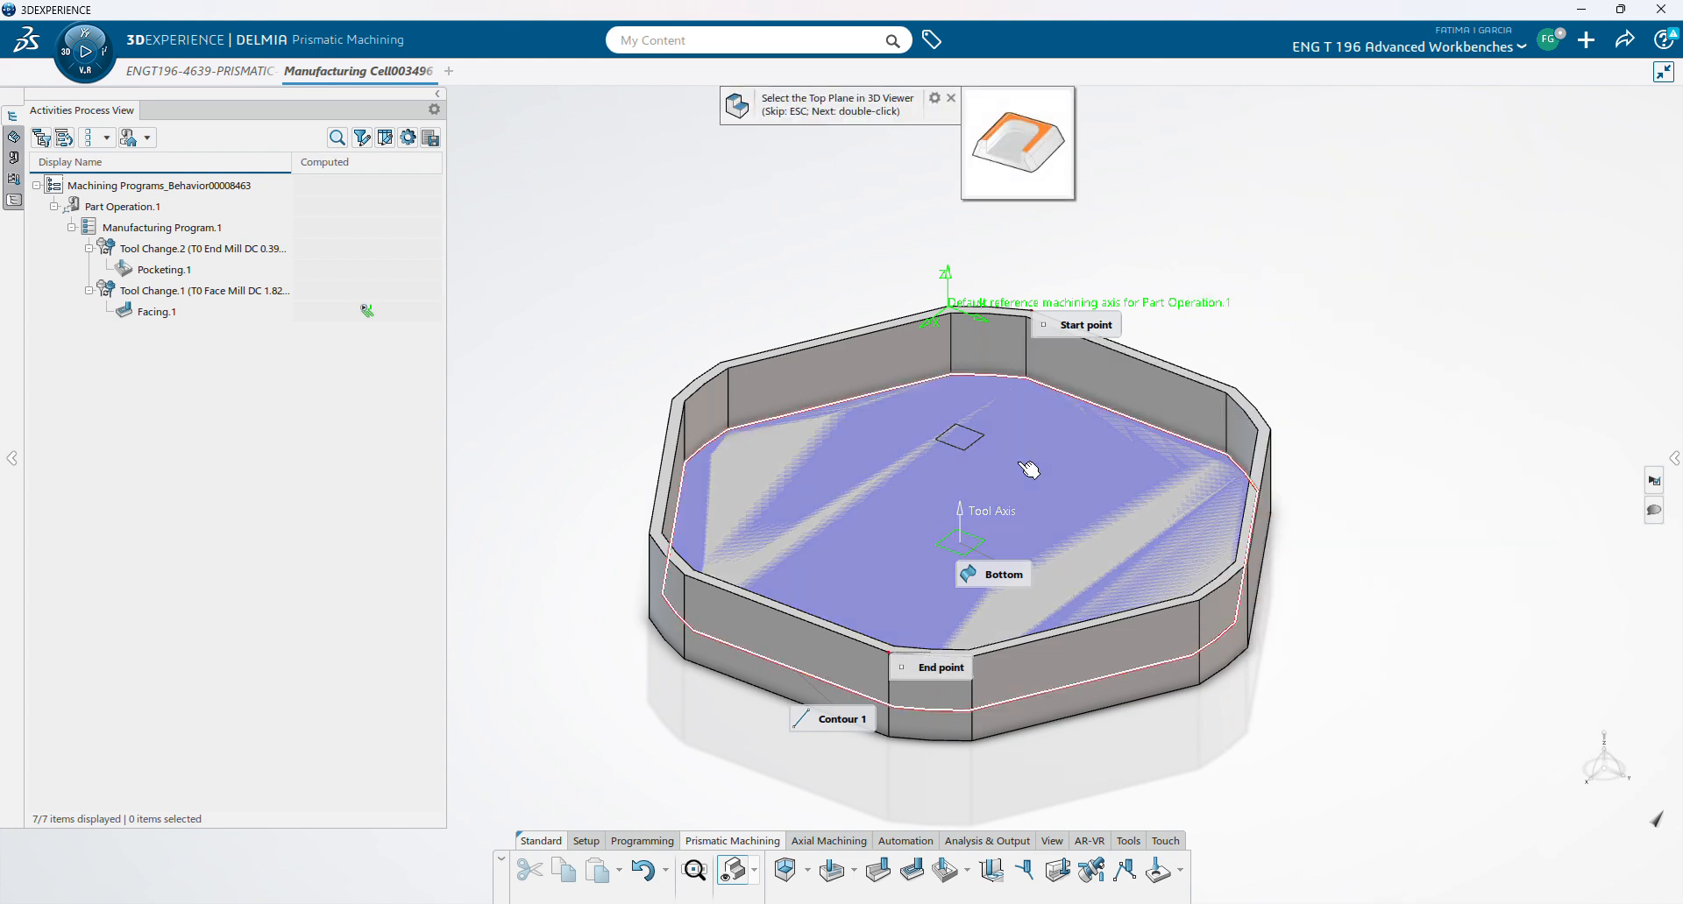
{"action": "left_click", "coordinate": [982, 449]}
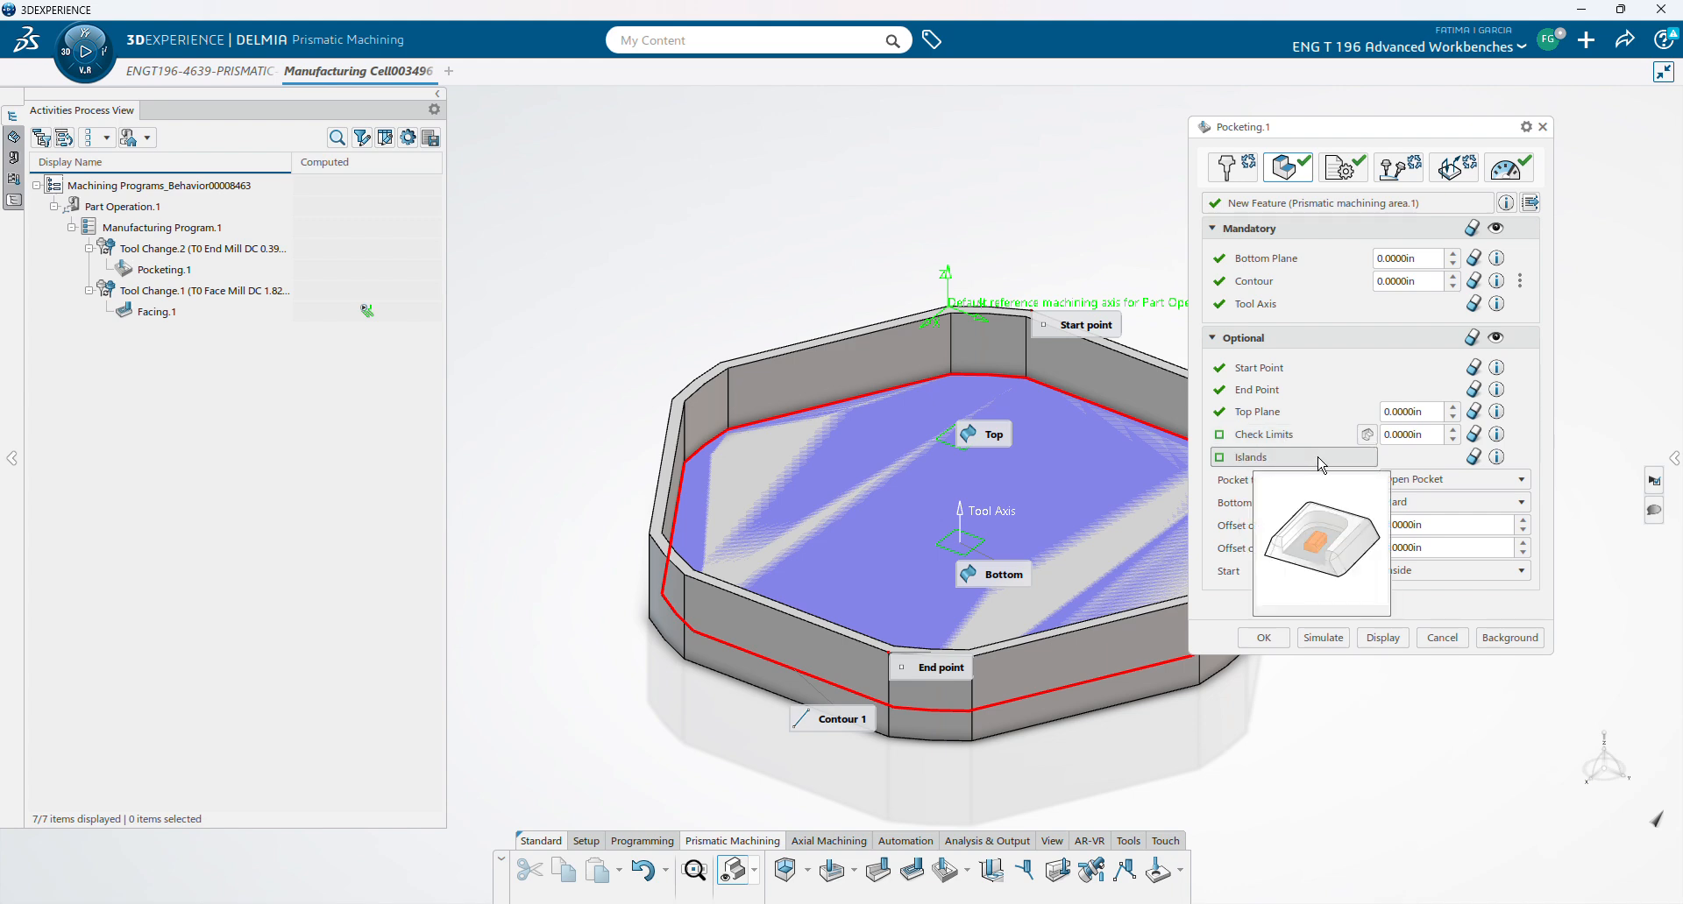
- Set the pocket type to Closed Pocket
{"action": "left_click", "coordinate": [1481, 480]}
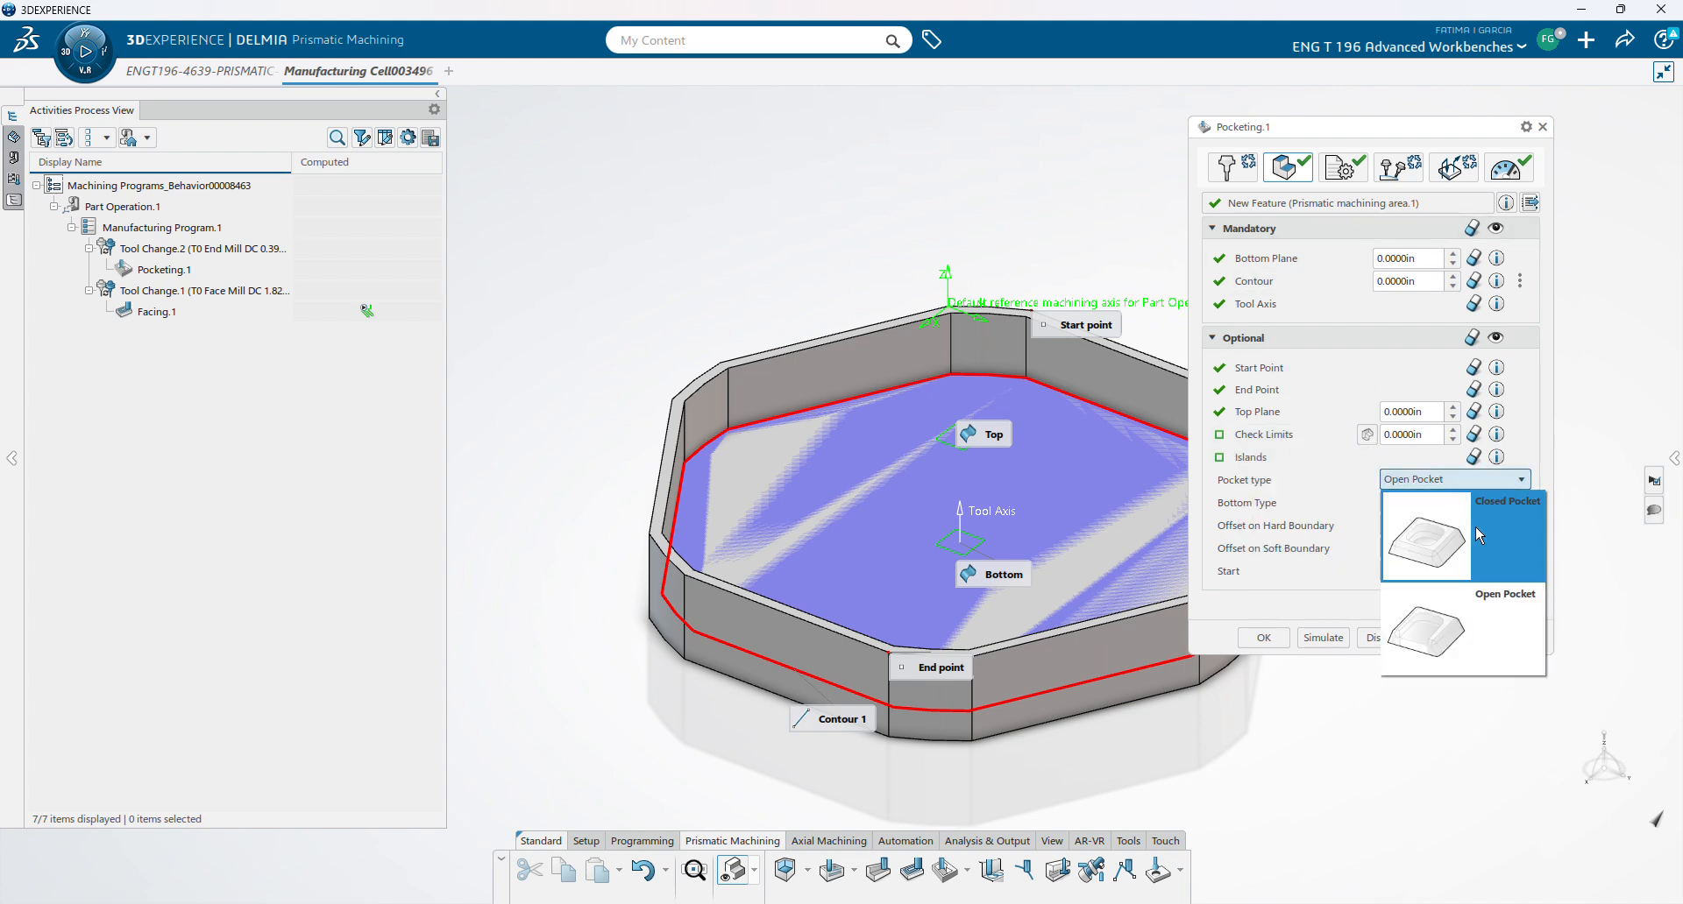
{"action": "left_click", "coordinate": [1475, 524]}
{"action": "left_click", "coordinate": [1399, 169]}
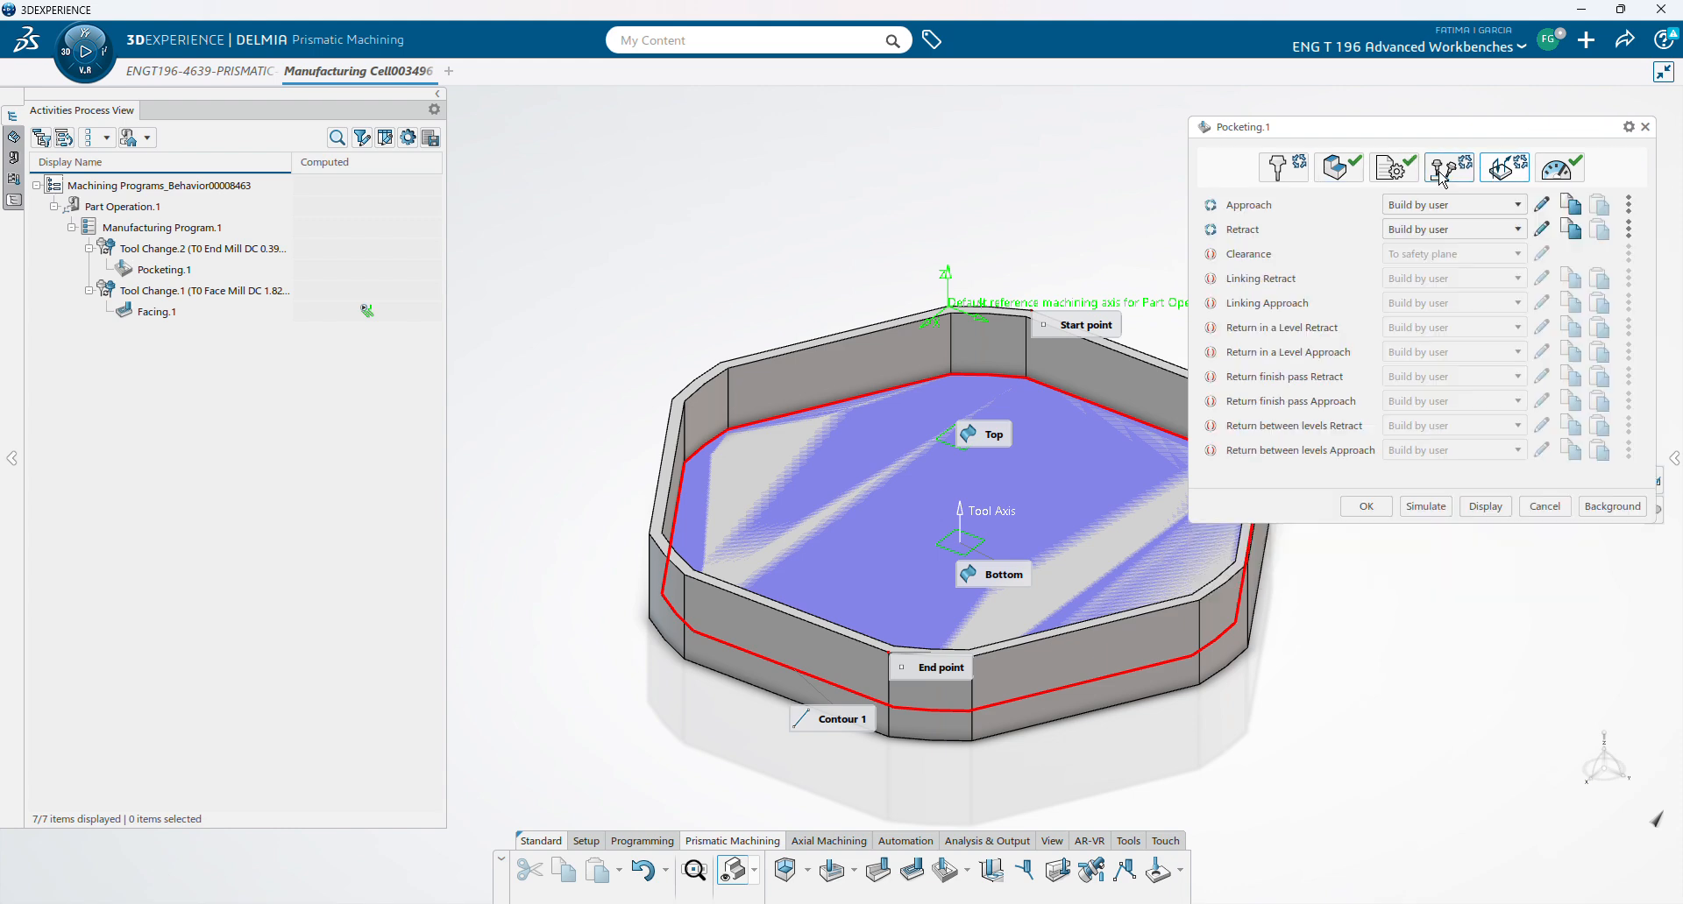
- Make the approach macro reference the part's top face
{"action": "left_click", "coordinate": [1541, 204]}
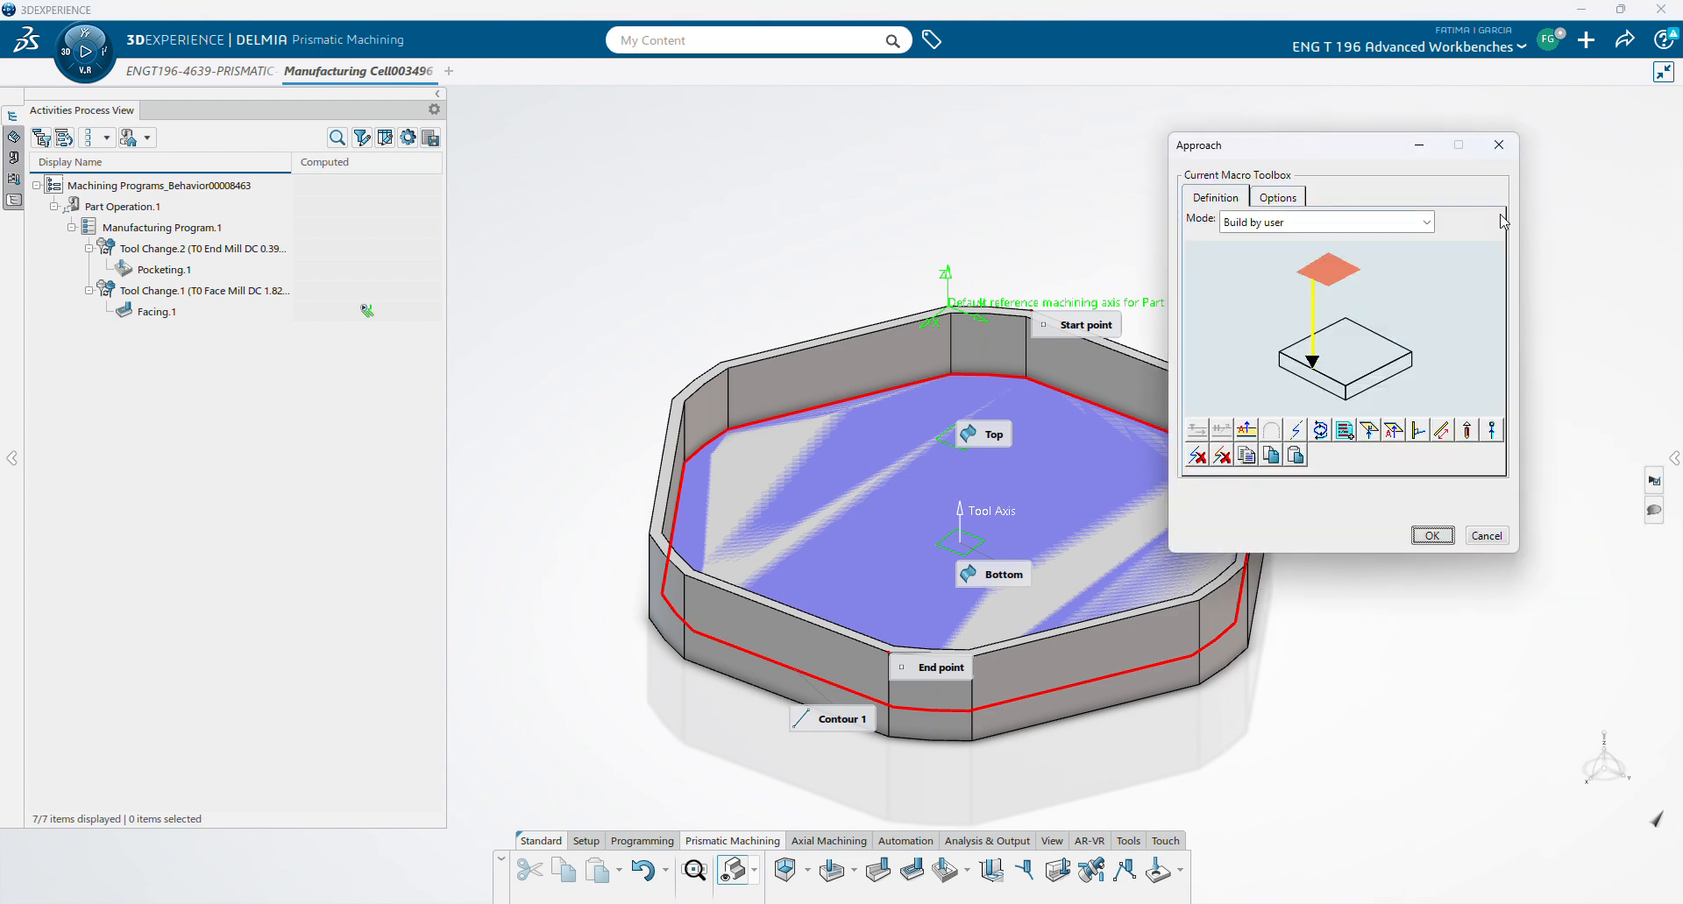
{"action": "left_click", "coordinate": [1341, 278]}
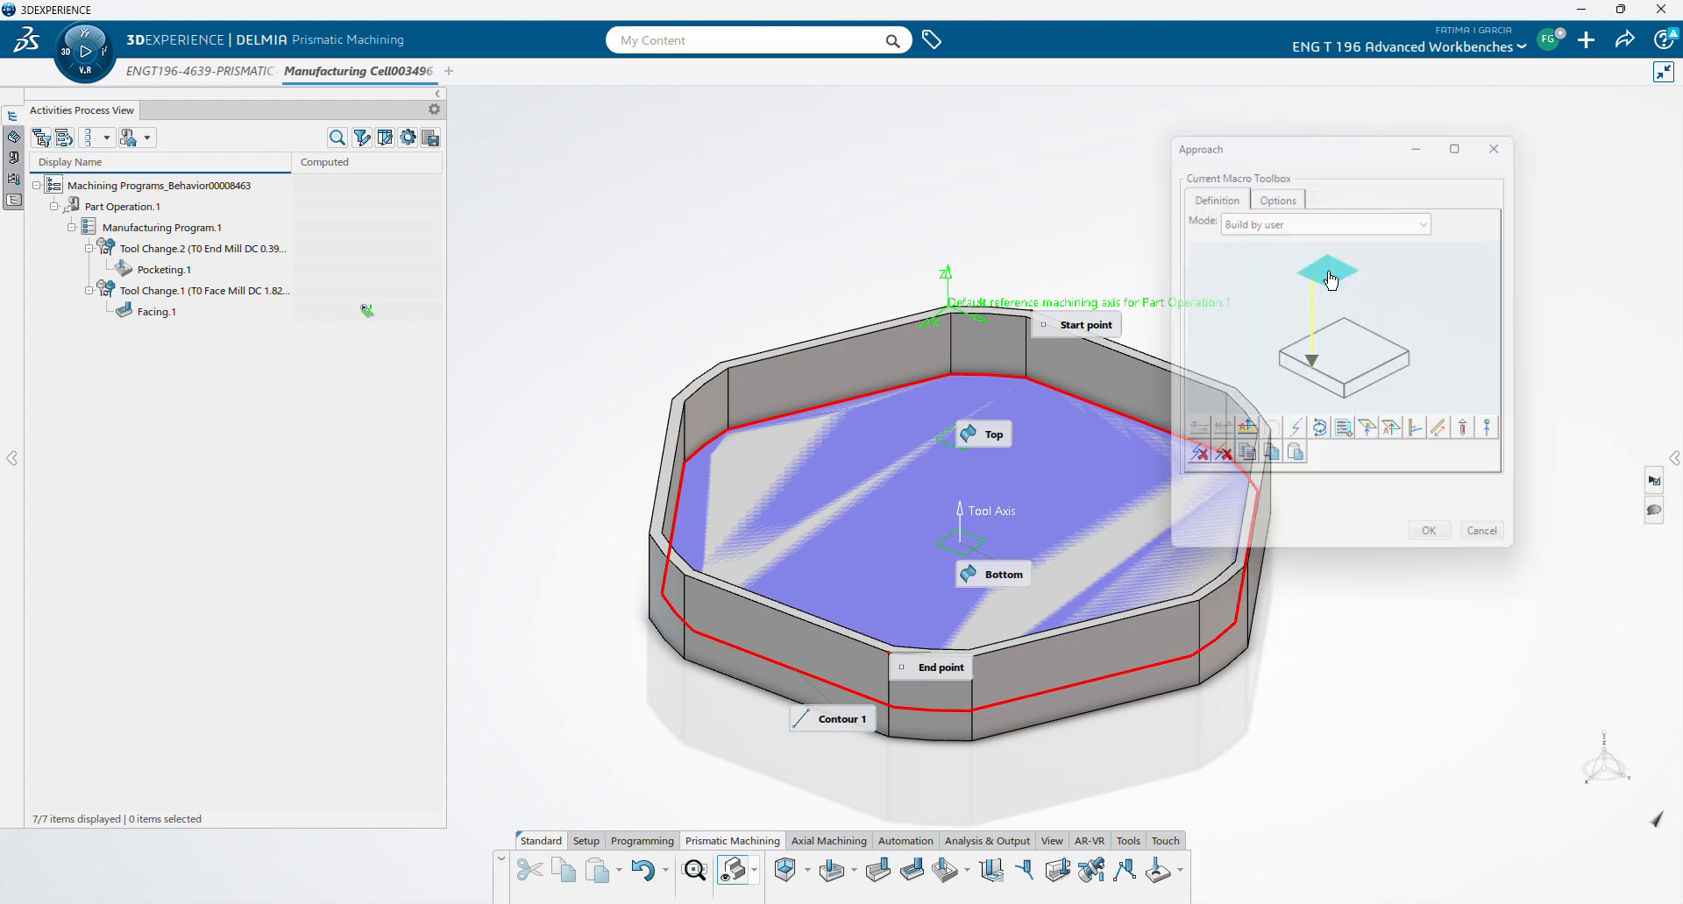
{"action": "left_click", "coordinate": [952, 454]}
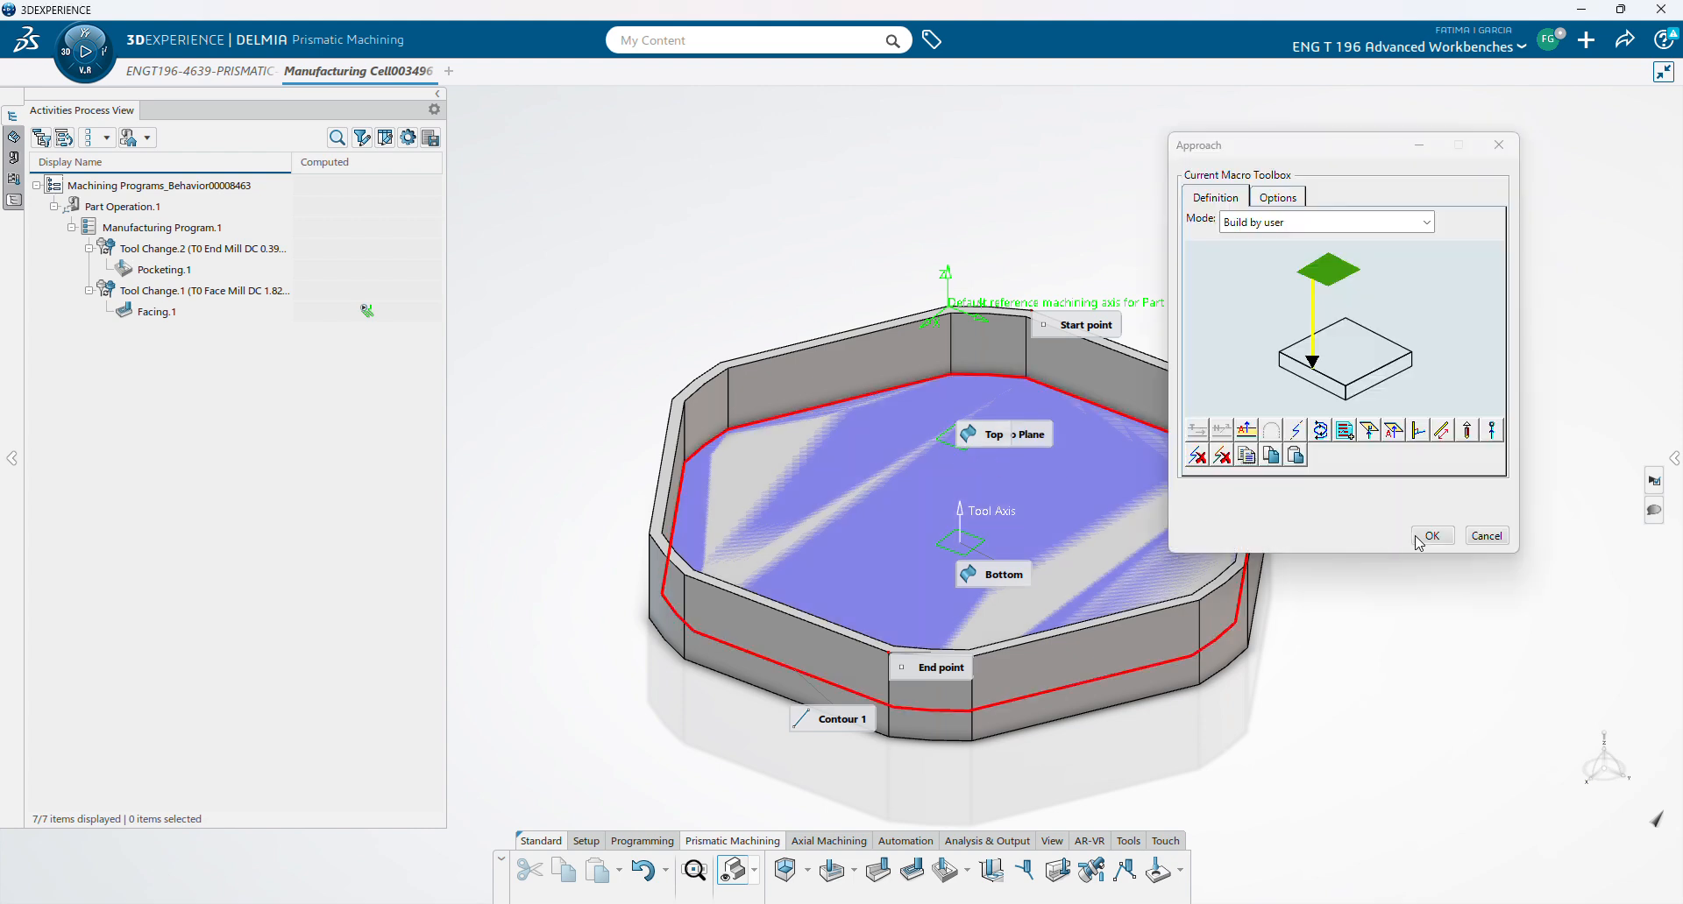
{"action": "left_click", "coordinate": [1416, 534]}
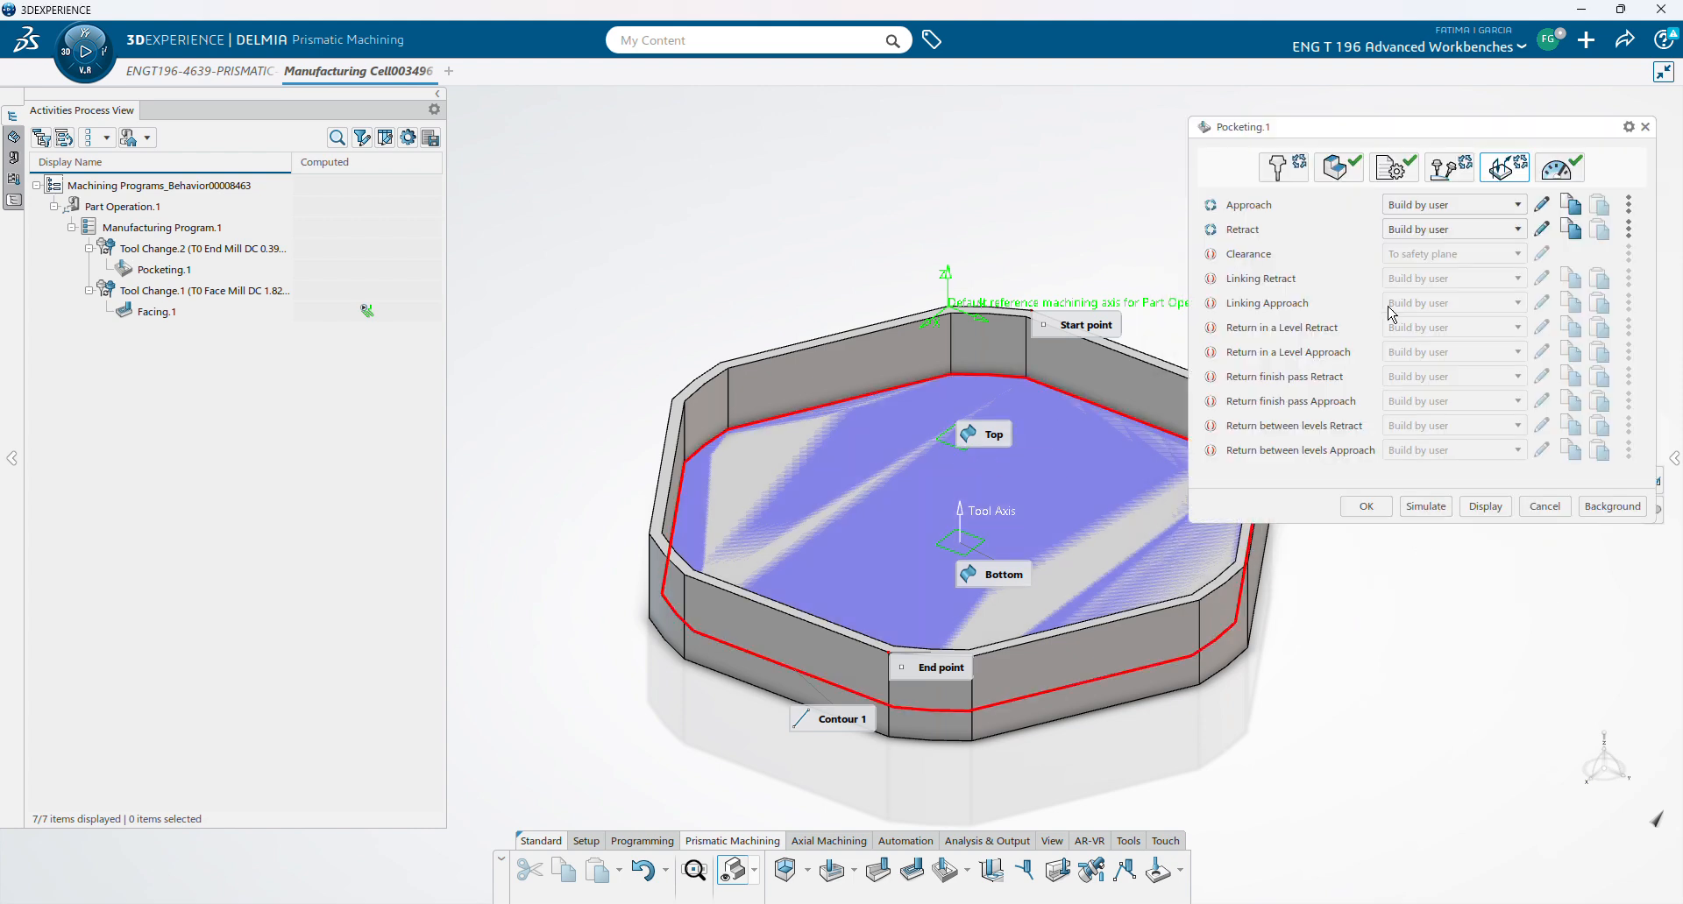
- Make the retract macro reference the part's top face
{"action": "left_click", "coordinate": [1541, 229]}
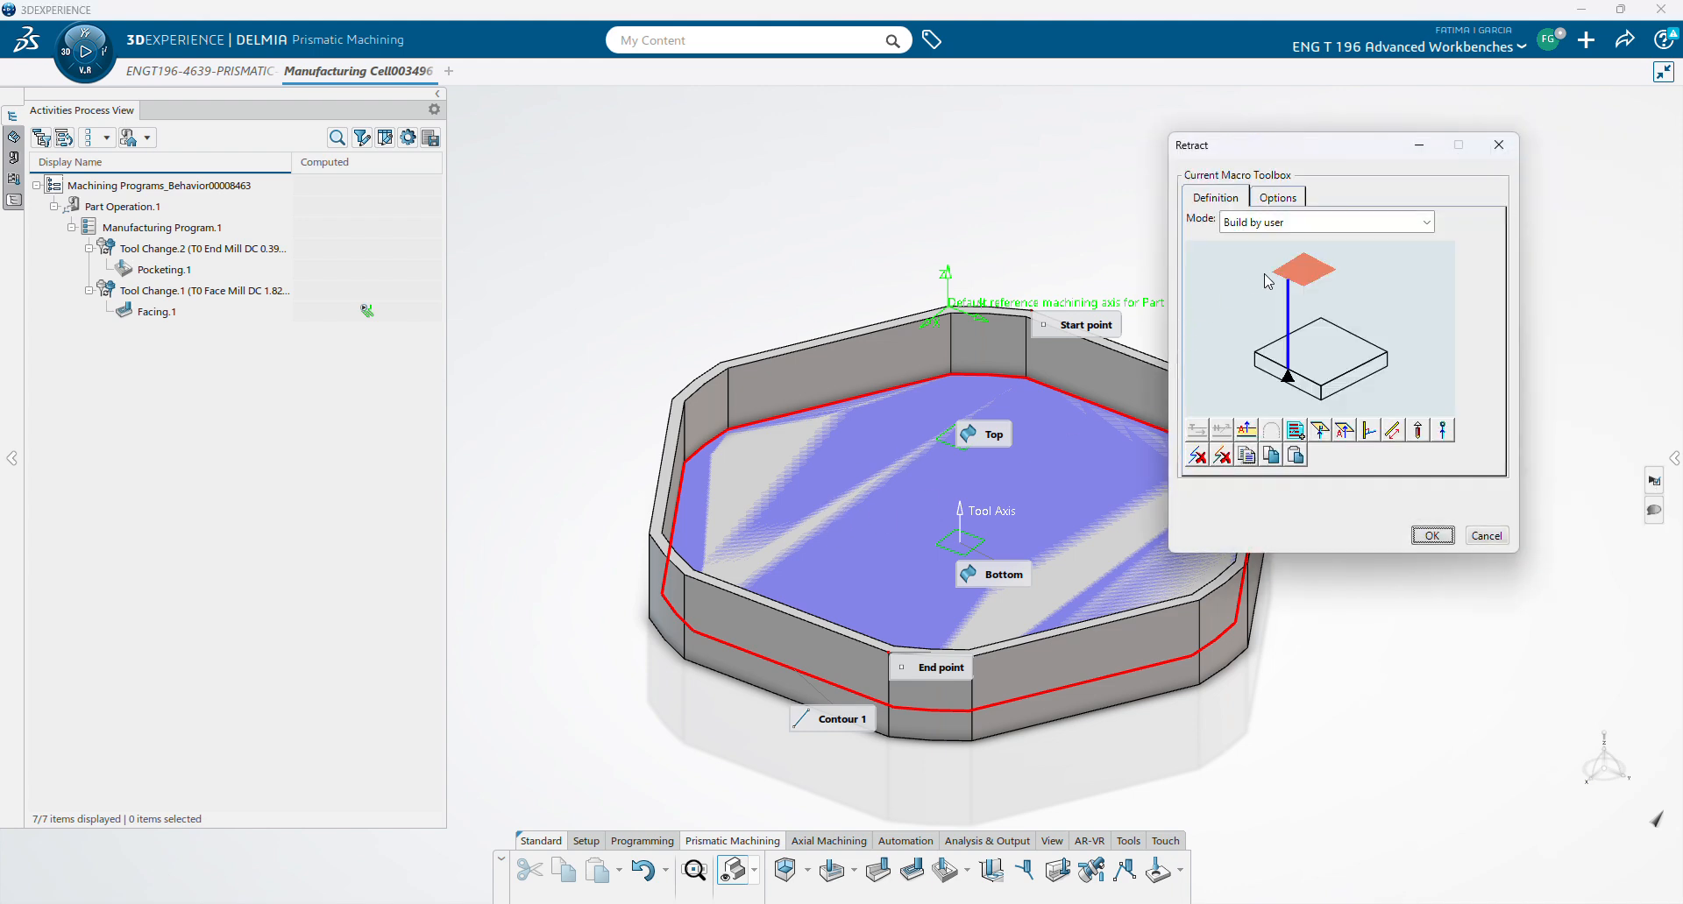
{"action": "left_click", "coordinate": [1277, 271]}
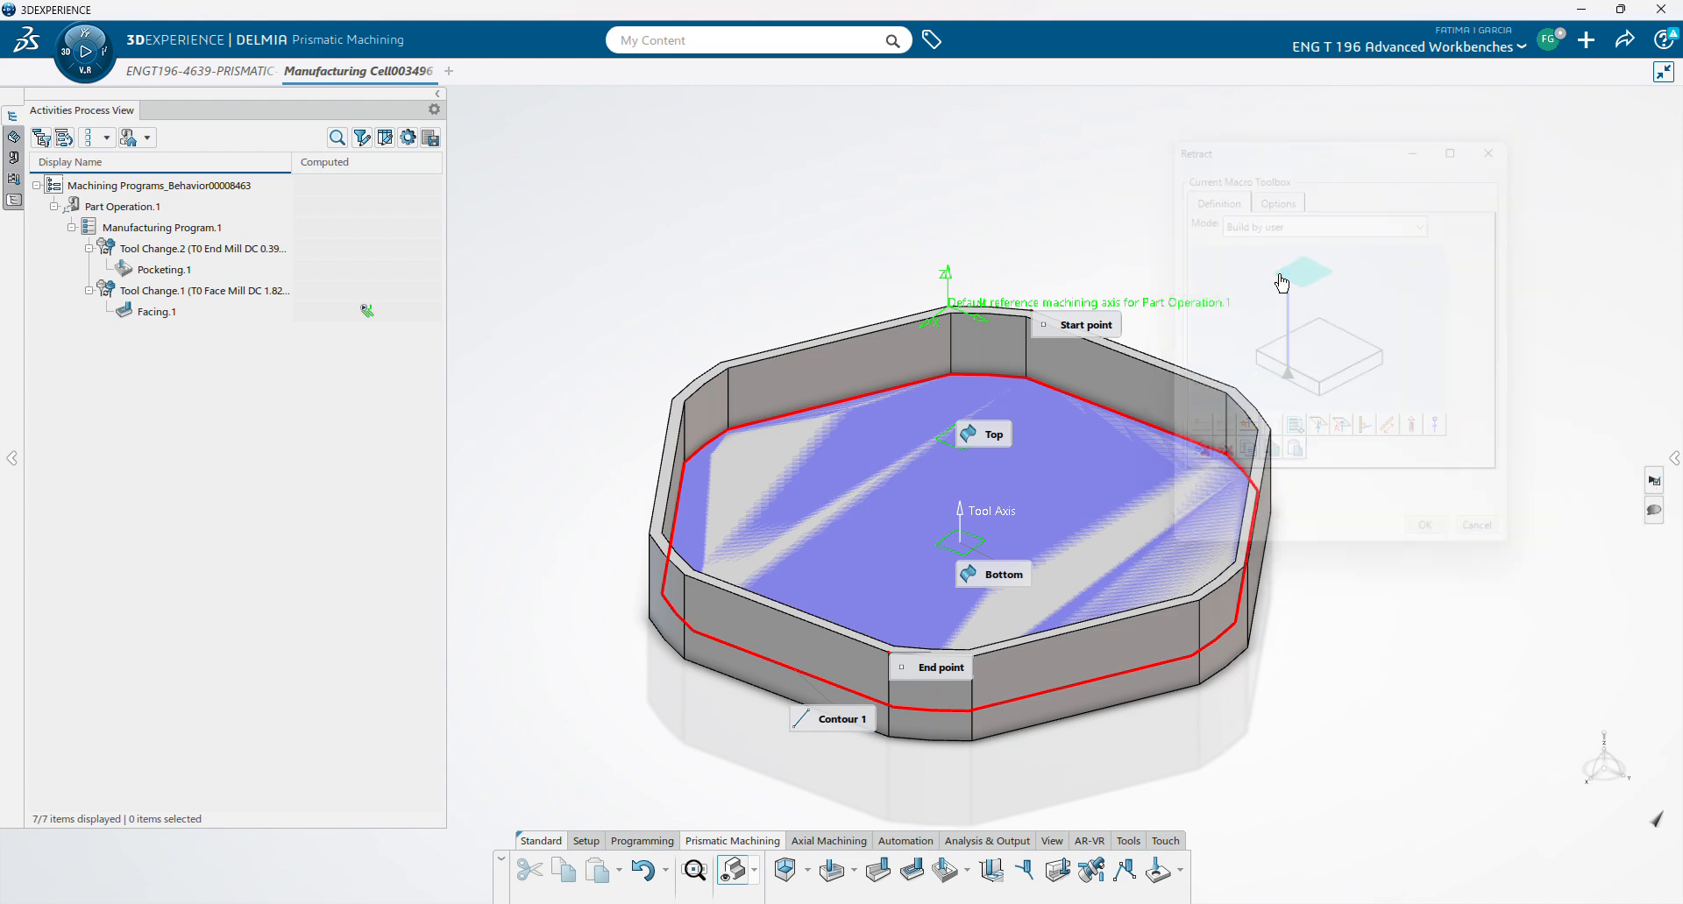
{"action": "left_click", "coordinate": [952, 445]}
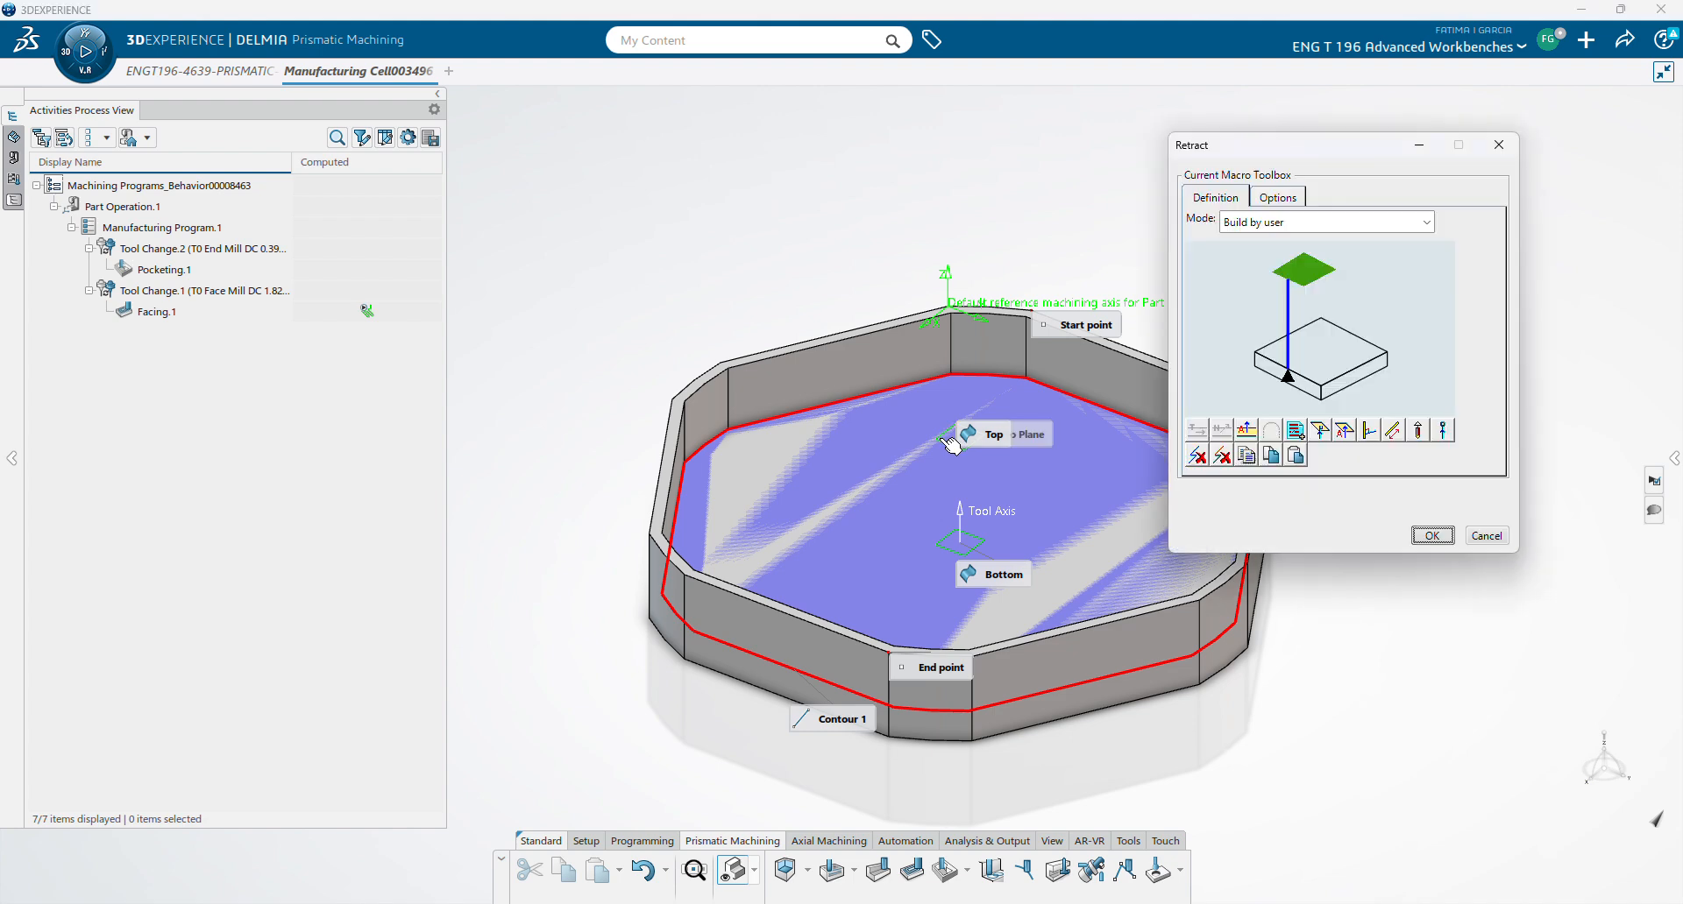
{"action": "left_click", "coordinate": [1429, 530]}
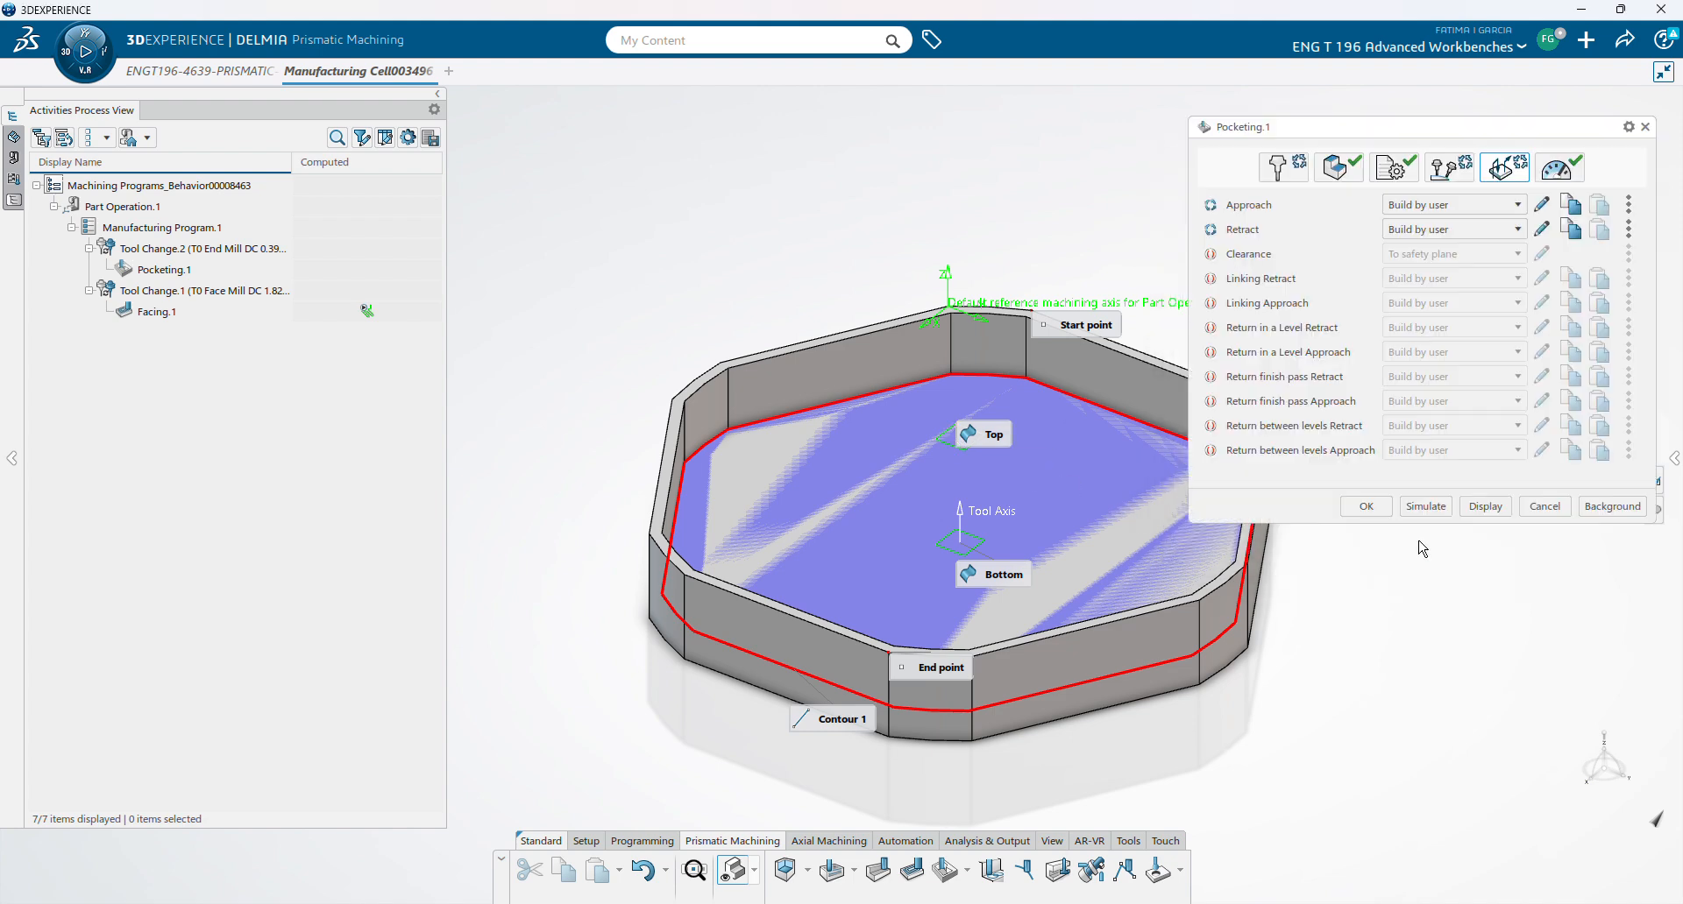
- Choose the Maximum depth of cut axial strategy (0.0197in) and compute the pocketing tool path
{"action": "left_click", "coordinate": [1359, 170]}
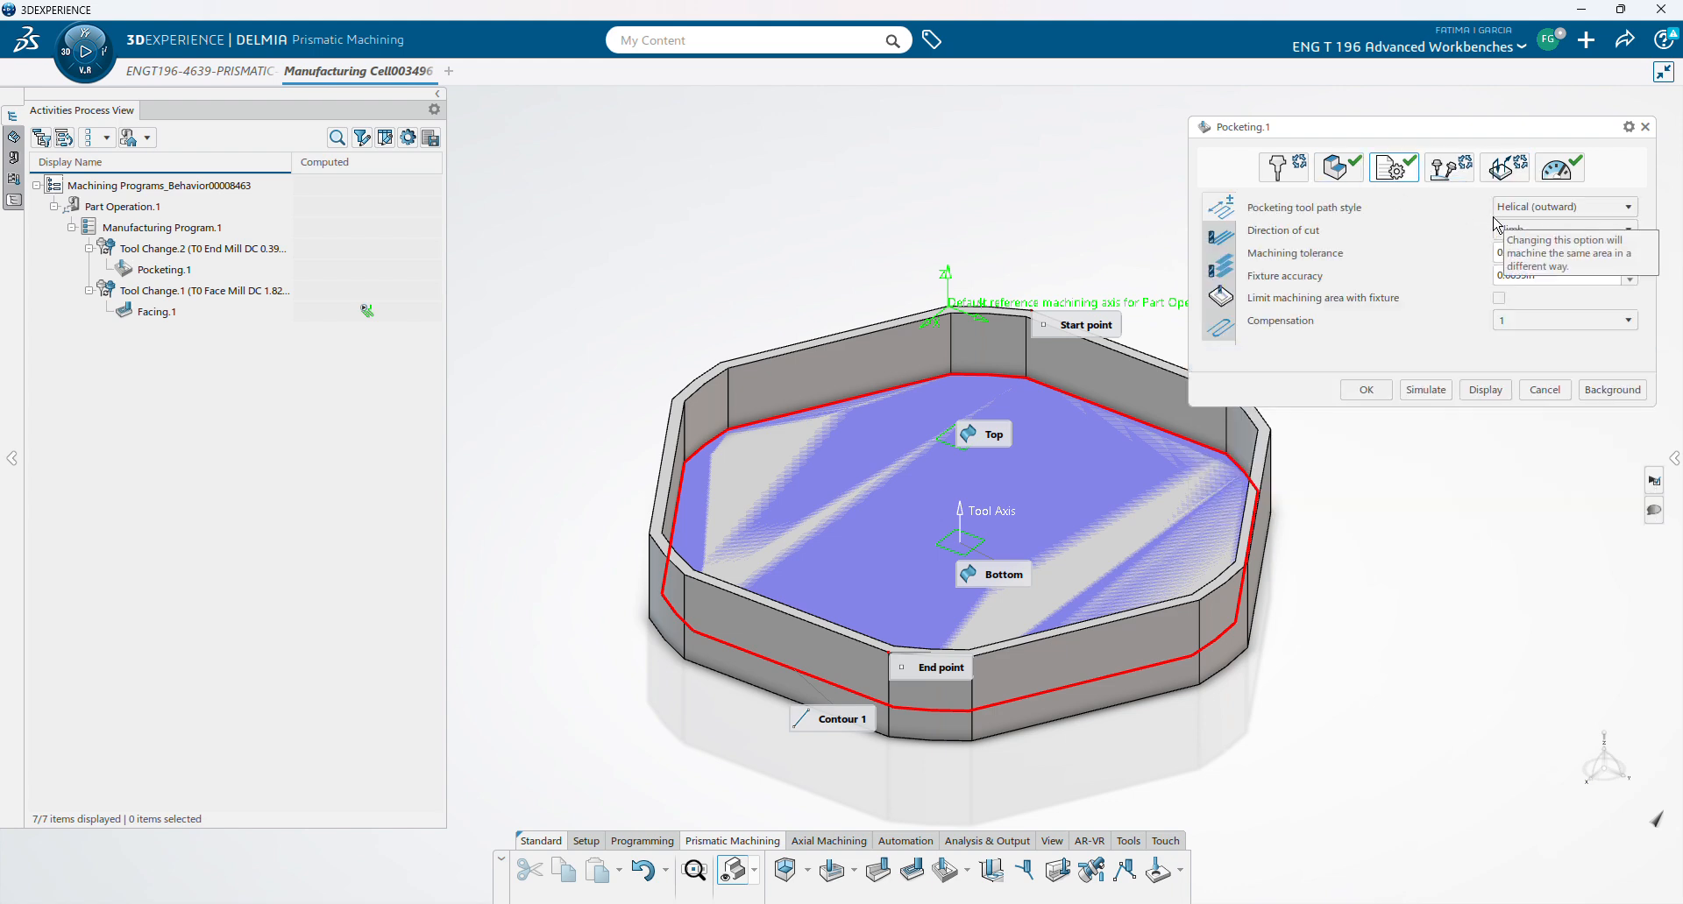
{"action": "left_click", "coordinate": [1224, 274]}
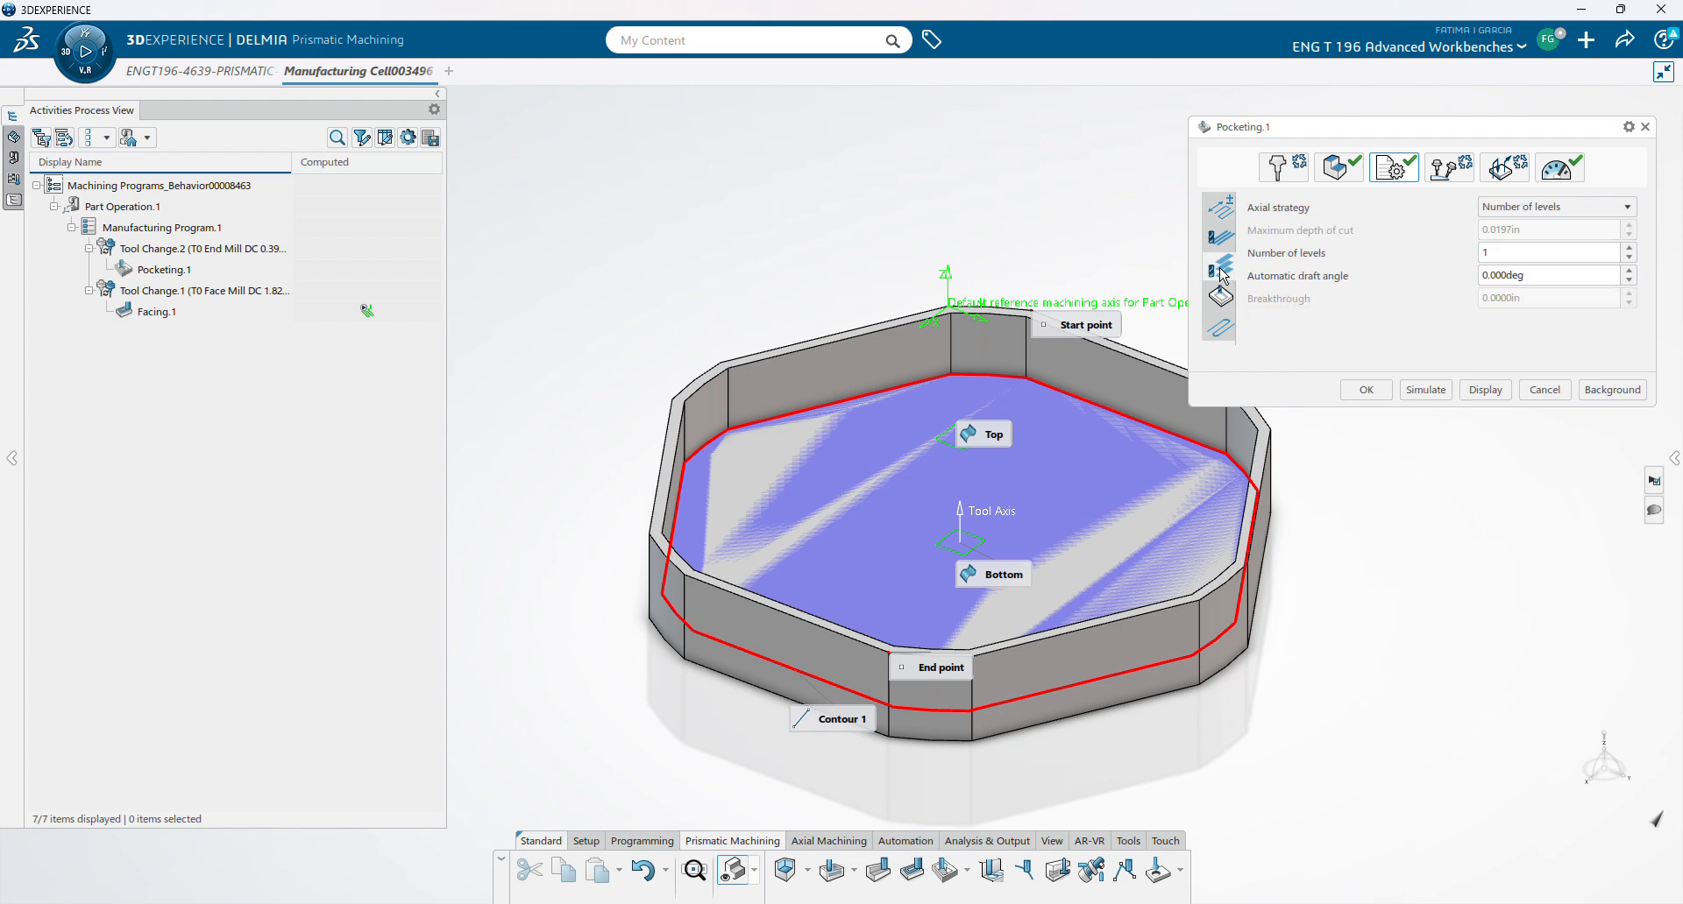
{"action": "left_click", "coordinate": [1578, 207]}
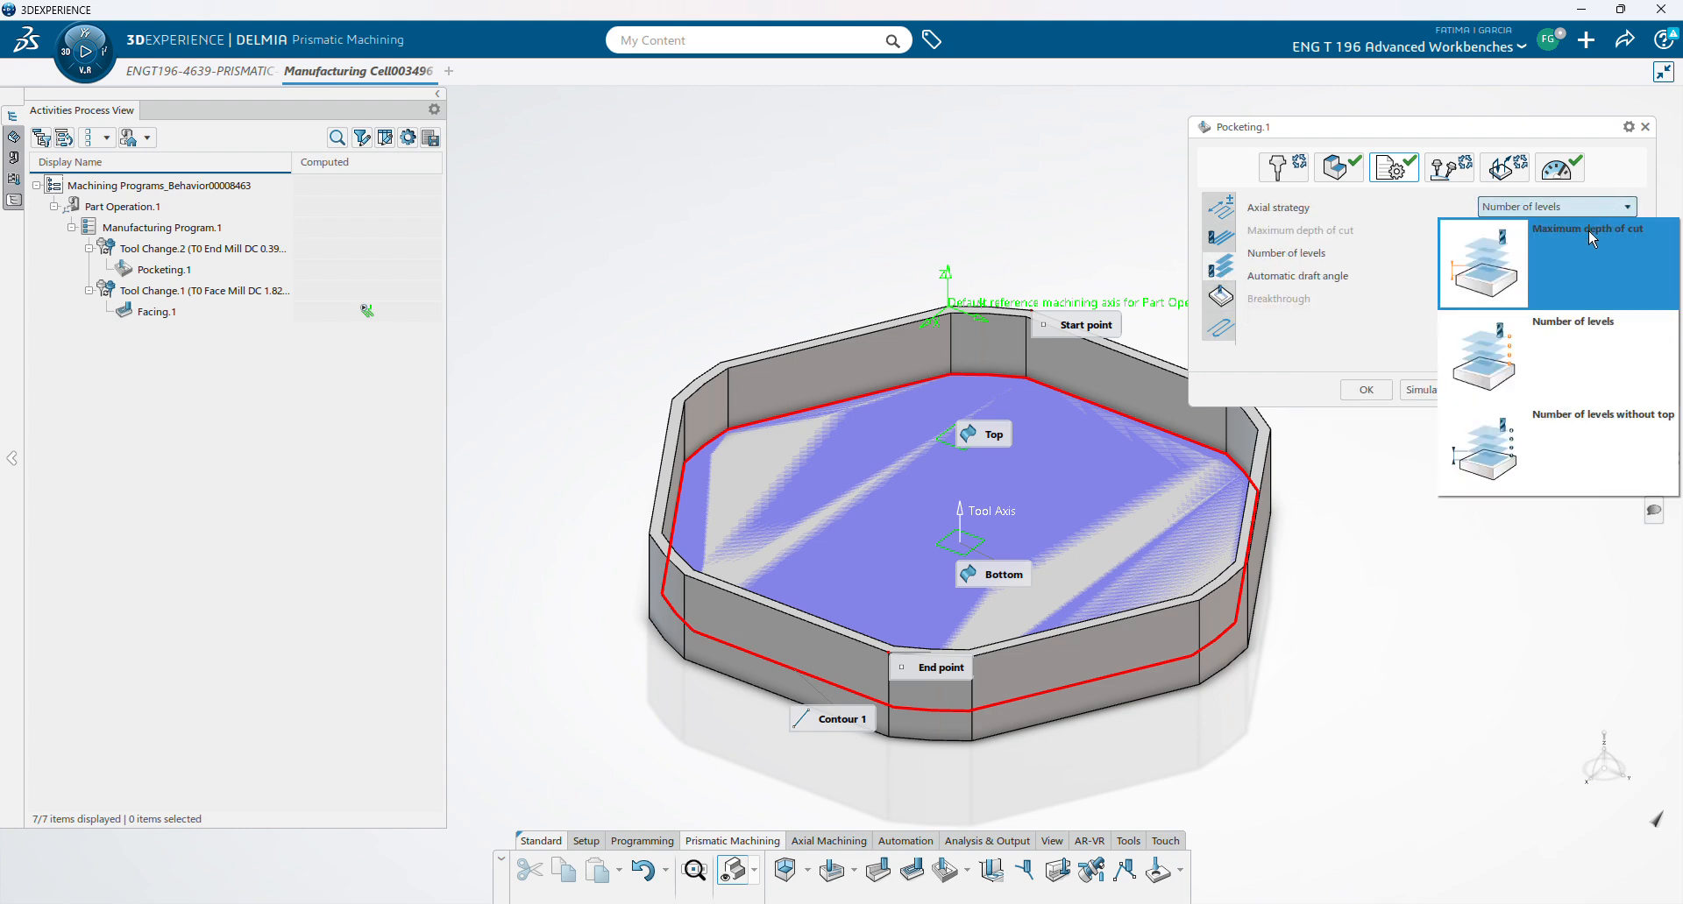
{"action": "left_click", "coordinate": [1590, 232]}
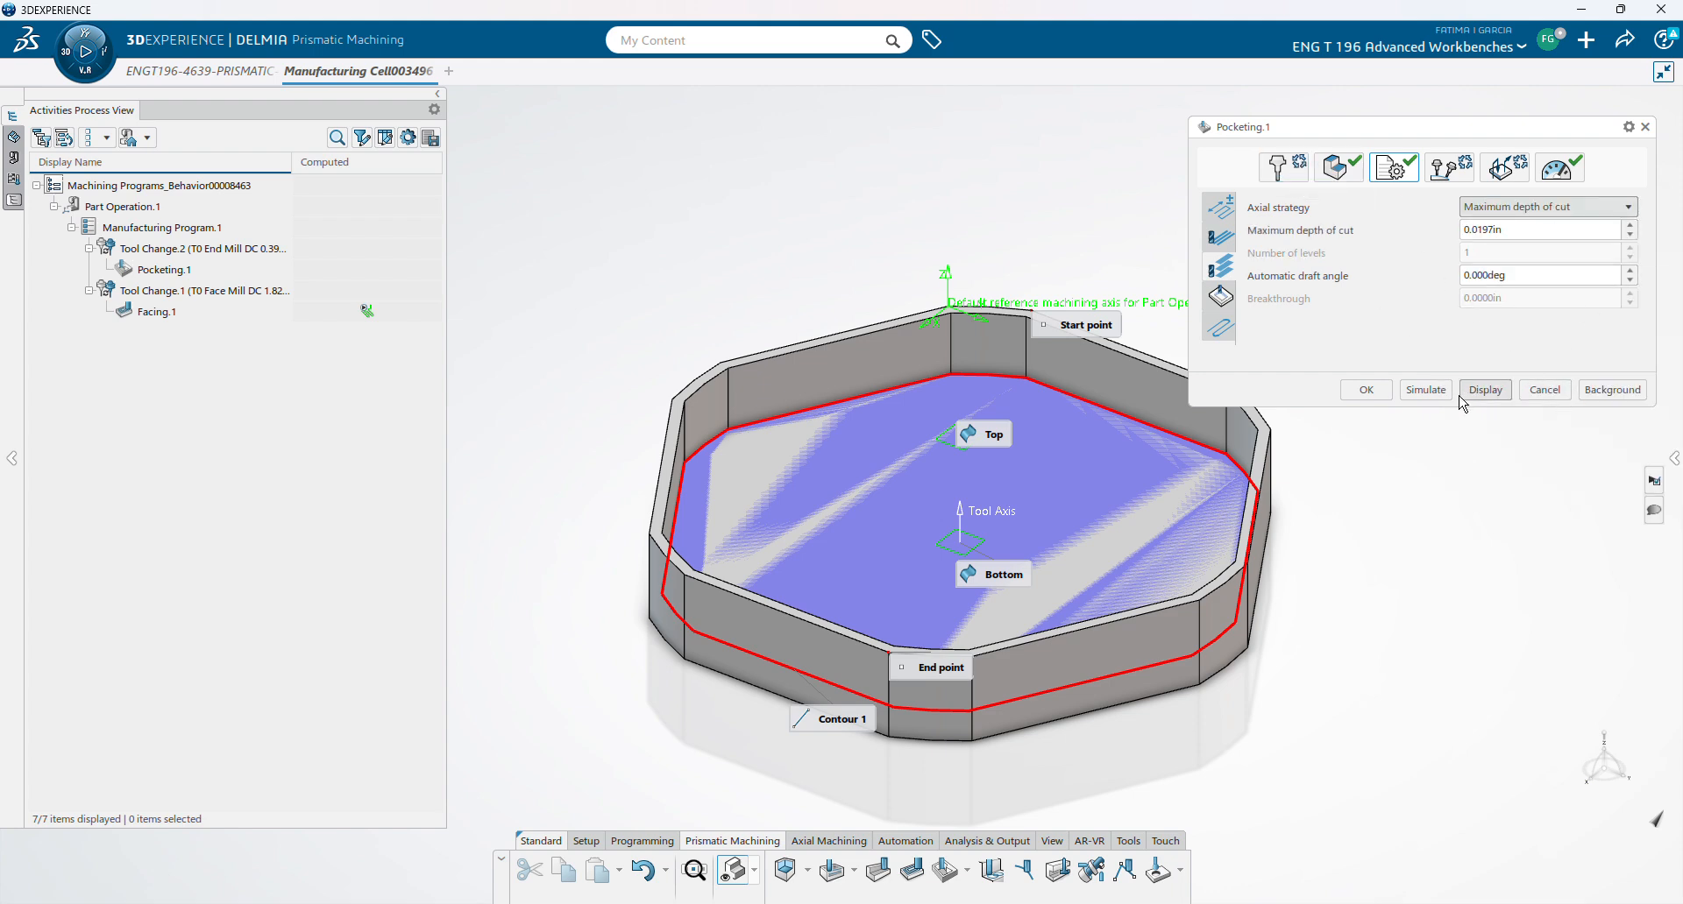
{"action": "left_click", "coordinate": [1427, 390]}
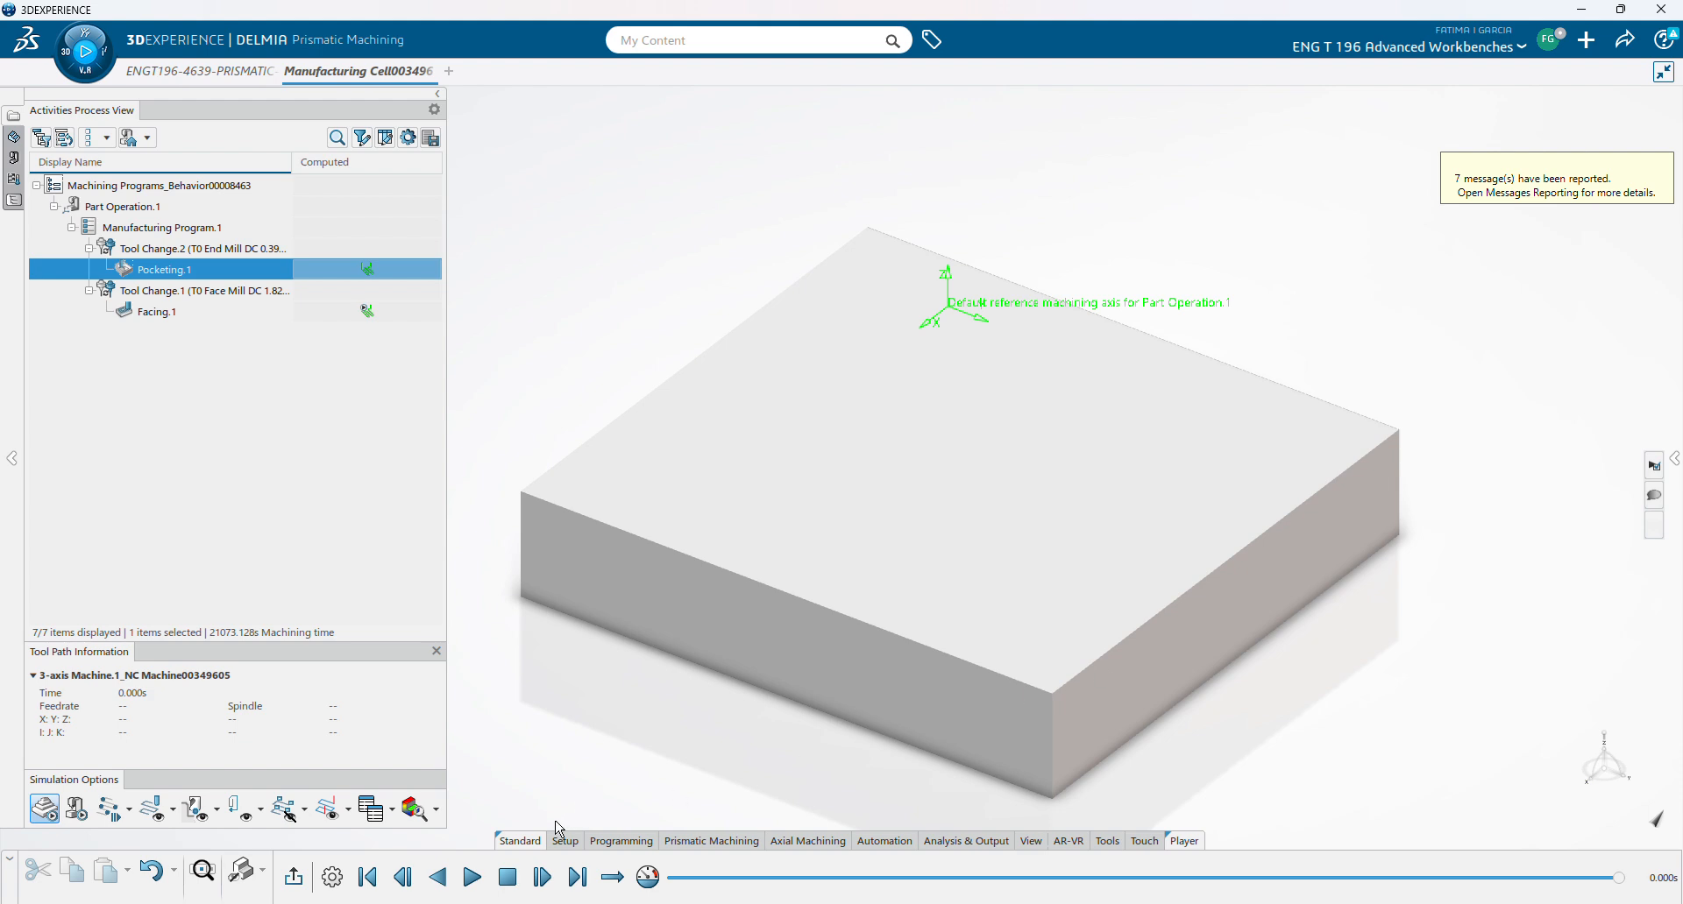
- Play the pocketing simulation while orbiting around the stock block, then pause and exit
{"action": "left_click", "coordinate": [472, 878]}
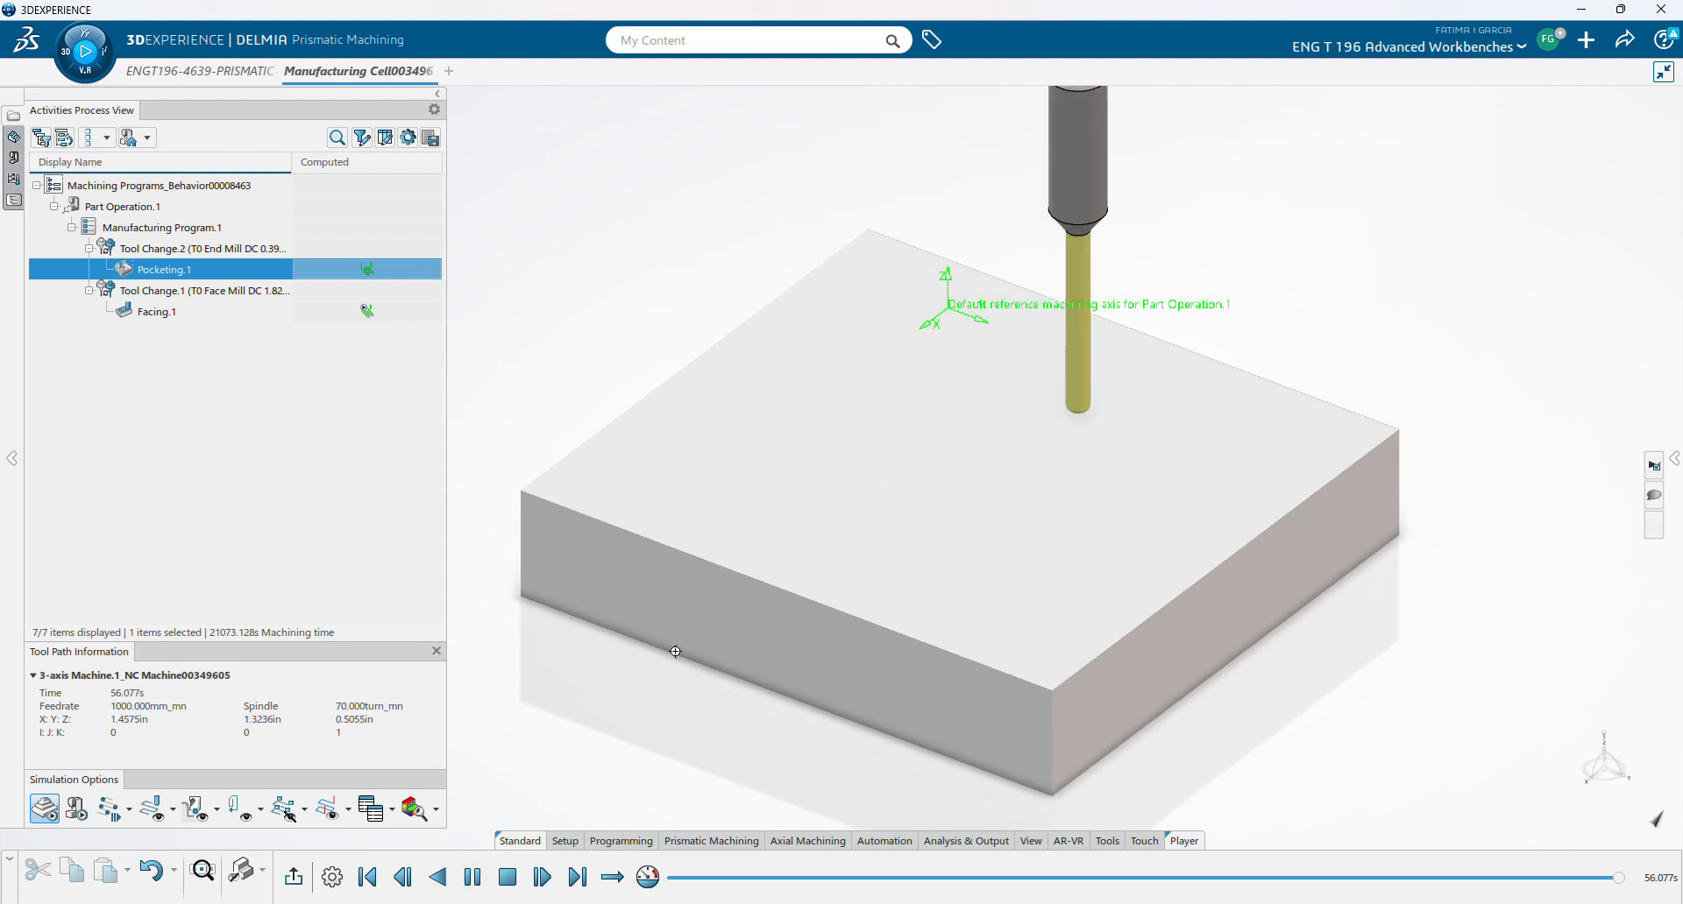
{"action": "middle_click_drag", "start_coordinate": [674, 651], "coordinate": [675, 764]}
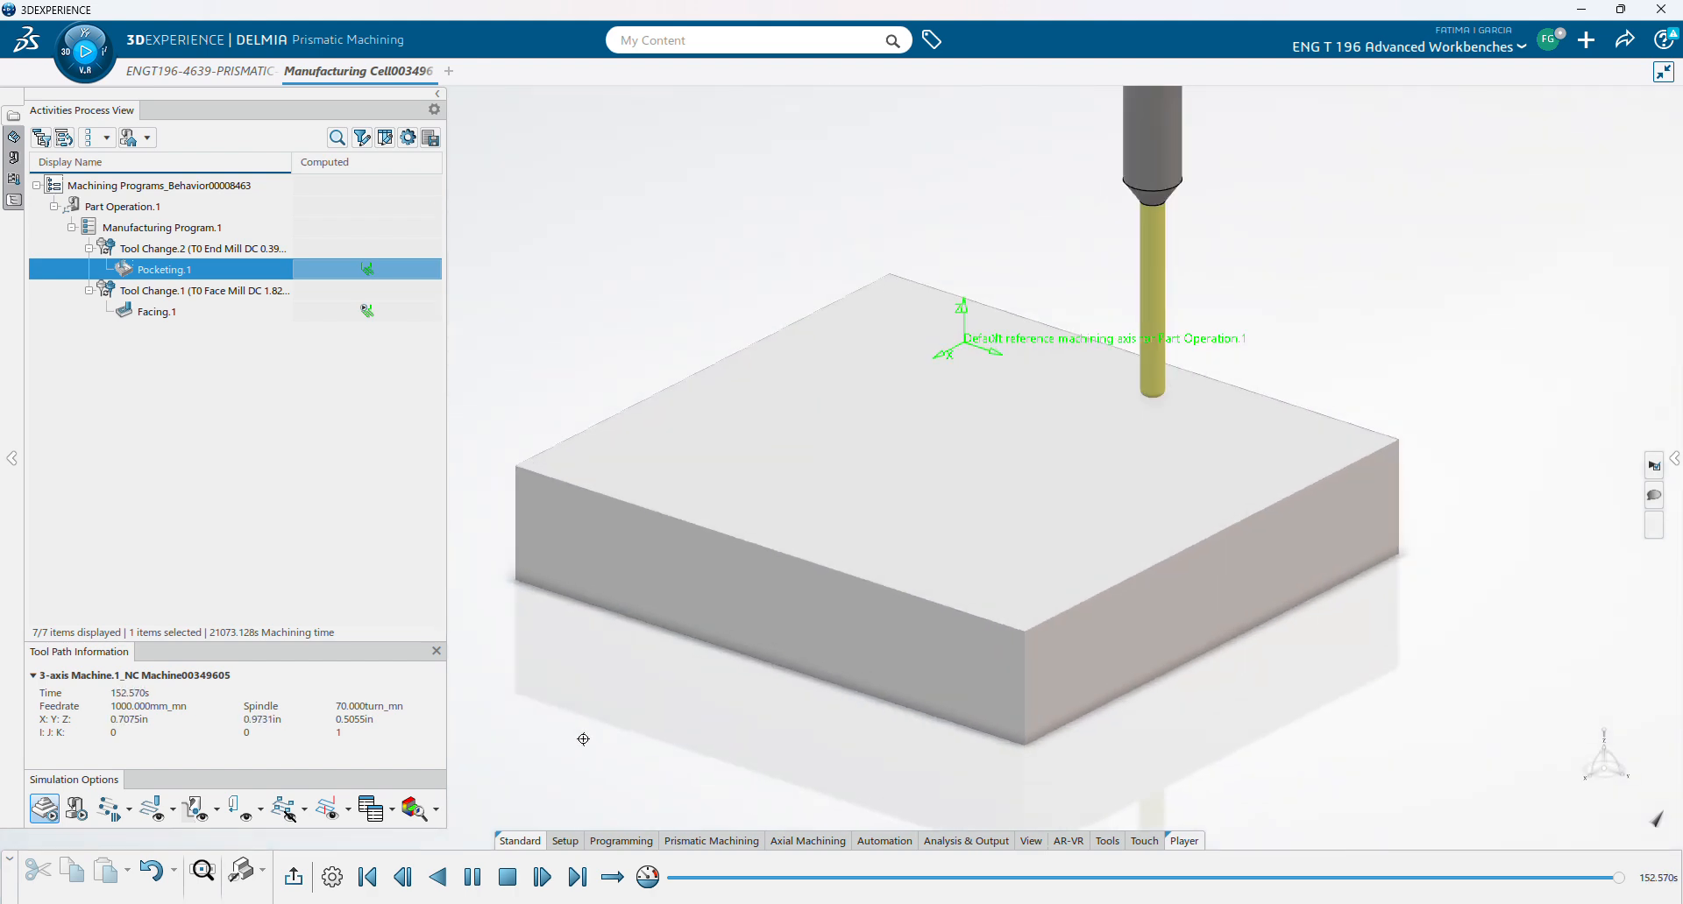
{"action": "left_click", "coordinate": [482, 890]}
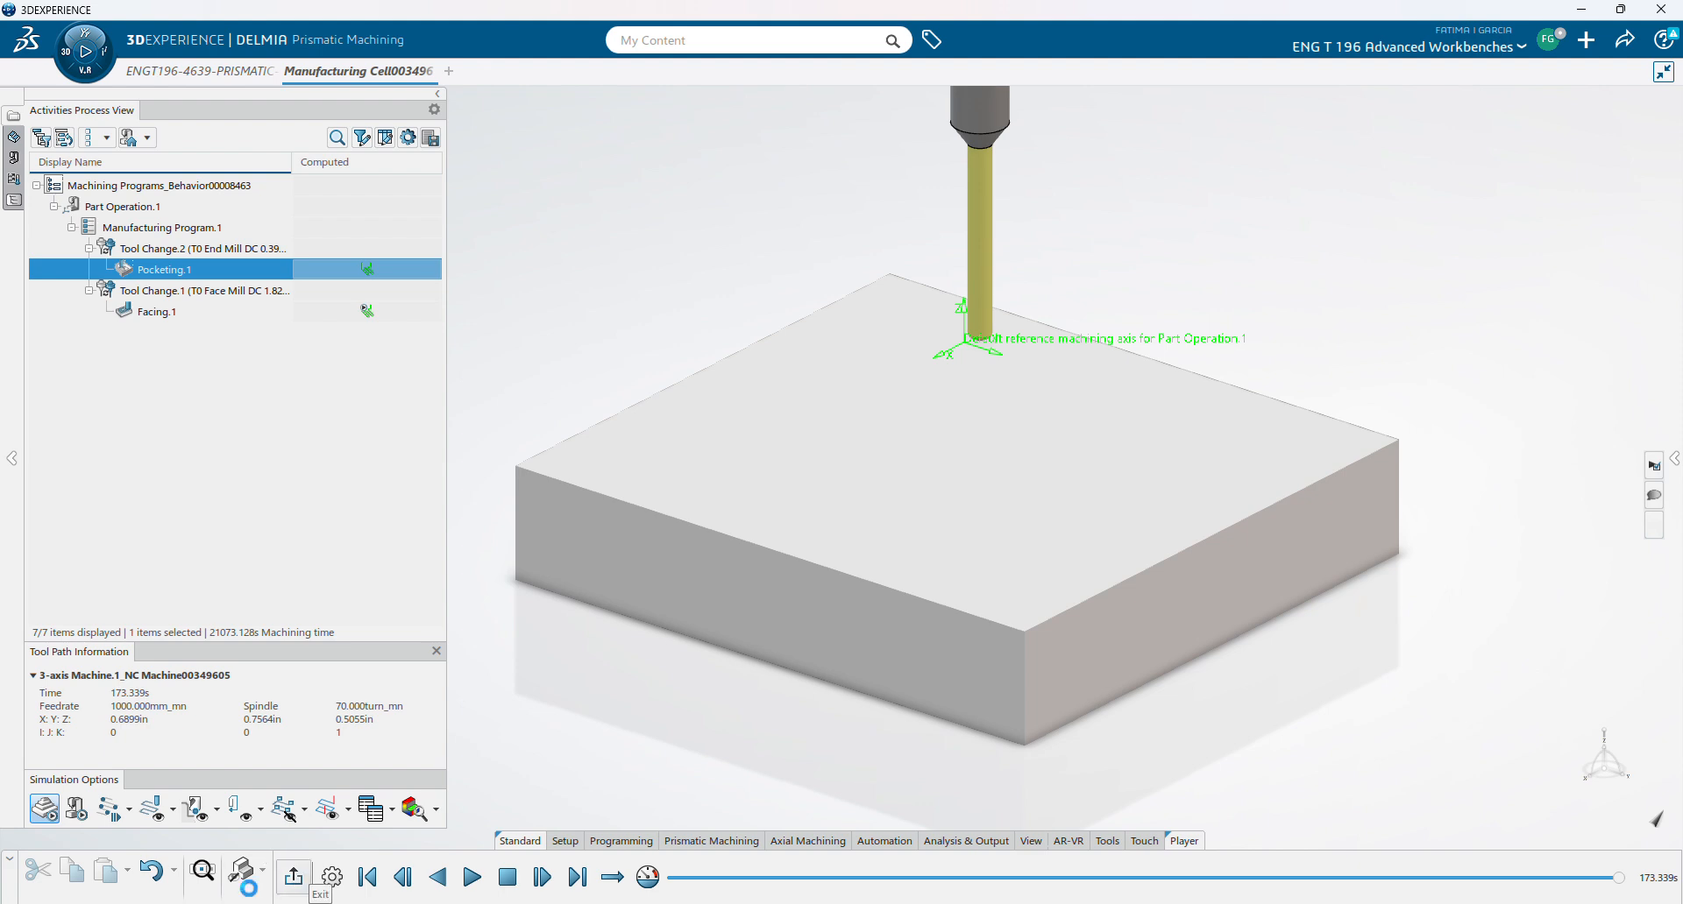
{"action": "left_click", "coordinate": [294, 876]}
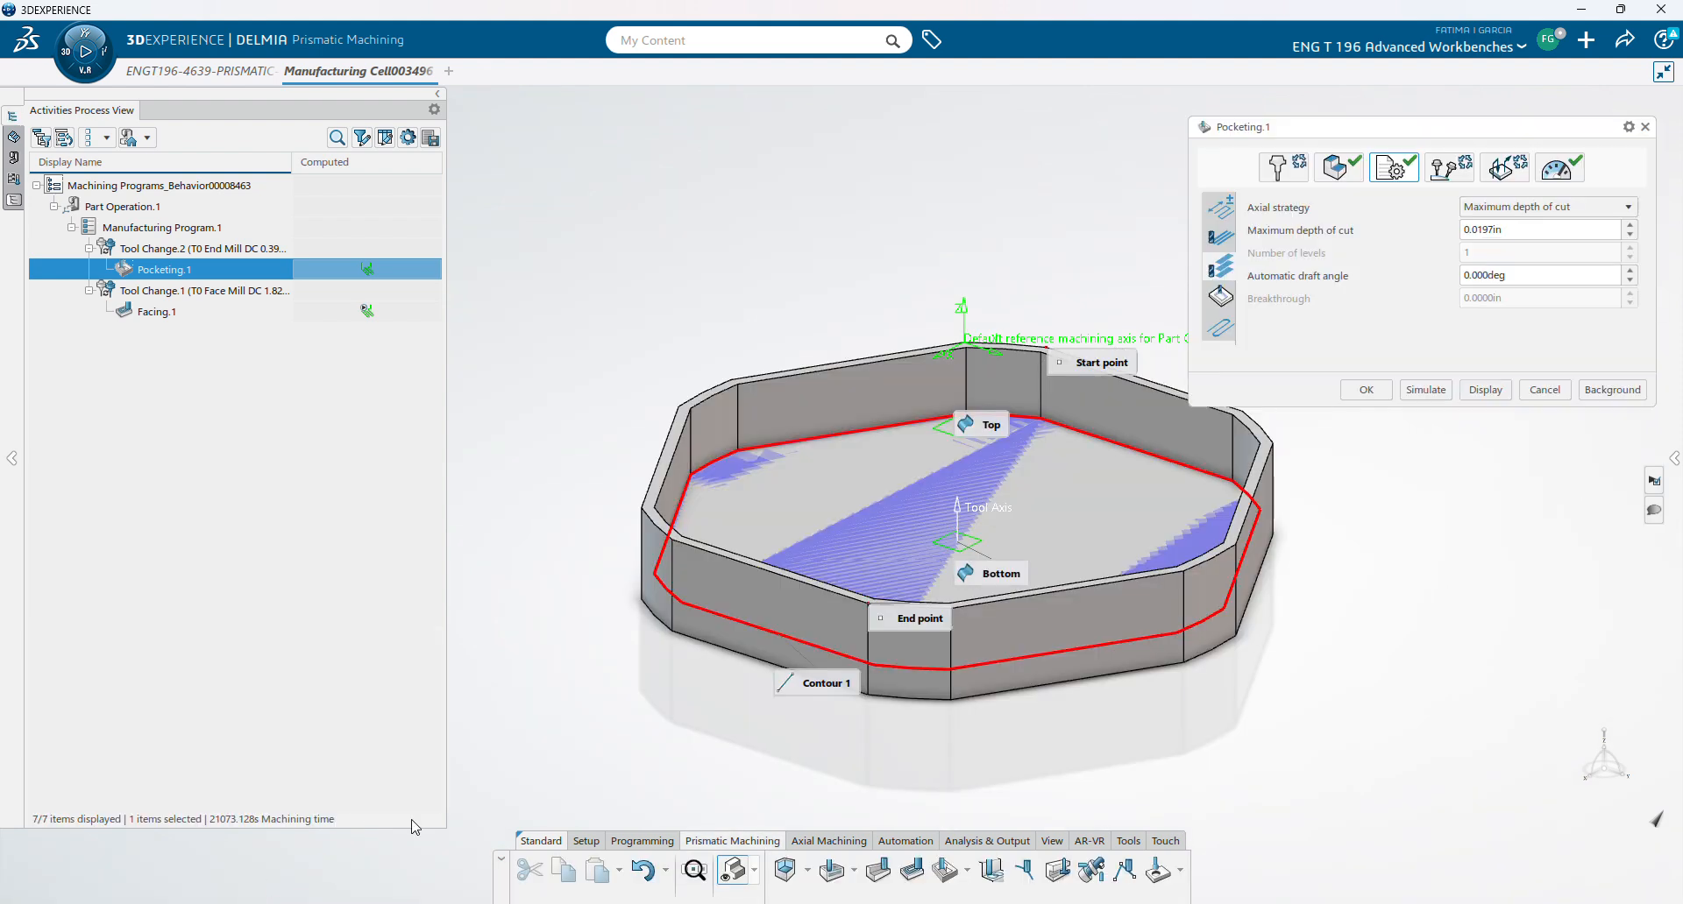
- Re-pick the octagonal pocket floor as Pocketing.1's bottom plane
{"action": "left_click", "coordinate": [1325, 167]}
{"action": "middle_click_drag", "start_coordinate": [1079, 264], "coordinate": [987, 255]}
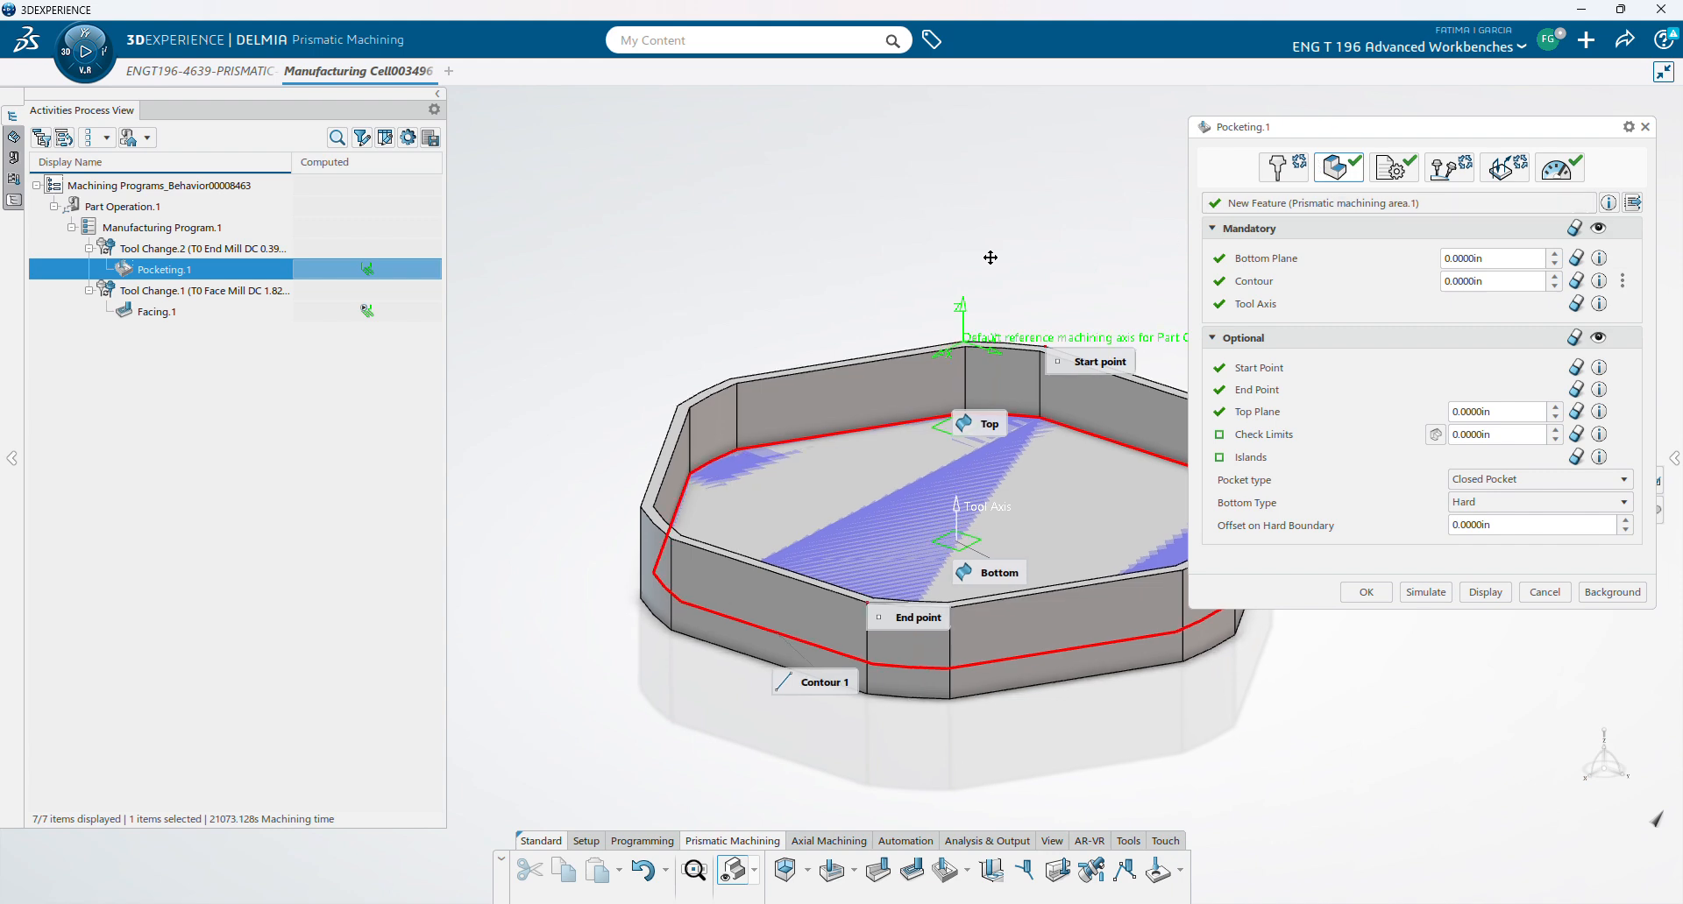
{"action": "mouse_move", "coordinate": [1030, 240]}
{"action": "middle_mouse_down"}
{"action": "mouse_move", "coordinate": [1055, 229]}
{"action": "mouse_move", "coordinate": [1071, 413]}
{"action": "middle_mouse_up"}
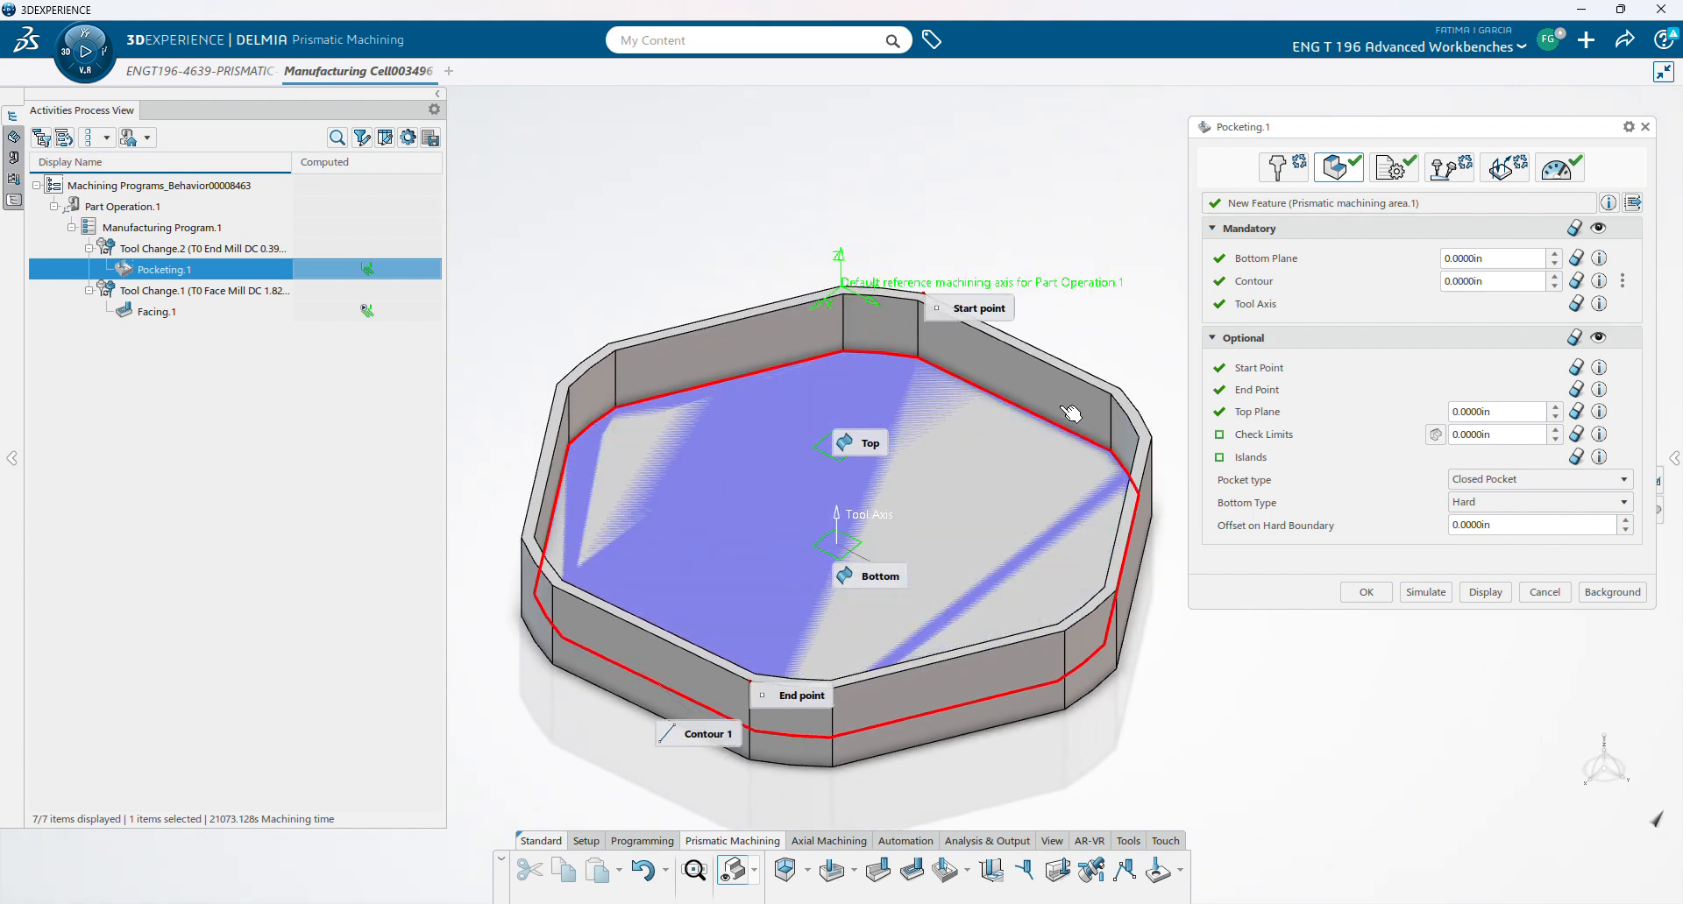
{"action": "mouse_move", "coordinate": [1256, 426]}
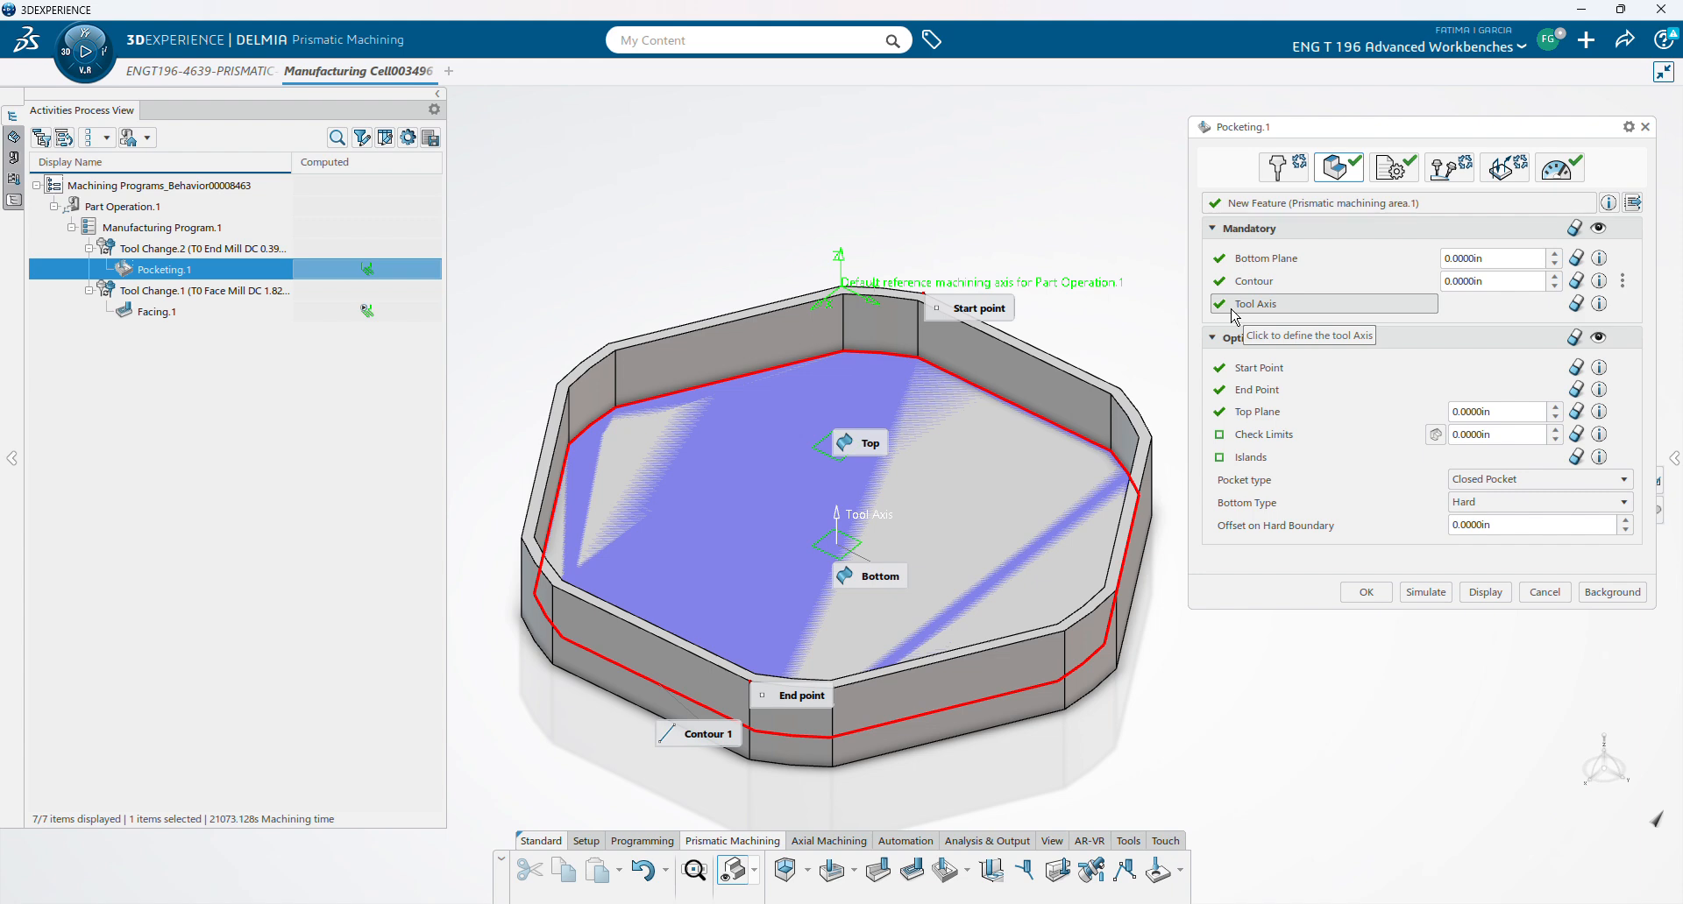
{"action": "left_click", "coordinate": [1273, 260]}
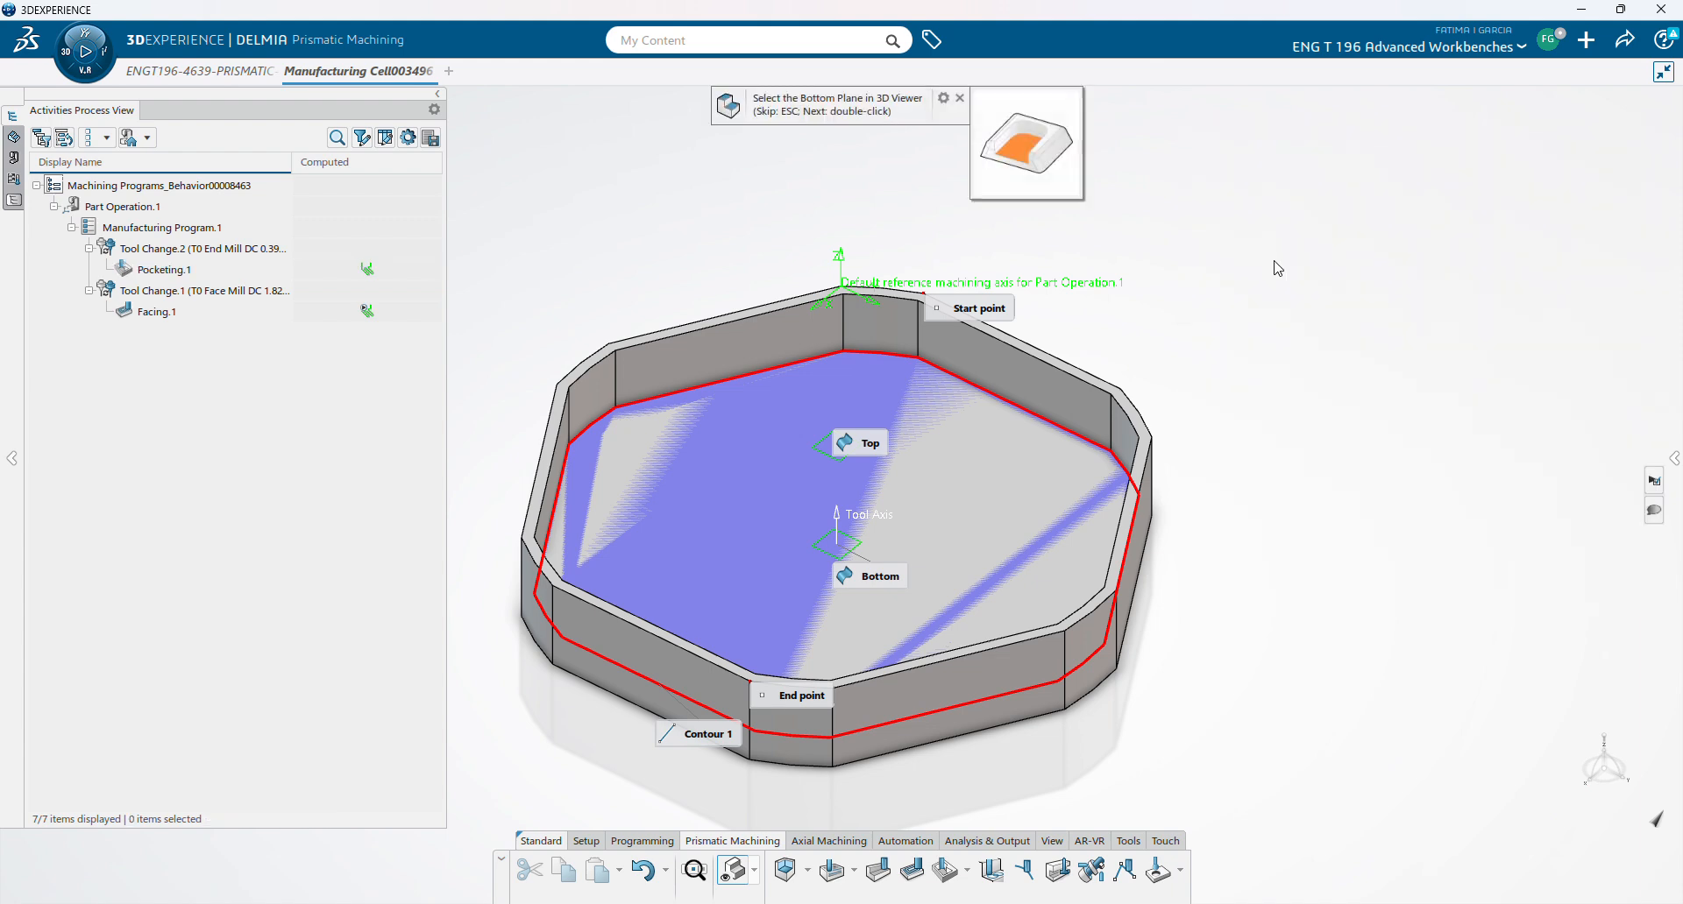
{"action": "left_click", "coordinate": [995, 514]}
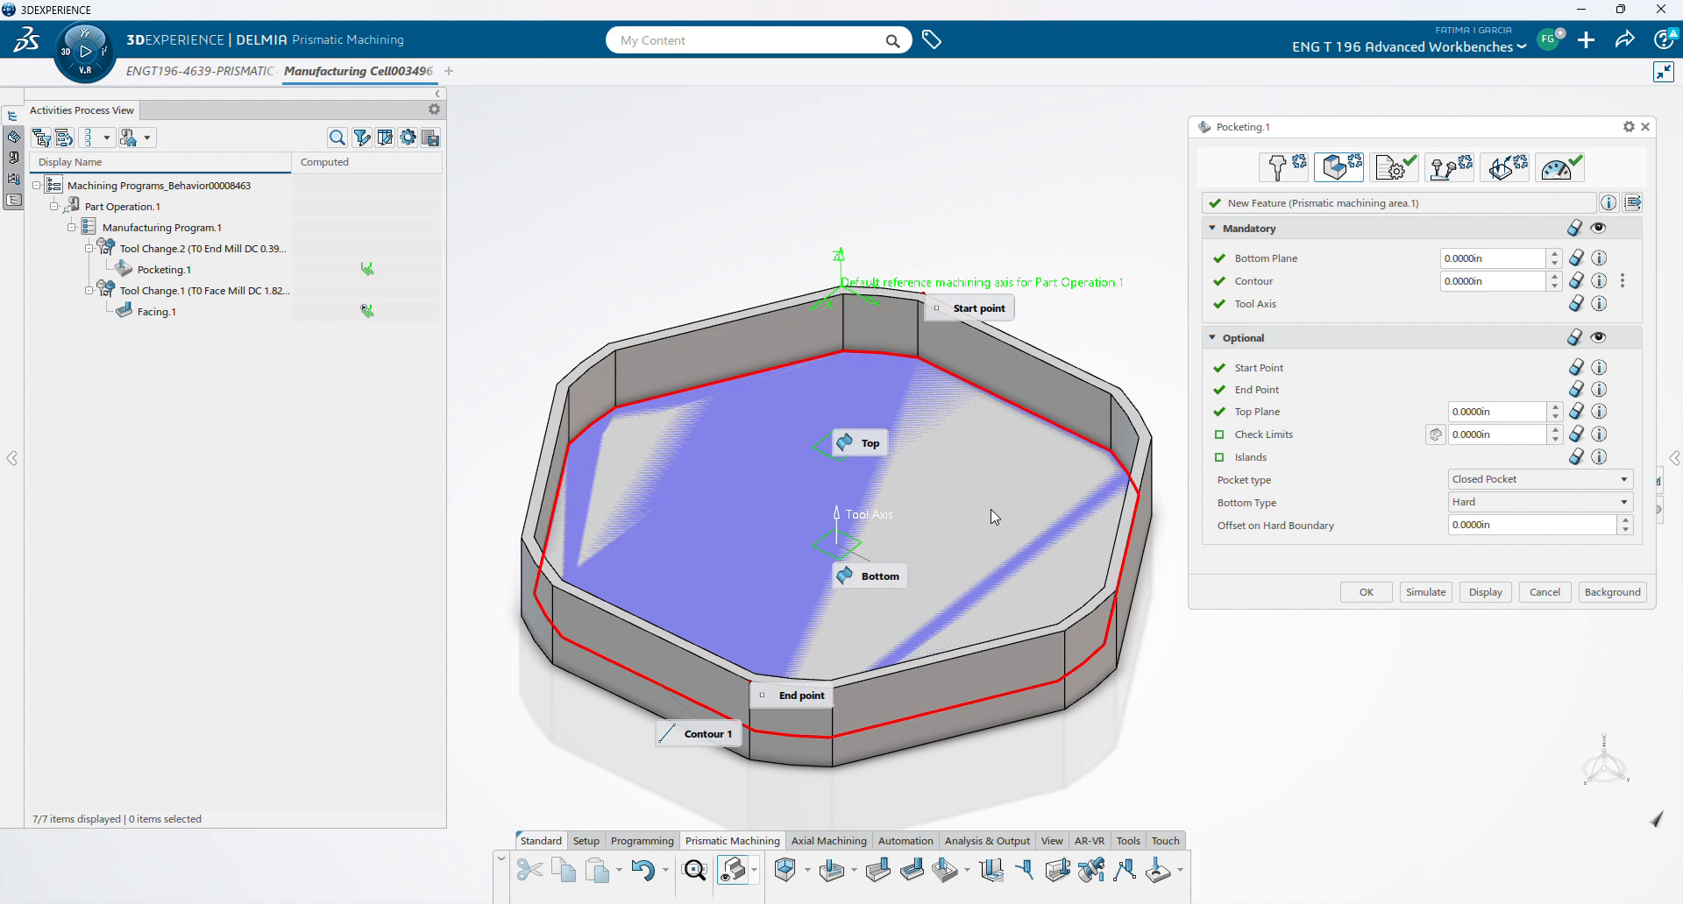
- Select the pocket's boundary edge as contour and the top face as top plane, then compute
{"action": "left_click", "coordinate": [1255, 282]}
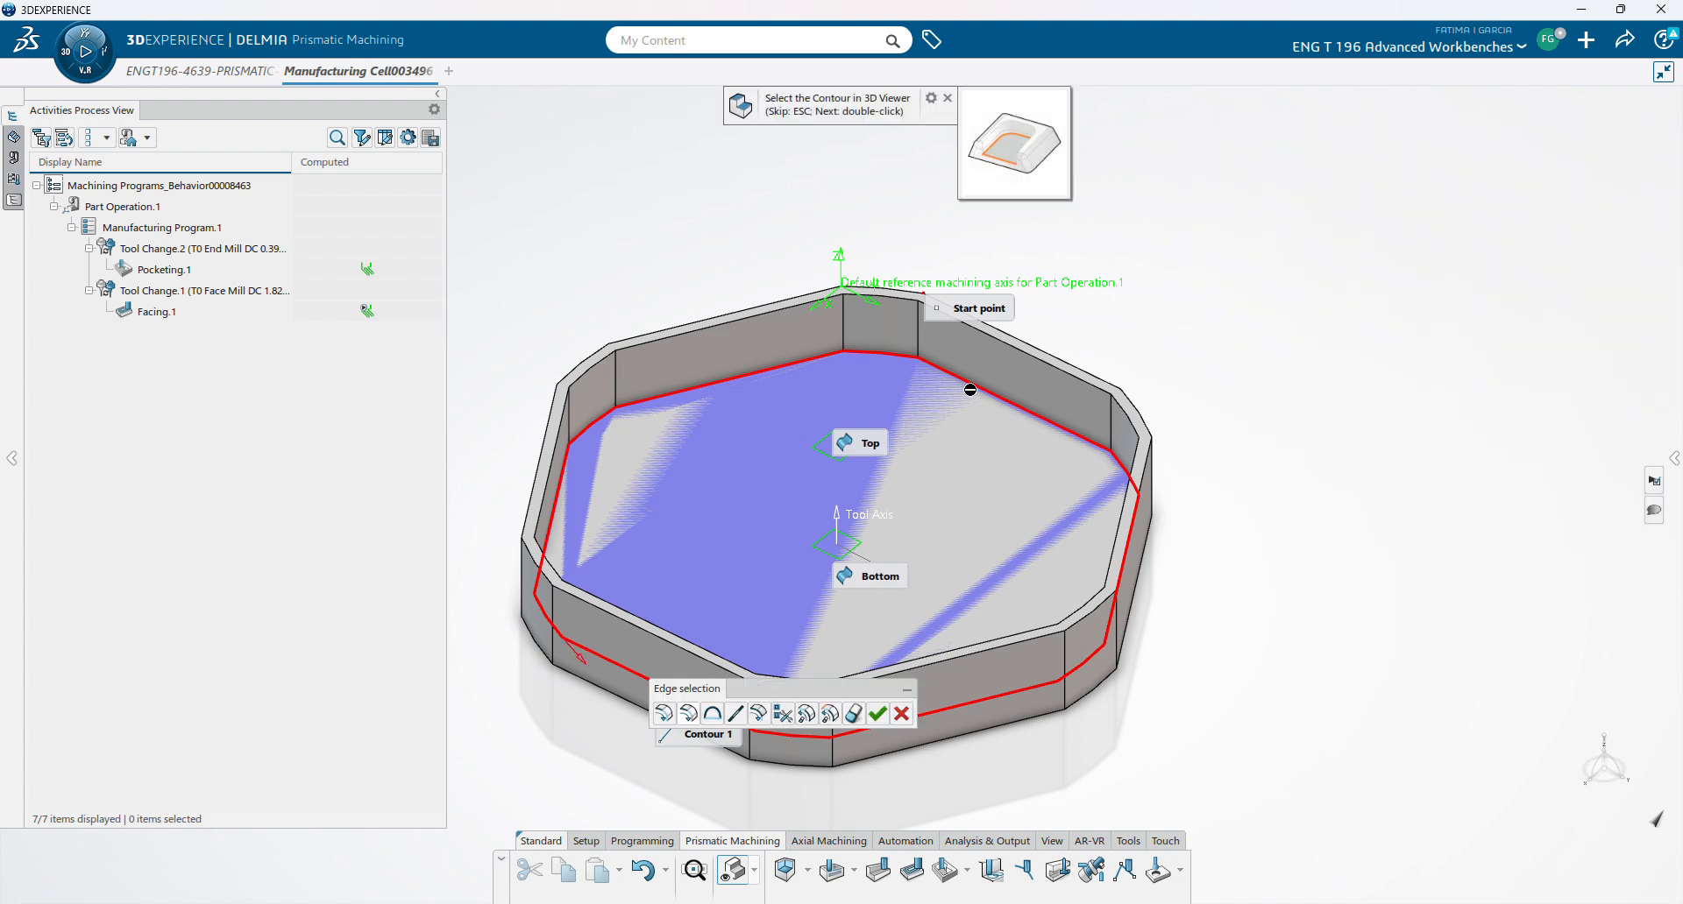
{"action": "left_click", "coordinate": [985, 395]}
{"action": "left_click", "coordinate": [877, 714]}
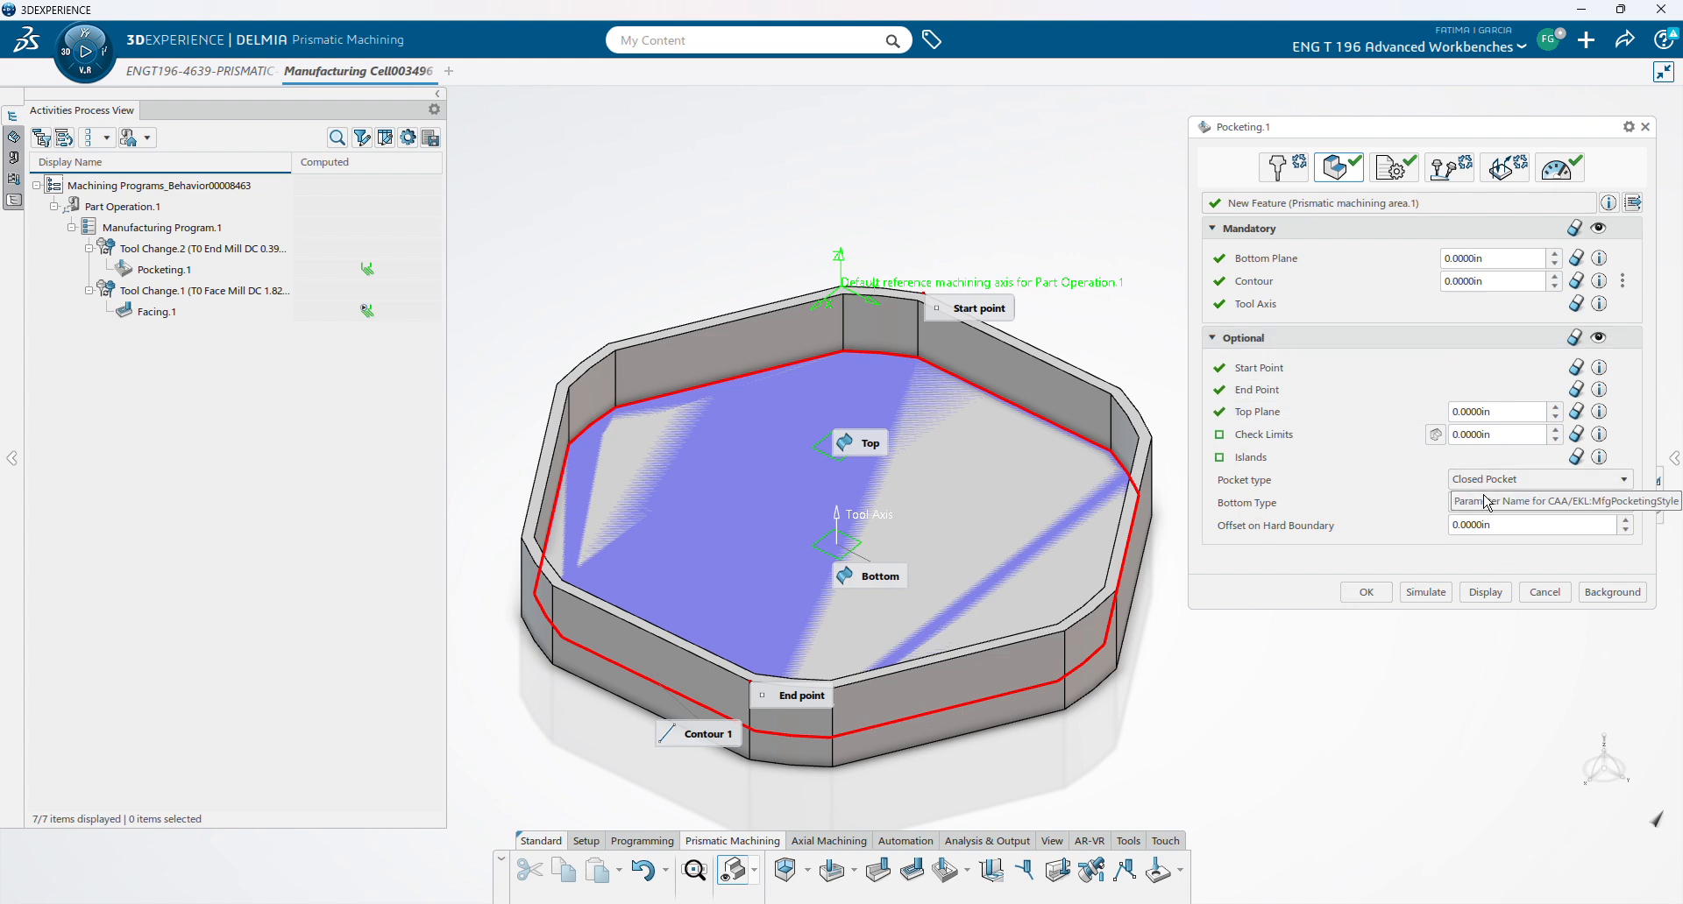
{"action": "left_click", "coordinate": [1273, 419]}
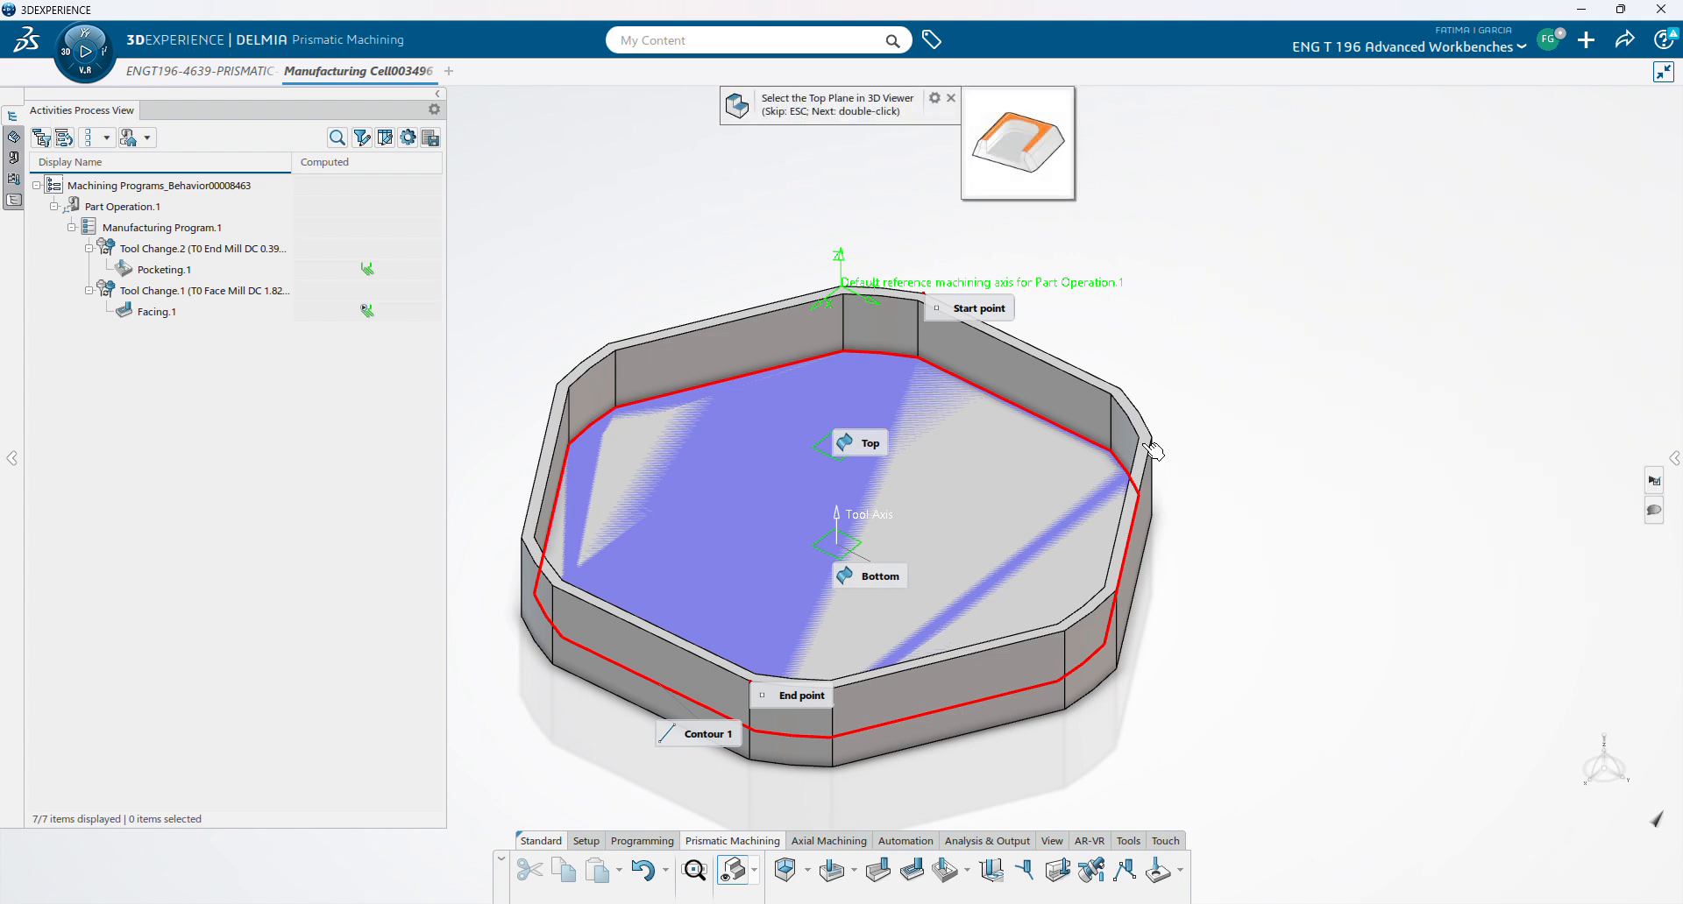
{"action": "left_click", "coordinate": [1137, 416]}
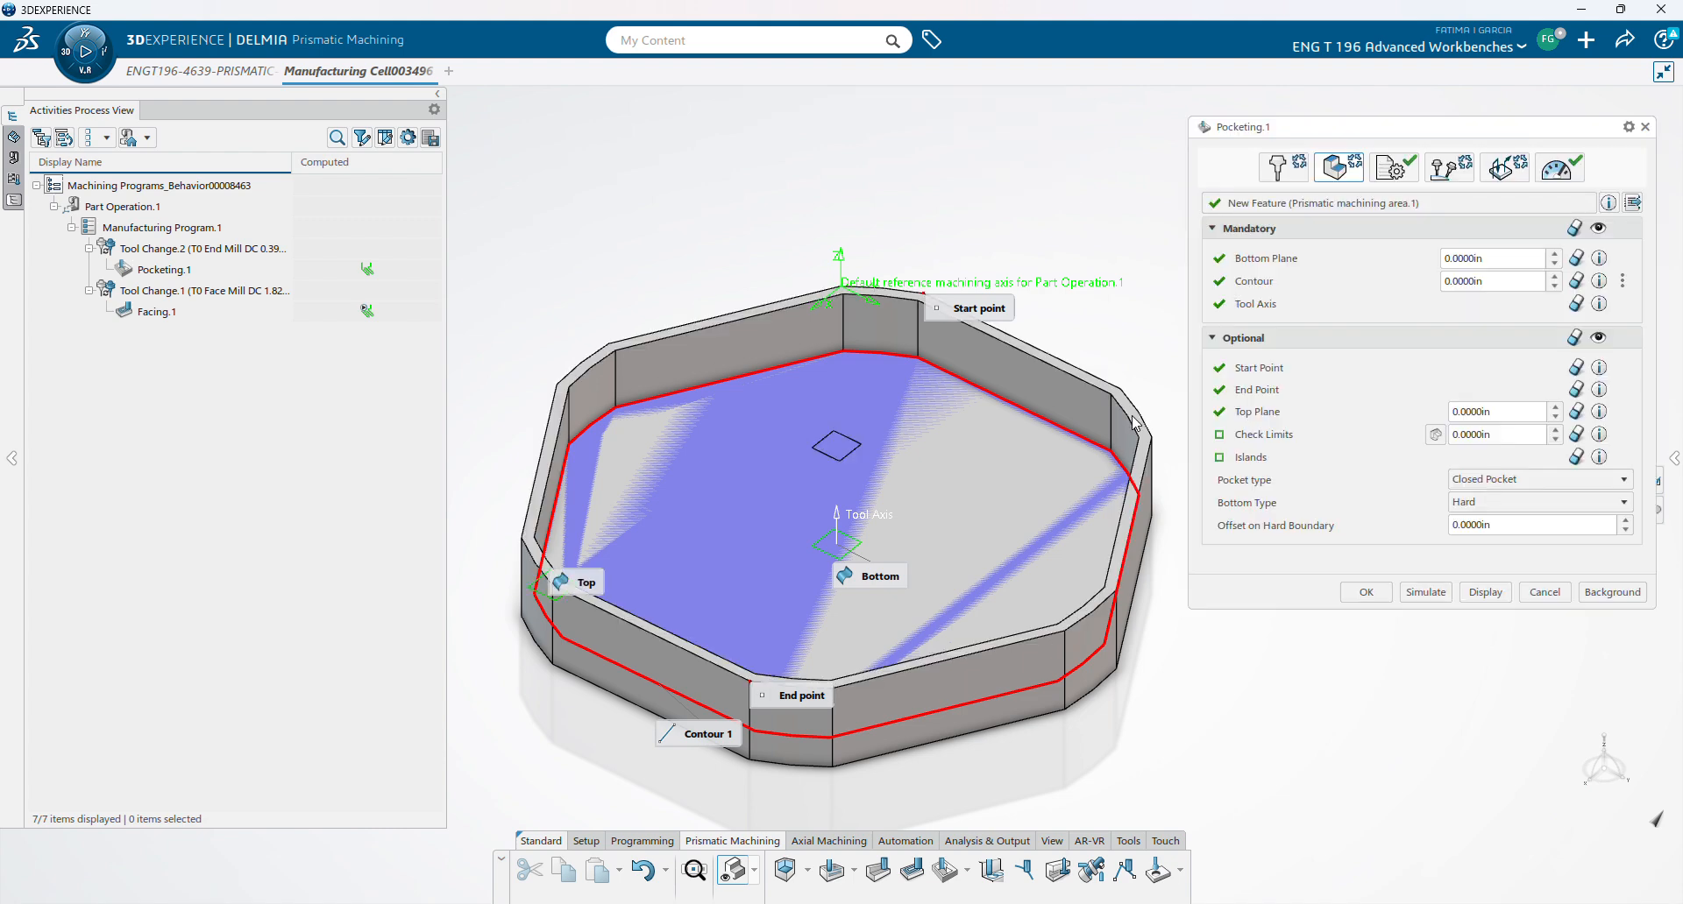
{"action": "left_click", "coordinate": [1414, 595]}
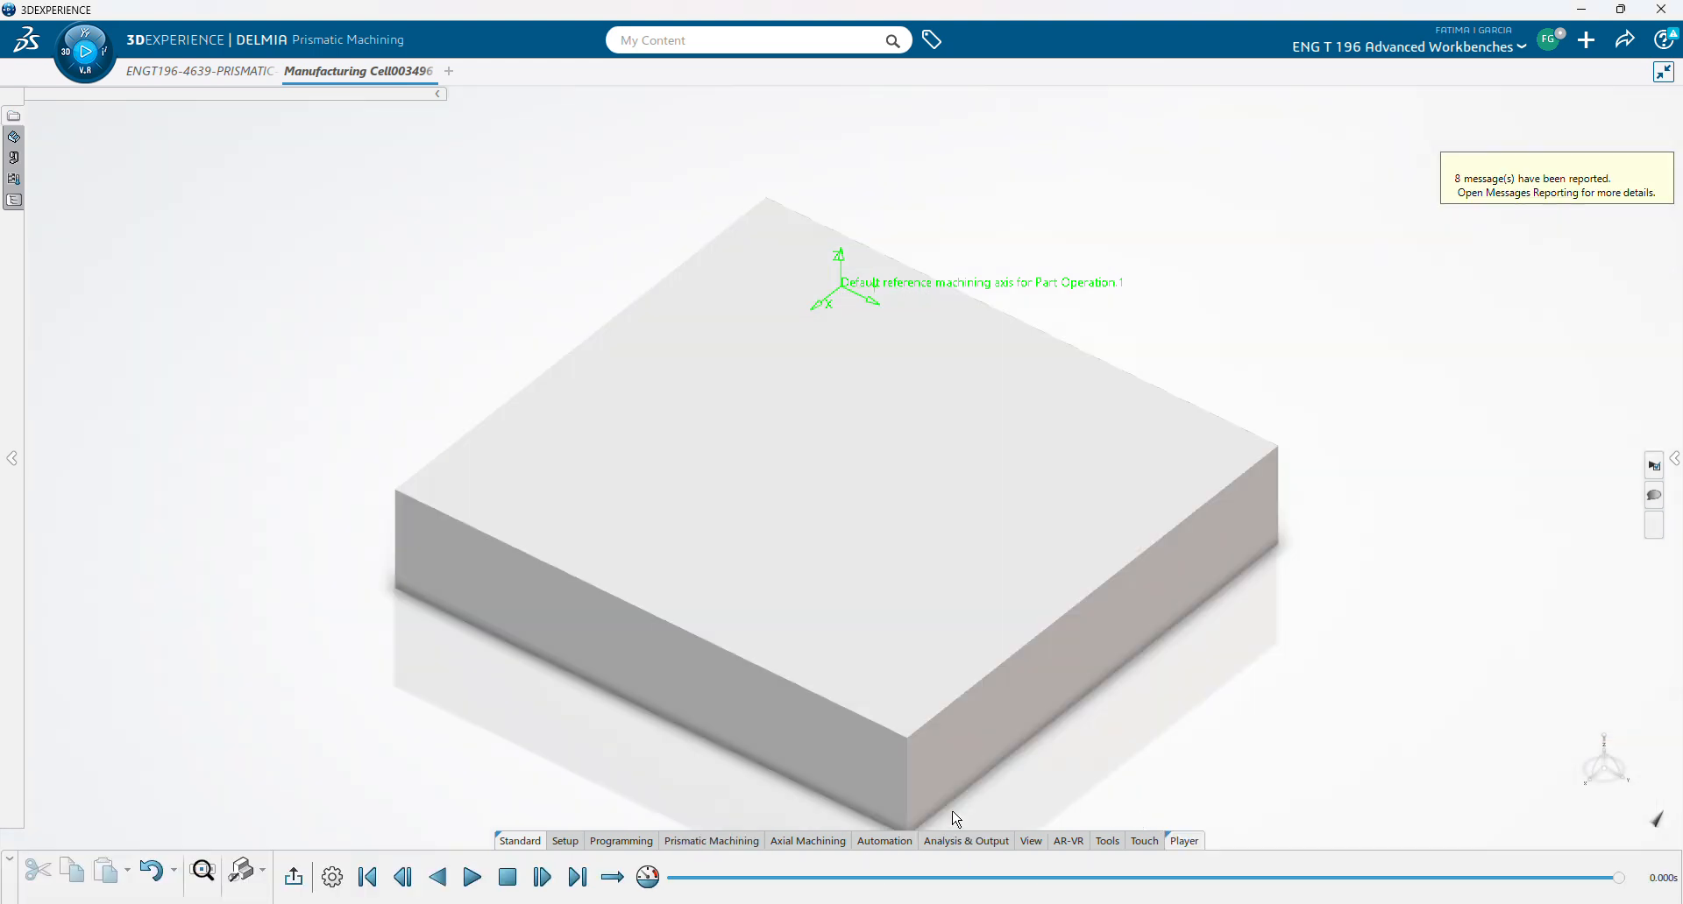
- Play the Pocketing.1 simulation, panning the view to follow the cutting tool
{"action": "left_click", "coordinate": [465, 889]}
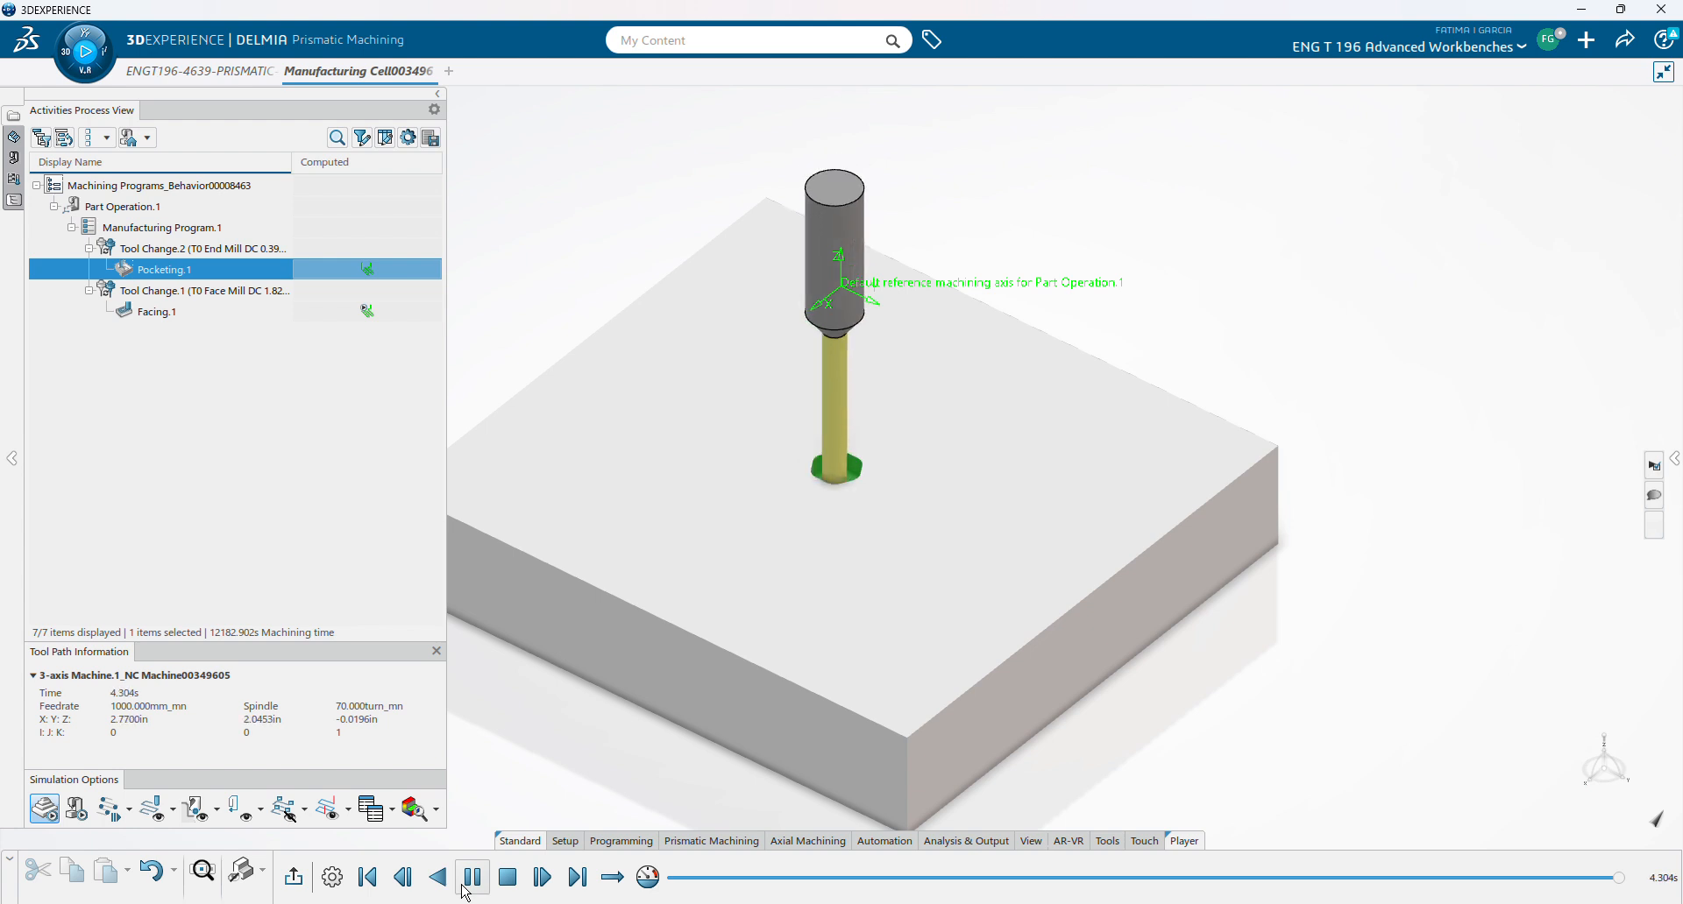
{"action": "middle_click_drag", "start_coordinate": [524, 762], "coordinate": [637, 734]}
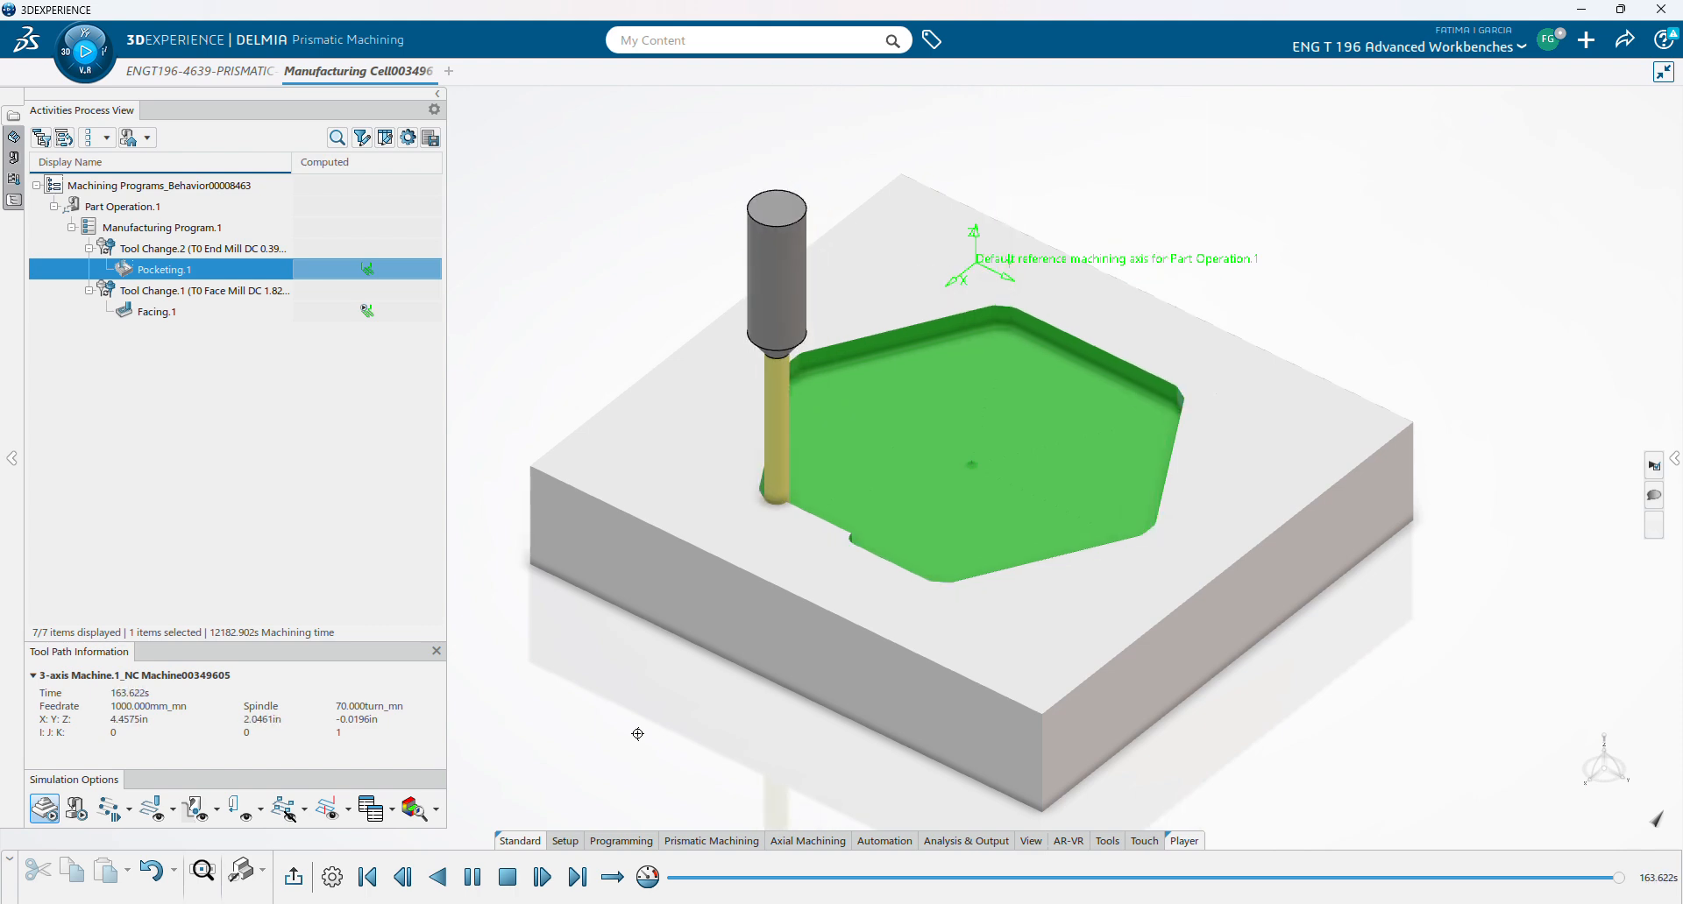
{"action": "left_click", "coordinate": [333, 877]}
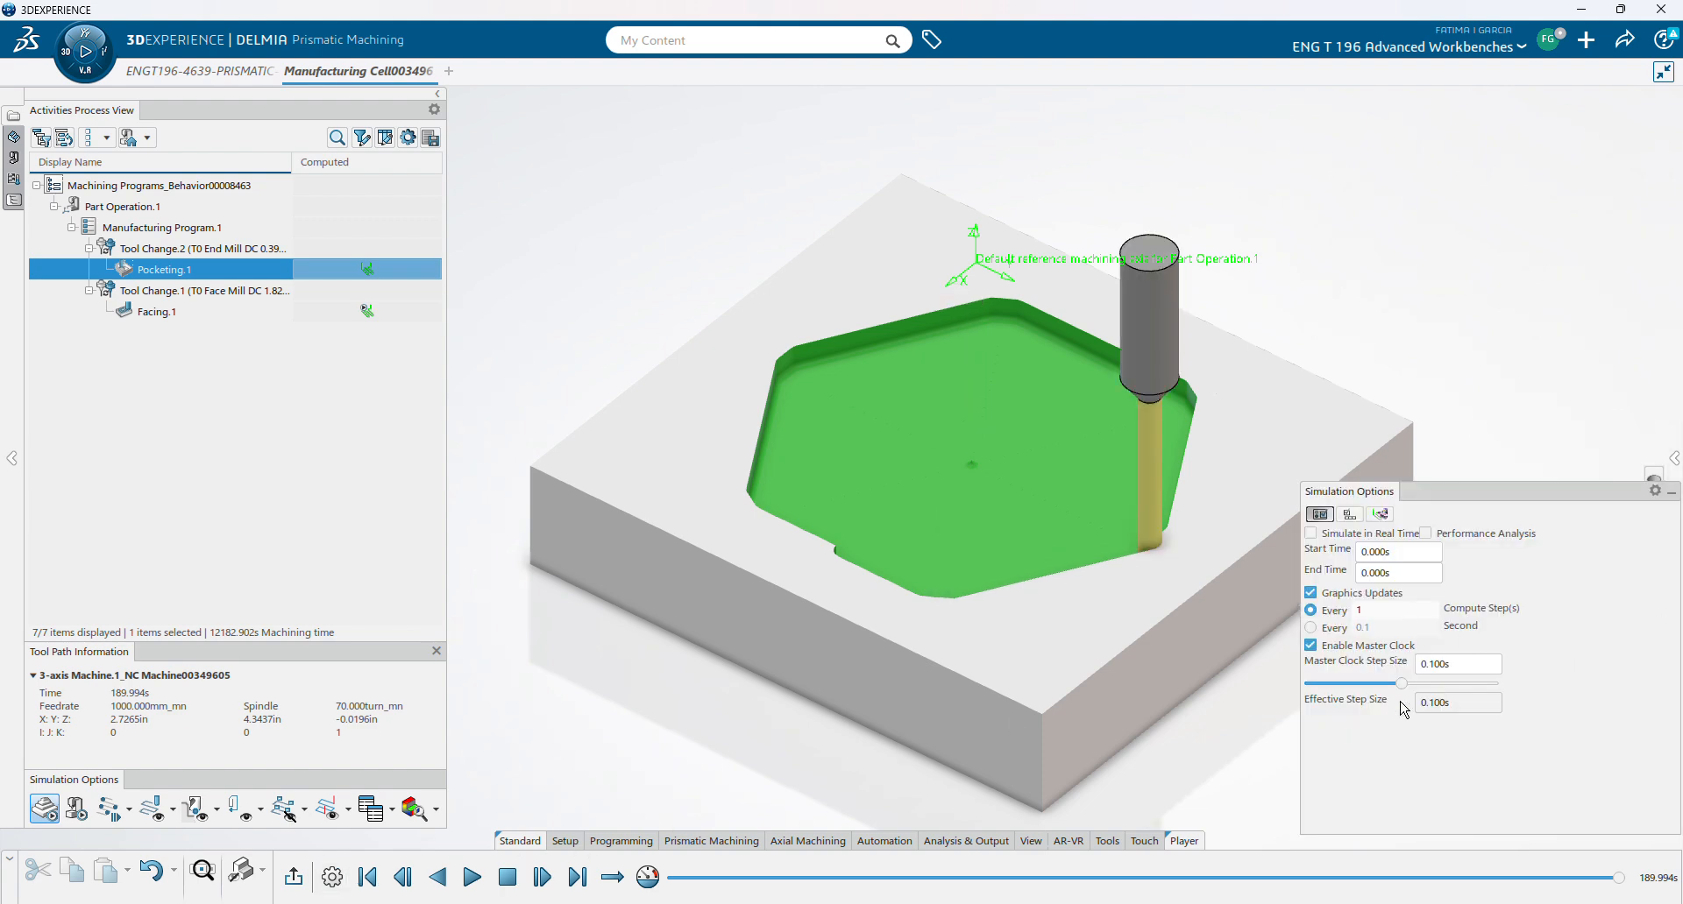
- Set the simulation step to 1.1 s, finish playback, then rewind and exit the player
{"action": "left_click_drag", "start_coordinate": [1400, 682], "coordinate": [1409, 681]}
{"action": "left_click", "coordinate": [469, 878]}
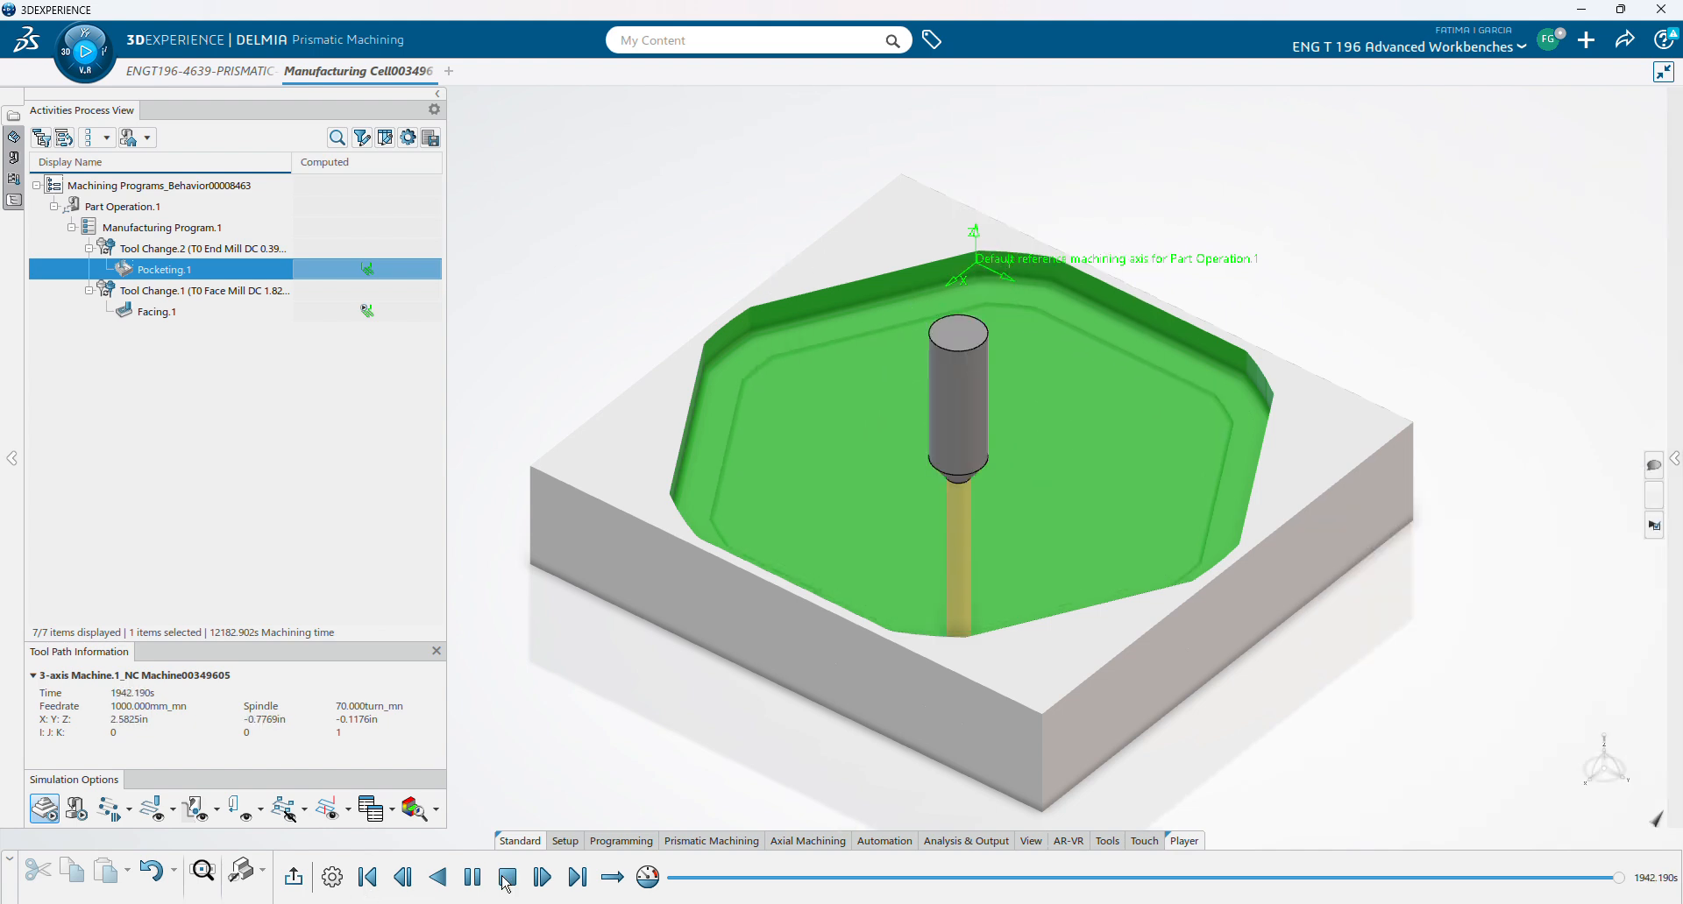
{"action": "left_click", "coordinate": [368, 885]}
{"action": "left_click", "coordinate": [295, 879]}
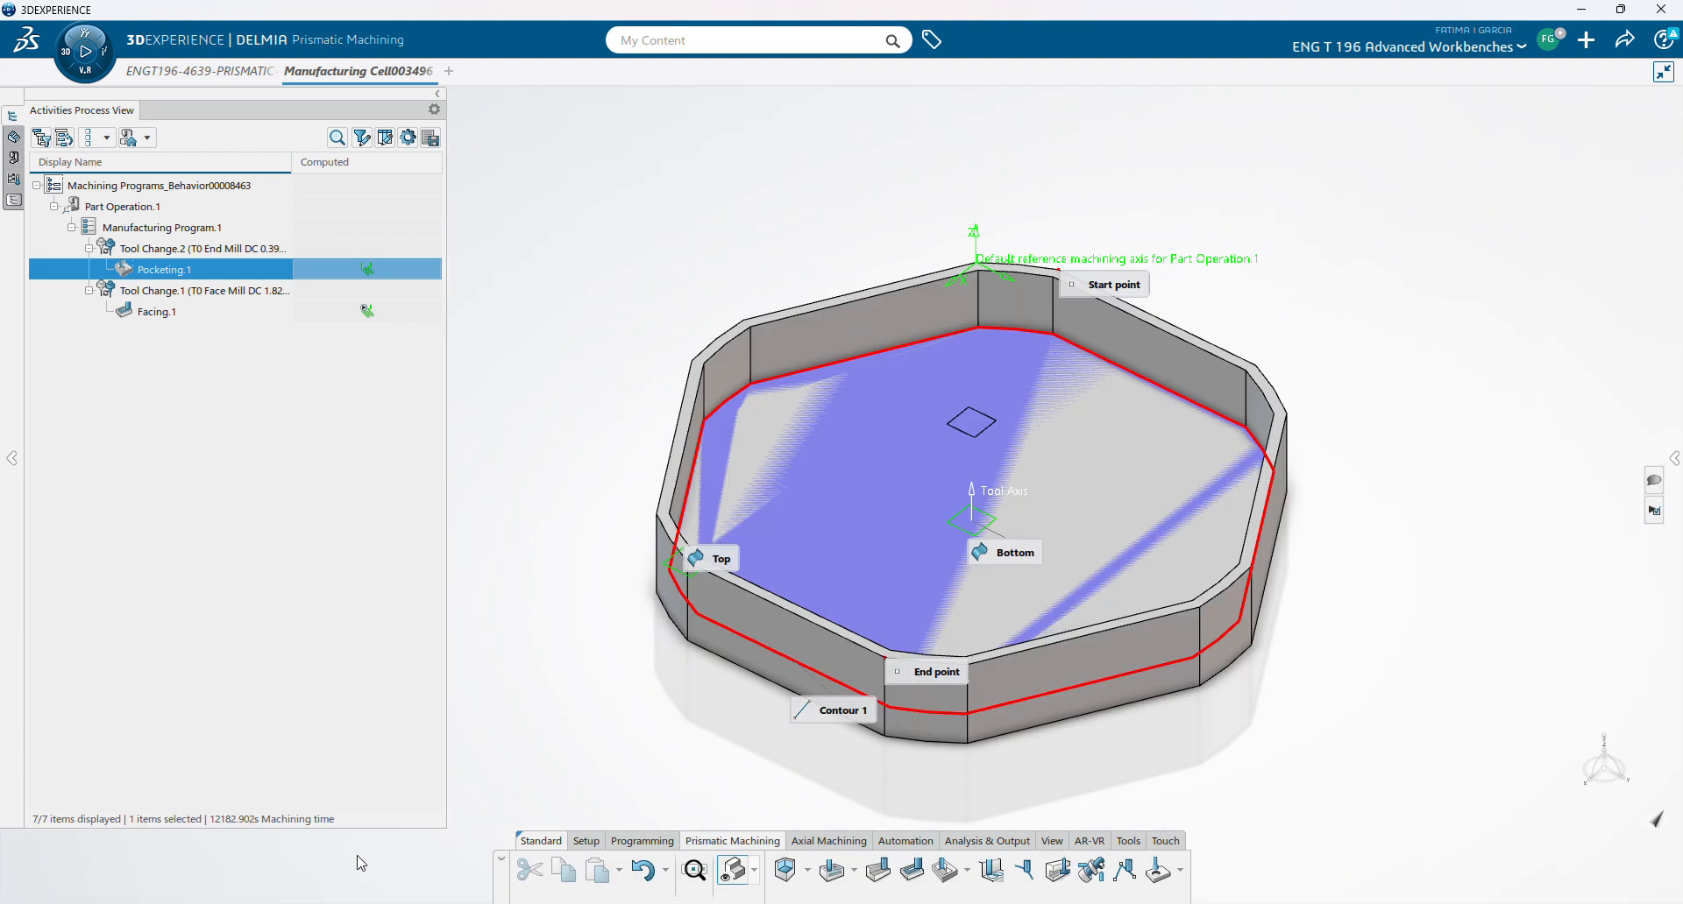
- Raise the maximum depth of cut to 0.1378in for 6 levels, then recompute and play the simulation
{"action": "left_click", "coordinate": [1429, 173]}
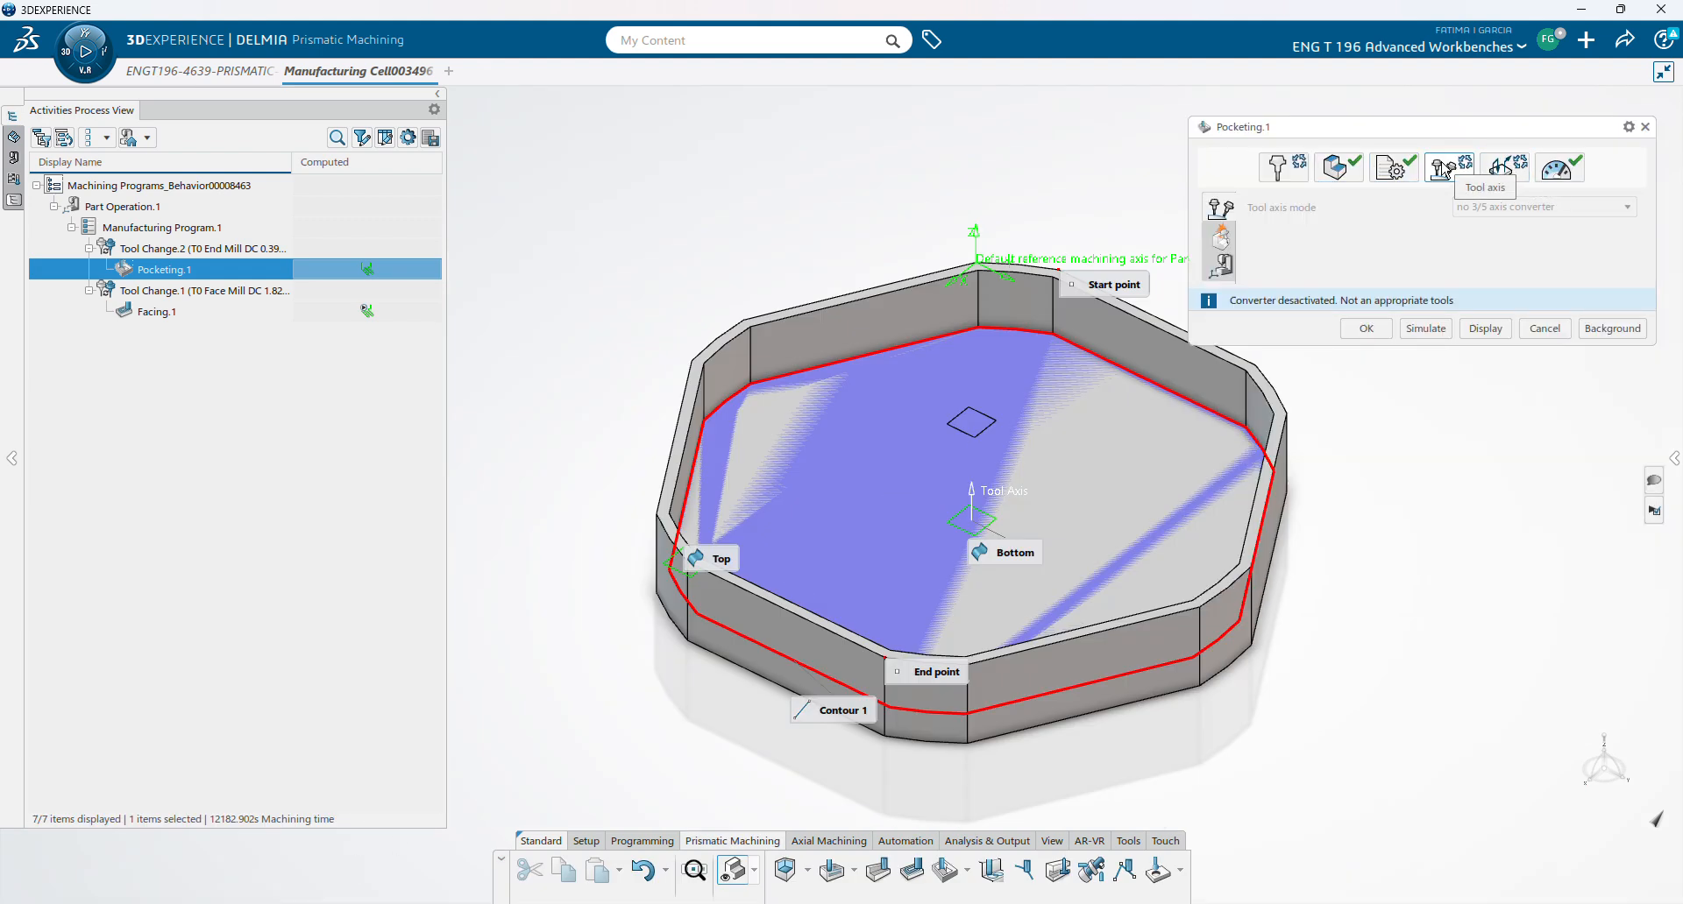
{"action": "left_click", "coordinate": [1390, 172]}
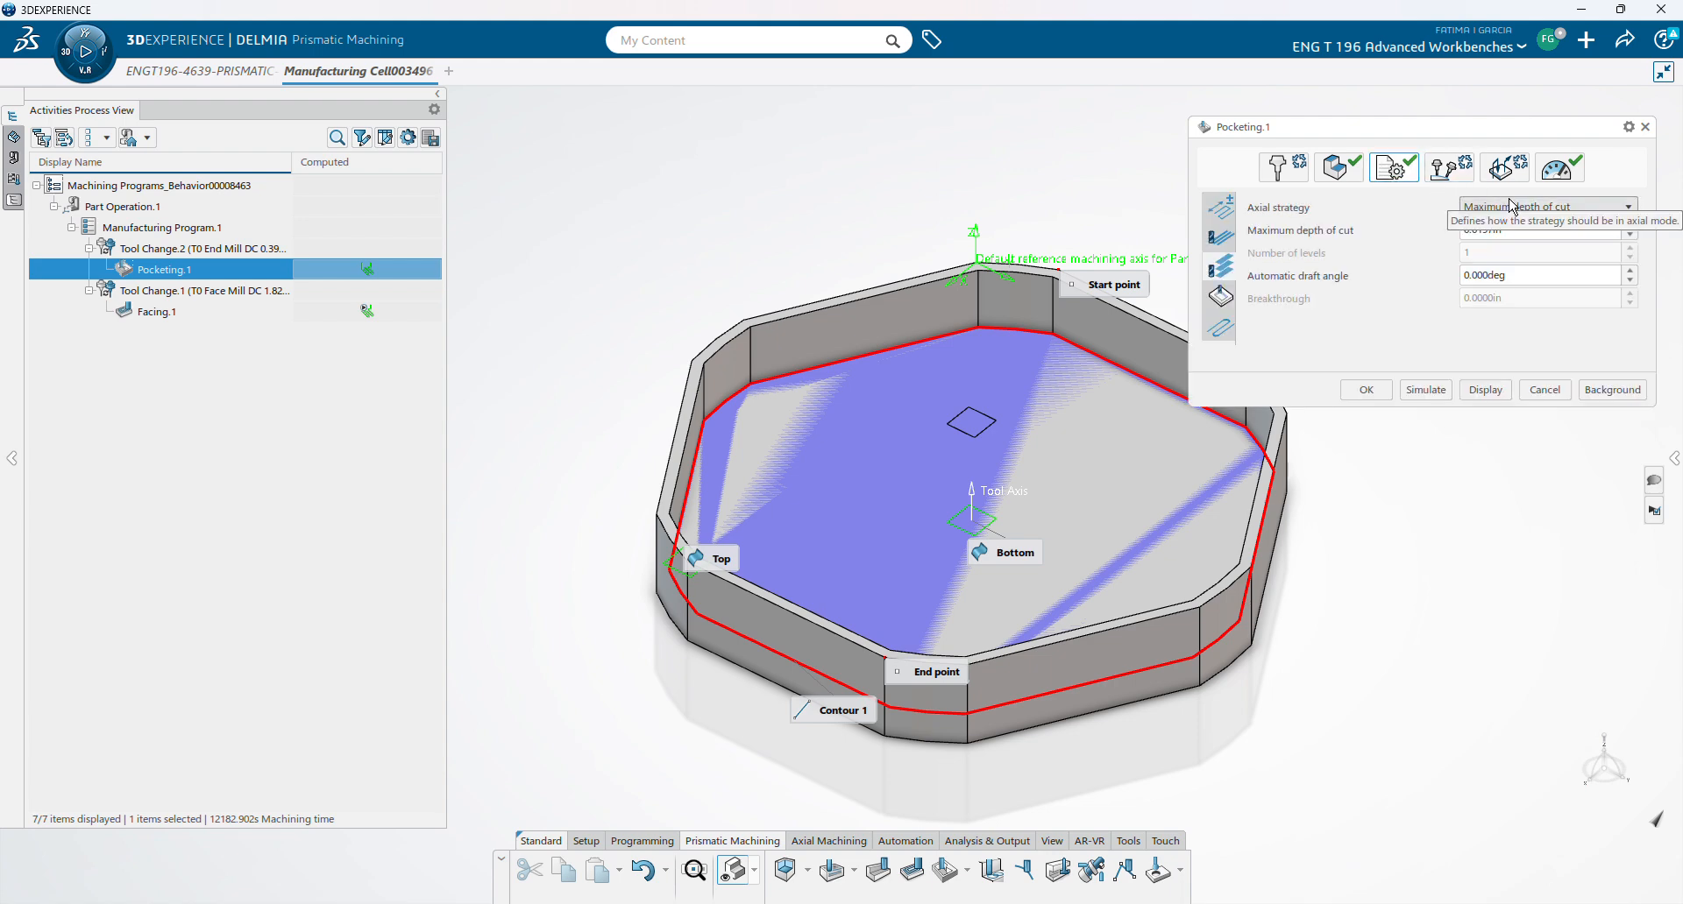
{"action": "left_click", "coordinate": [1630, 224]}
{"action": "left_click", "coordinate": [1630, 225]}
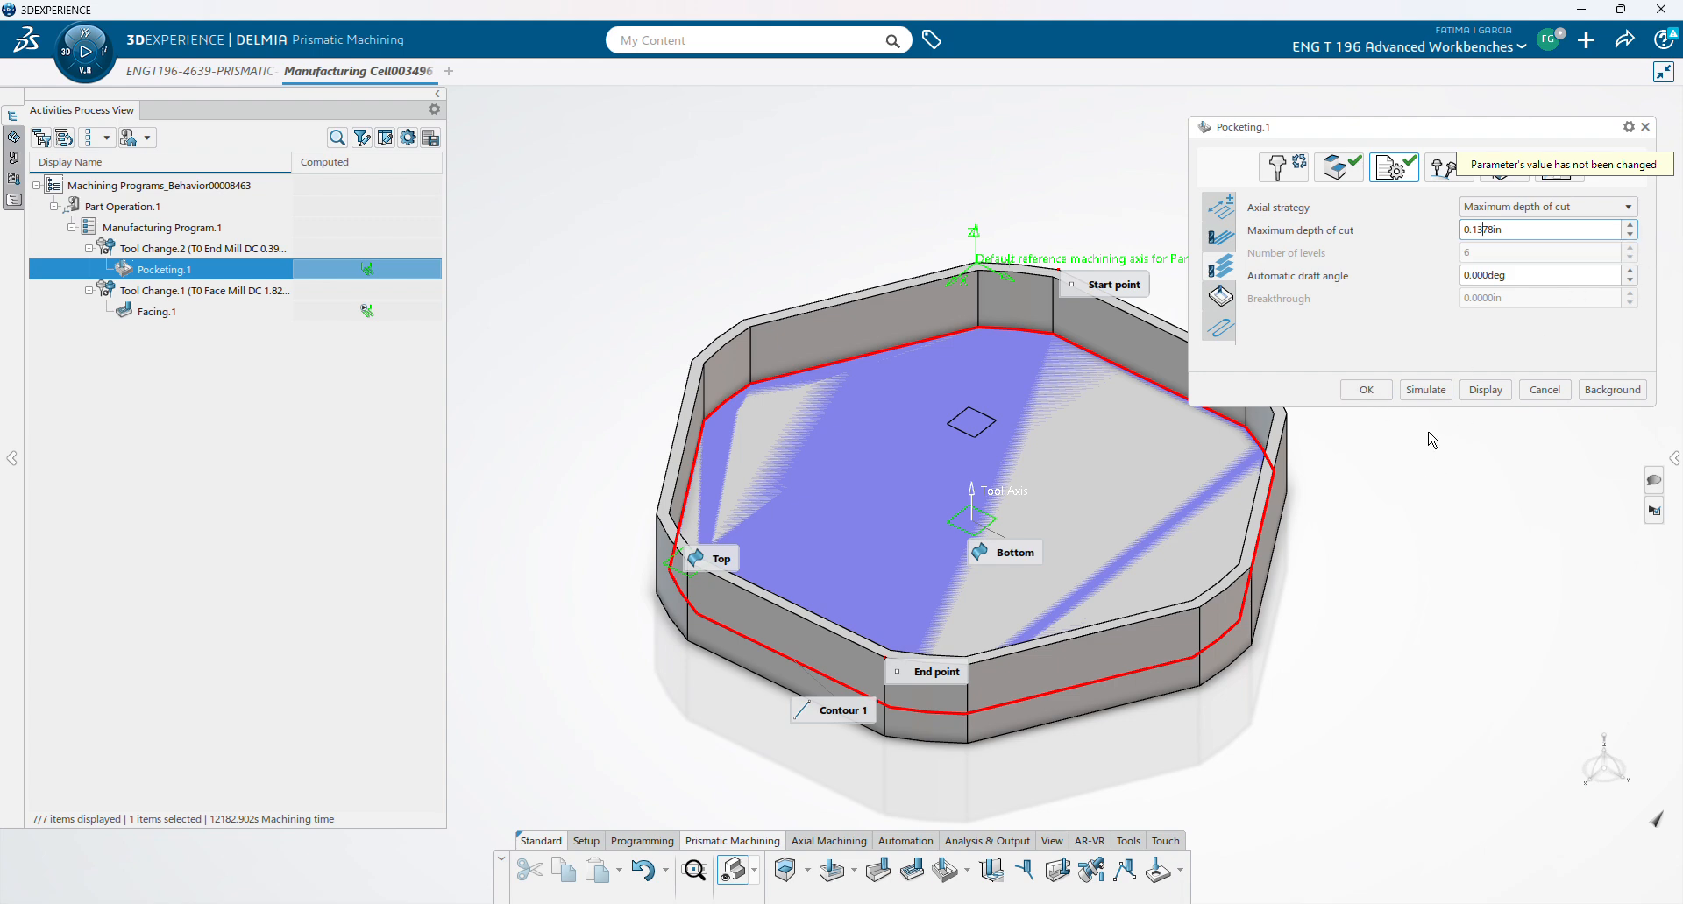
{"action": "left_click", "coordinate": [1426, 390]}
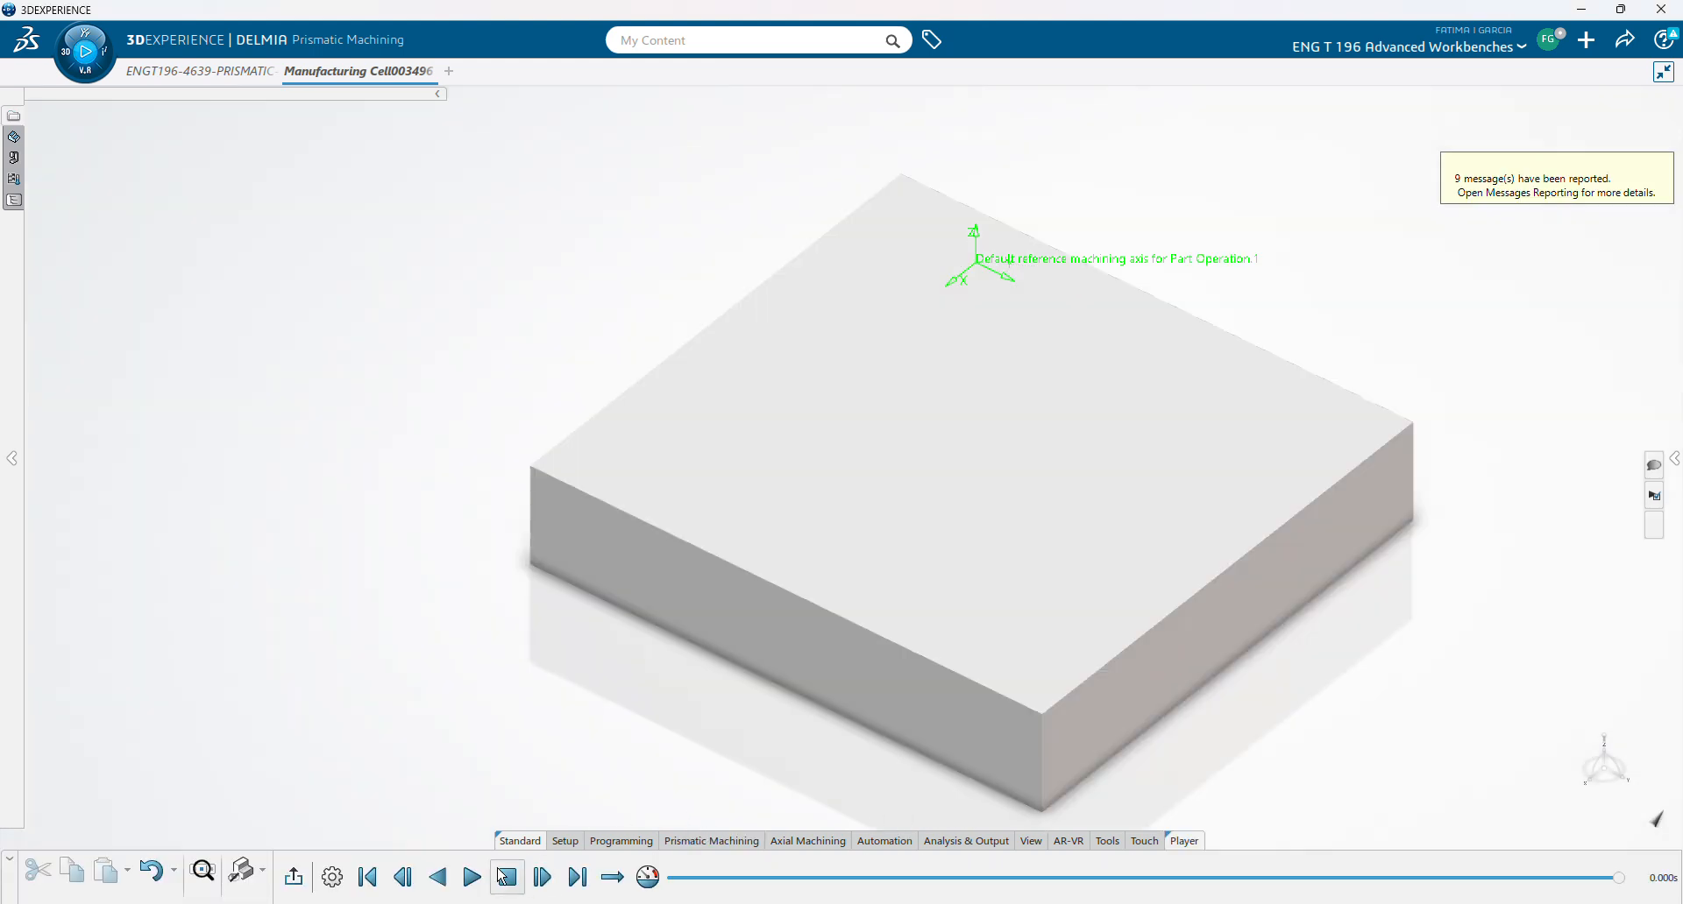
{"action": "left_click", "coordinate": [471, 878]}
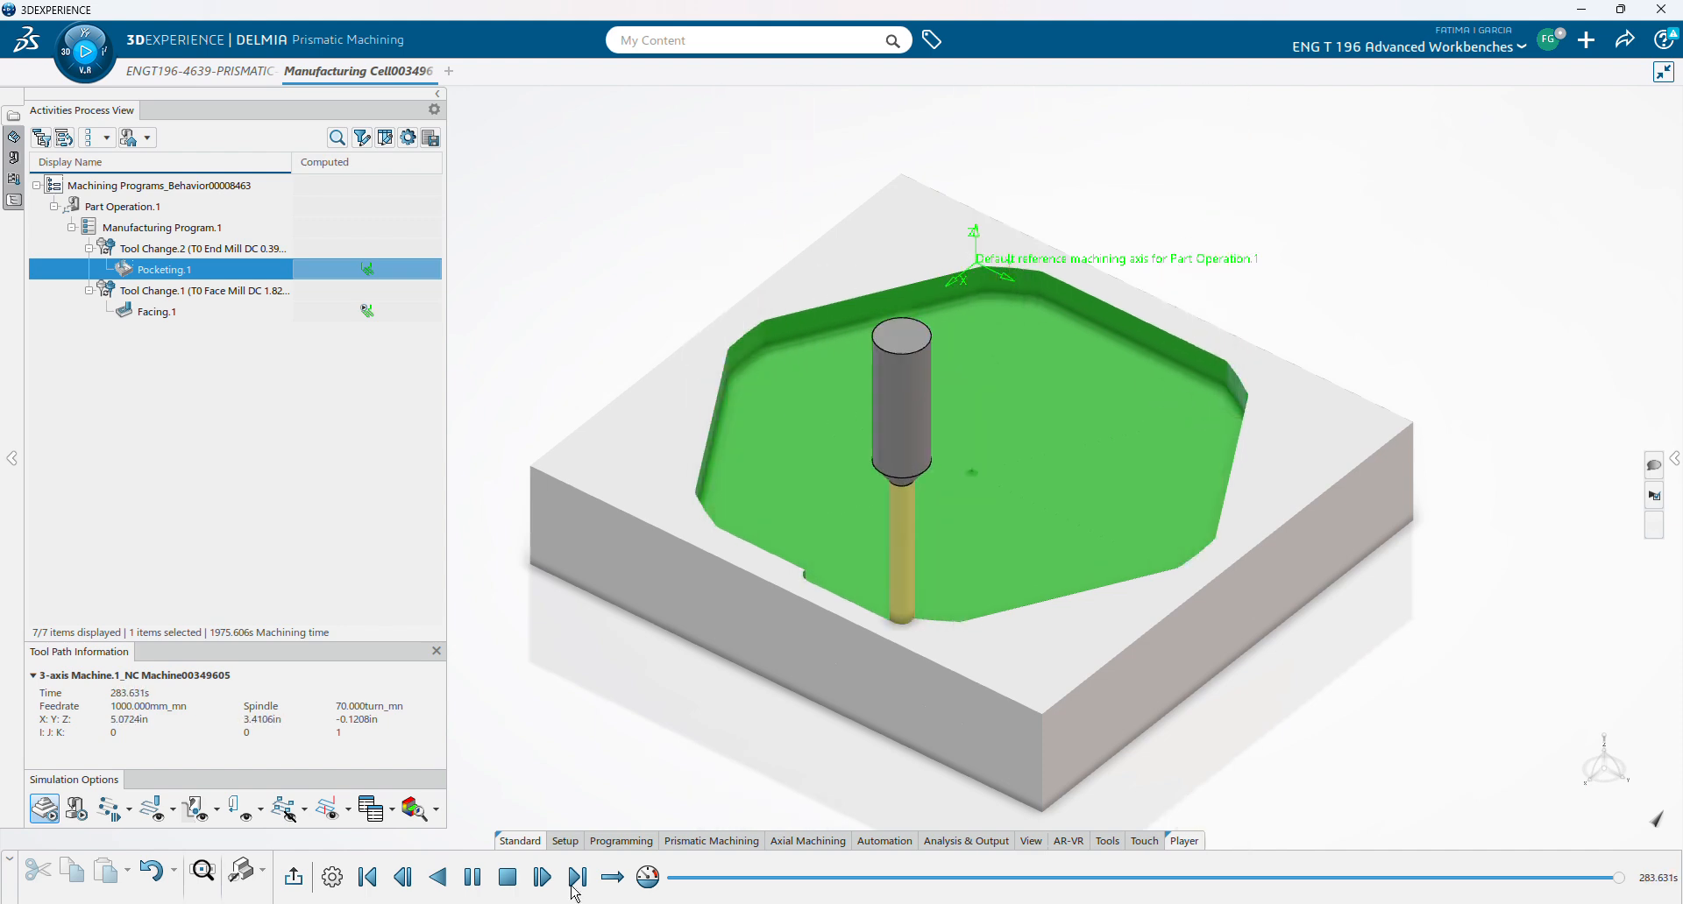
- Pause the pocketing simulation and raise the Master Clock Step Size to 5.7 s
{"action": "left_click", "coordinate": [331, 878]}
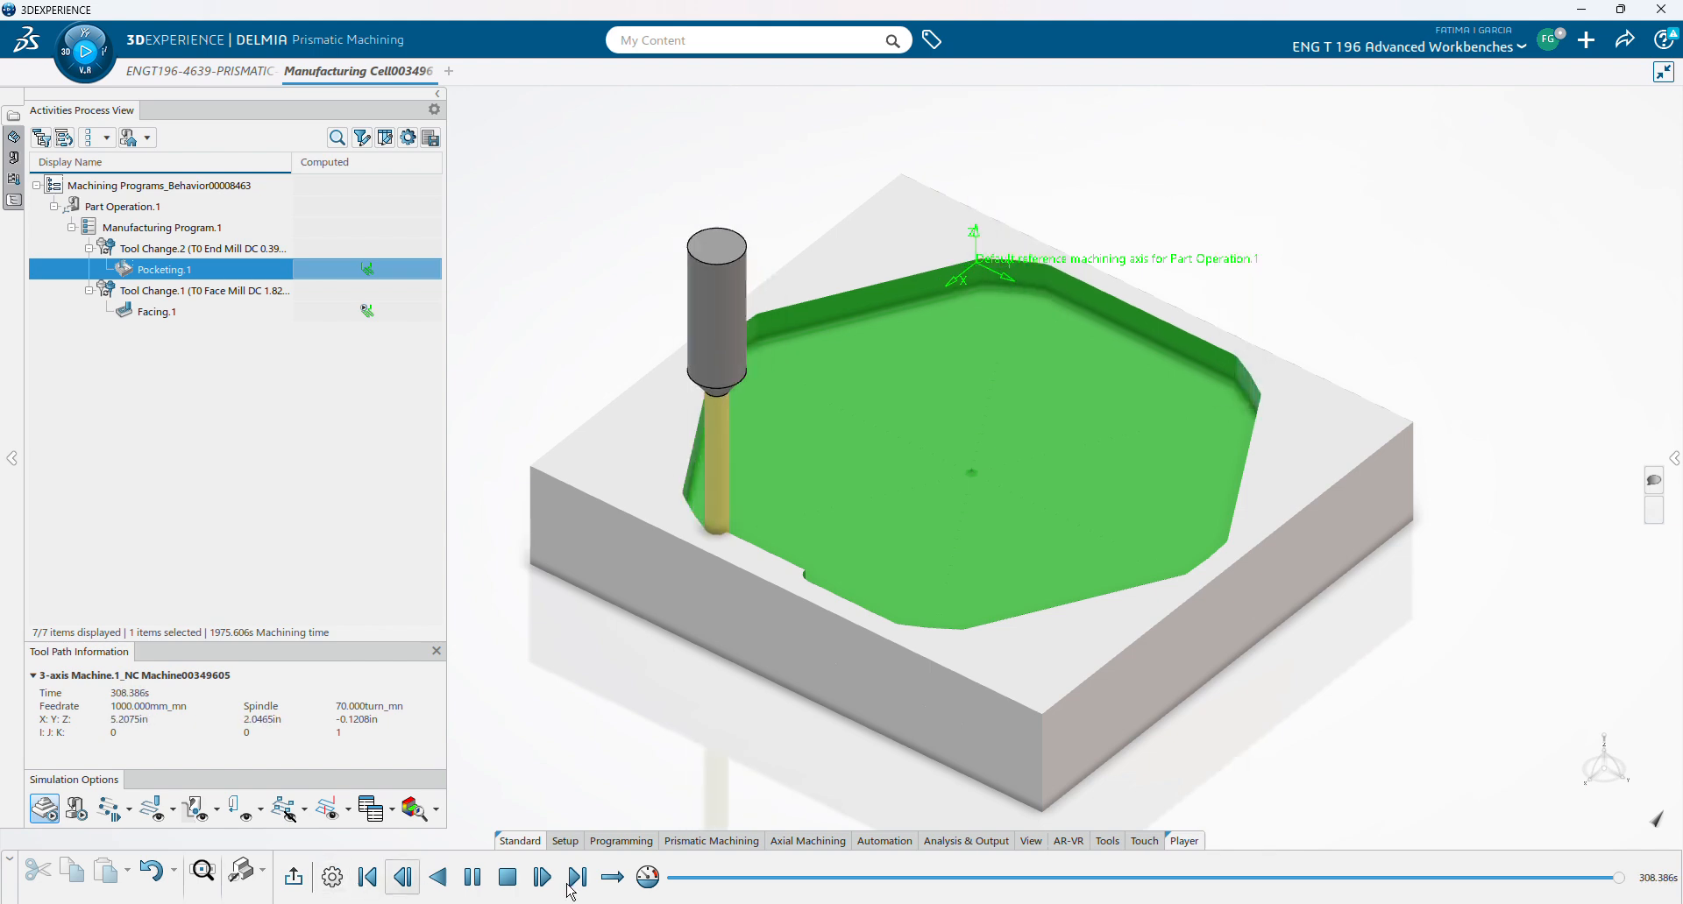
{"action": "left_click_drag", "start_coordinate": [1402, 682], "coordinate": [1448, 683]}
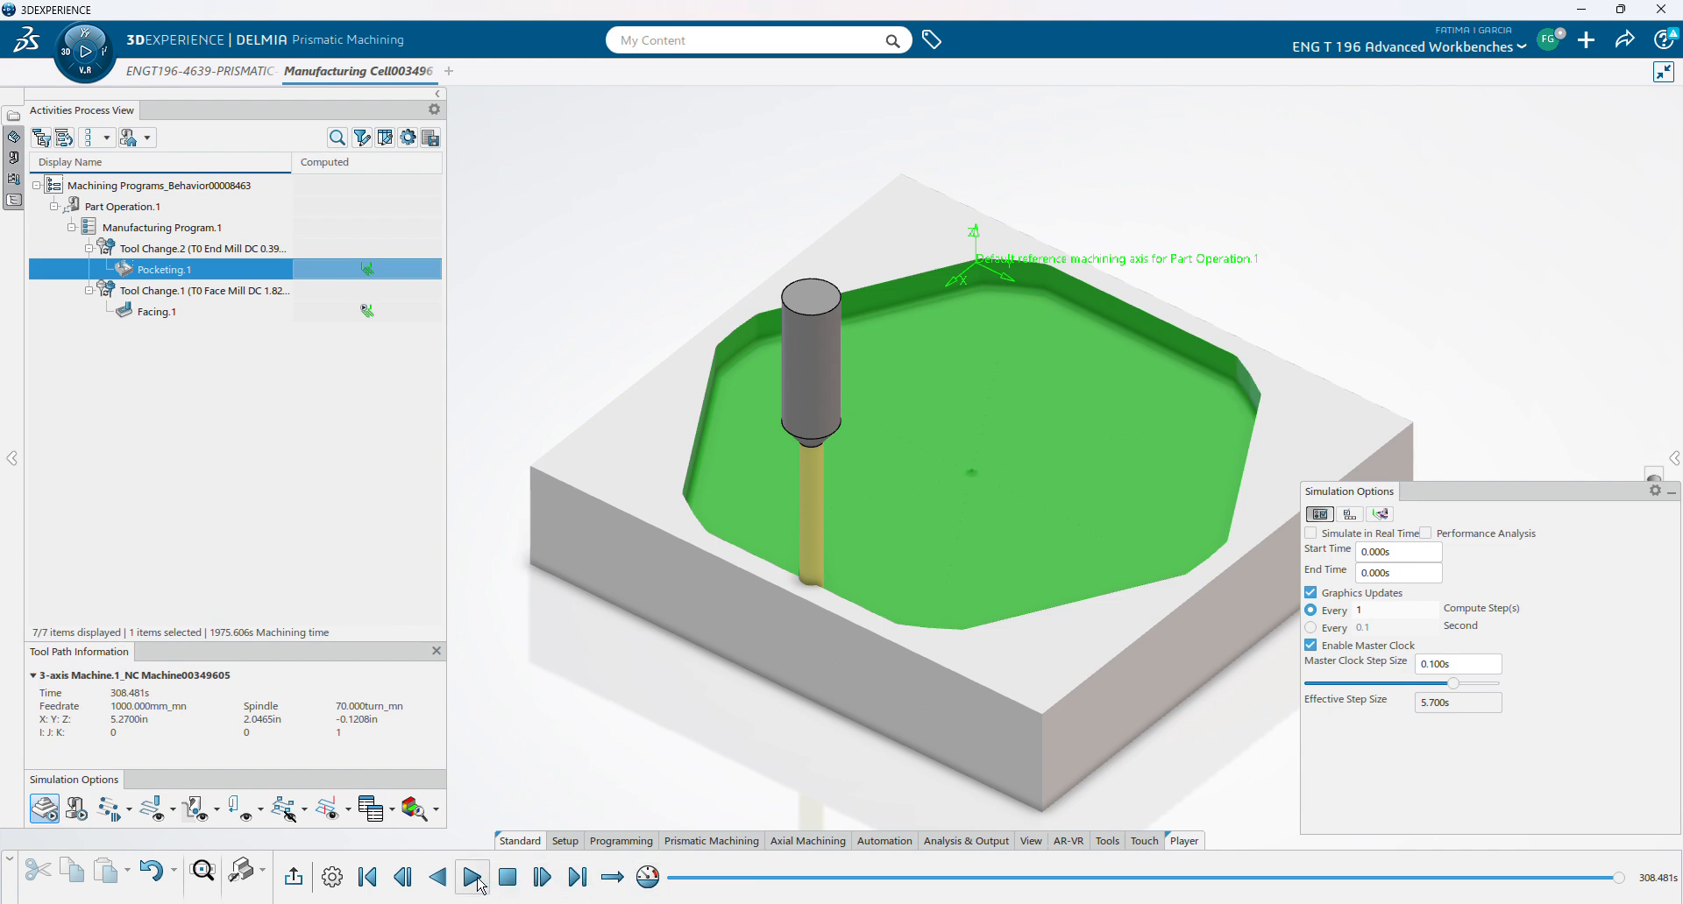
- Resume the simulation to finish the deeper pocket cut and collapse the Simulation Options panel
{"action": "left_click", "coordinate": [473, 879]}
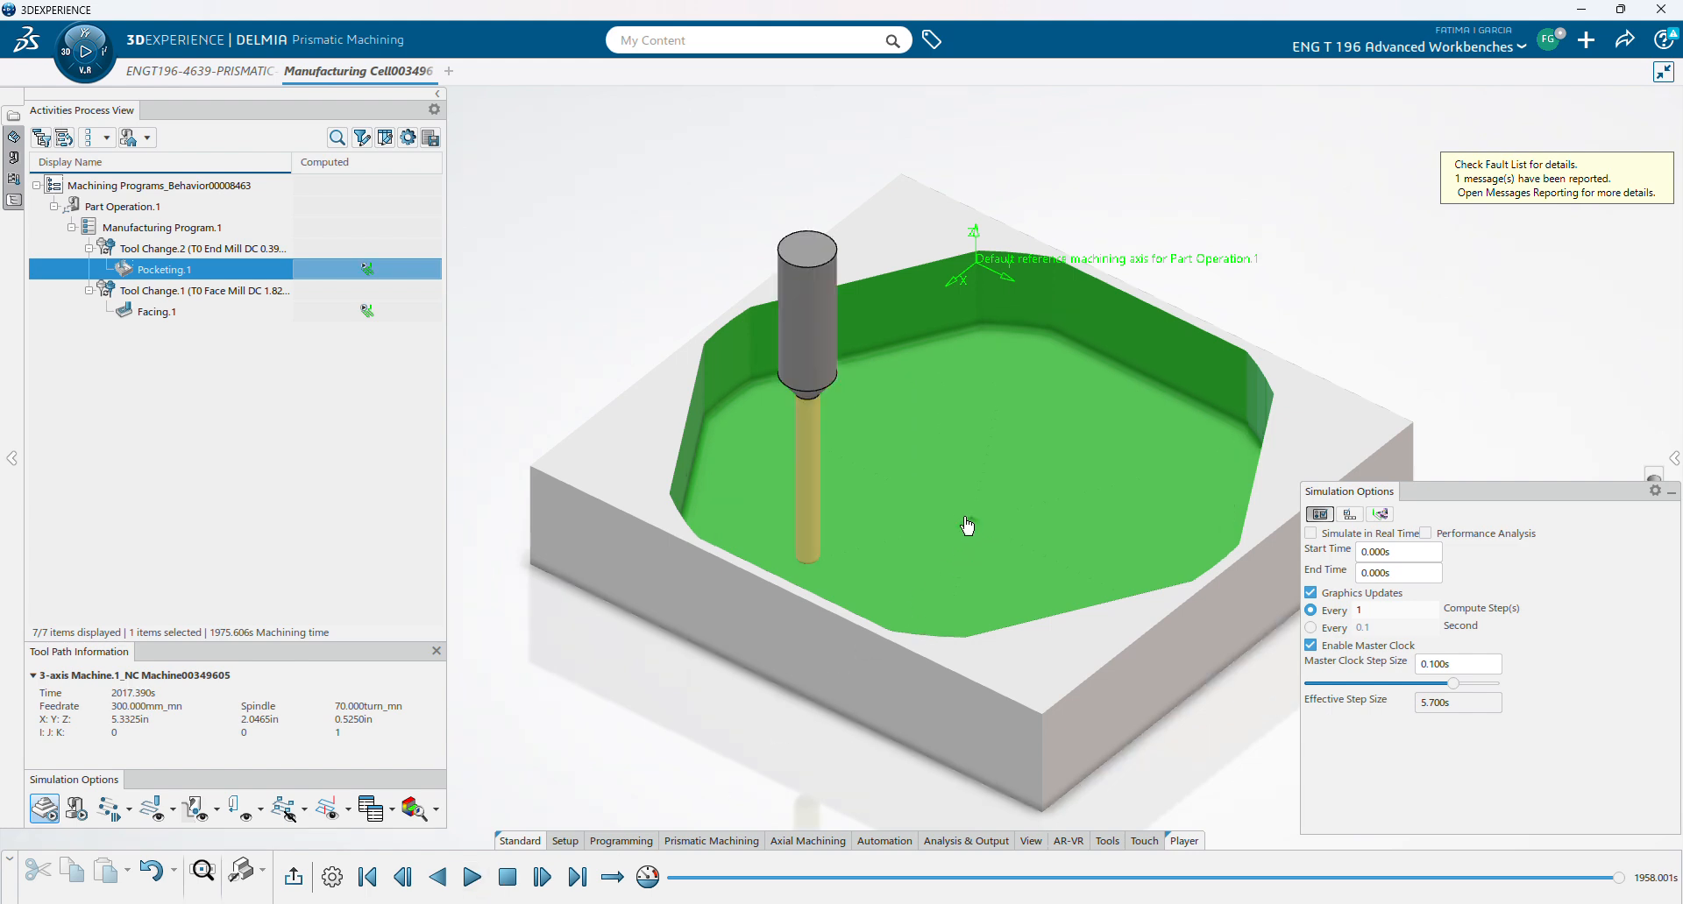
{"action": "left_click", "coordinate": [1671, 493]}
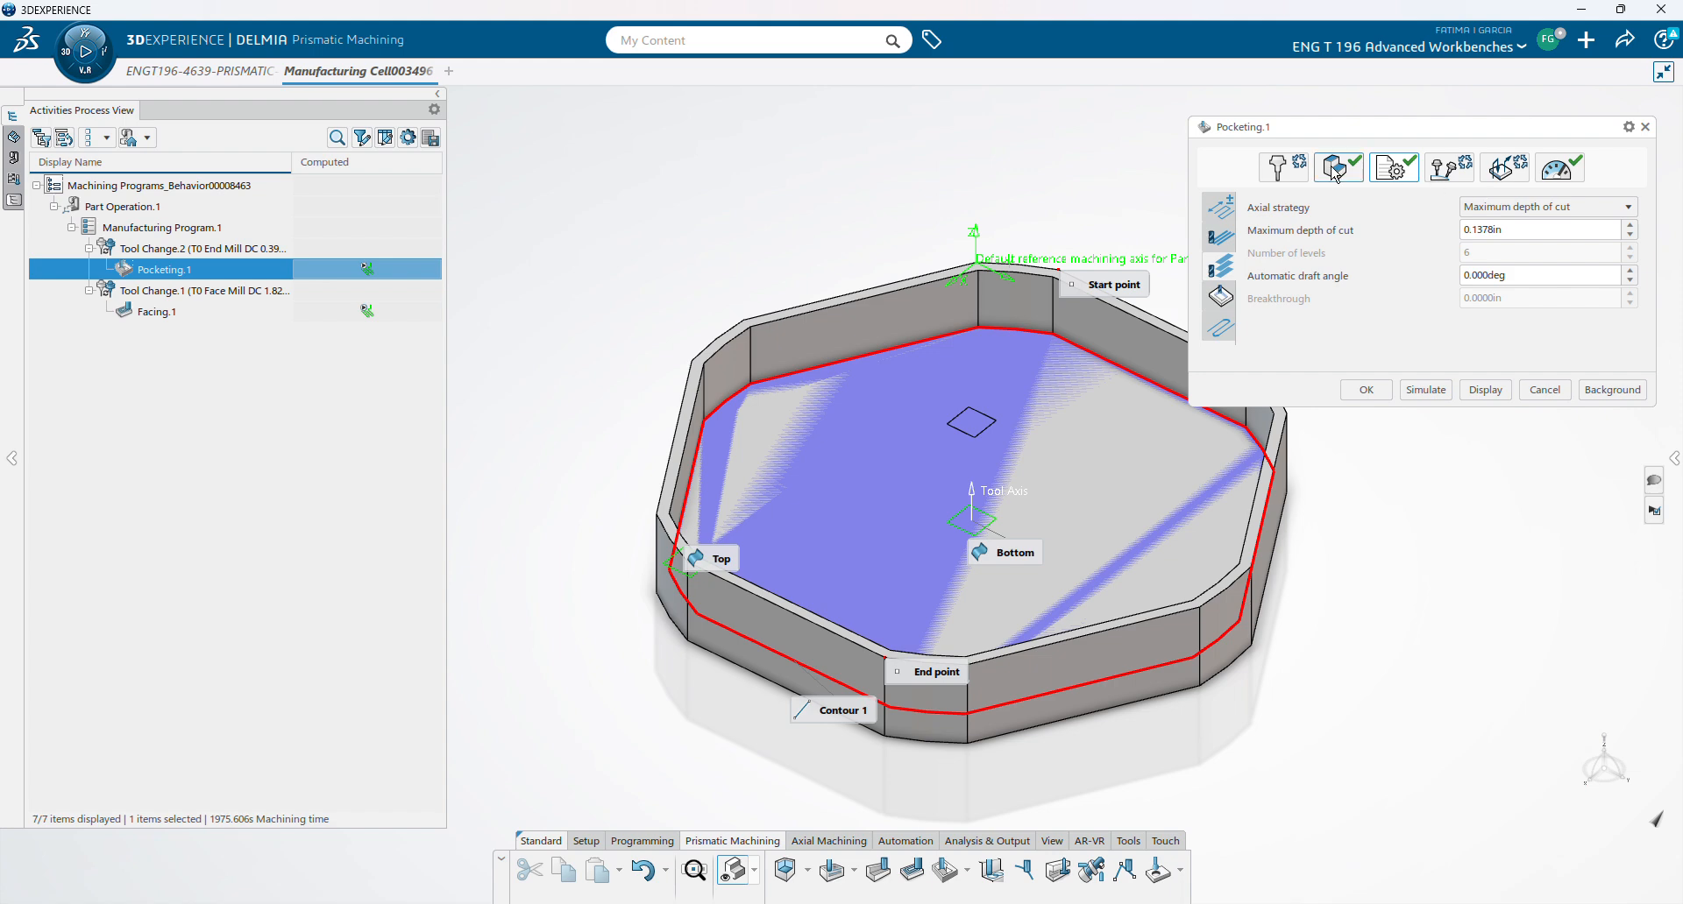
- Inspect the end mill's DC and RE dimensions in the Tool tab preview, then open Milling Tool Search
{"action": "left_click", "coordinate": [1284, 173]}
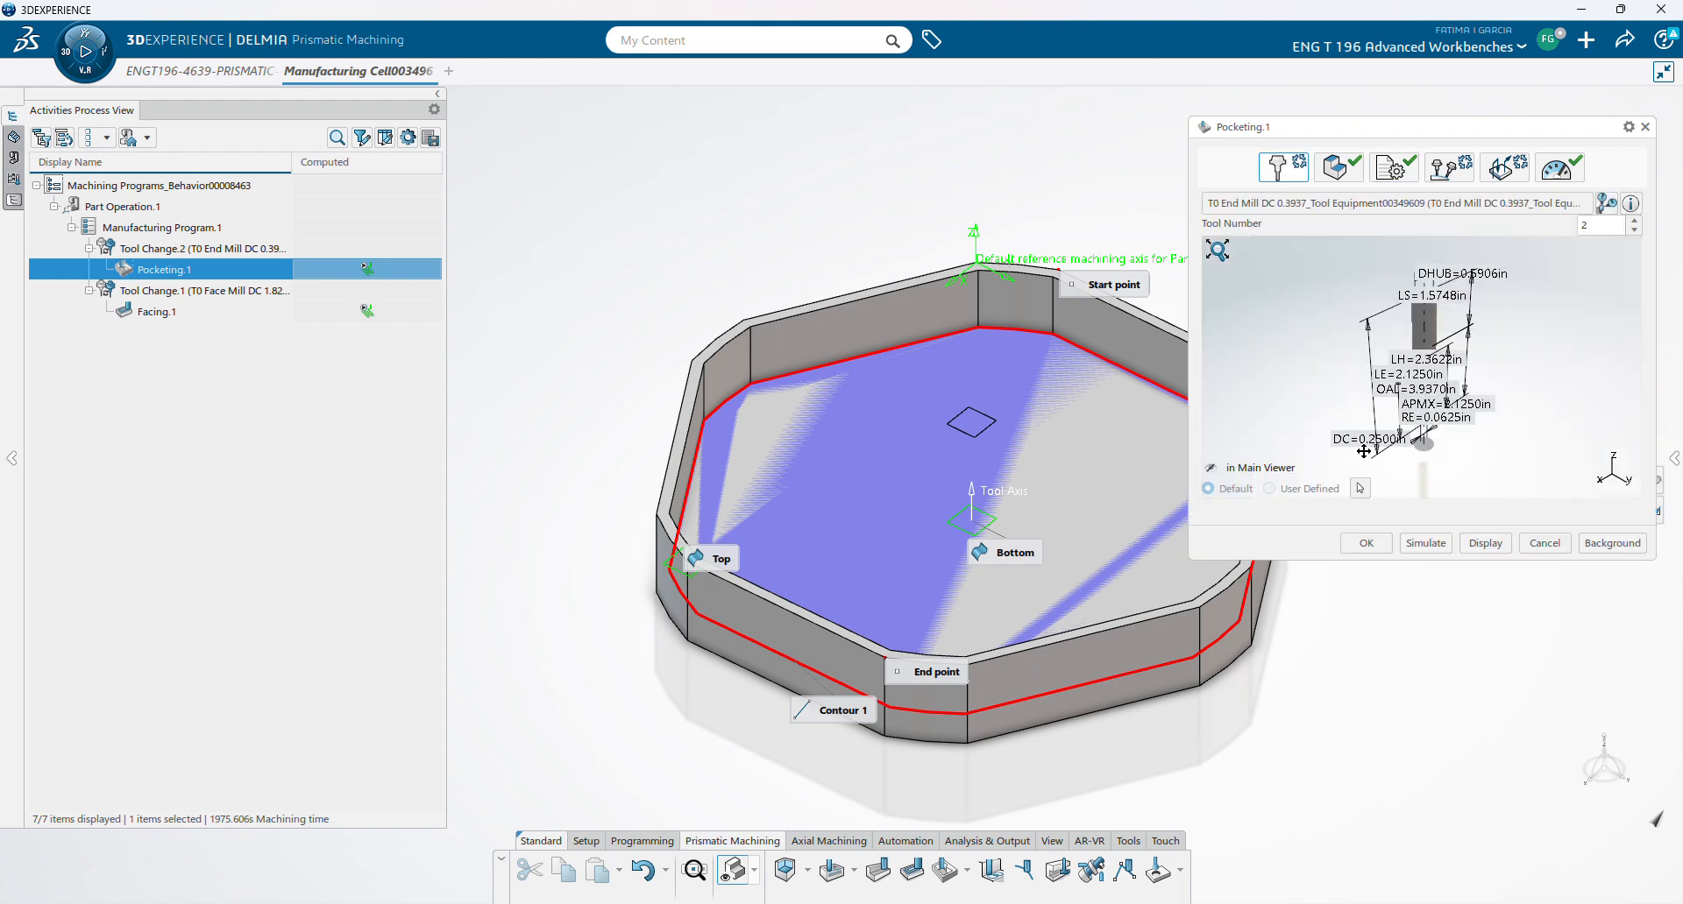
{"action": "mouse_move", "coordinate": [1364, 451]}
{"action": "middle_mouse_down"}
{"action": "mouse_move", "coordinate": [1320, 431]}
{"action": "mouse_move", "coordinate": [1388, 403]}
{"action": "mouse_move", "coordinate": [1380, 297]}
{"action": "mouse_move", "coordinate": [1526, 328]}
{"action": "middle_mouse_up"}
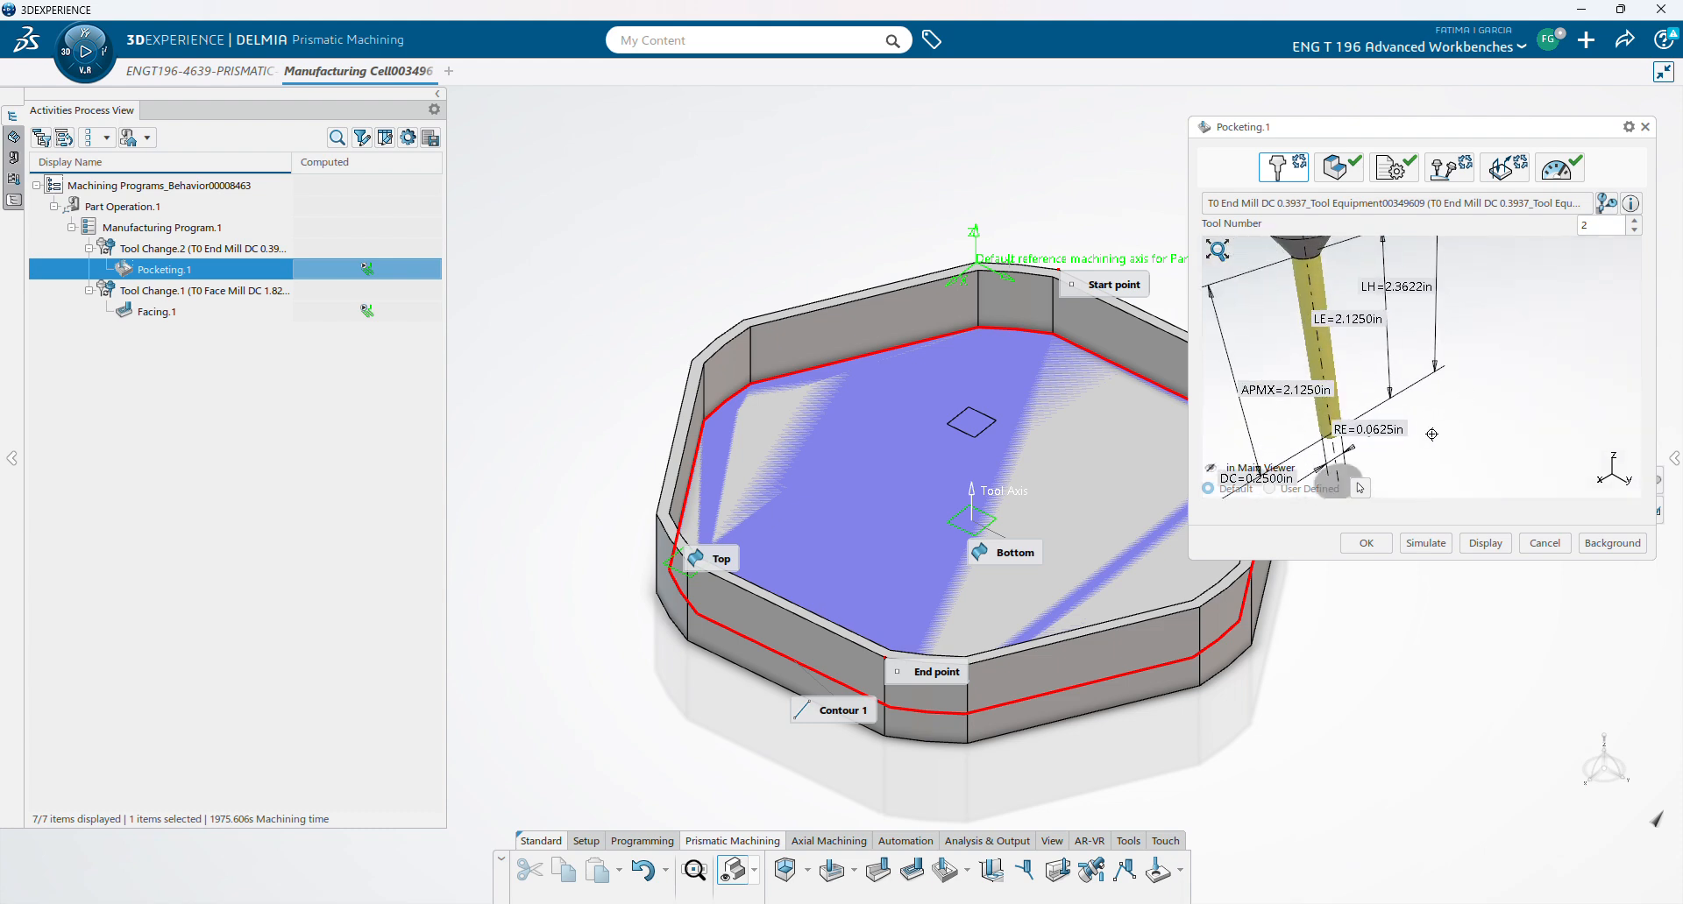
{"action": "mouse_move", "coordinate": [1431, 434]}
{"action": "middle_mouse_down"}
{"action": "mouse_move", "coordinate": [1468, 383]}
{"action": "mouse_move", "coordinate": [1431, 341]}
{"action": "mouse_move", "coordinate": [1429, 273]}
{"action": "middle_mouse_up"}
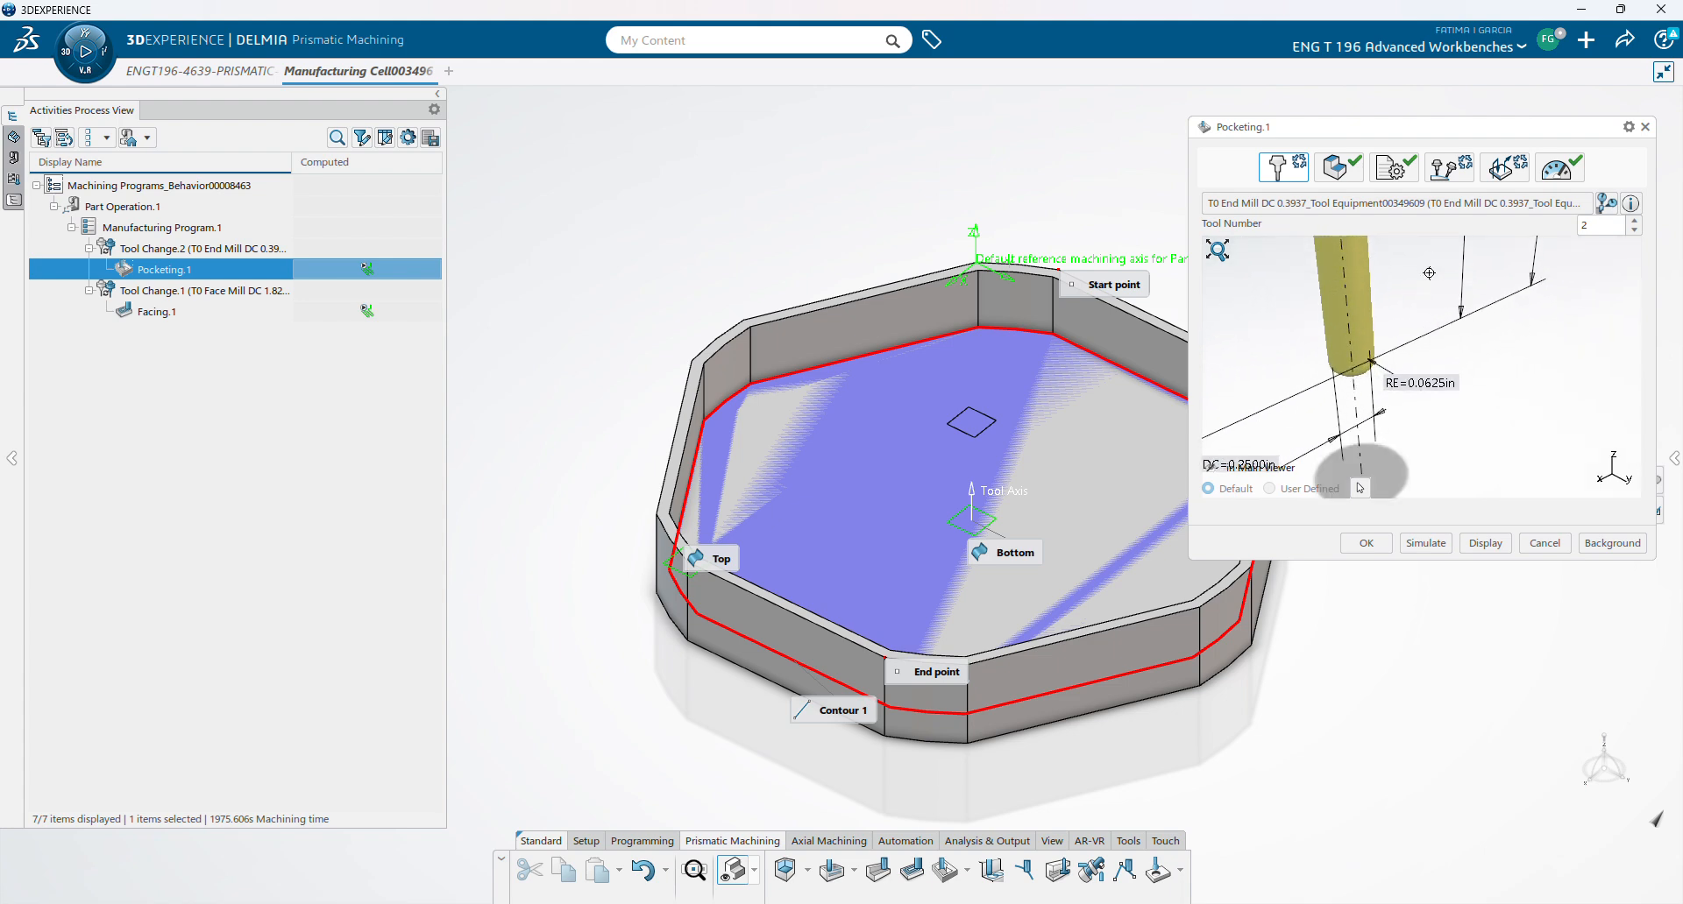
{"action": "middle_click_drag", "start_coordinate": [1495, 382], "coordinate": [1504, 336]}
{"action": "mouse_move", "coordinate": [1489, 413]}
{"action": "middle_mouse_down"}
{"action": "mouse_move", "coordinate": [1414, 353]}
{"action": "mouse_move", "coordinate": [1432, 277]}
{"action": "mouse_move", "coordinate": [1427, 338]}
{"action": "mouse_move", "coordinate": [1425, 324]}
{"action": "middle_mouse_up"}
{"action": "mouse_move", "coordinate": [1402, 399]}
{"action": "middle_mouse_down"}
{"action": "mouse_move", "coordinate": [1356, 297]}
{"action": "mouse_move", "coordinate": [1464, 336]}
{"action": "middle_mouse_up"}
{"action": "middle_click_drag", "start_coordinate": [1539, 451], "coordinate": [1536, 419]}
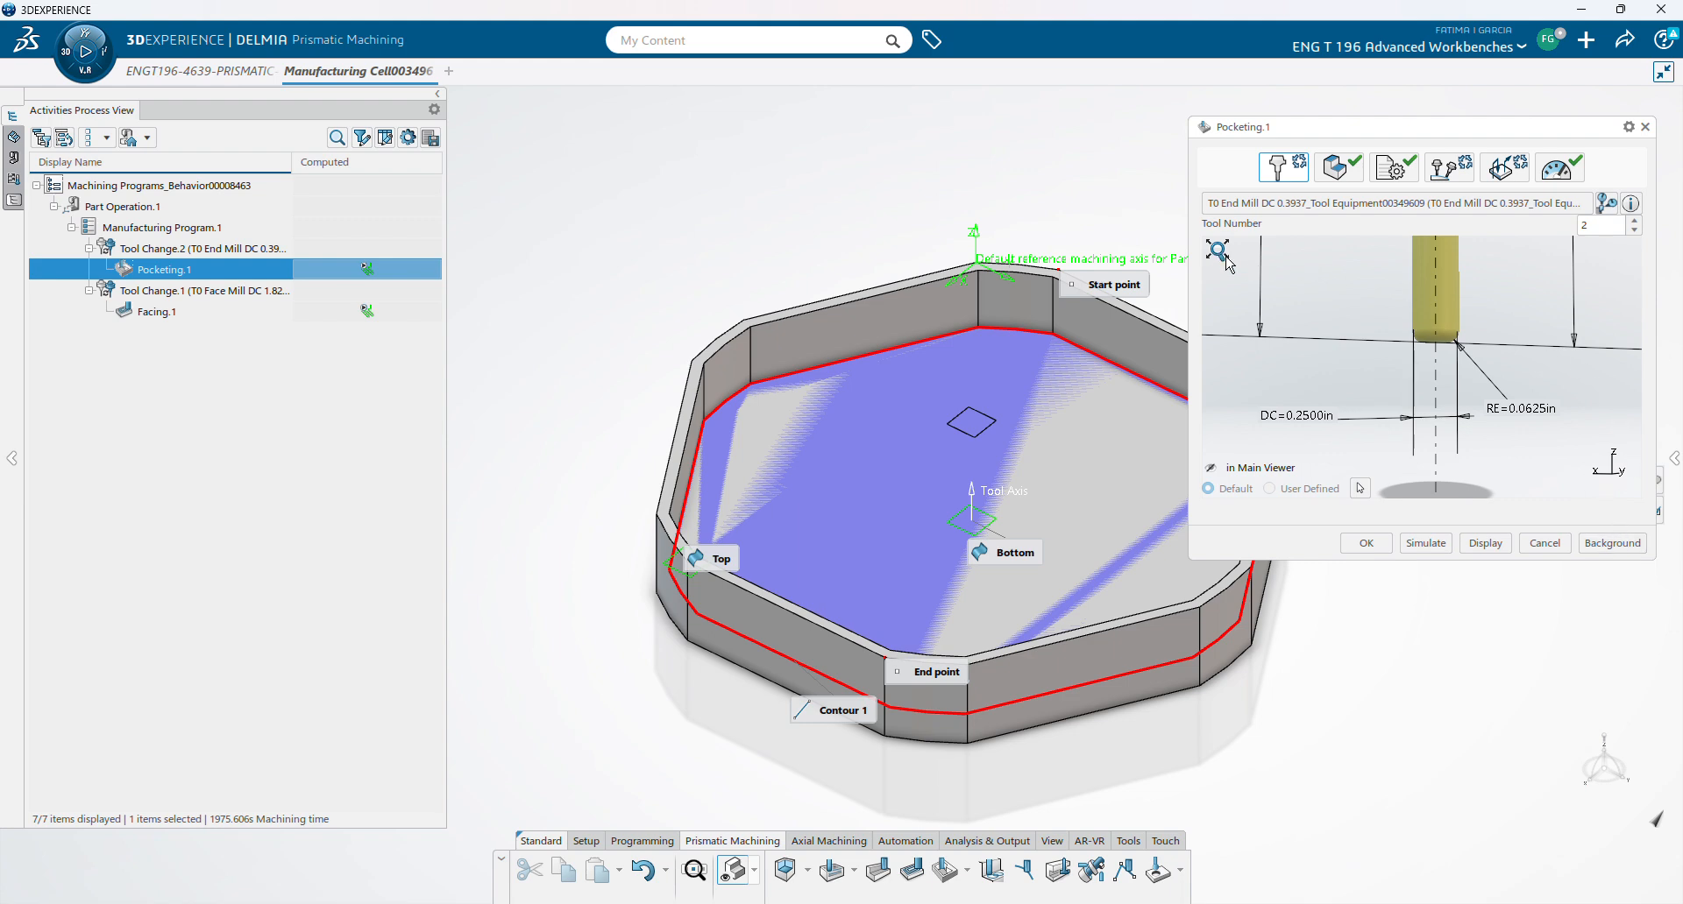
{"action": "left_click", "coordinate": [1226, 258]}
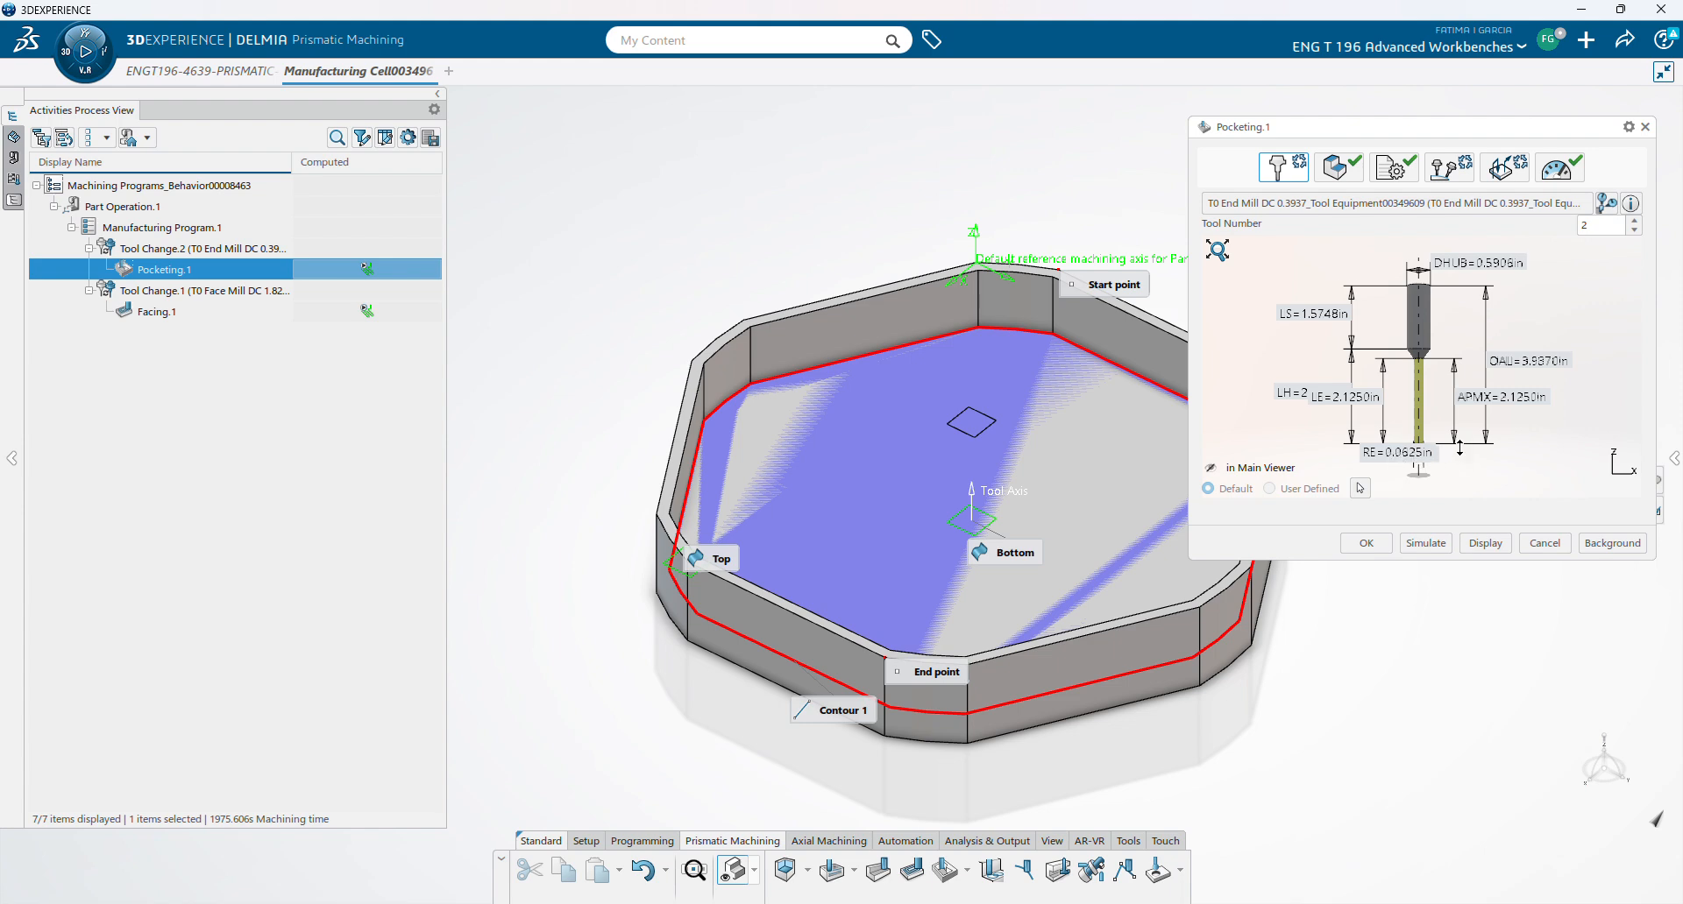
{"action": "scroll", "coordinate": [1460, 447], "scroll_direction": "up", "scroll_amount": 5}
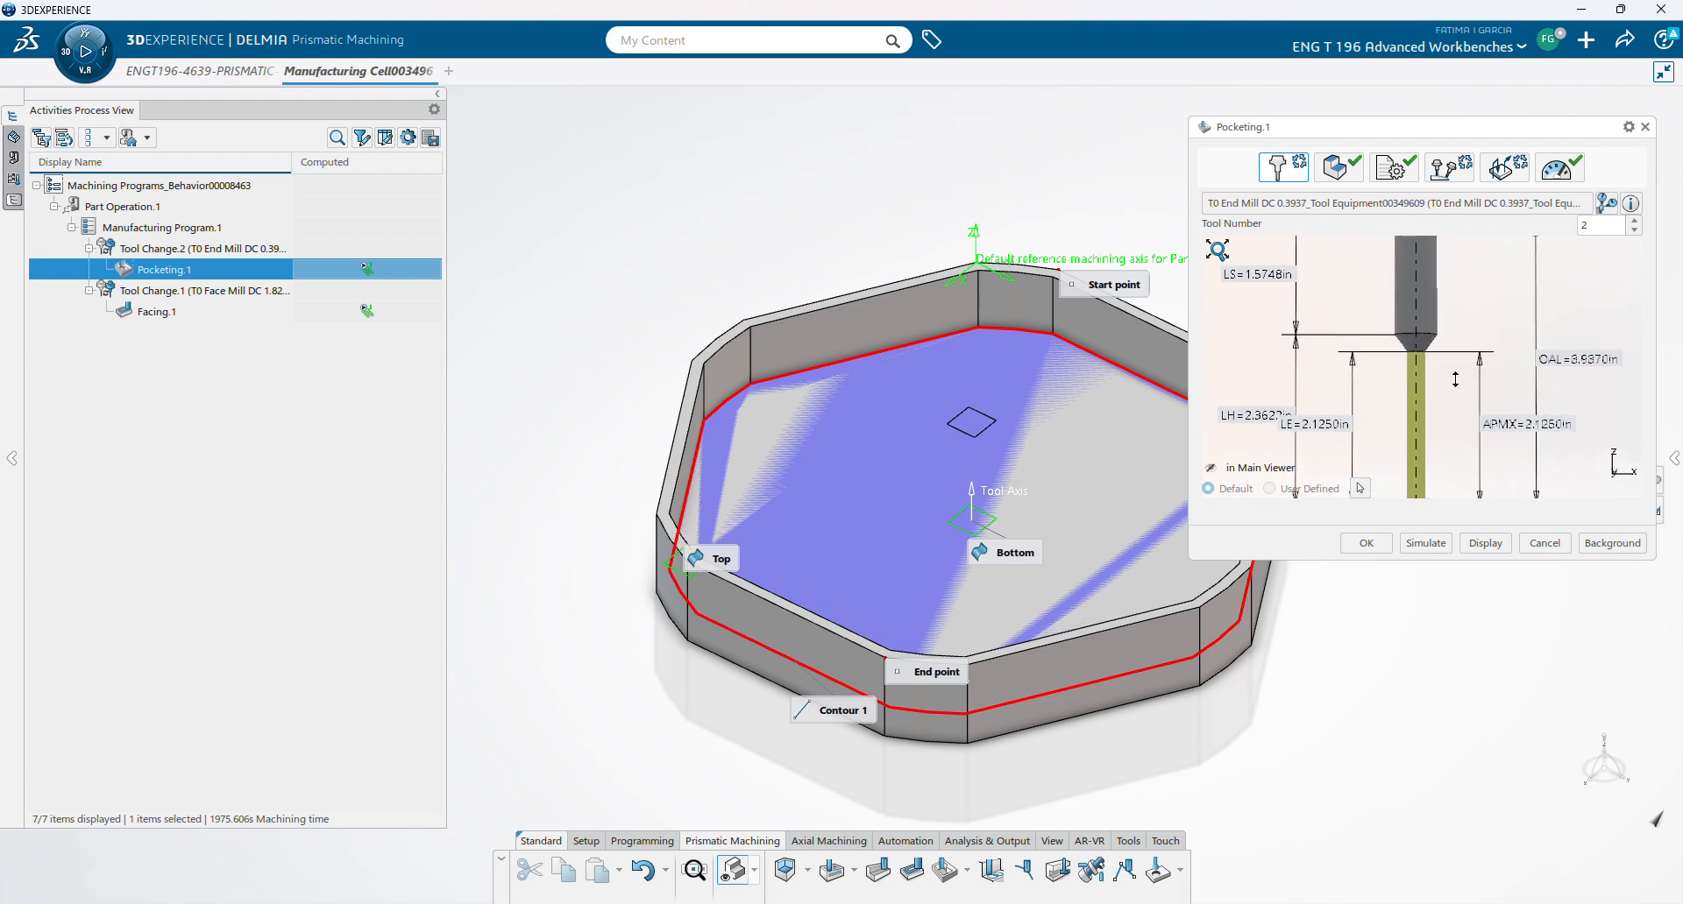
{"action": "left_click", "coordinate": [1398, 204]}
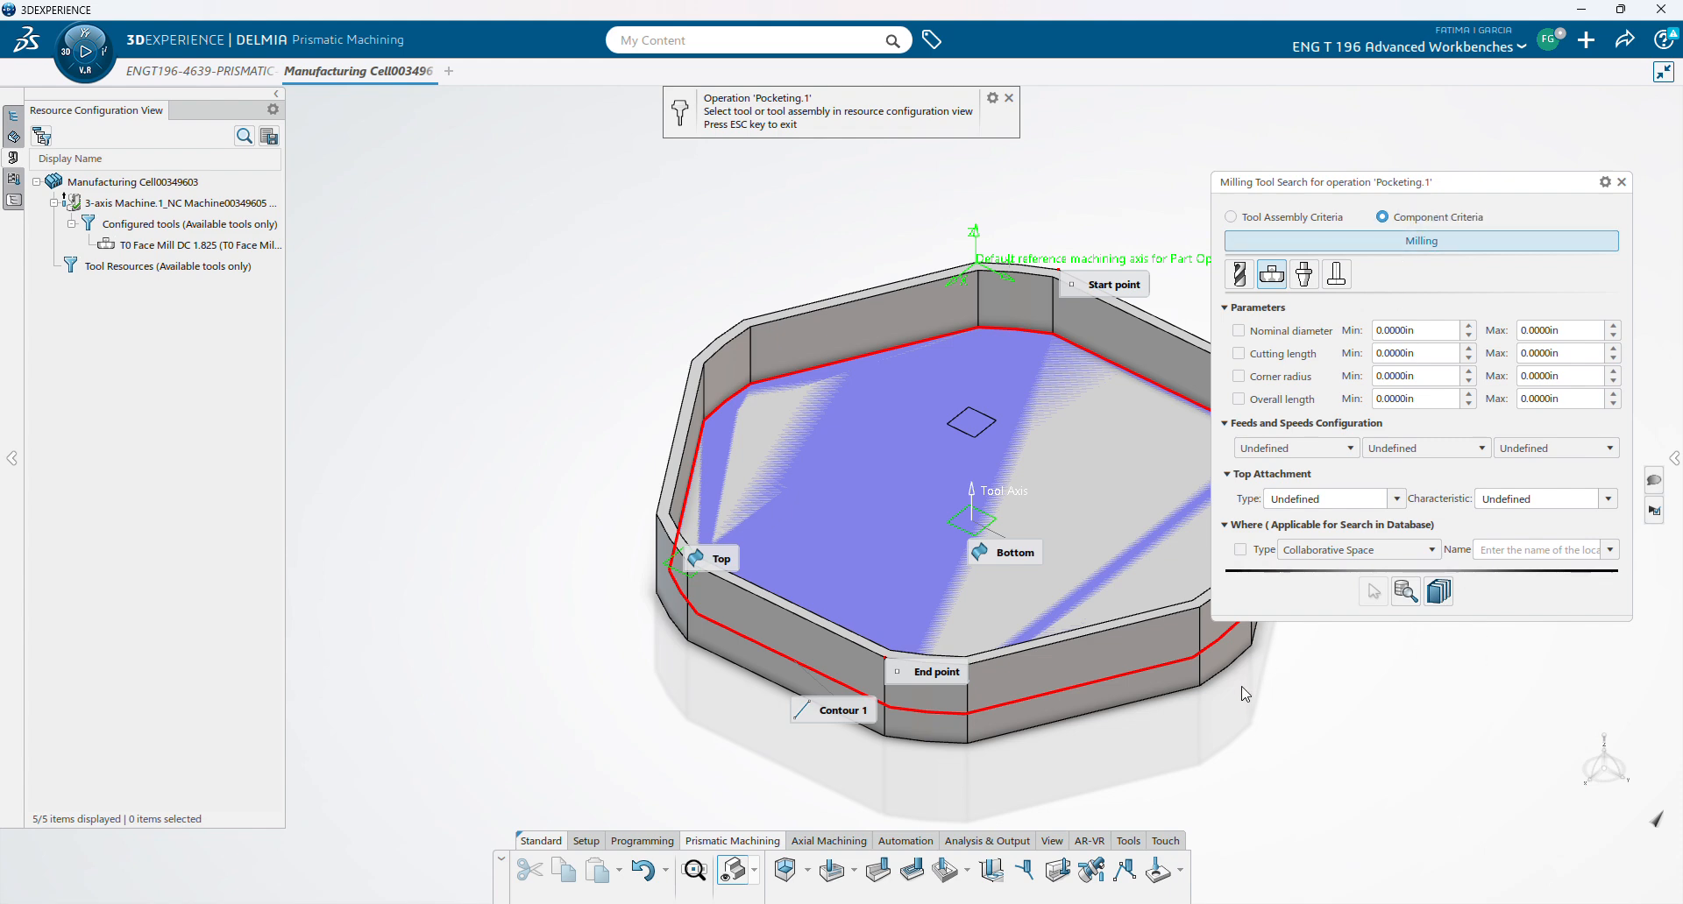
- Pan and orbit the pocket part in the 3D view, keeping the DC 0.3937 end mill
{"action": "middle_click_drag", "start_coordinate": [1223, 729], "coordinate": [1064, 552]}
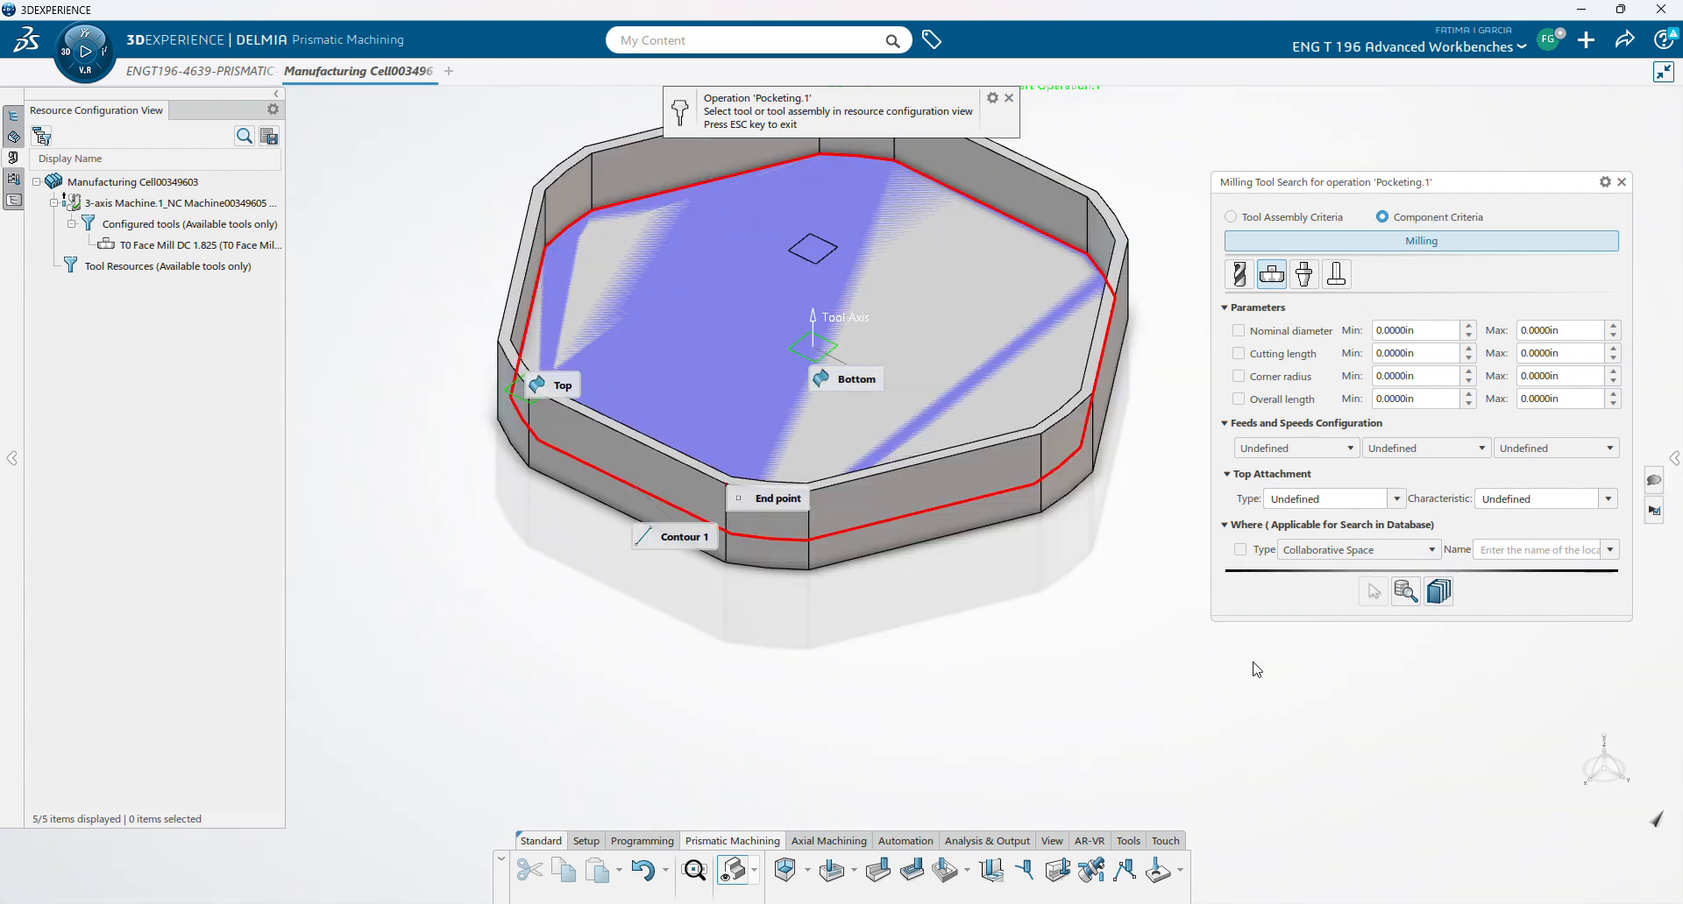
{"action": "middle_click_drag", "start_coordinate": [1192, 631], "coordinate": [1127, 601]}
{"action": "middle_click_drag", "start_coordinate": [1111, 337], "coordinate": [1131, 564]}
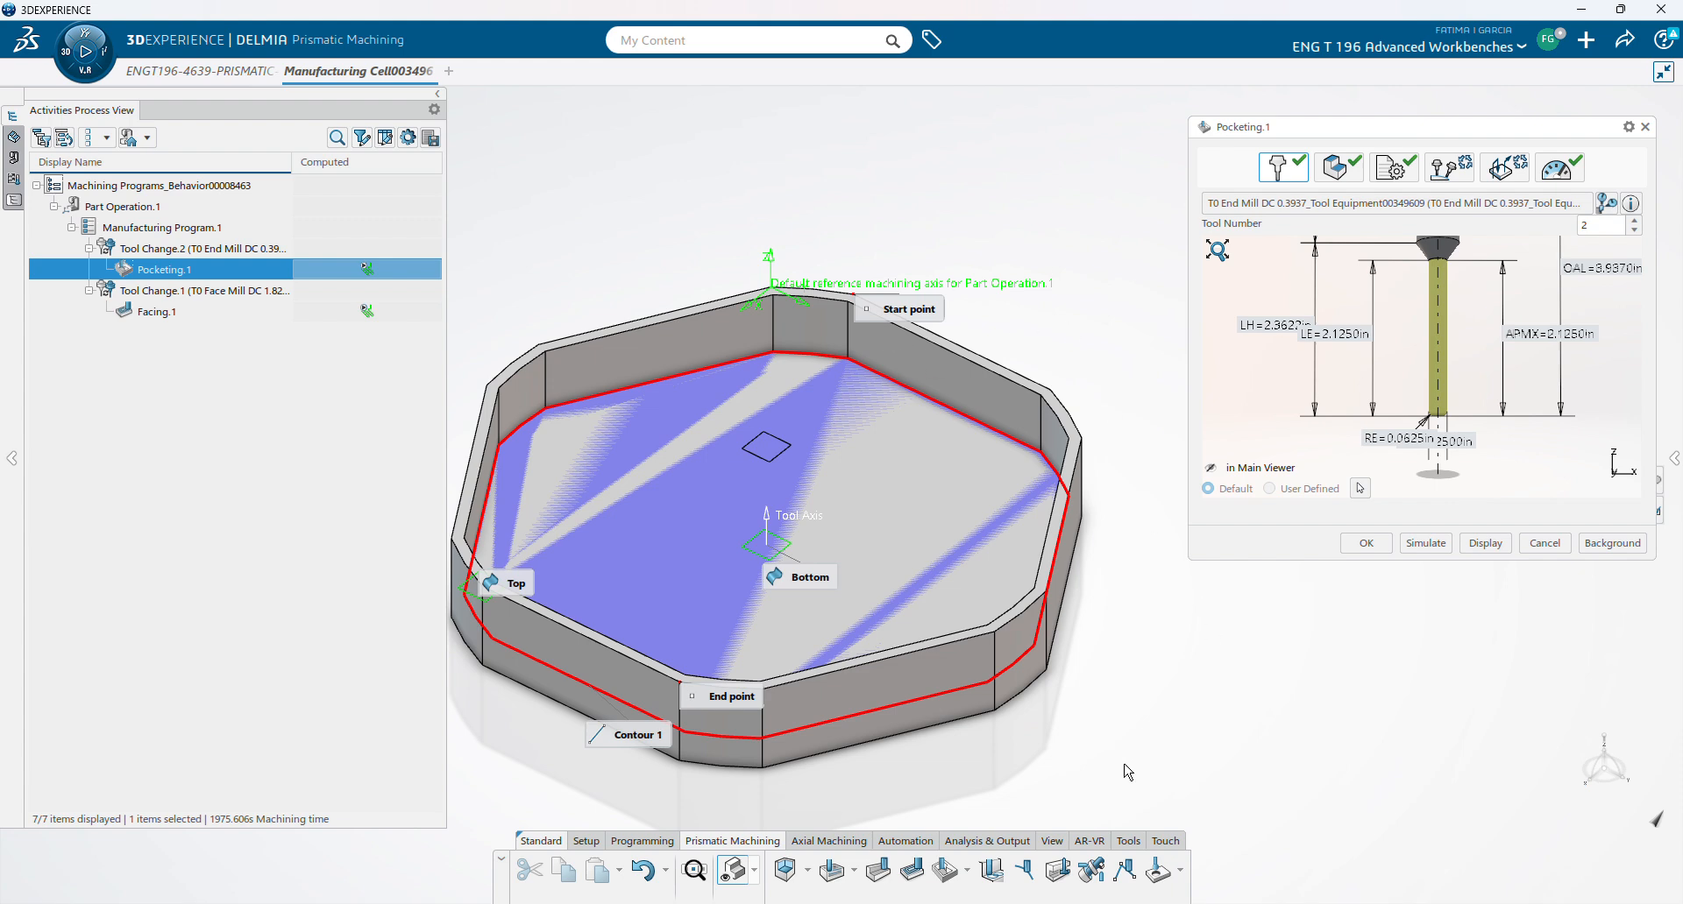
{"action": "middle_click_drag", "start_coordinate": [1294, 682], "coordinate": [1288, 669]}
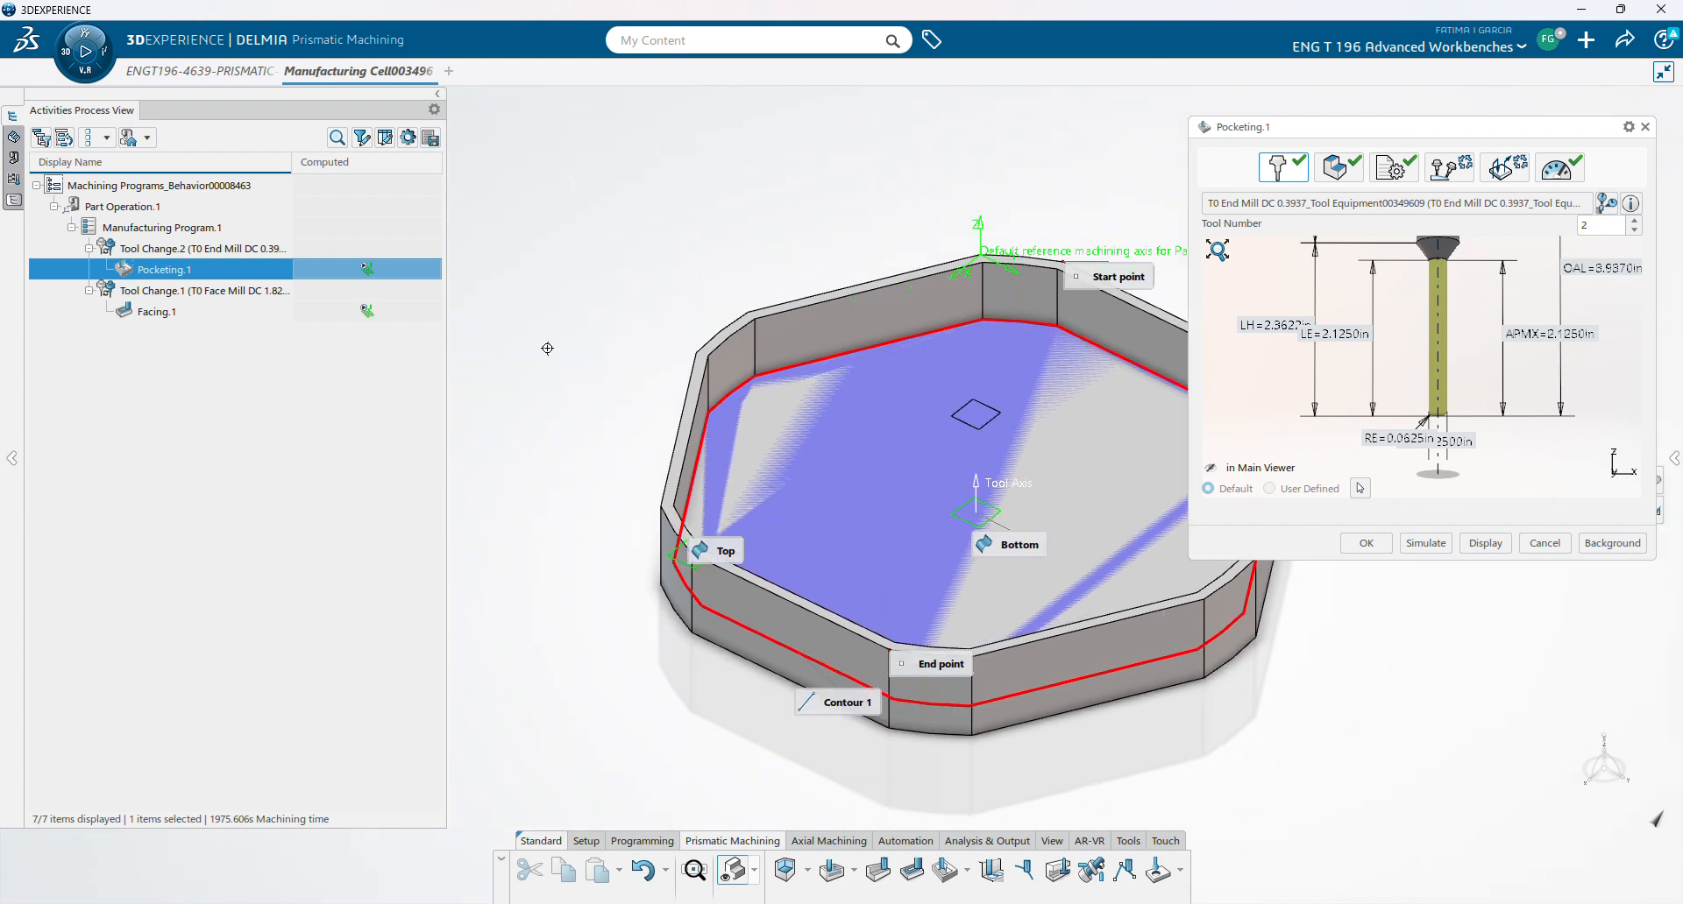
{"action": "middle_click_drag", "start_coordinate": [547, 349], "coordinate": [525, 363]}
{"action": "middle_click_drag", "start_coordinate": [1417, 670], "coordinate": [1431, 667]}
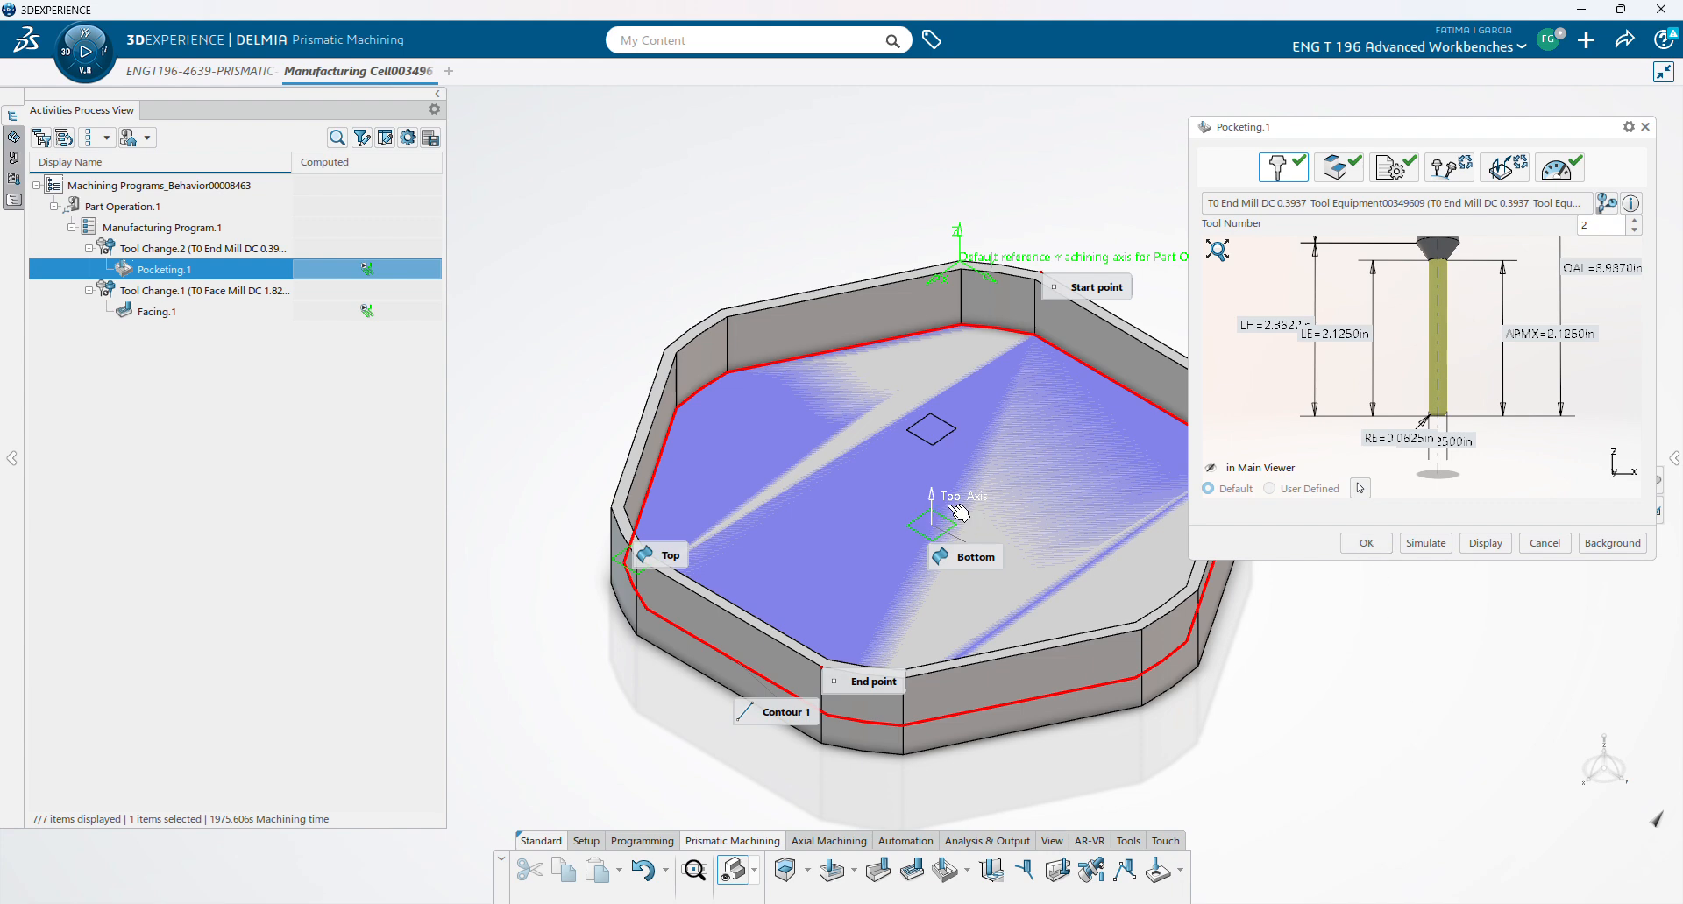
- Accept Pocketing.1 and launch the simulation of Part Operation.1 on the uncut stock
{"action": "left_click", "coordinate": [1362, 544]}
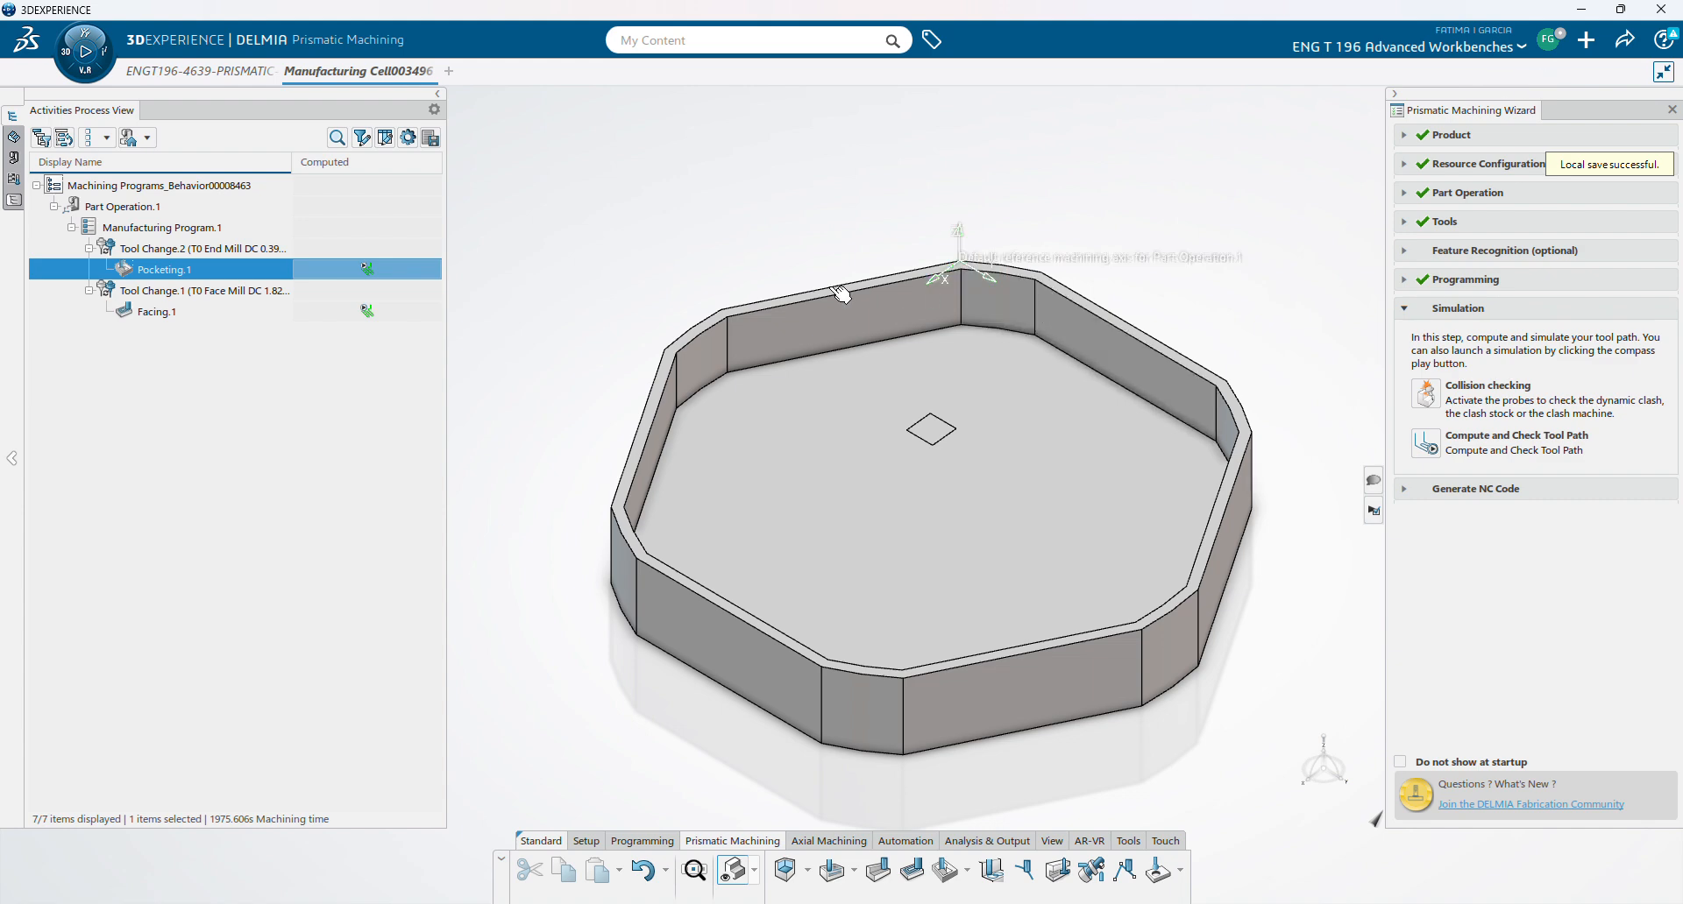
{"action": "left_click", "coordinate": [206, 233]}
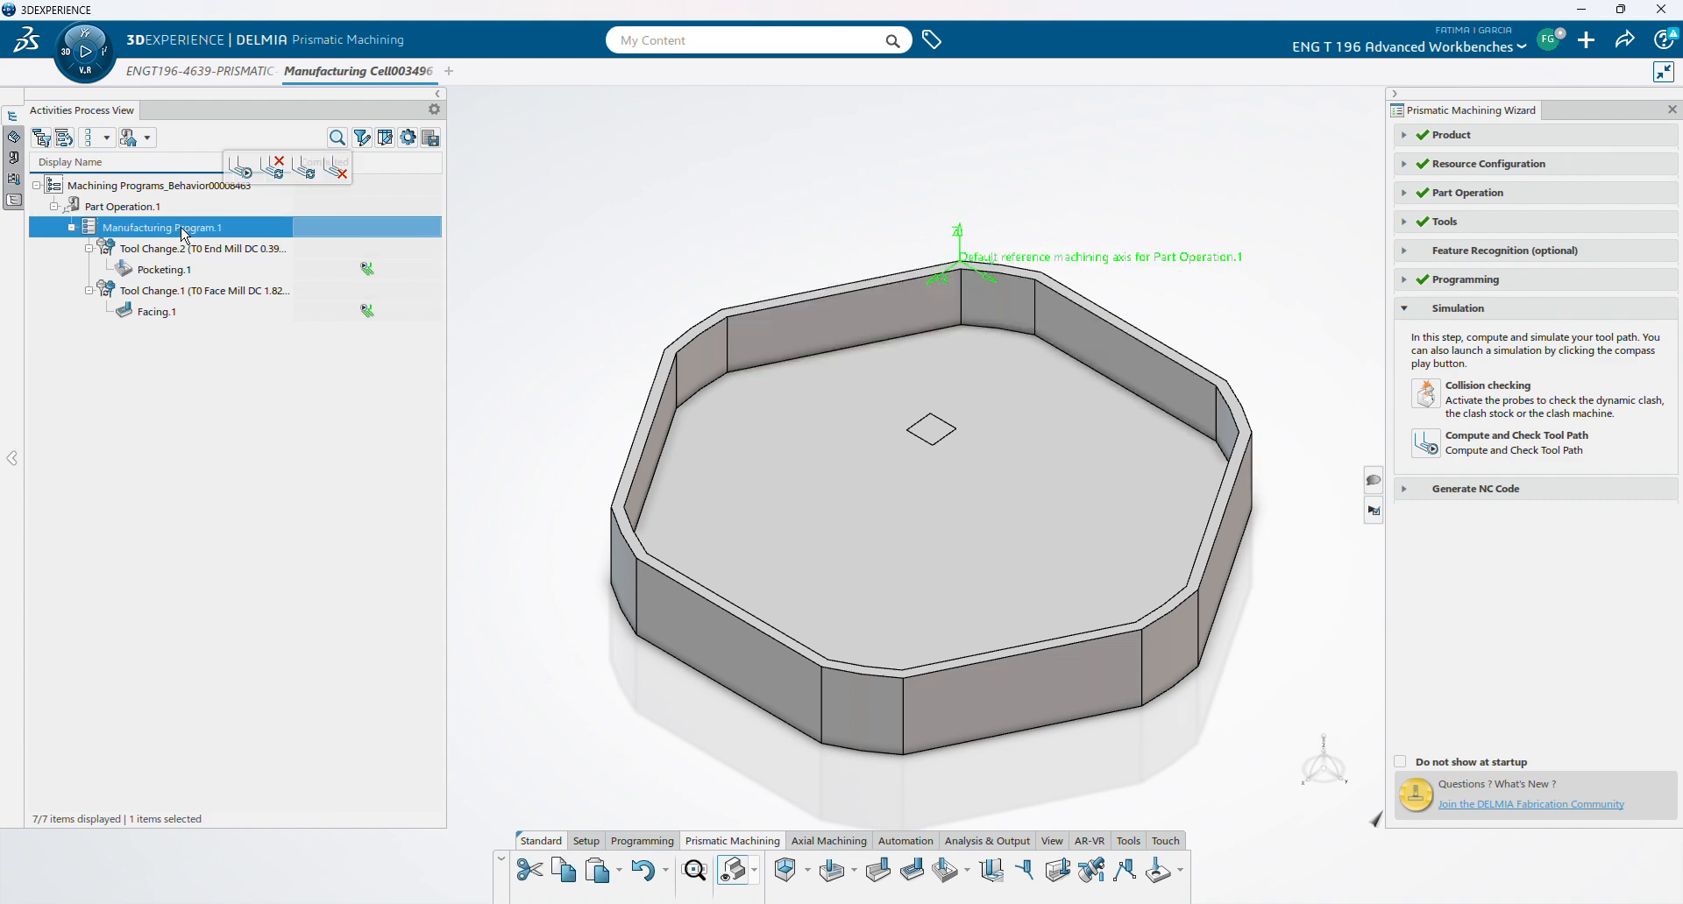
{"action": "left_click", "coordinate": [114, 206]}
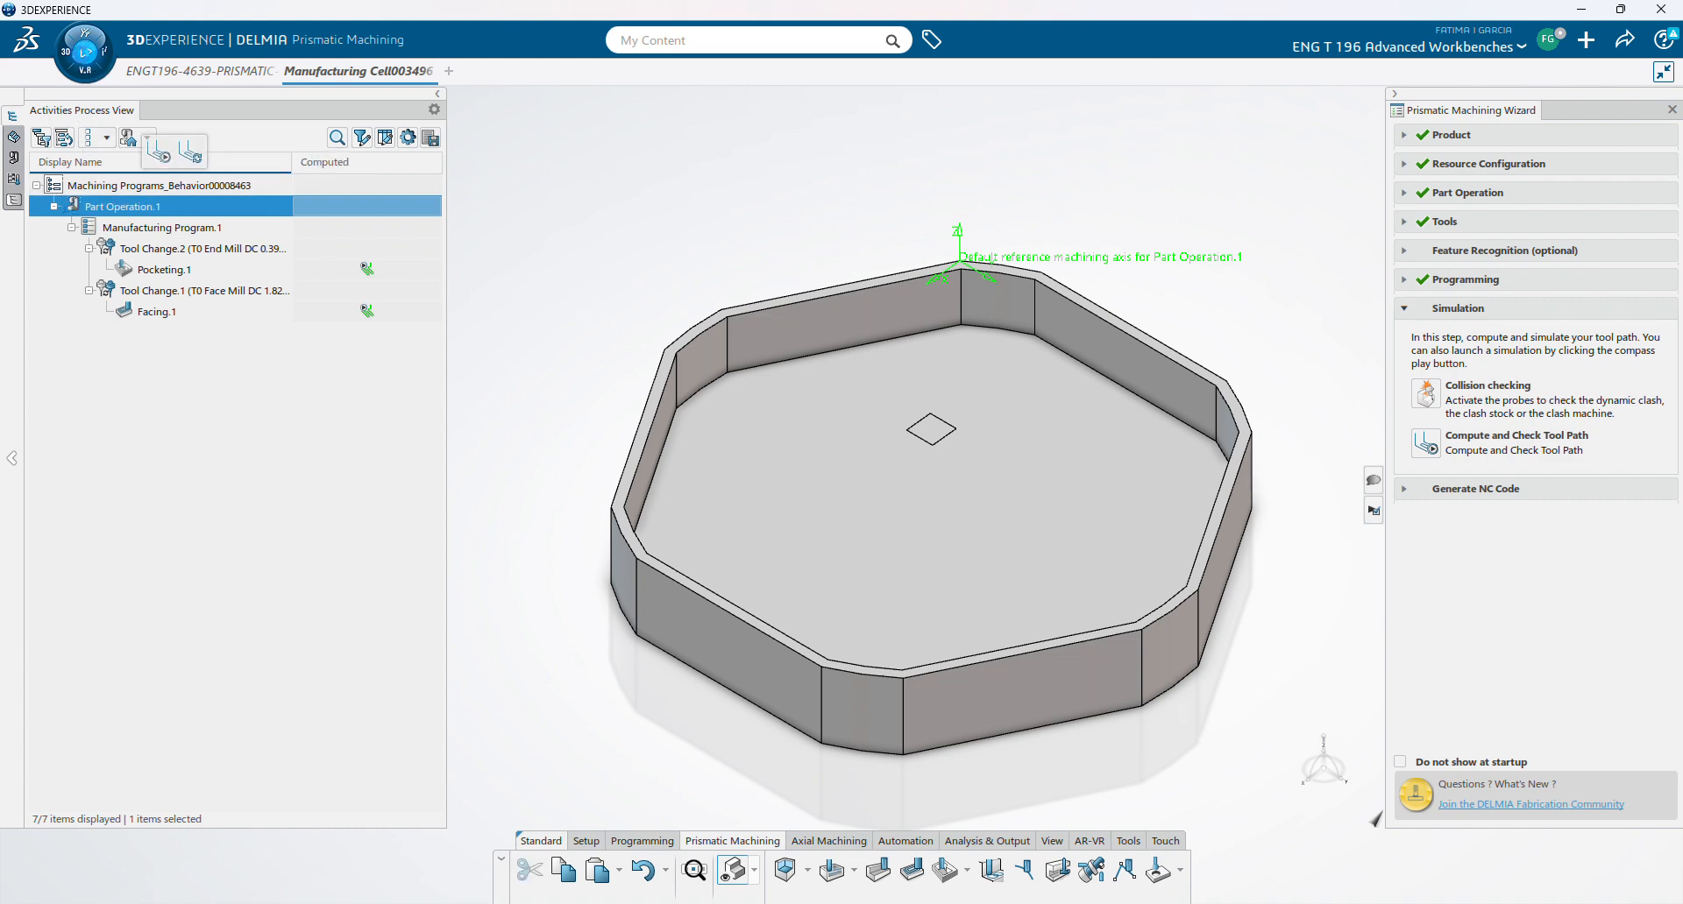
{"action": "left_click", "coordinate": [85, 53]}
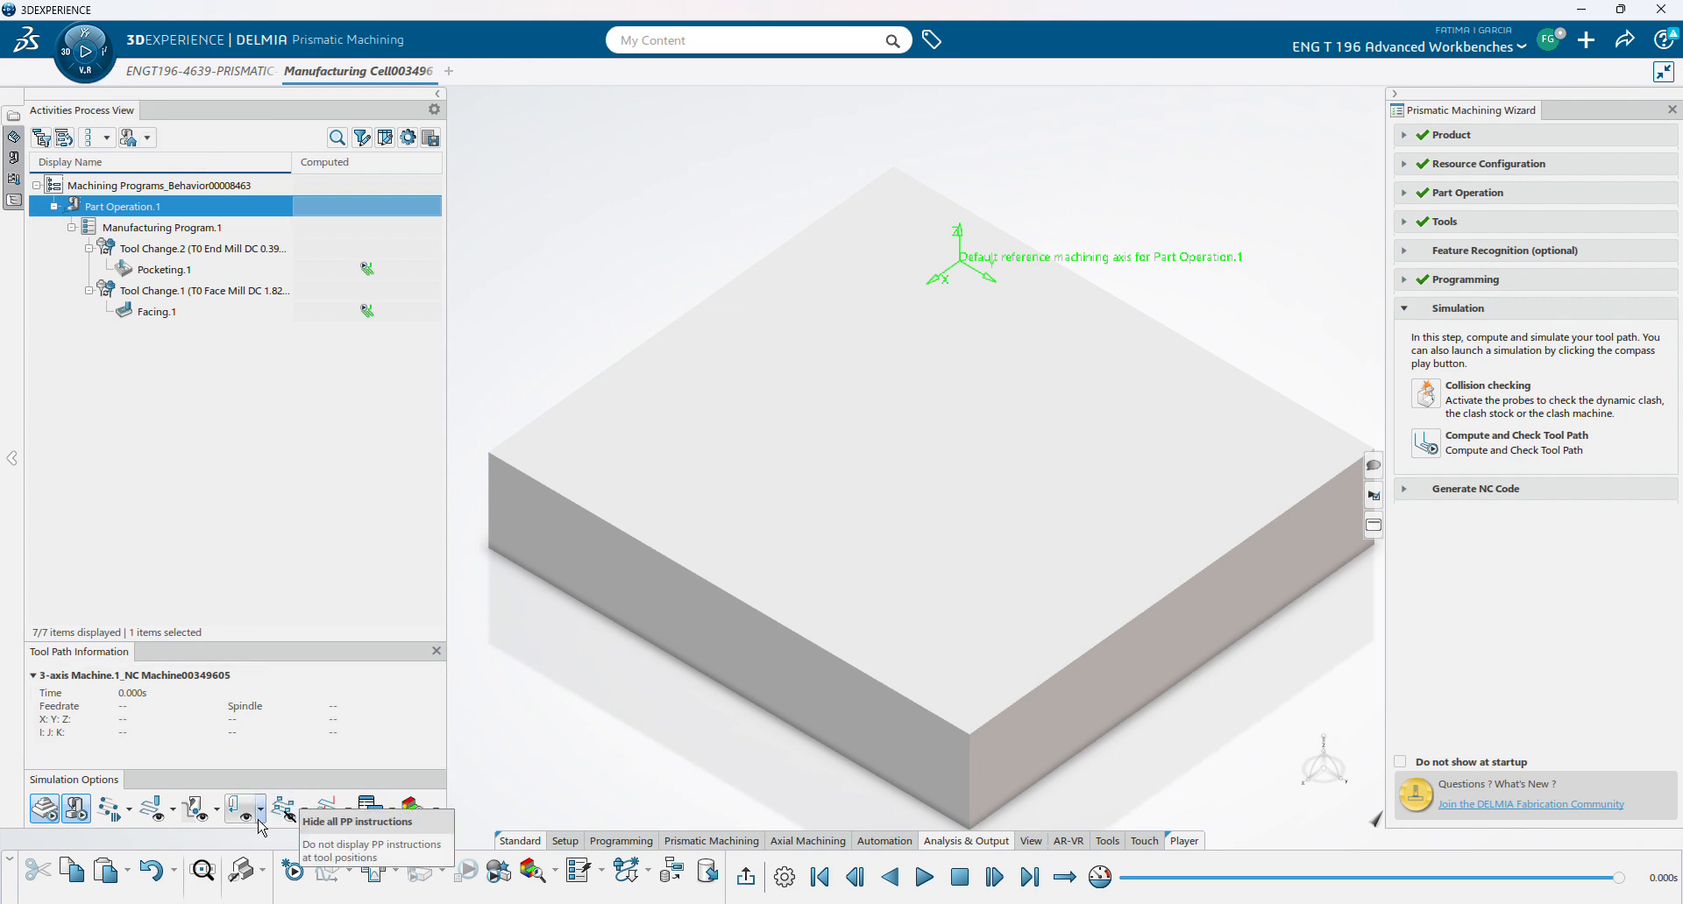
- Play the Part Operation.1 simulation, pause around 41 s, and exit the player
{"action": "left_click", "coordinate": [925, 878]}
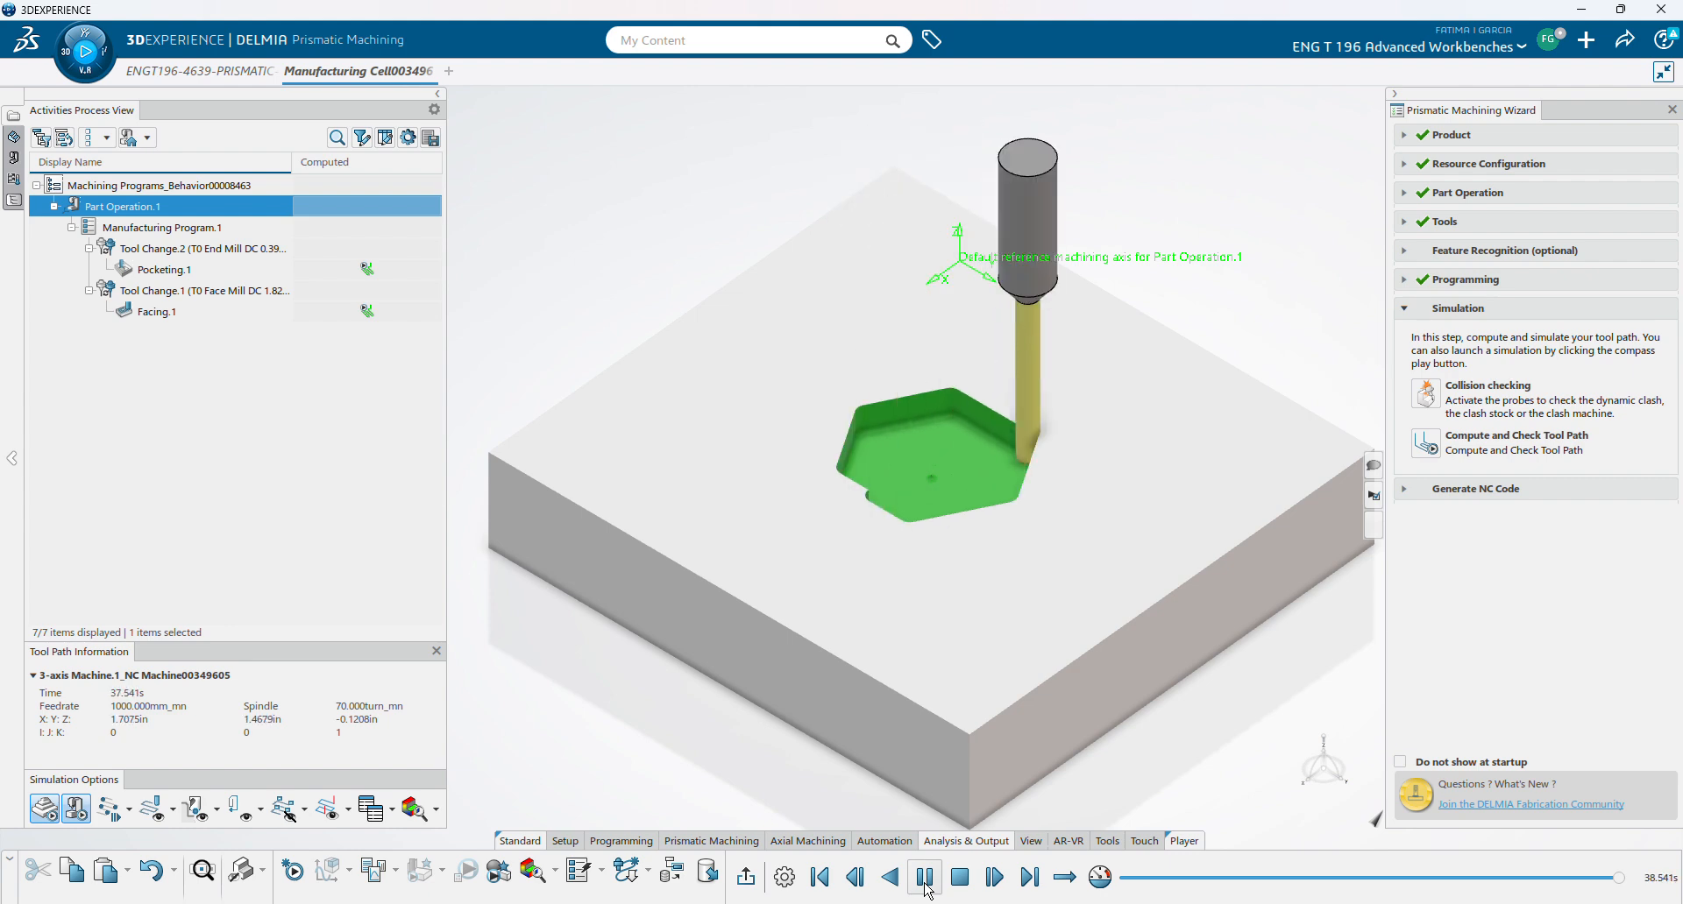
{"action": "left_click", "coordinate": [925, 887]}
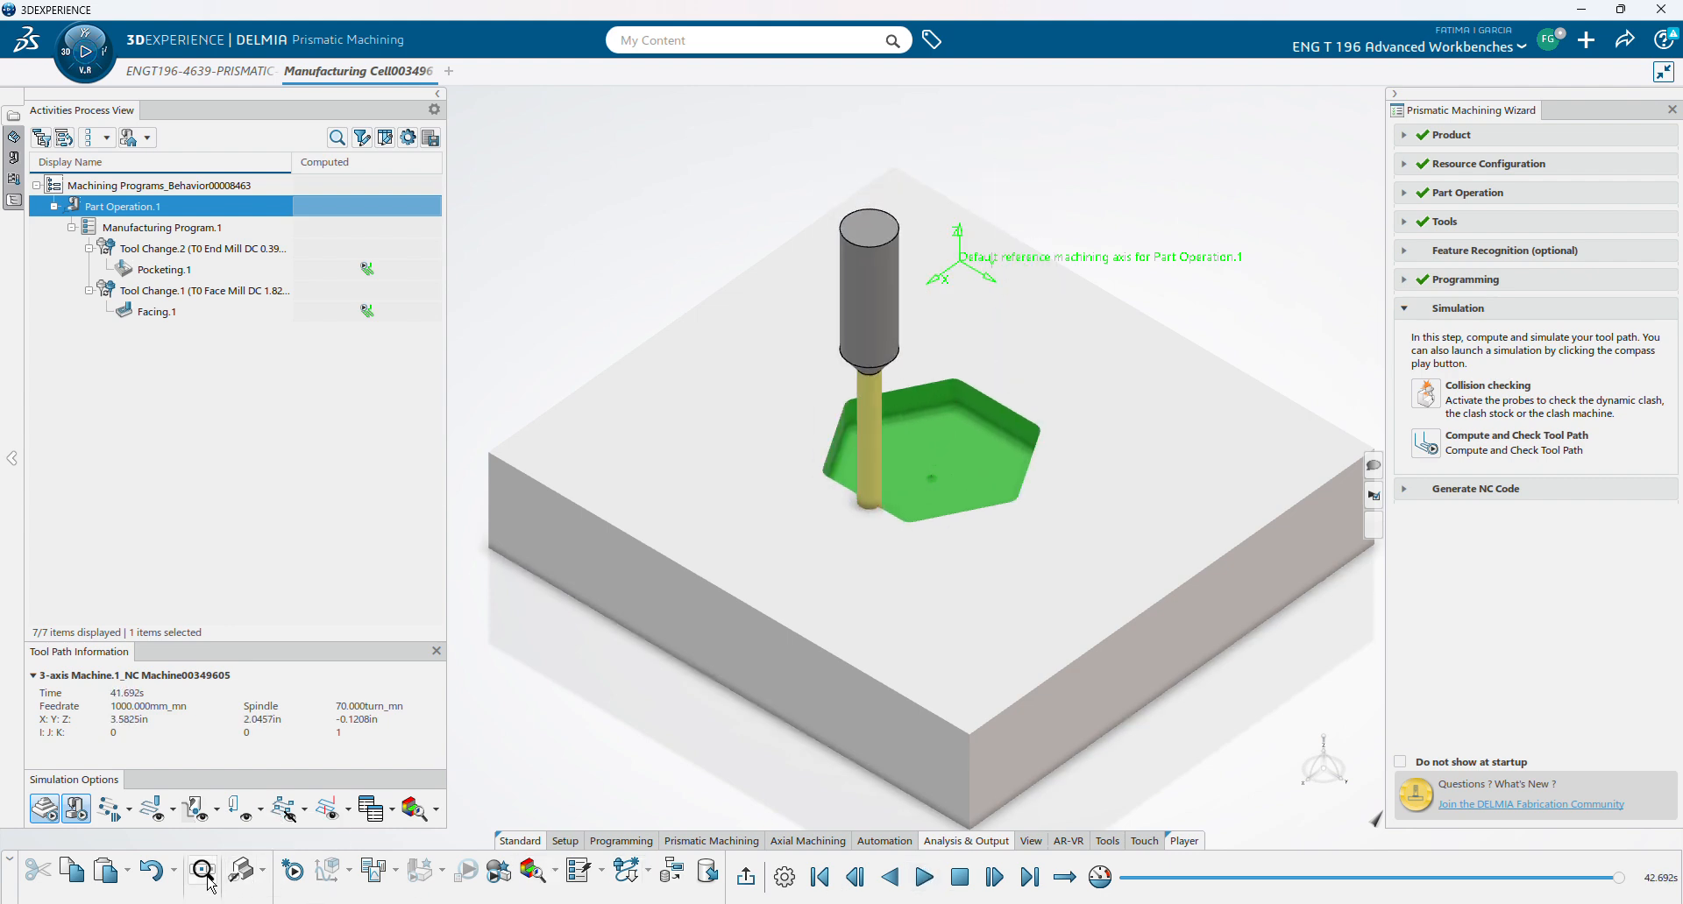
{"action": "left_click", "coordinate": [750, 884]}
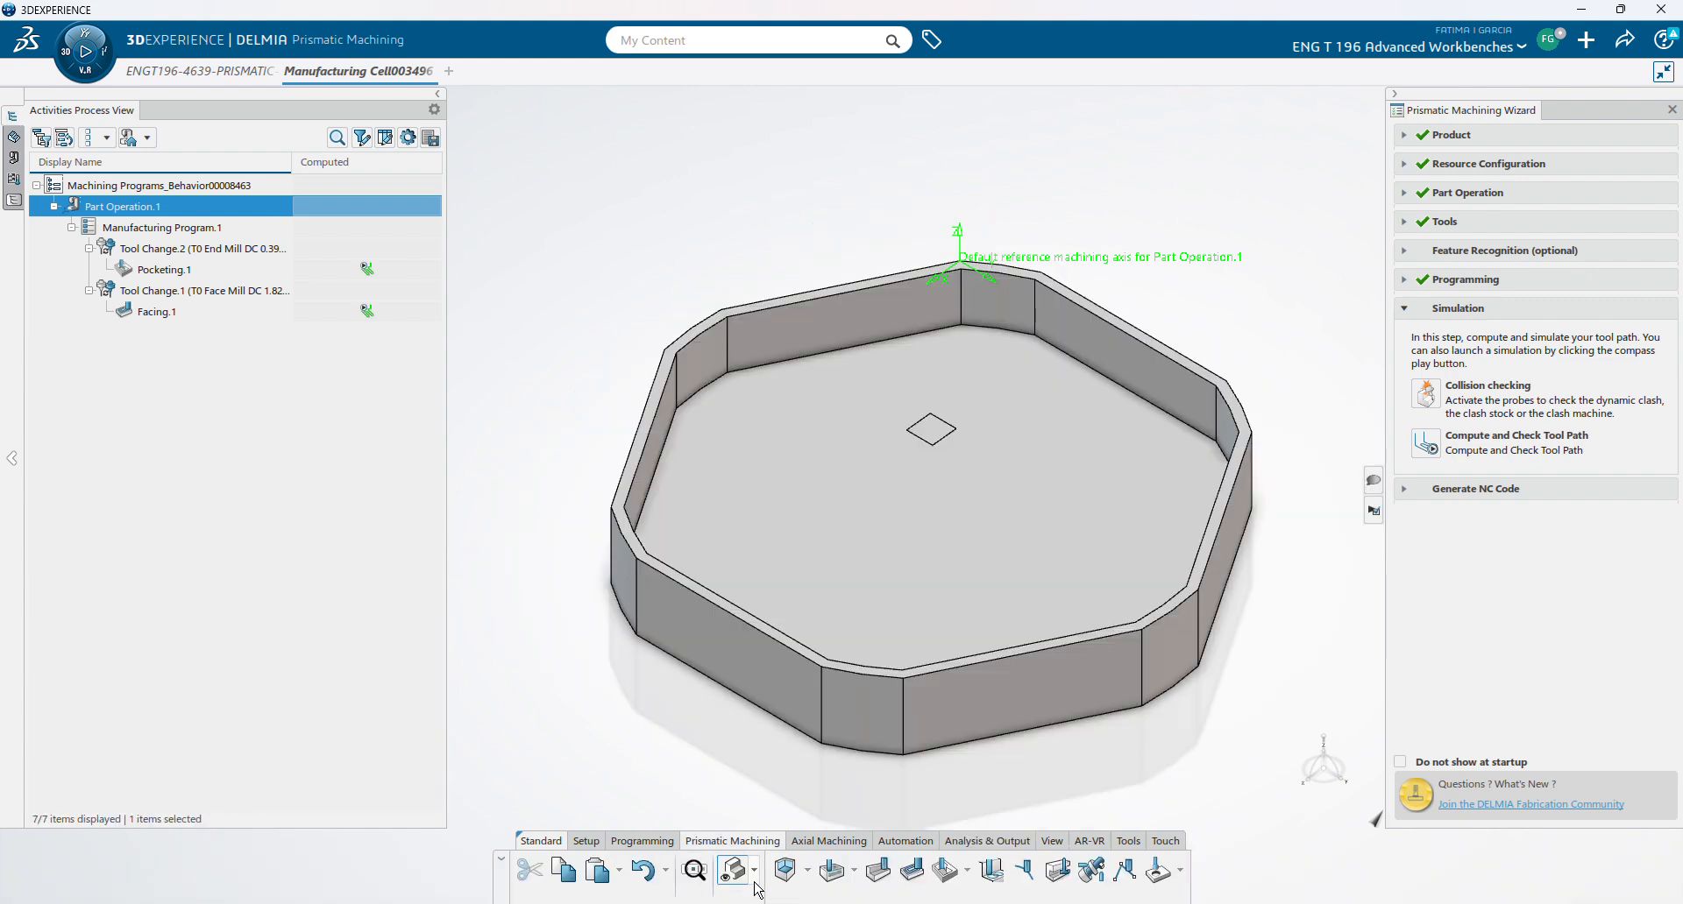
- Move Tool Change.1 above Tool Change.2 so facing runs first, then simulate Part Operation.1
{"action": "left_click", "coordinate": [63, 138]}
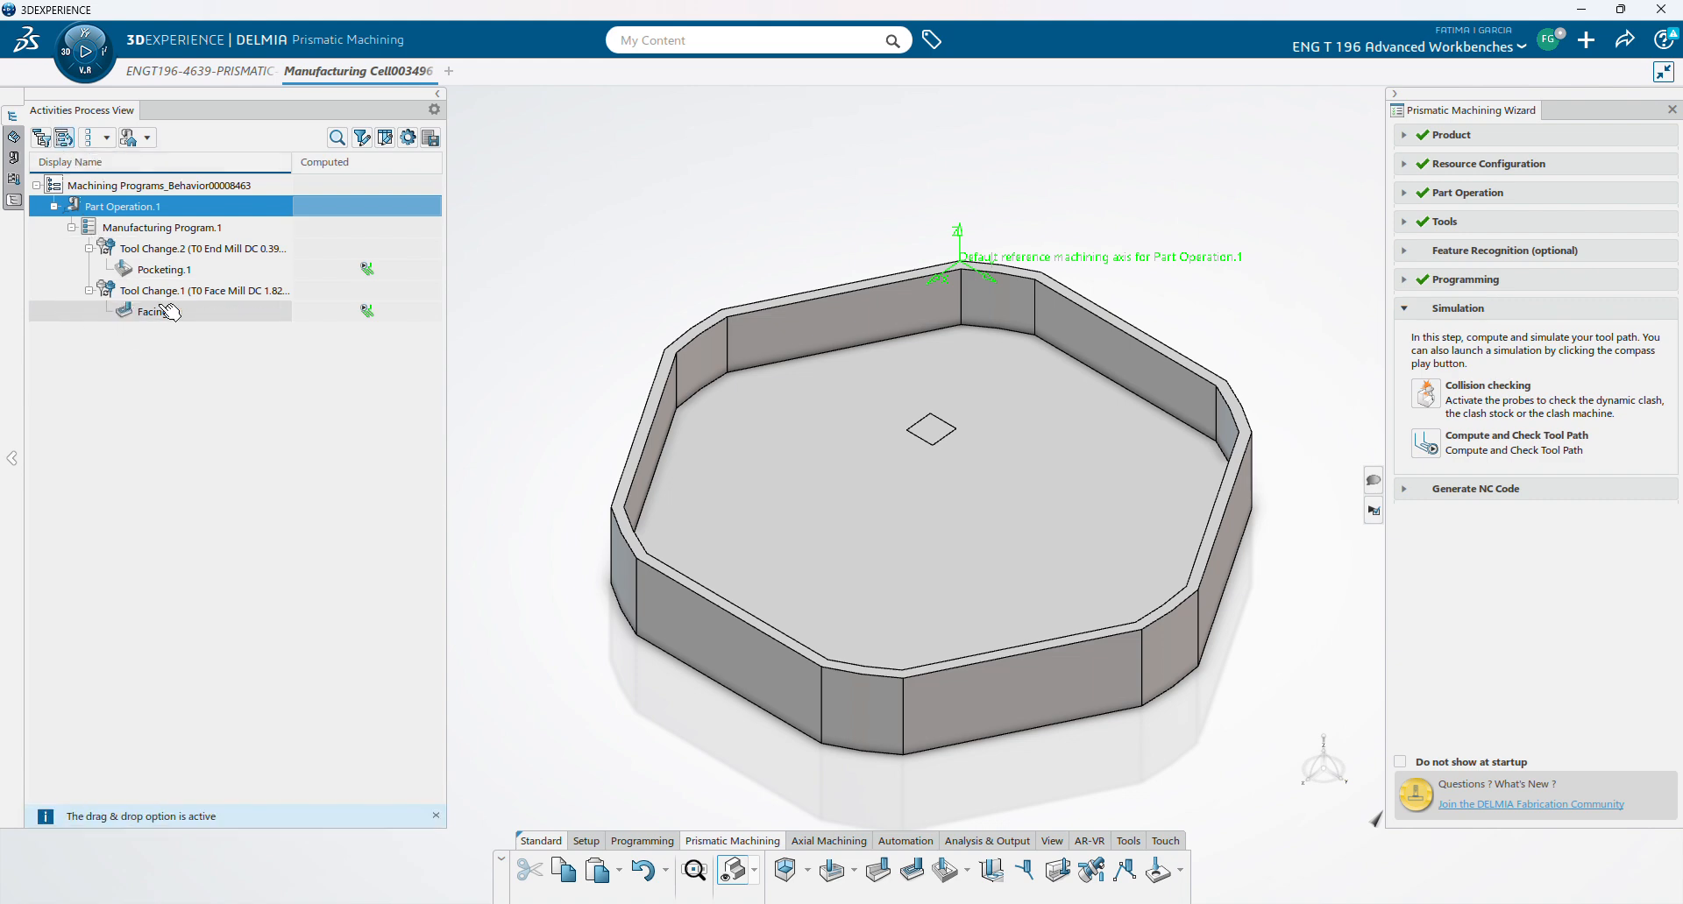
{"action": "left_click_drag", "start_coordinate": [200, 298], "coordinate": [159, 234]}
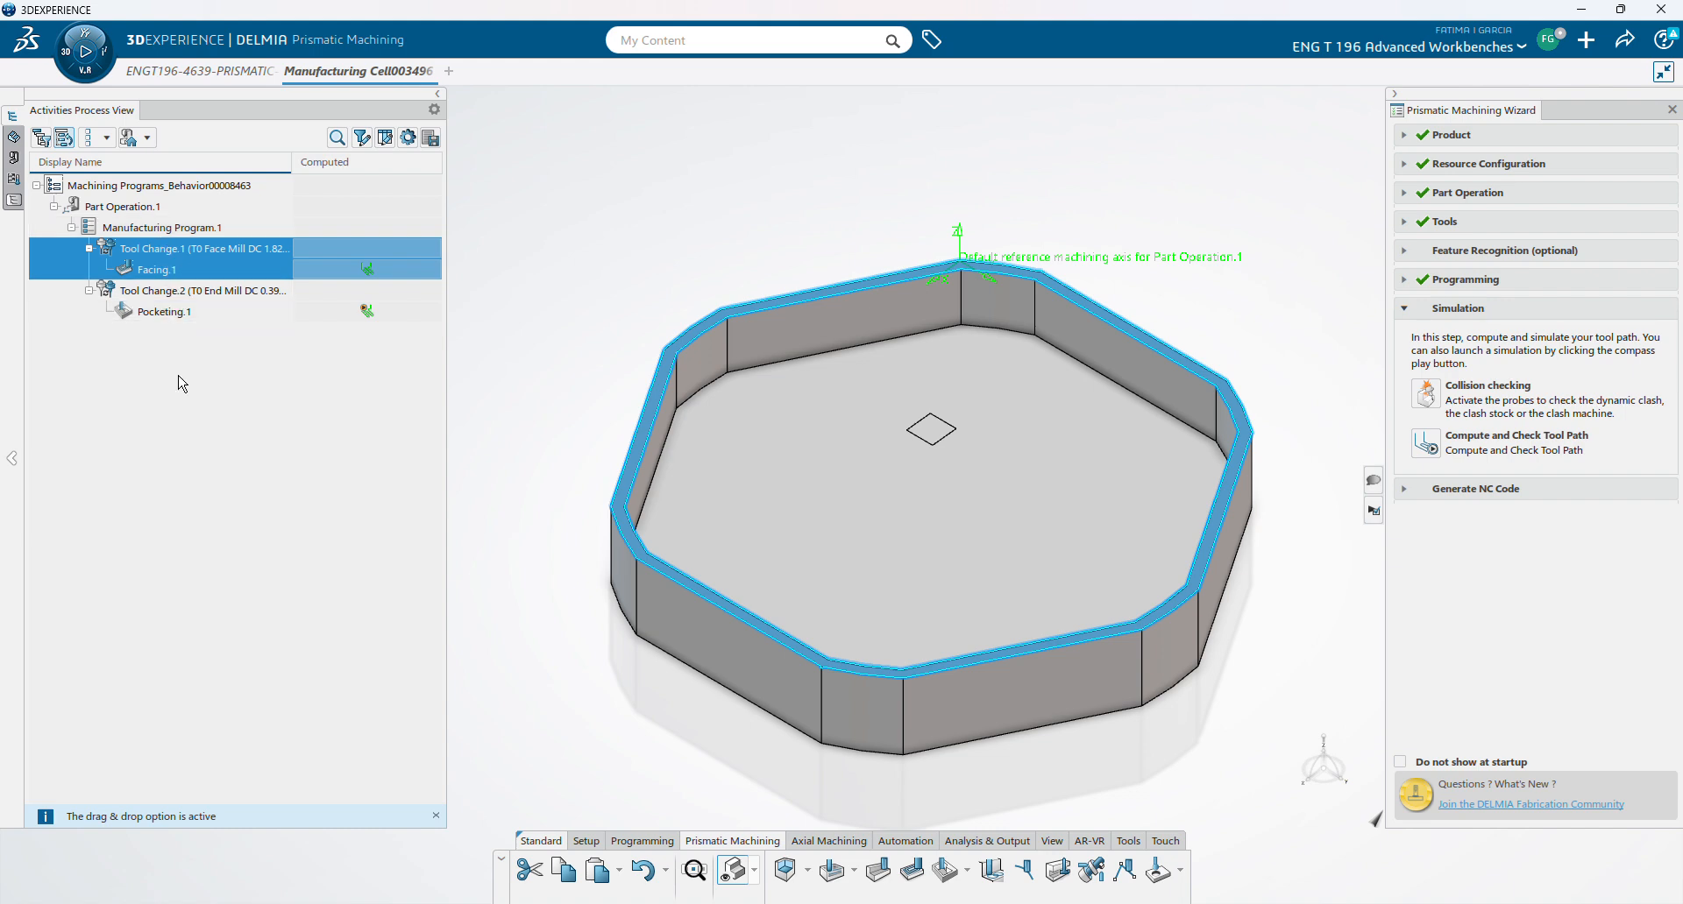
{"action": "left_click", "coordinate": [175, 405]}
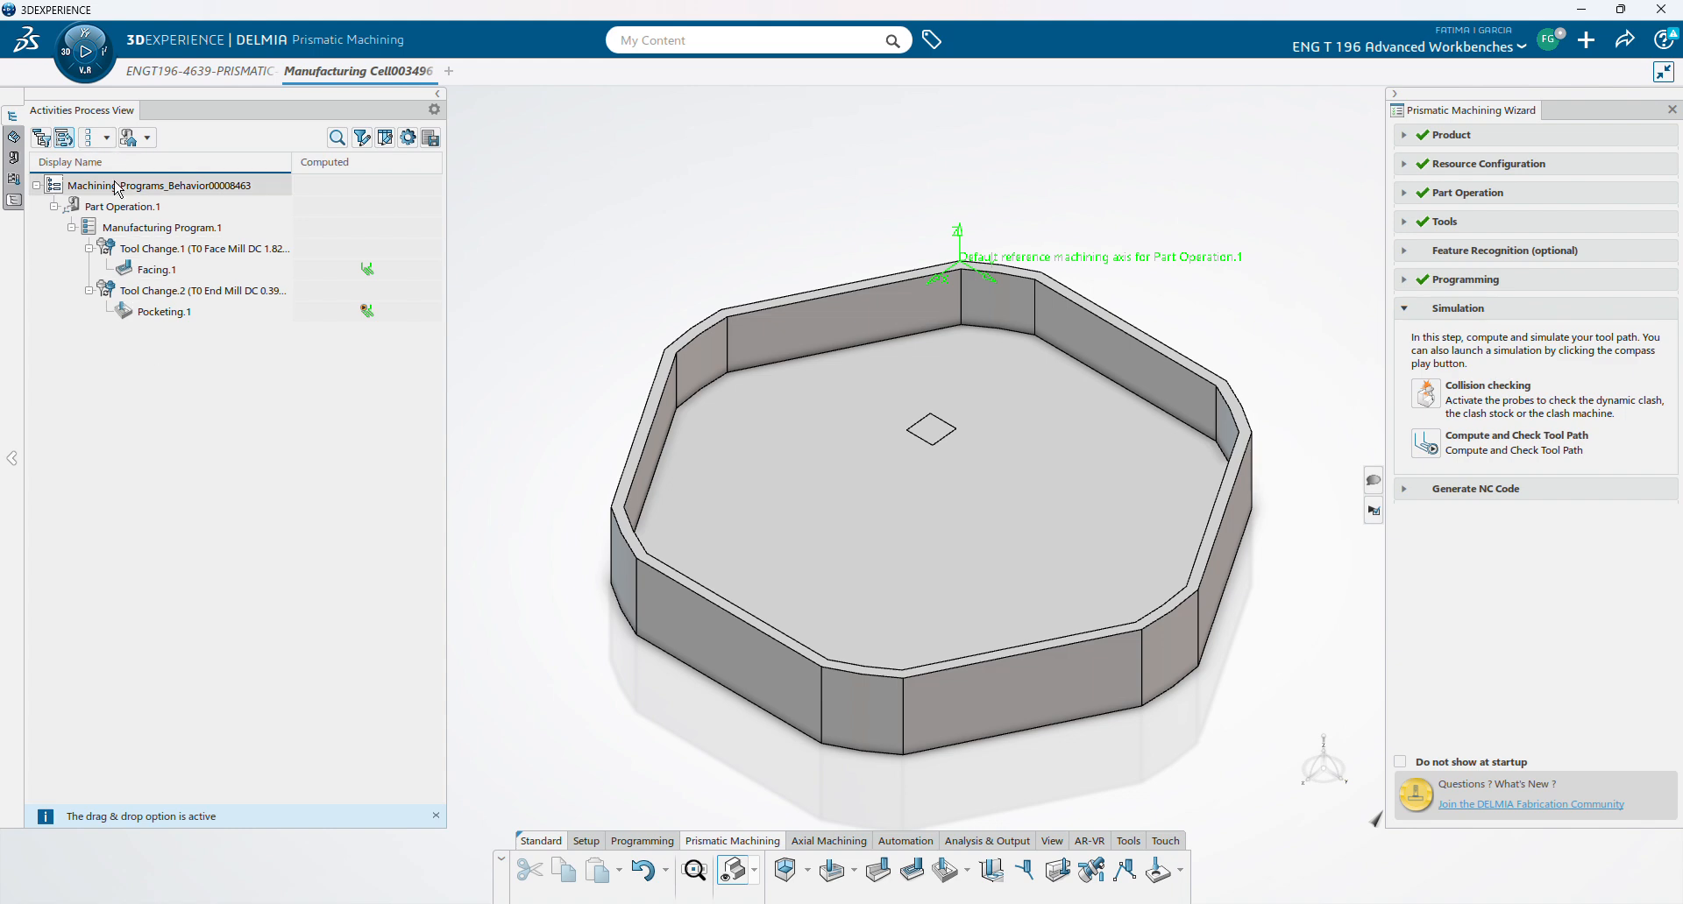
{"action": "left_click", "coordinate": [130, 208]}
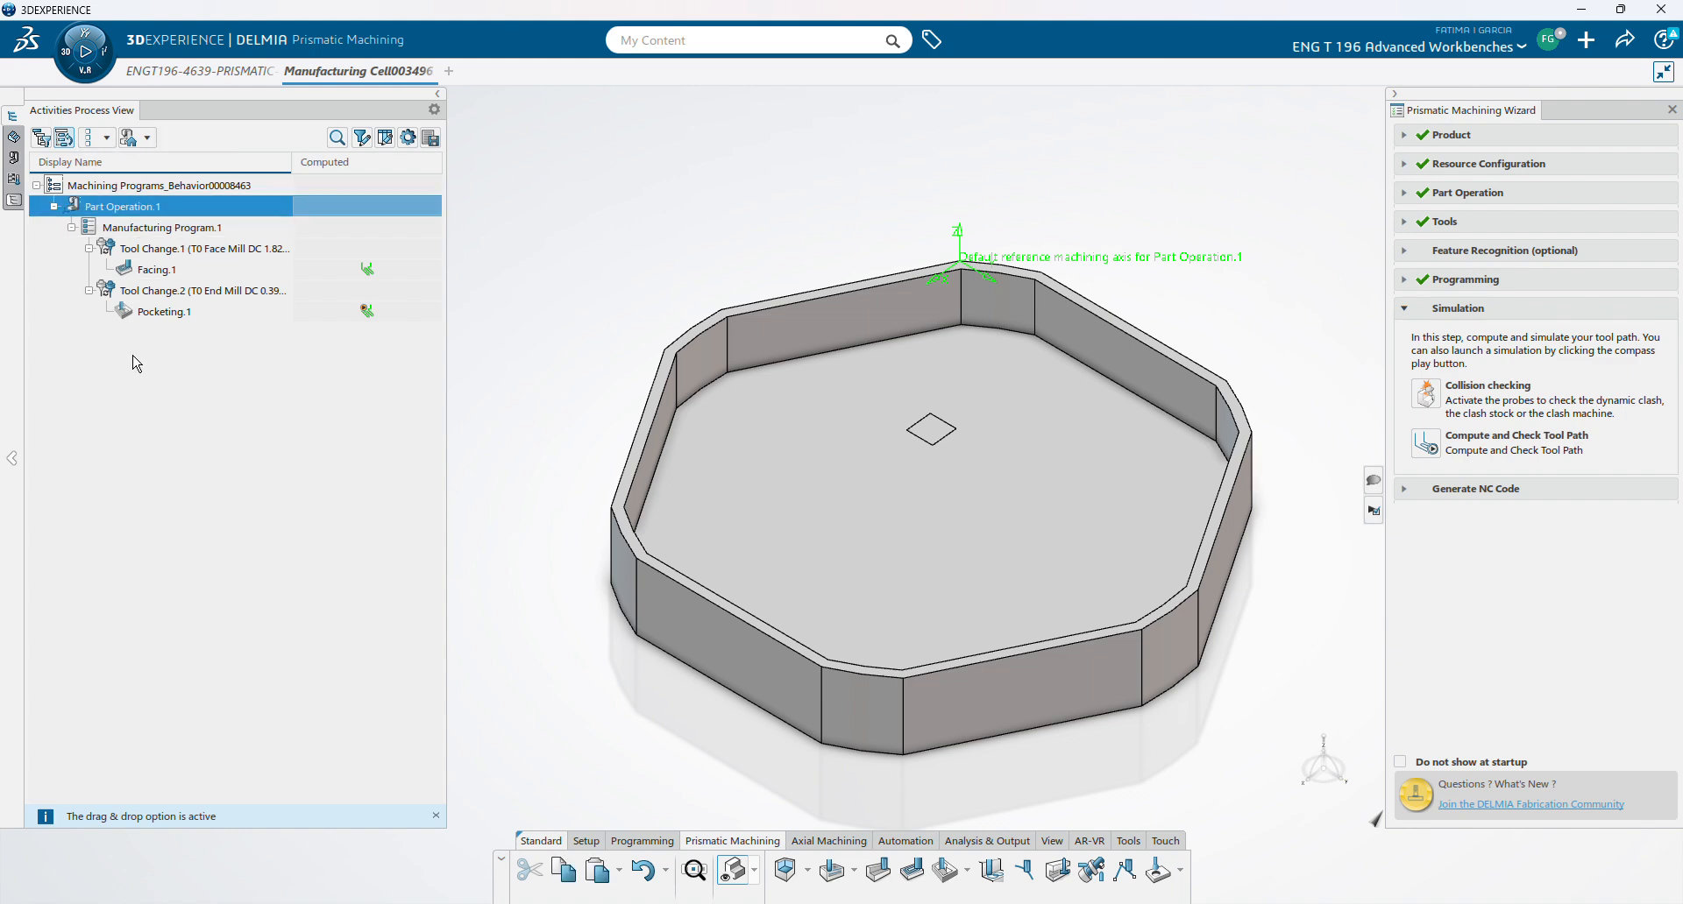
{"action": "left_click", "coordinate": [85, 56]}
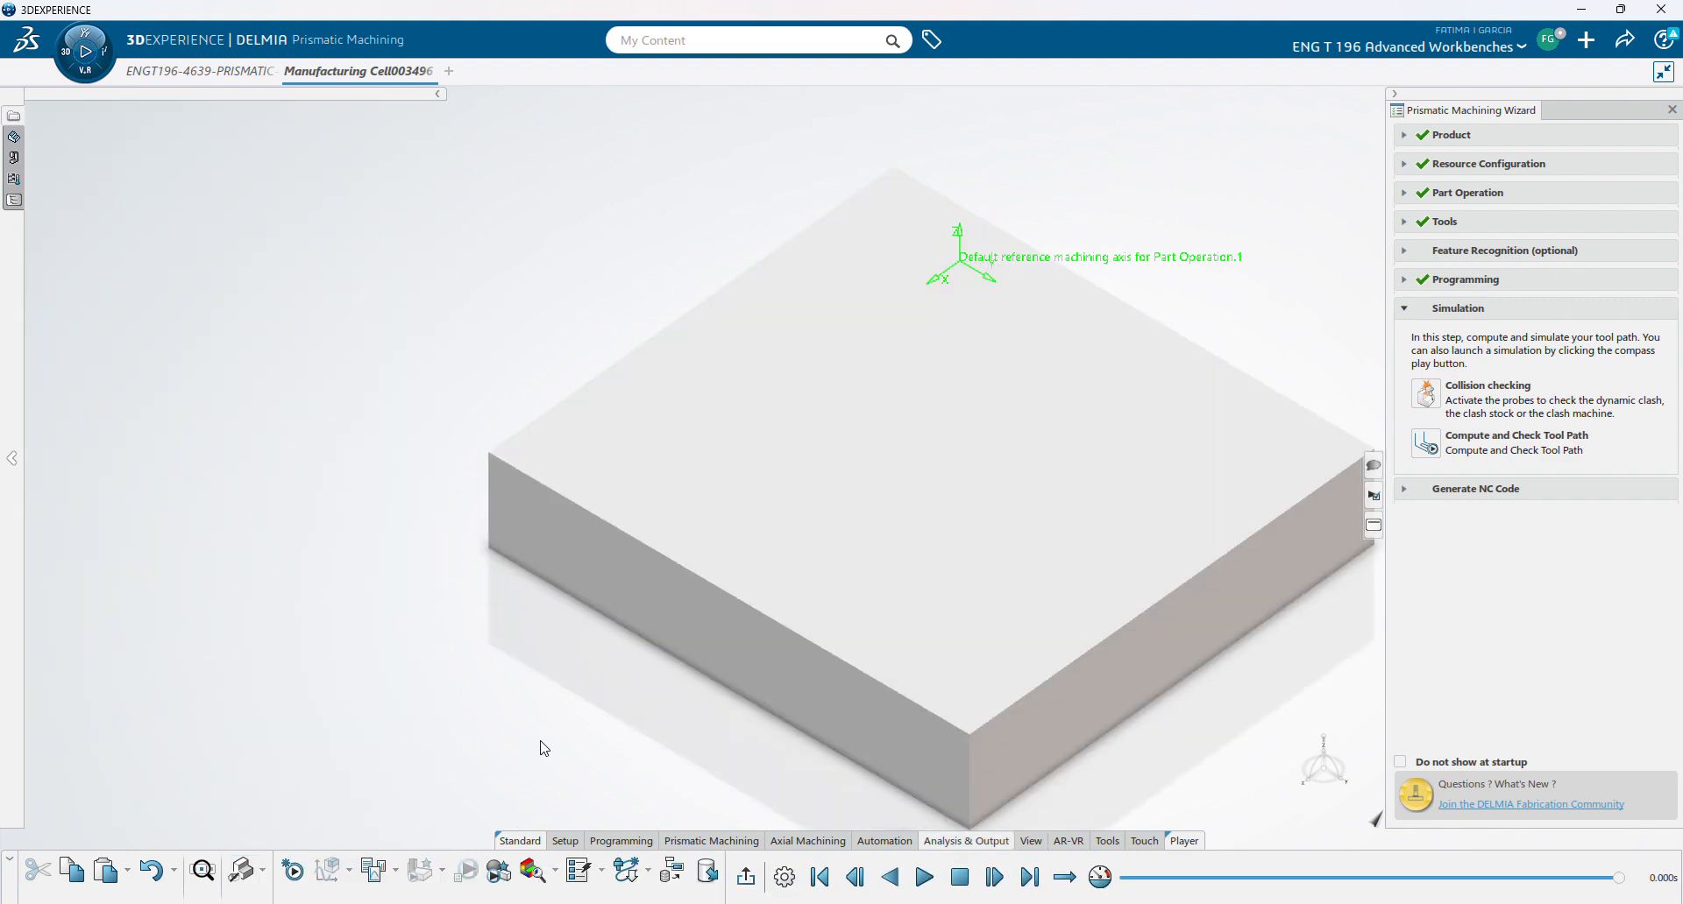
- Start the facing-then-pocketing simulation and raise the Master Clock Step to 4.400 s
{"action": "left_click", "coordinate": [927, 887]}
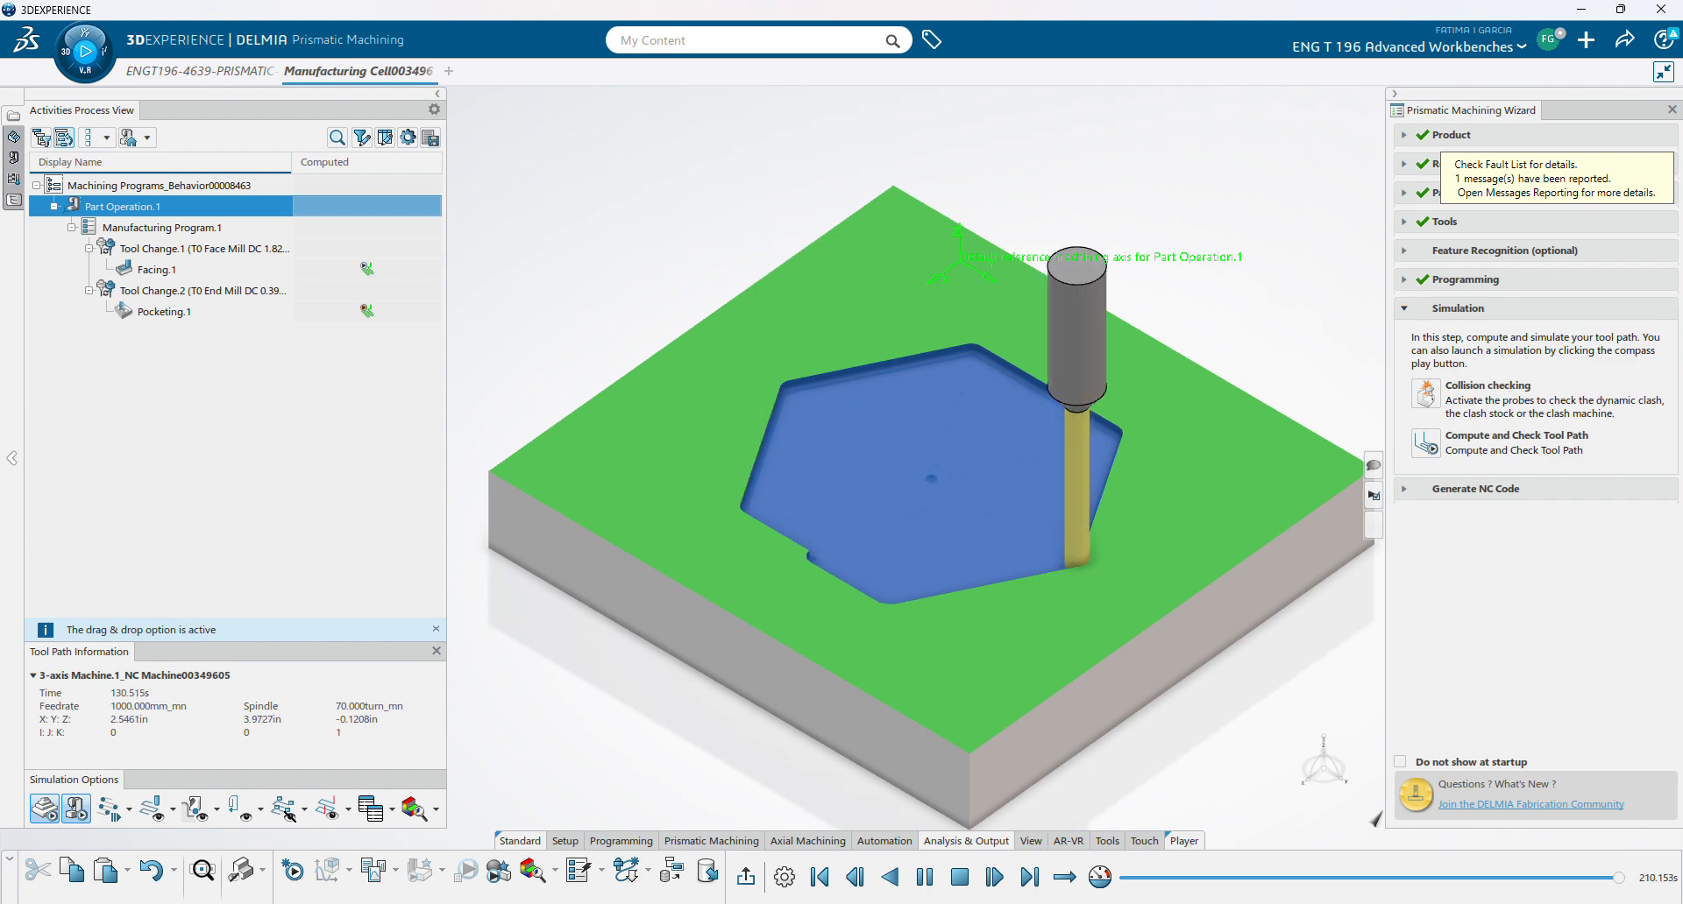
{"action": "left_click", "coordinate": [783, 876]}
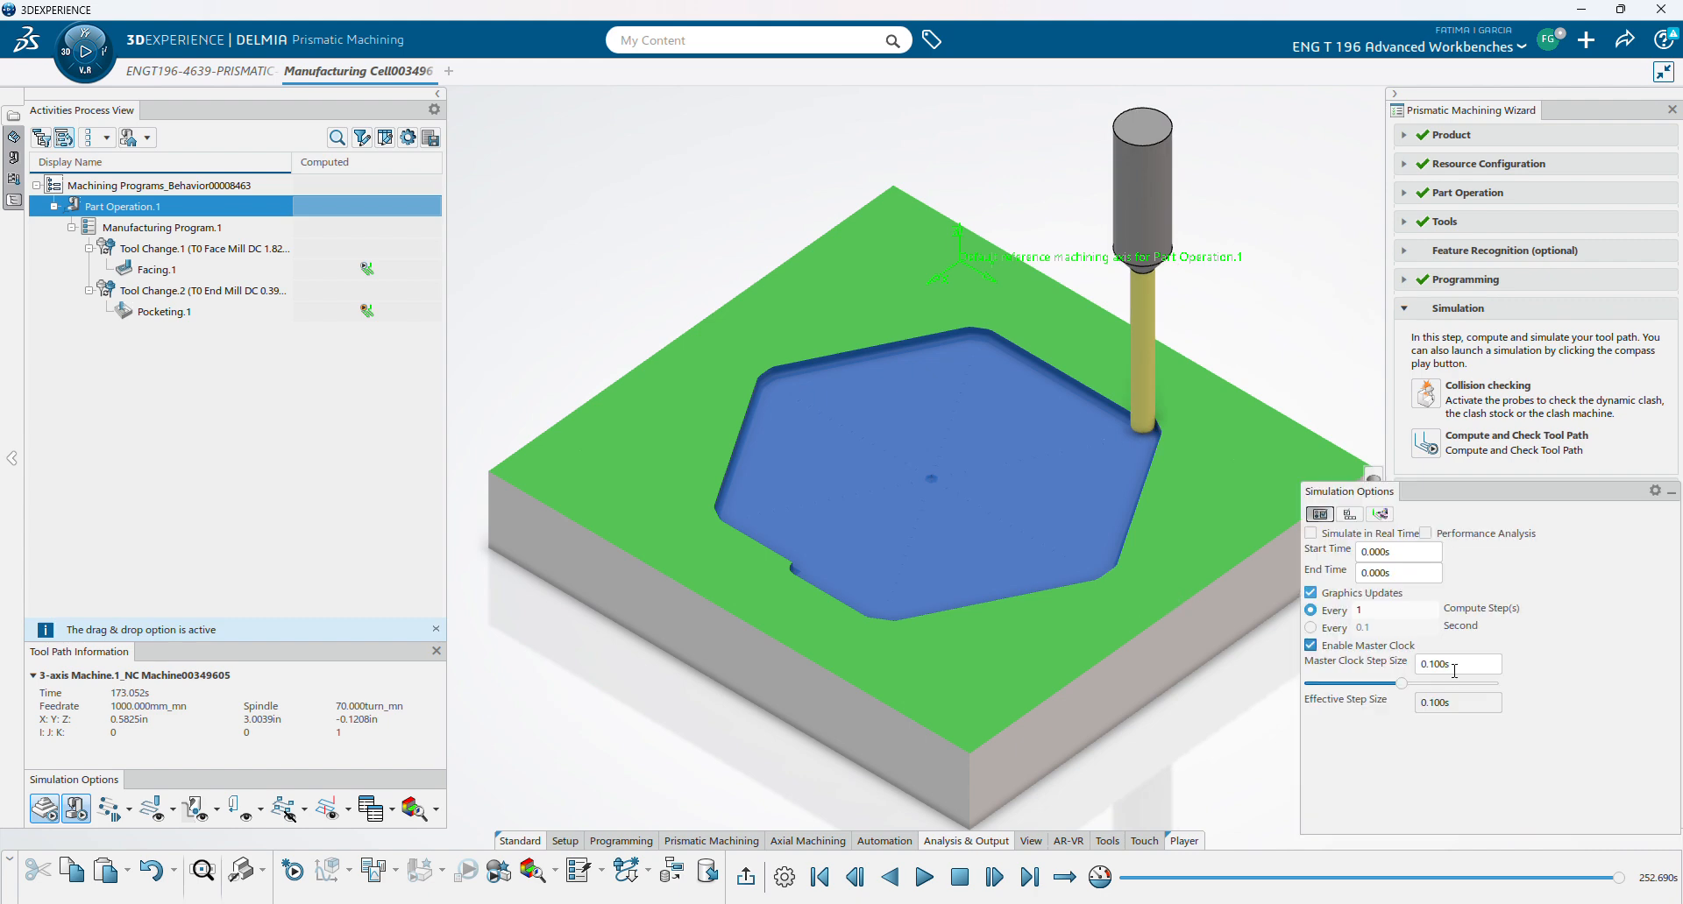
{"action": "left_click_drag", "start_coordinate": [1402, 683], "coordinate": [1440, 683]}
{"action": "left_click", "coordinate": [924, 877]}
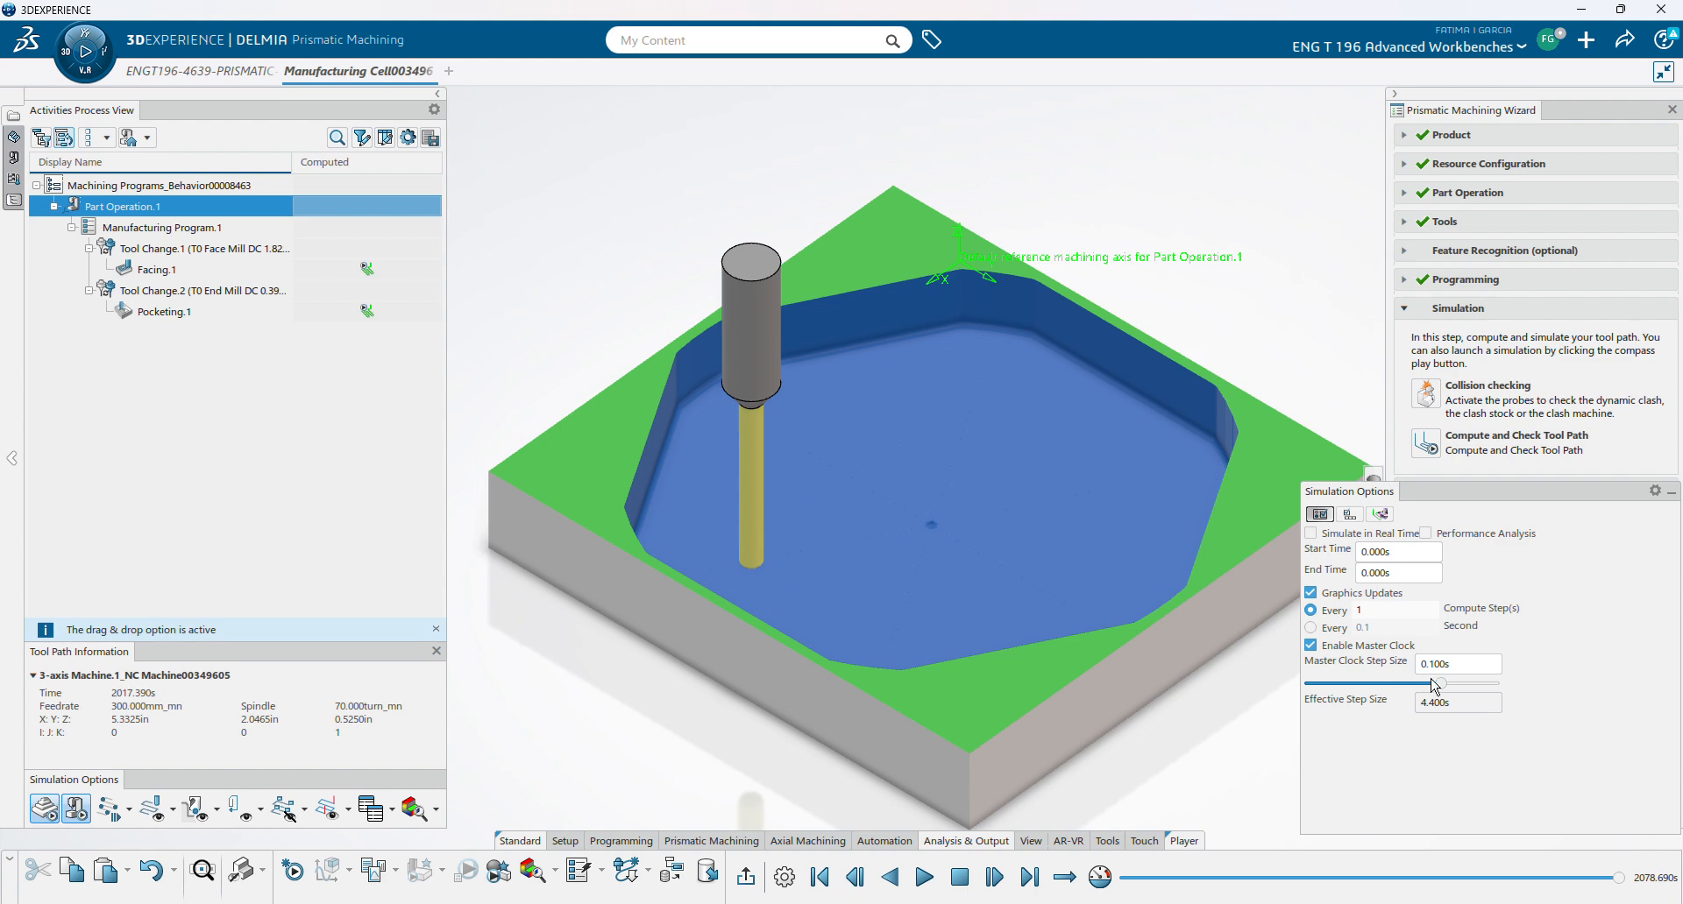
- Play until the octagonal pocket is cut, close the simulation options, and open Preferences
{"action": "left_click", "coordinate": [924, 878]}
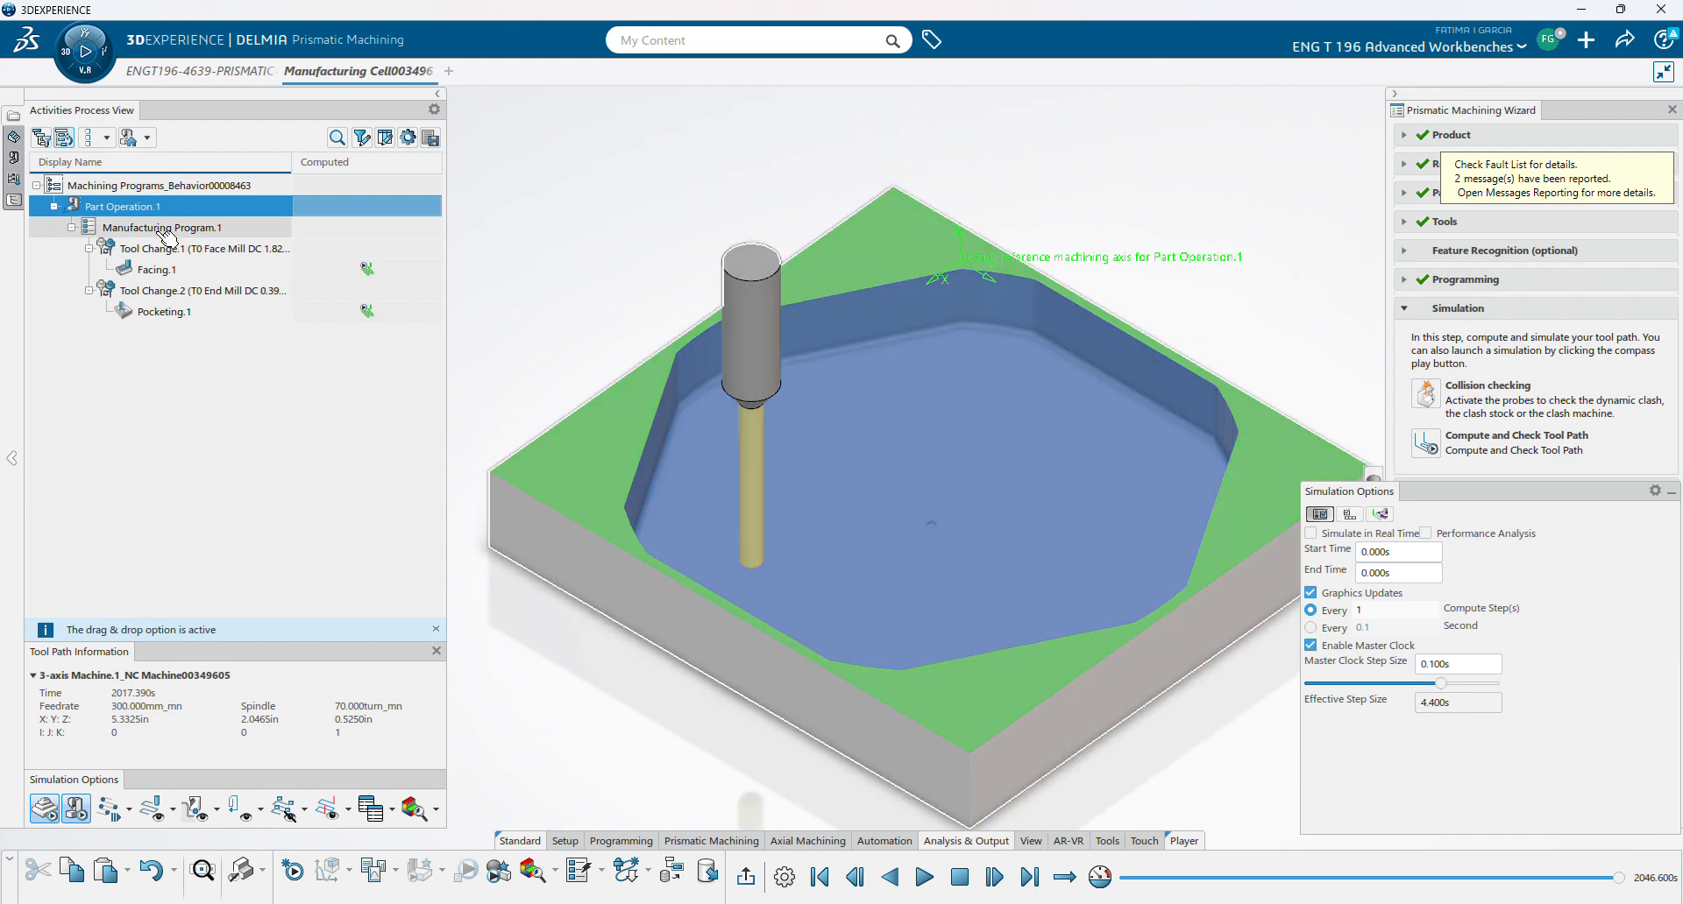
{"action": "left_click", "coordinate": [1671, 492]}
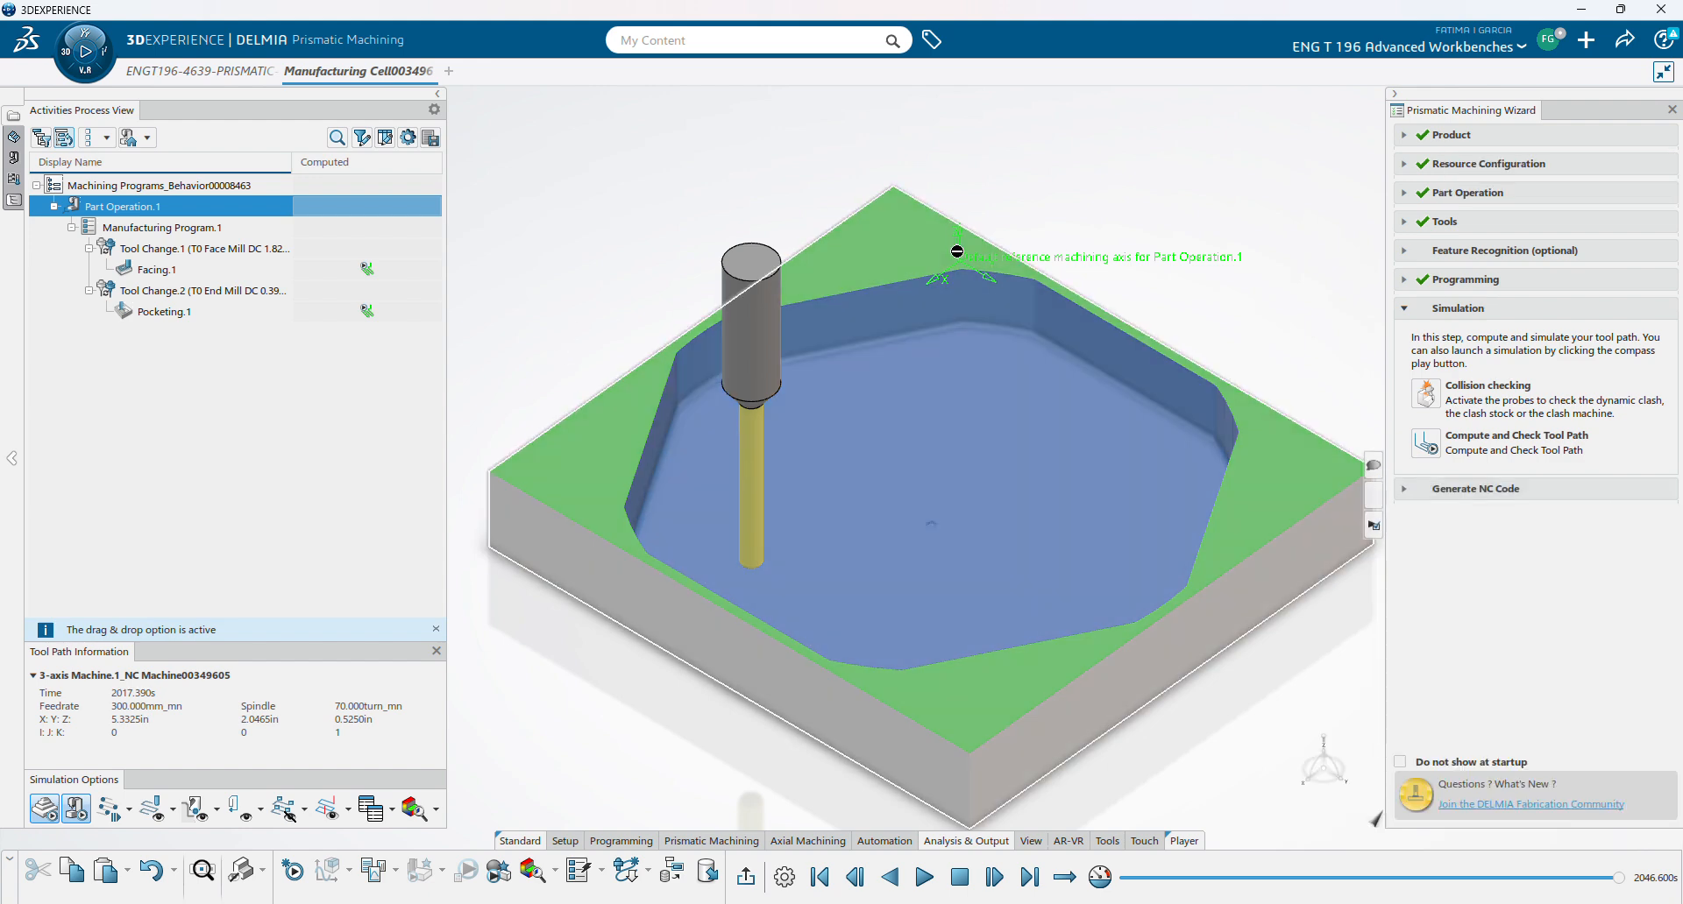
{"action": "left_click", "coordinate": [1550, 38]}
{"action": "left_click", "coordinate": [1450, 101]}
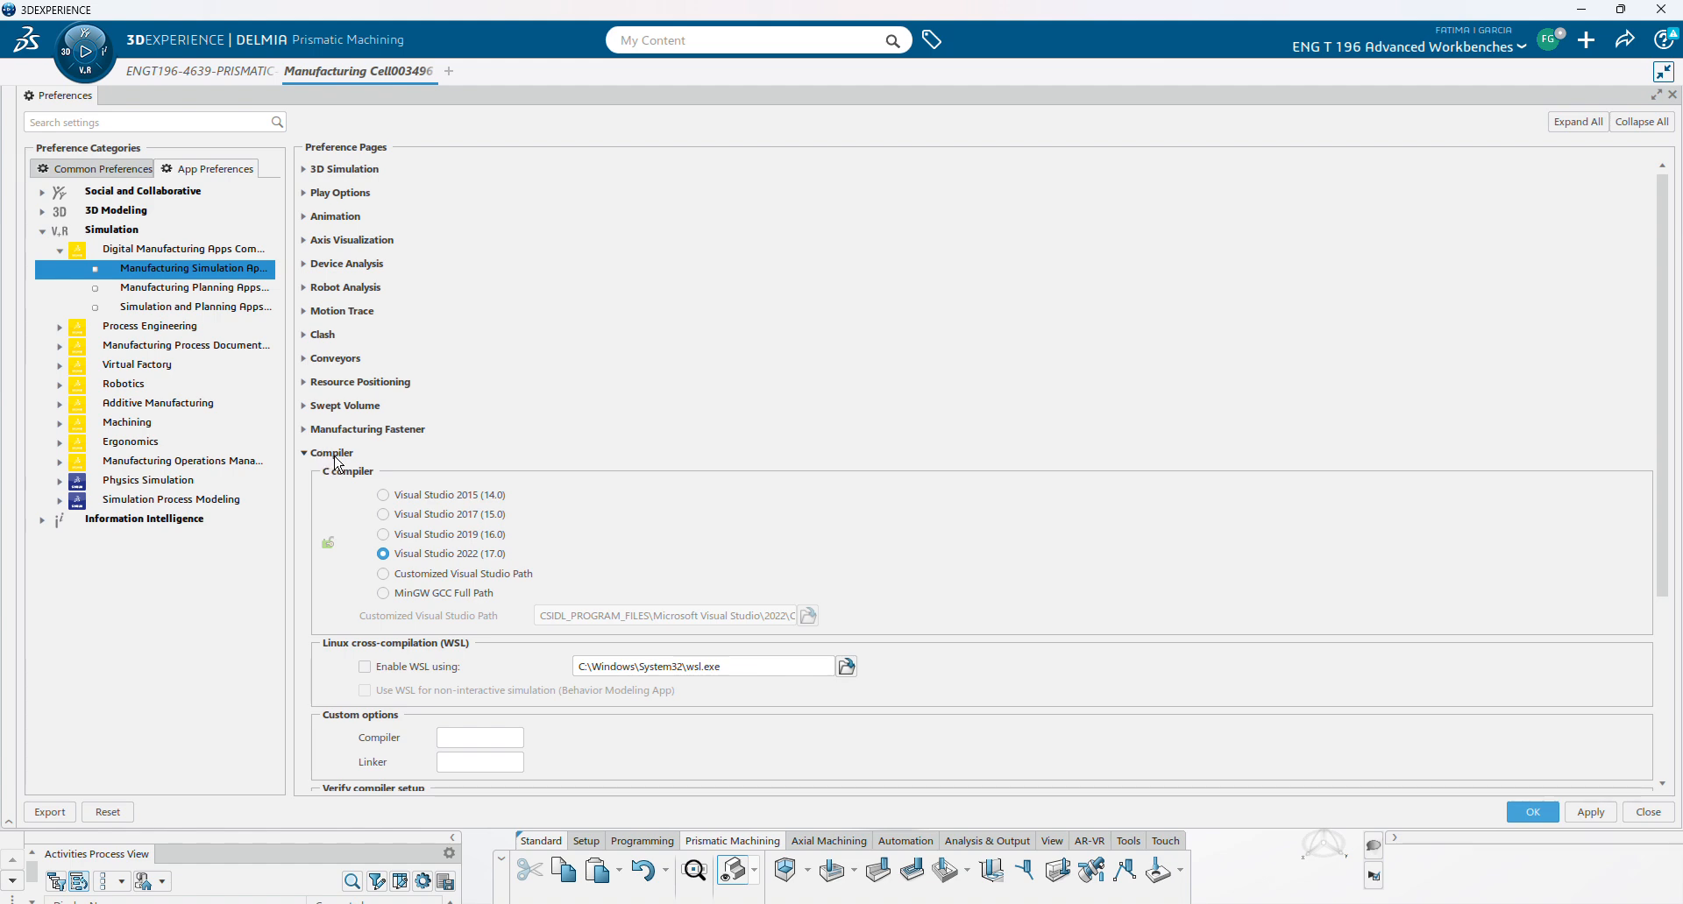
- Scroll to the Compiler preferences showing Visual Studio 2022 (17.0), then switch to the Visual Studio Installer
{"action": "scroll", "coordinate": [538, 383], "scroll_direction": "down", "scroll_amount": 1}
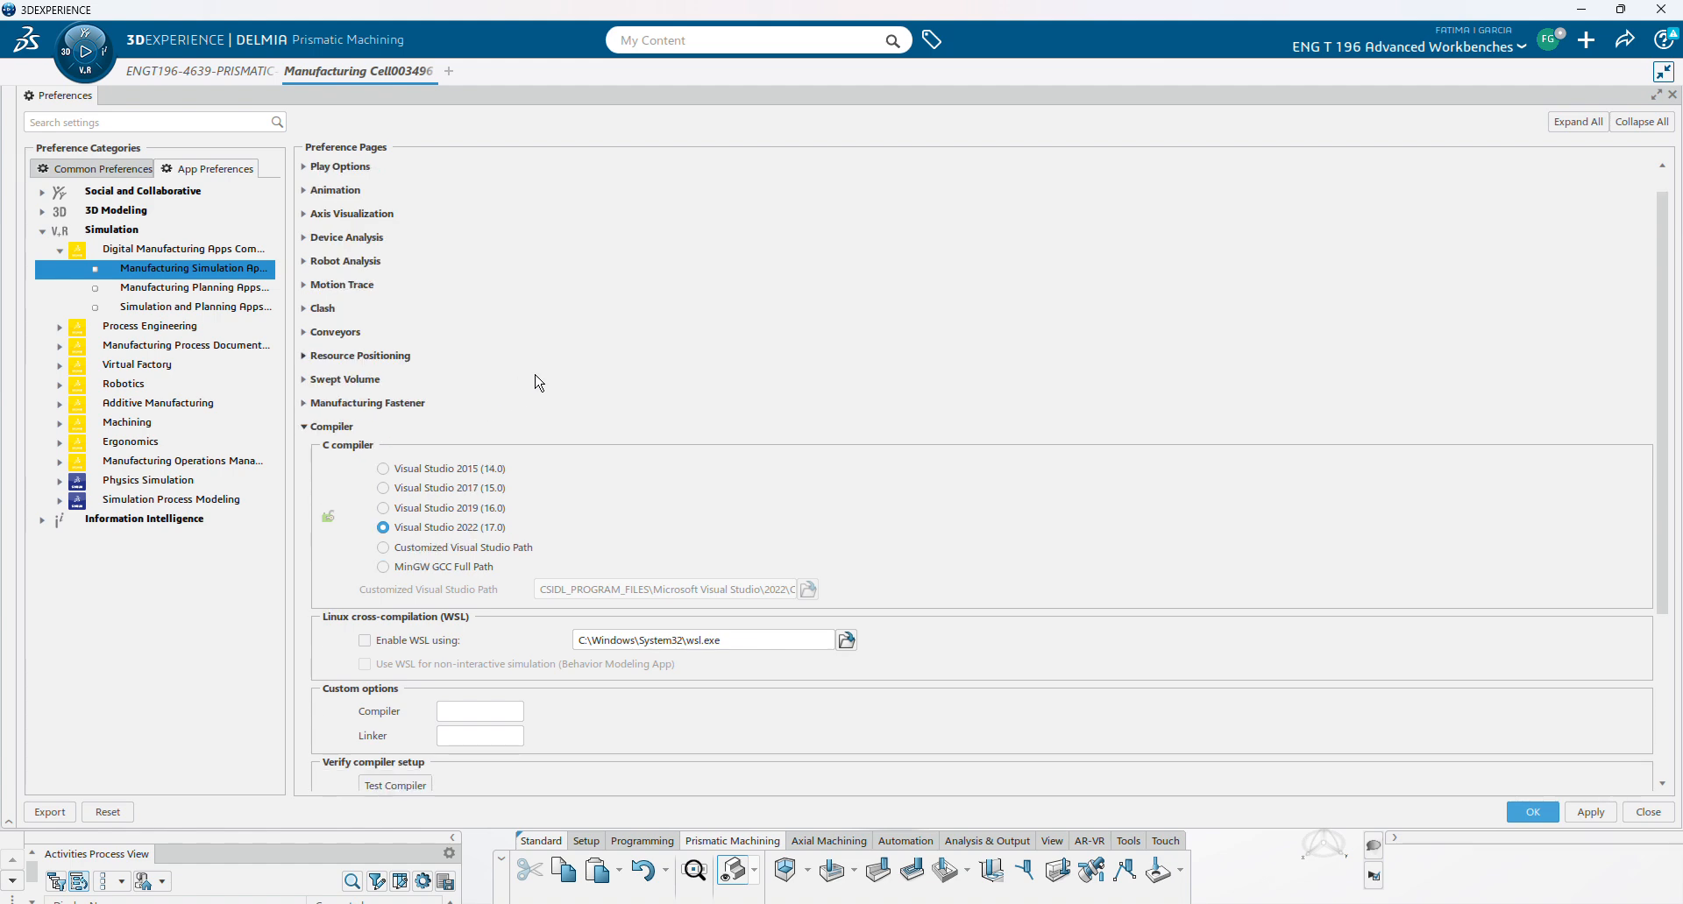
{"action": "scroll", "coordinate": [538, 383], "scroll_direction": "down", "scroll_amount": 2}
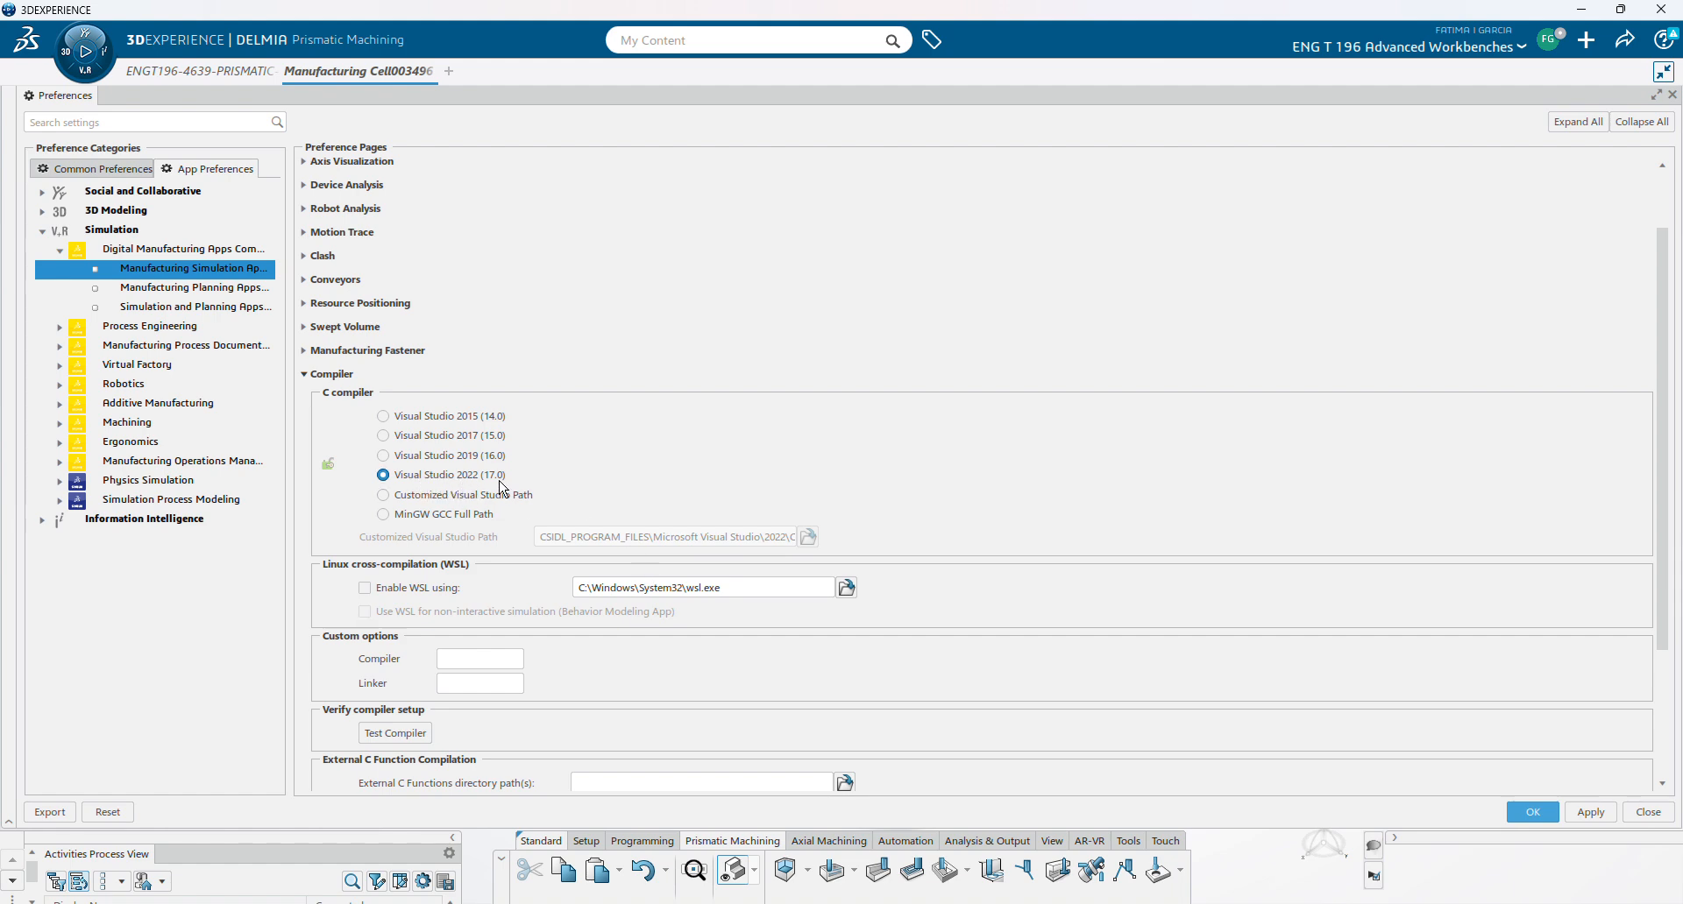
{"action": "scroll", "coordinate": [657, 488], "scroll_direction": "down", "scroll_amount": 2}
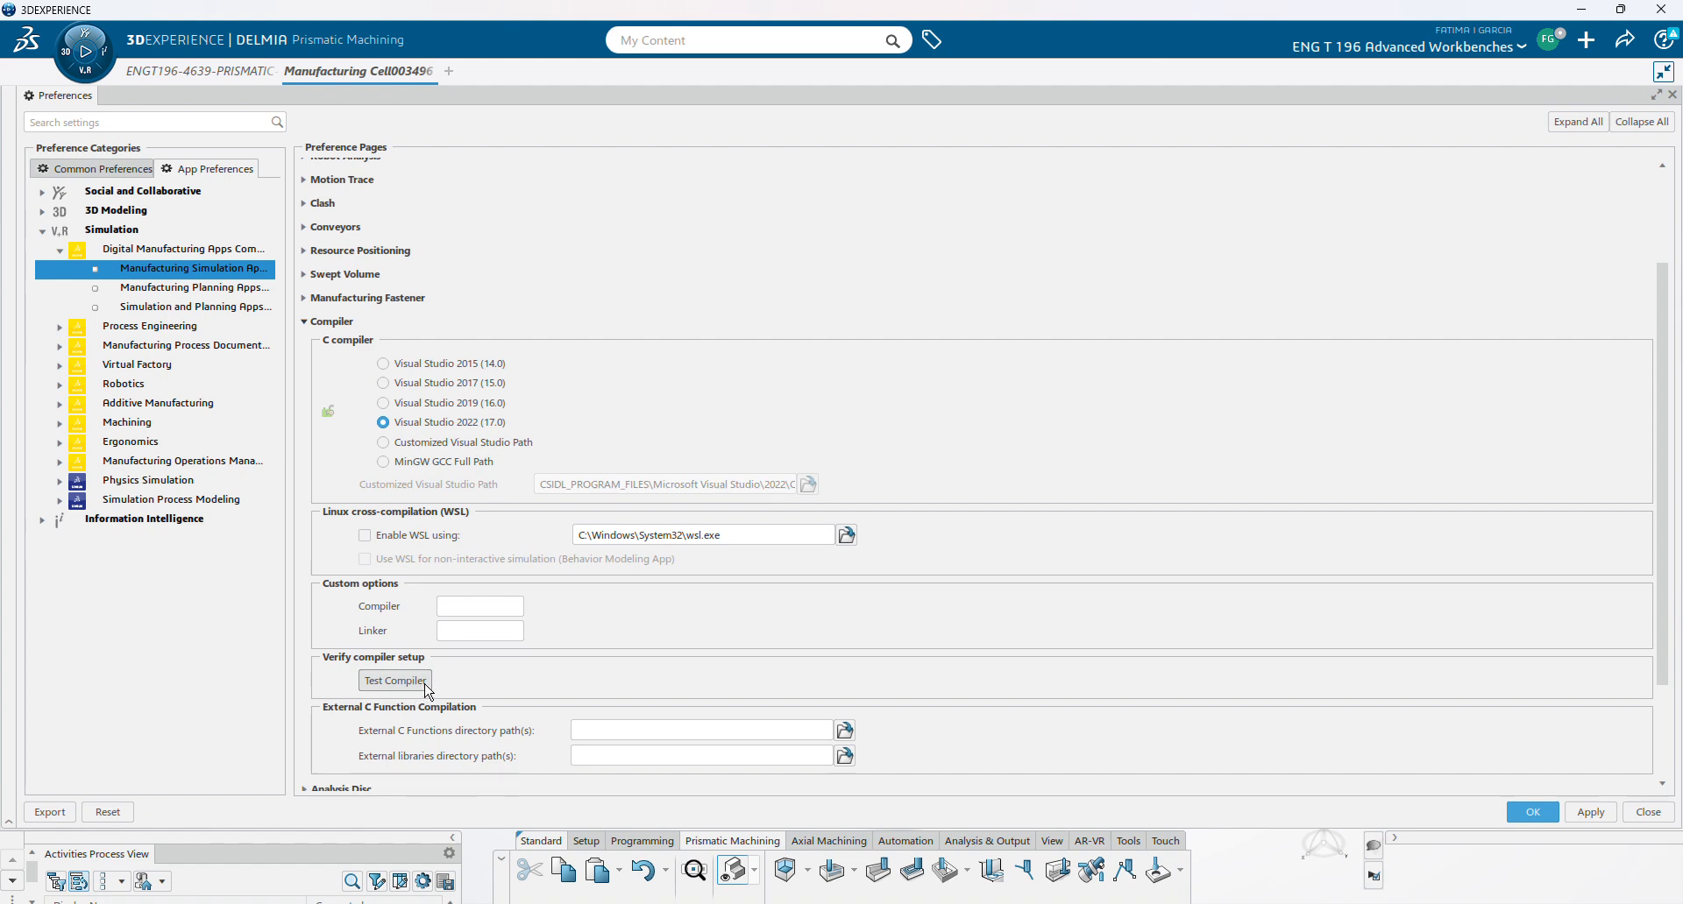
{"action": "scroll", "coordinate": [481, 669], "scroll_direction": "down", "scroll_amount": 4}
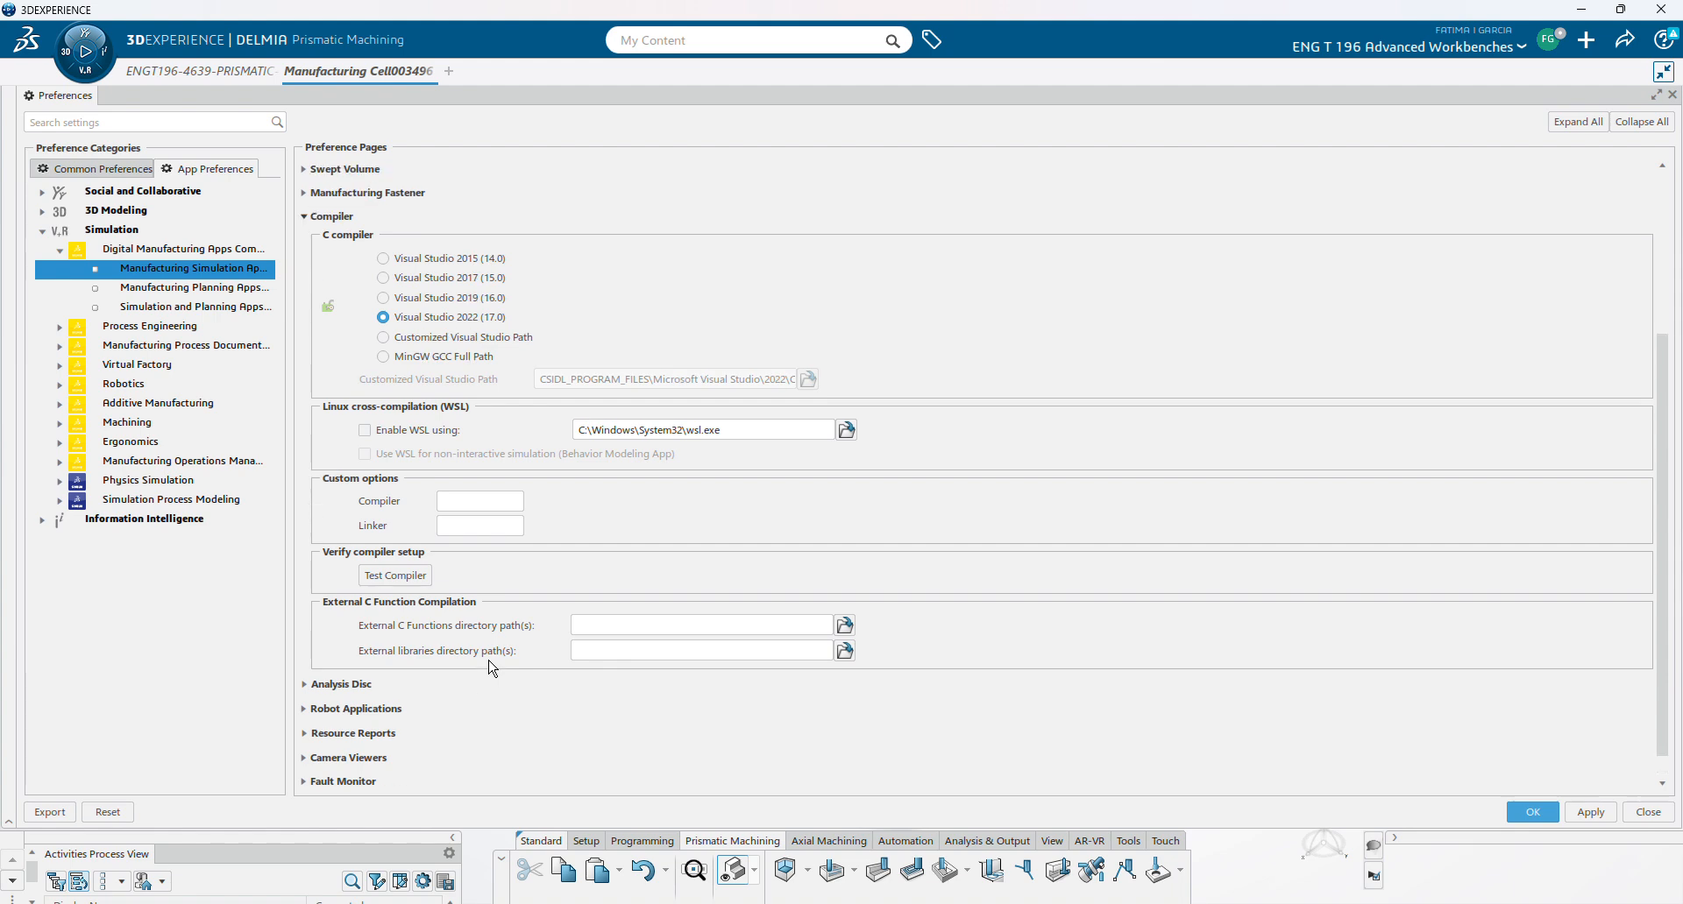
{"action": "scroll", "coordinate": [780, 674], "scroll_direction": "up", "scroll_amount": 3}
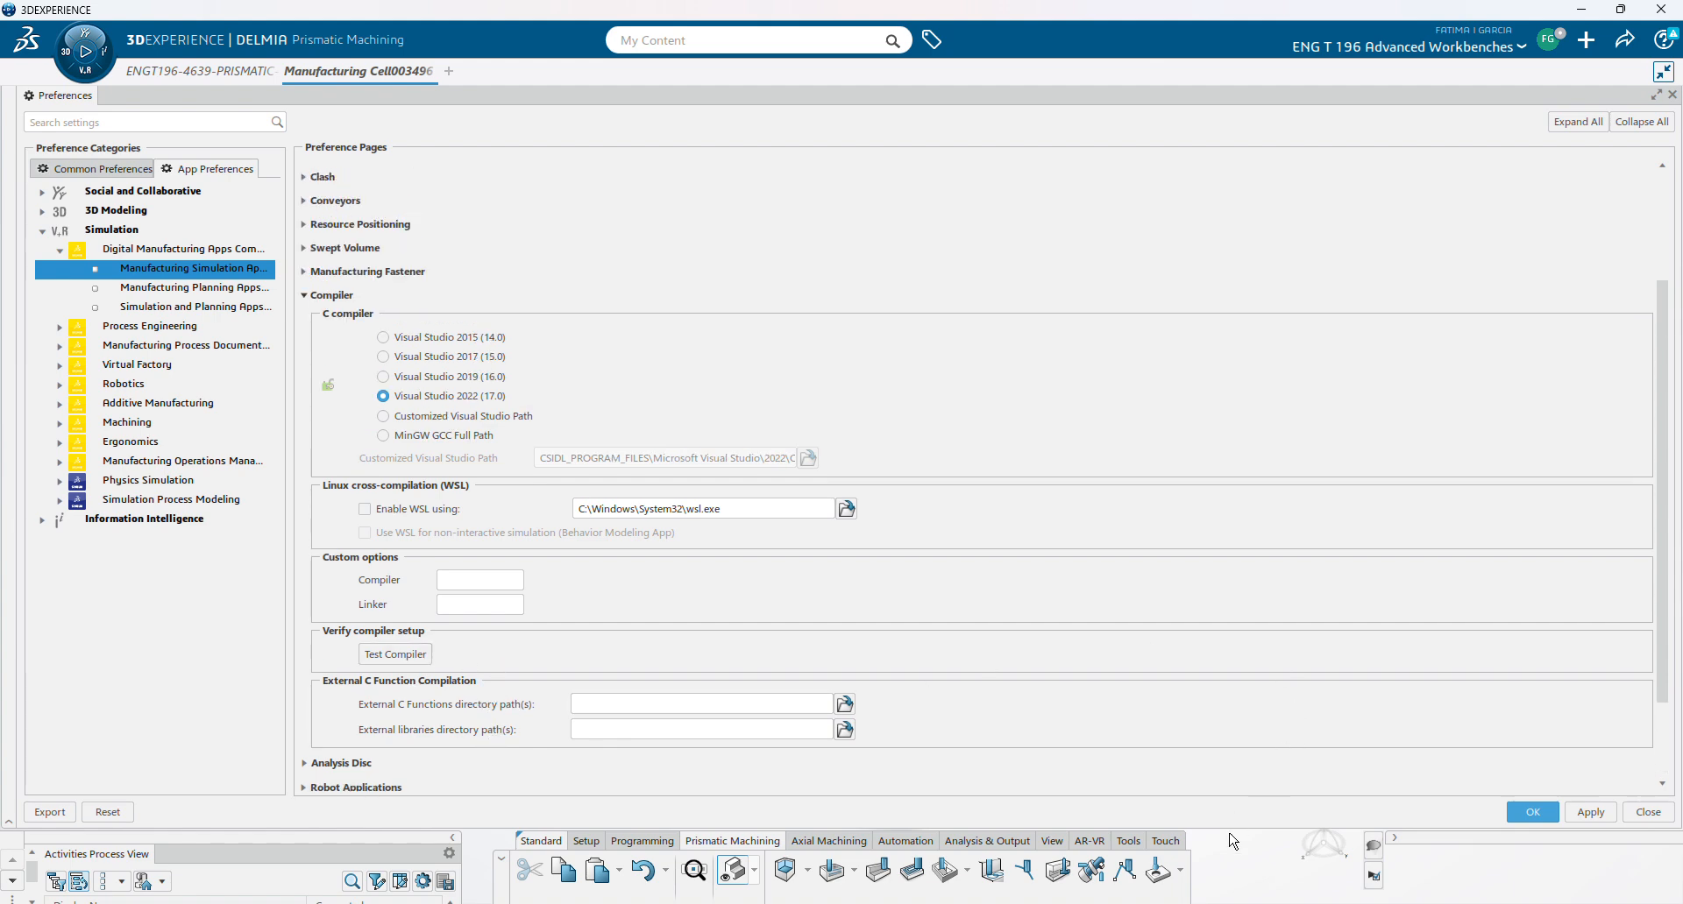
{"action": "left_click", "coordinate": [1191, 903]}
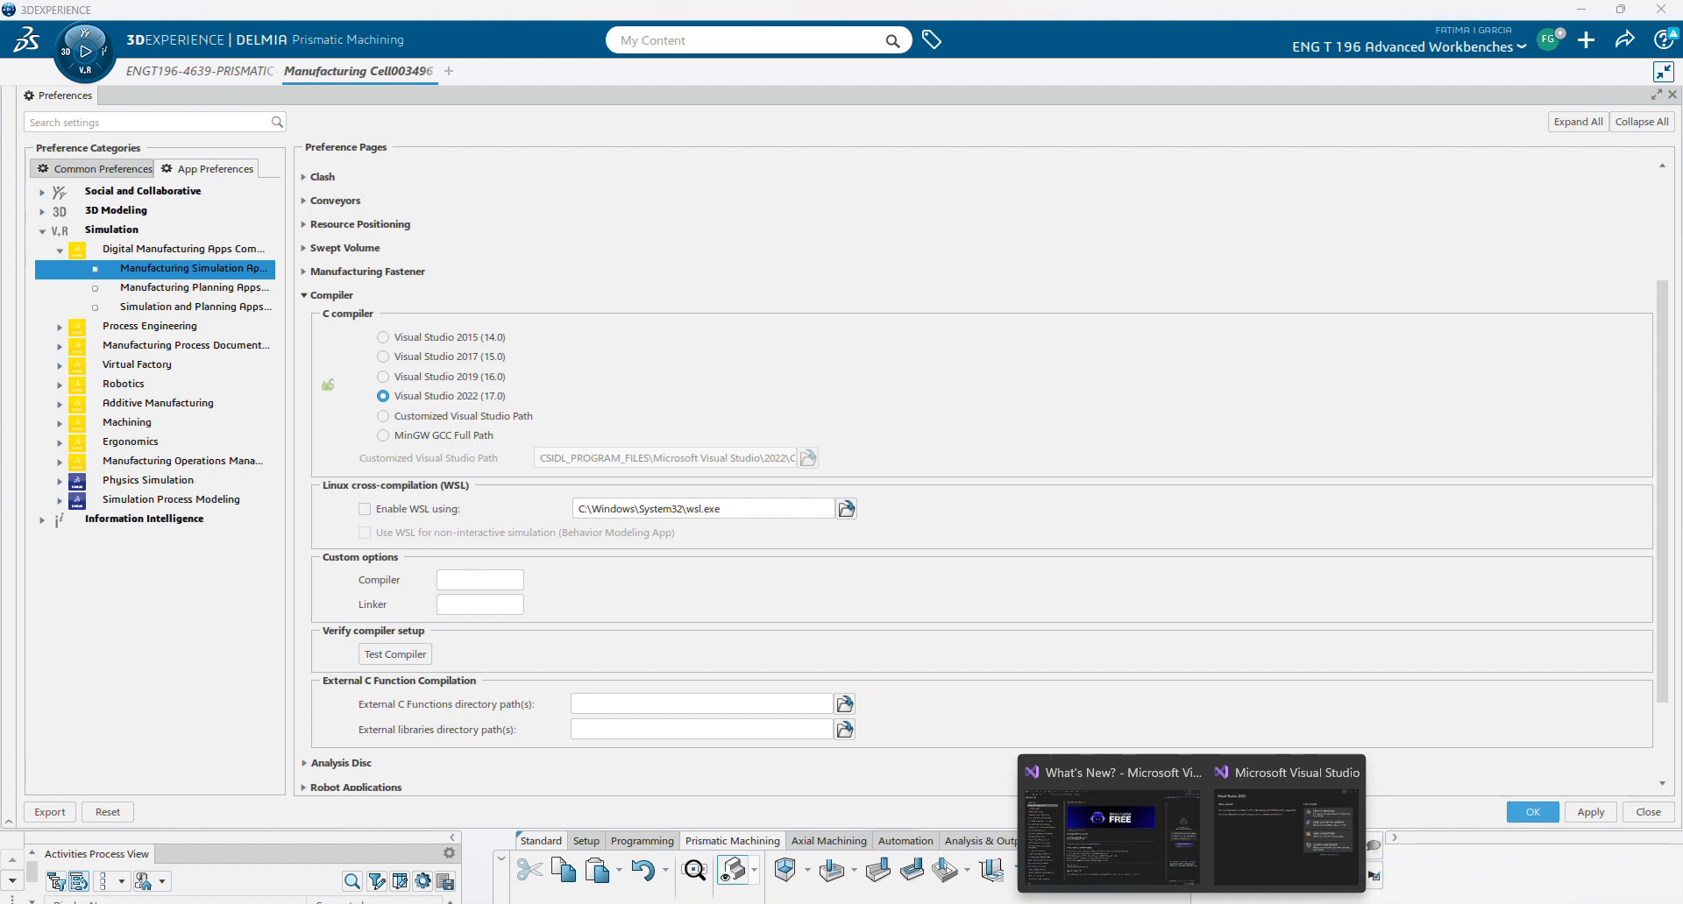
{"action": "left_click", "coordinate": [1286, 829]}
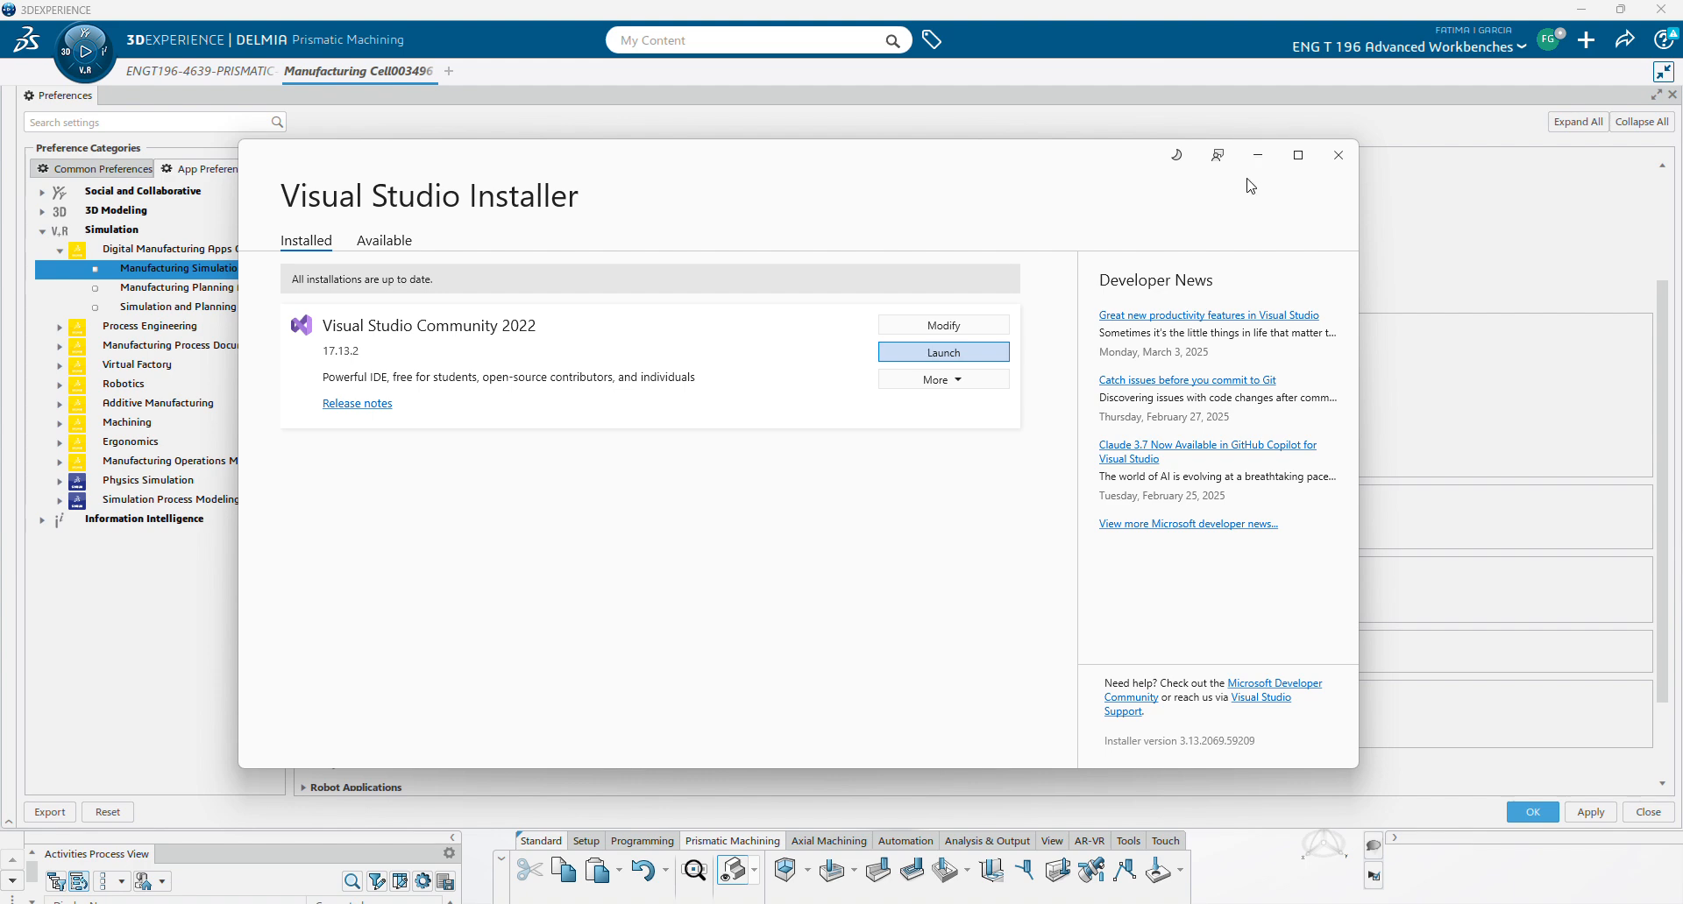
{"action": "left_click", "coordinate": [1257, 155]}
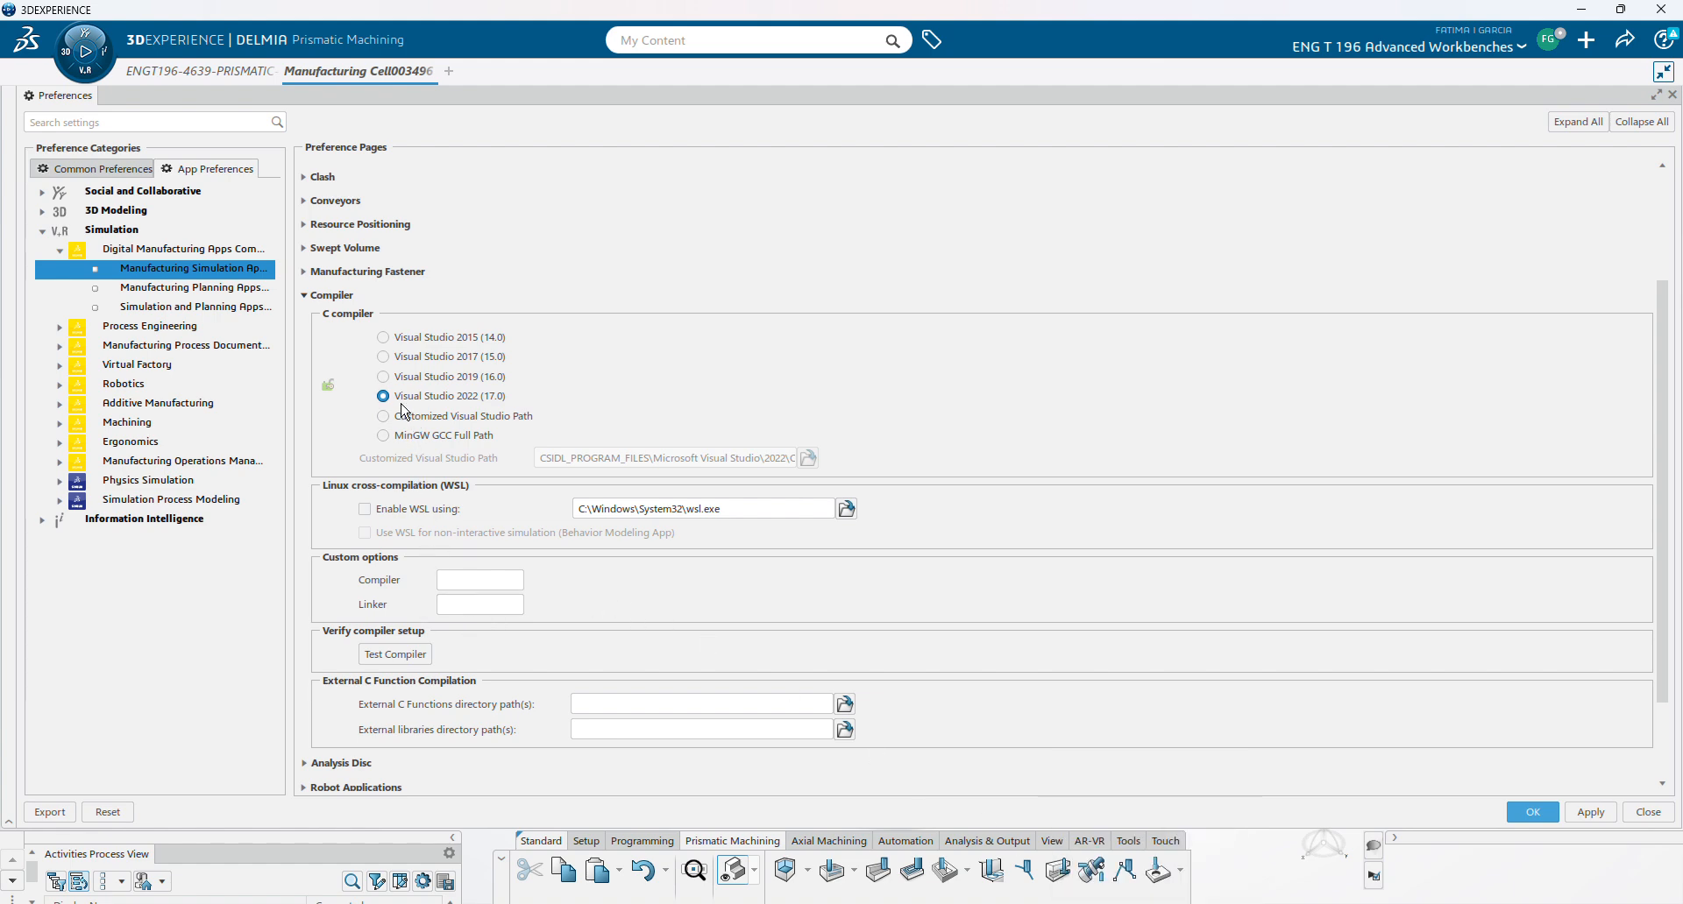
- Close Preferences and select Tool Change.1 in the Activities Process View
{"action": "left_click", "coordinate": [1672, 95]}
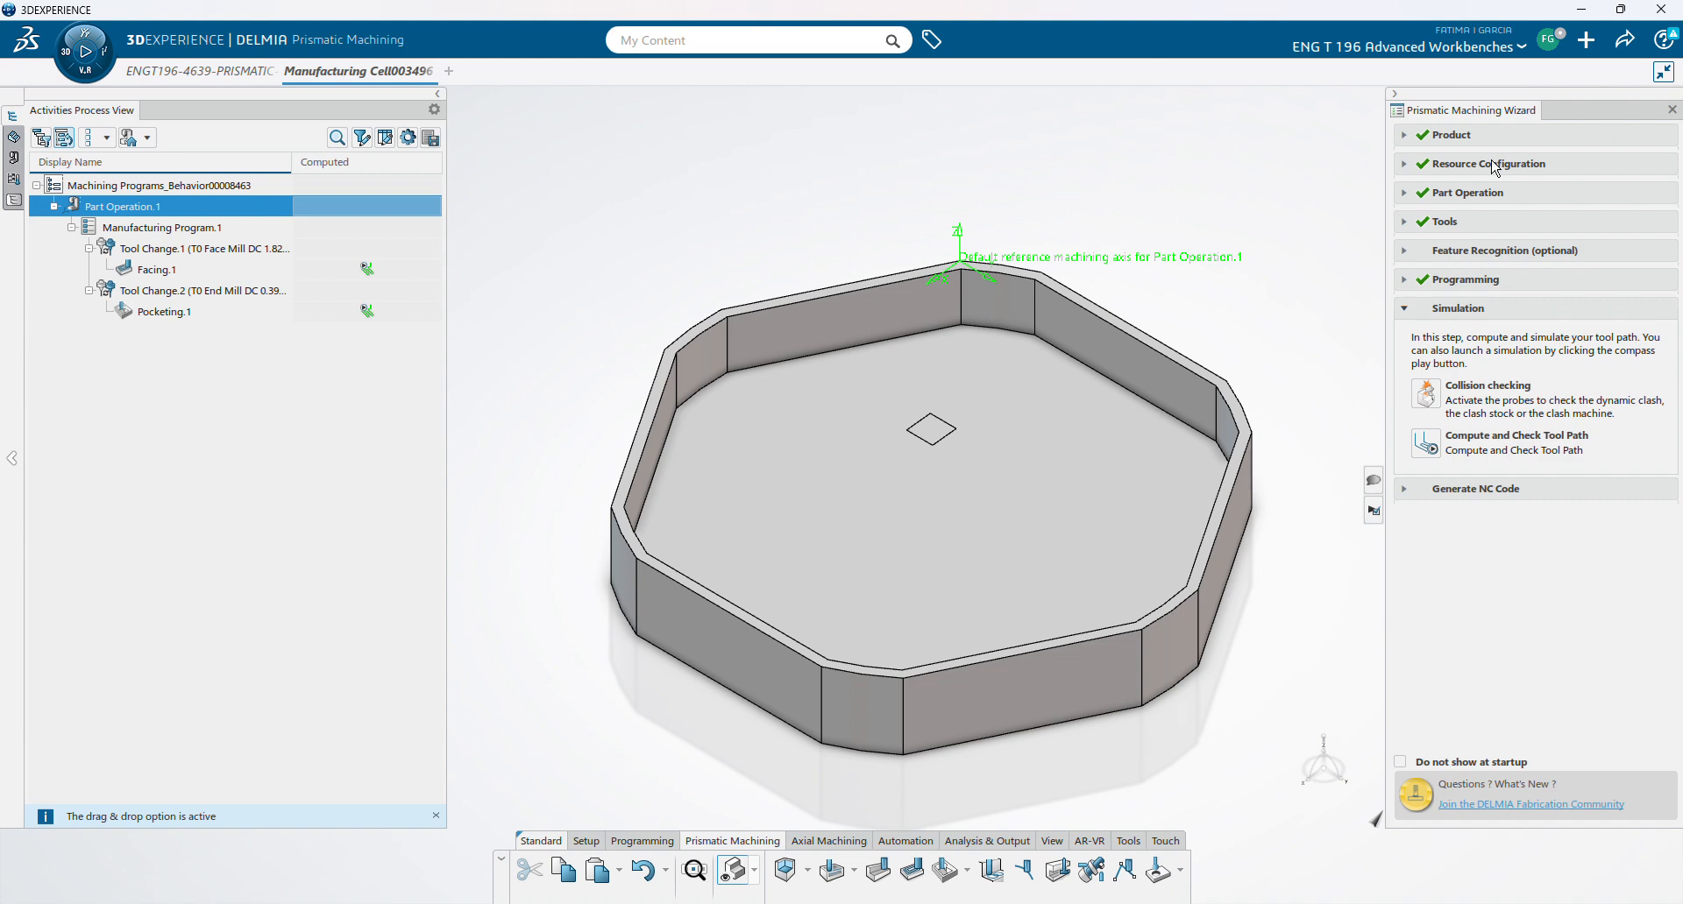
{"action": "left_click", "coordinate": [163, 254]}
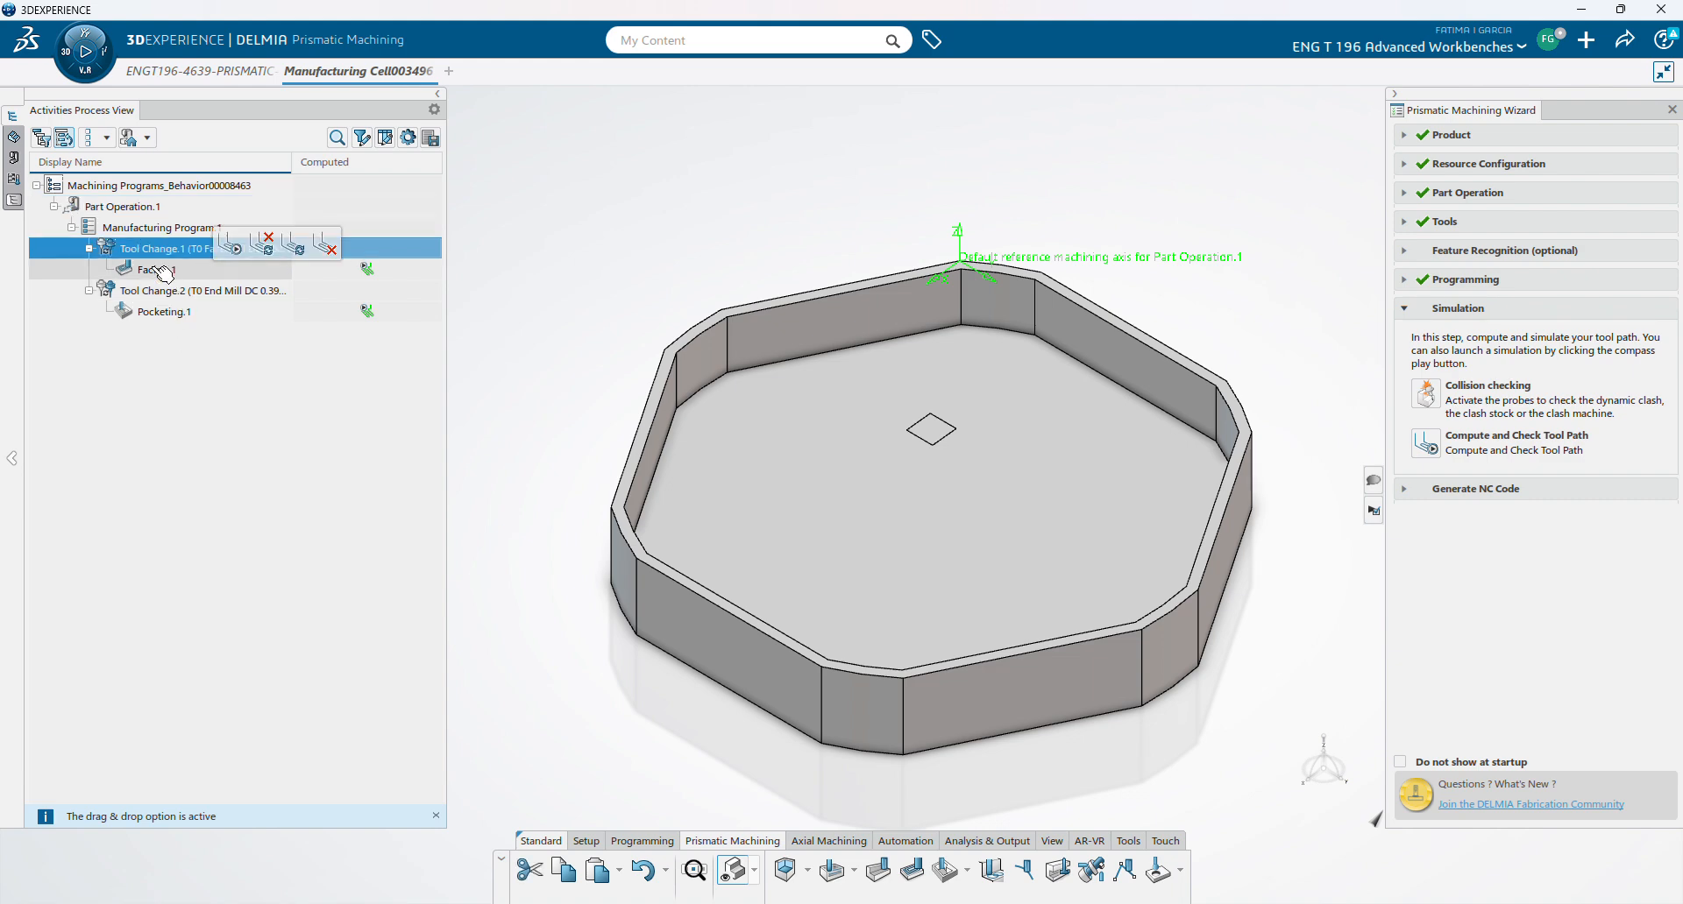